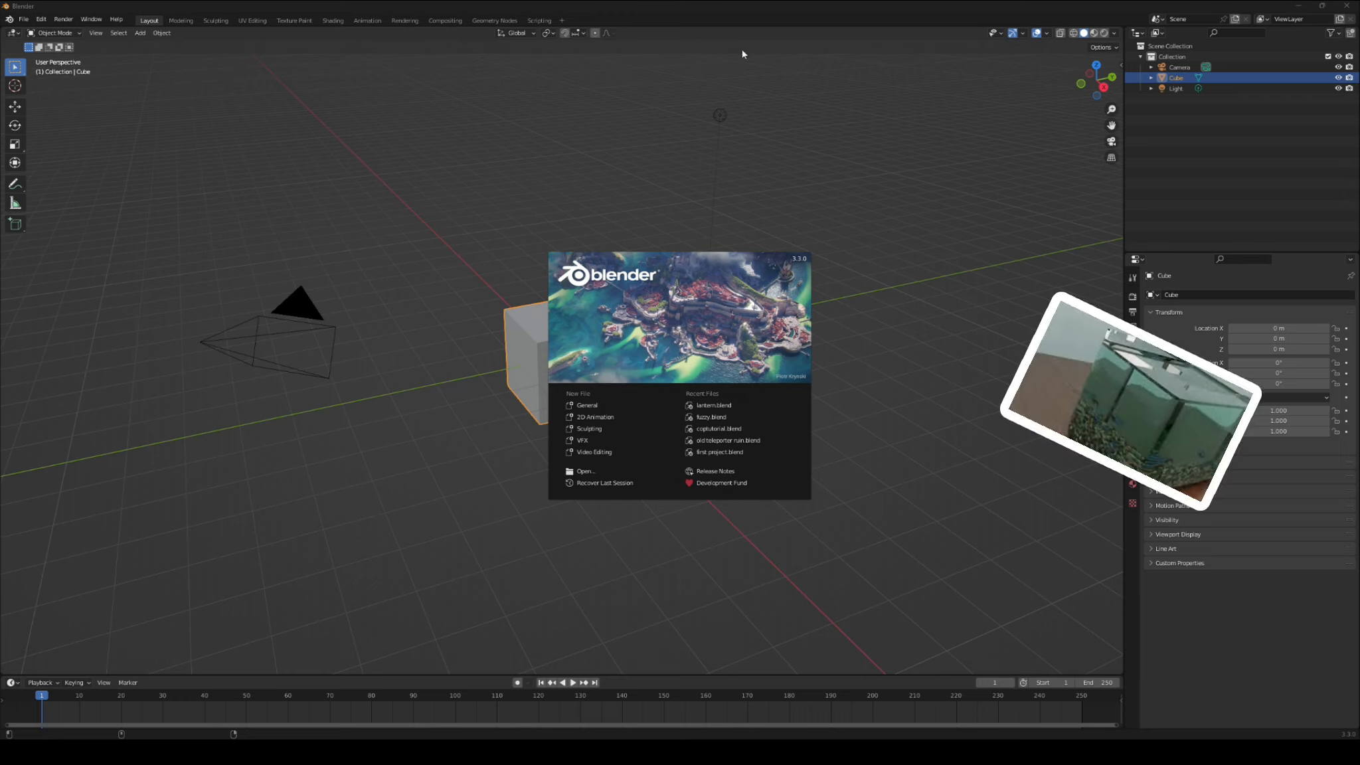
- Select the default camera, cube and light and delete all three from the scene
click(453, 250)
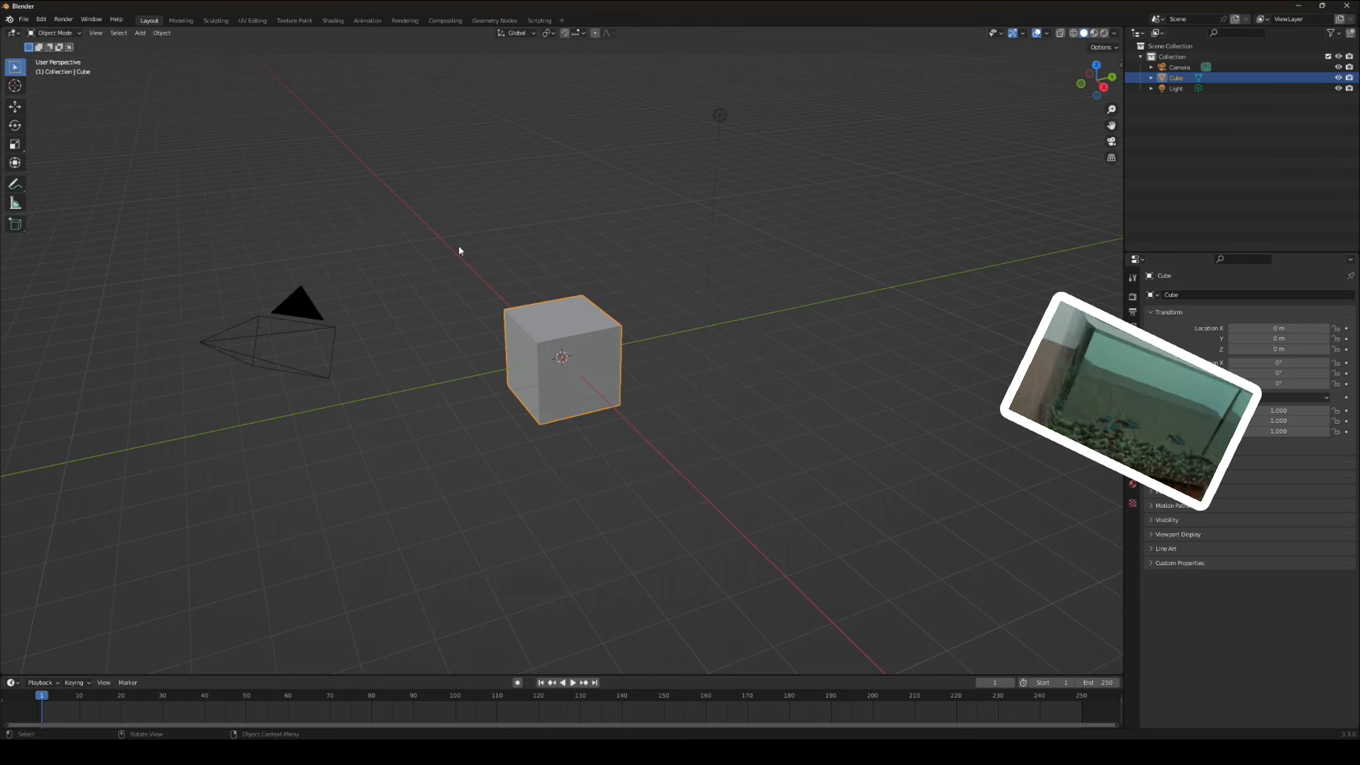
middle_drag(609, 332, 409, 317)
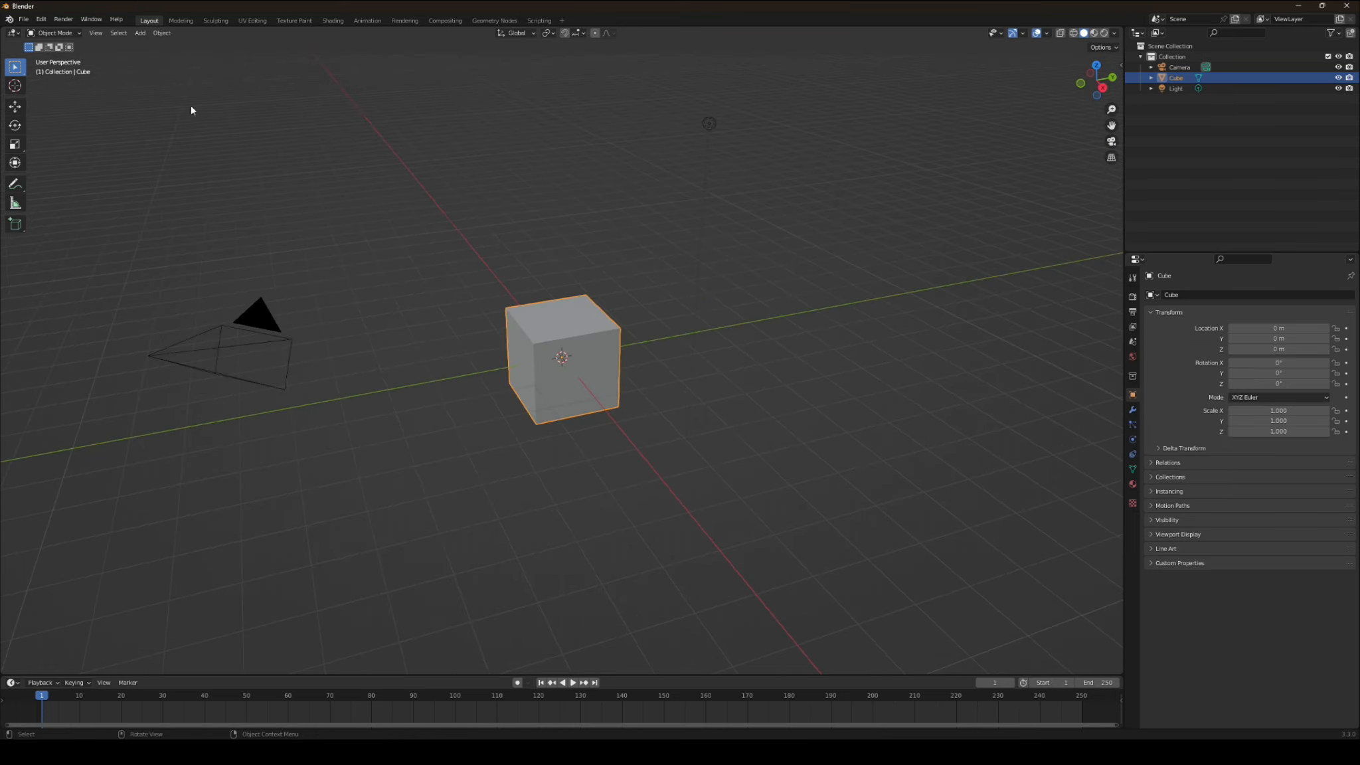
drag(225, 254, 711, 476)
key(x)
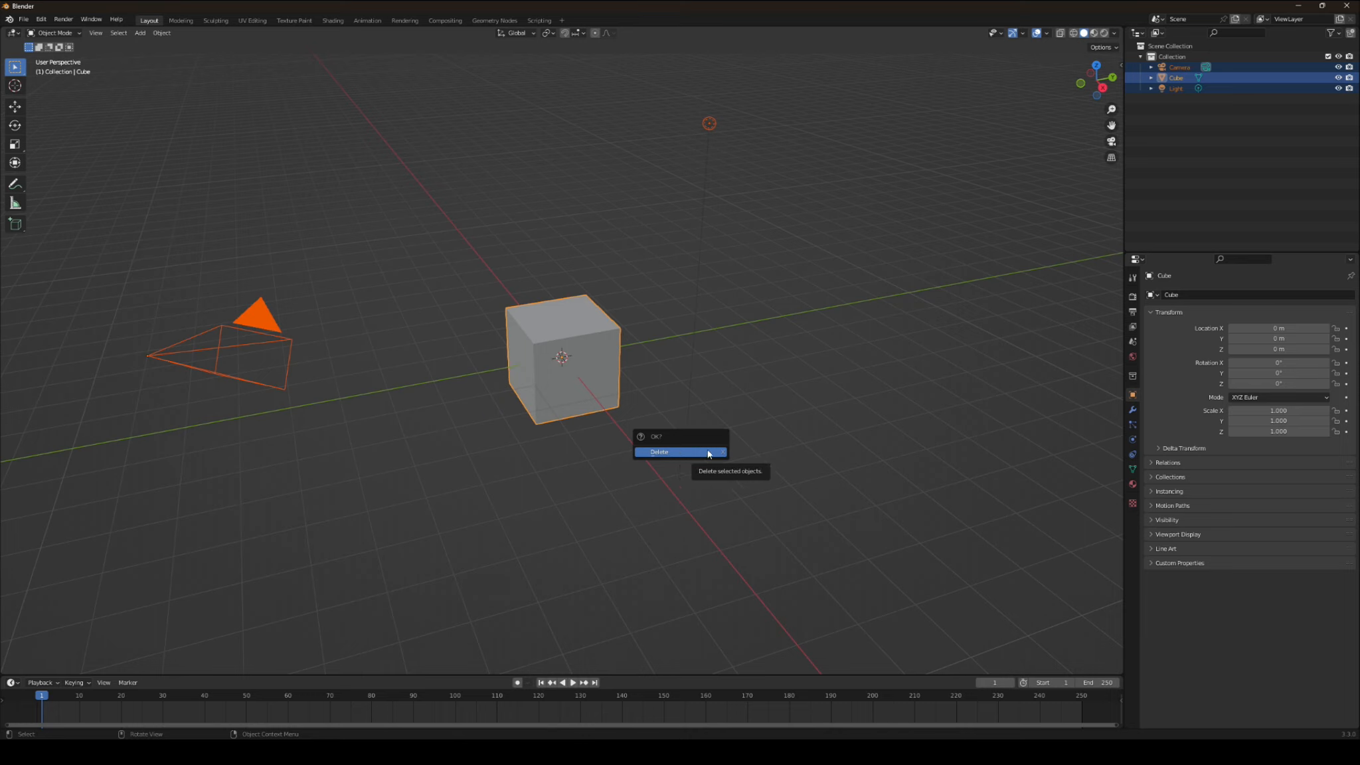
click(708, 455)
- Add a mesh circle at the world origin
middle_drag(616, 385, 564, 400)
middle_drag(154, 69, 555, 237)
key(shift+a)
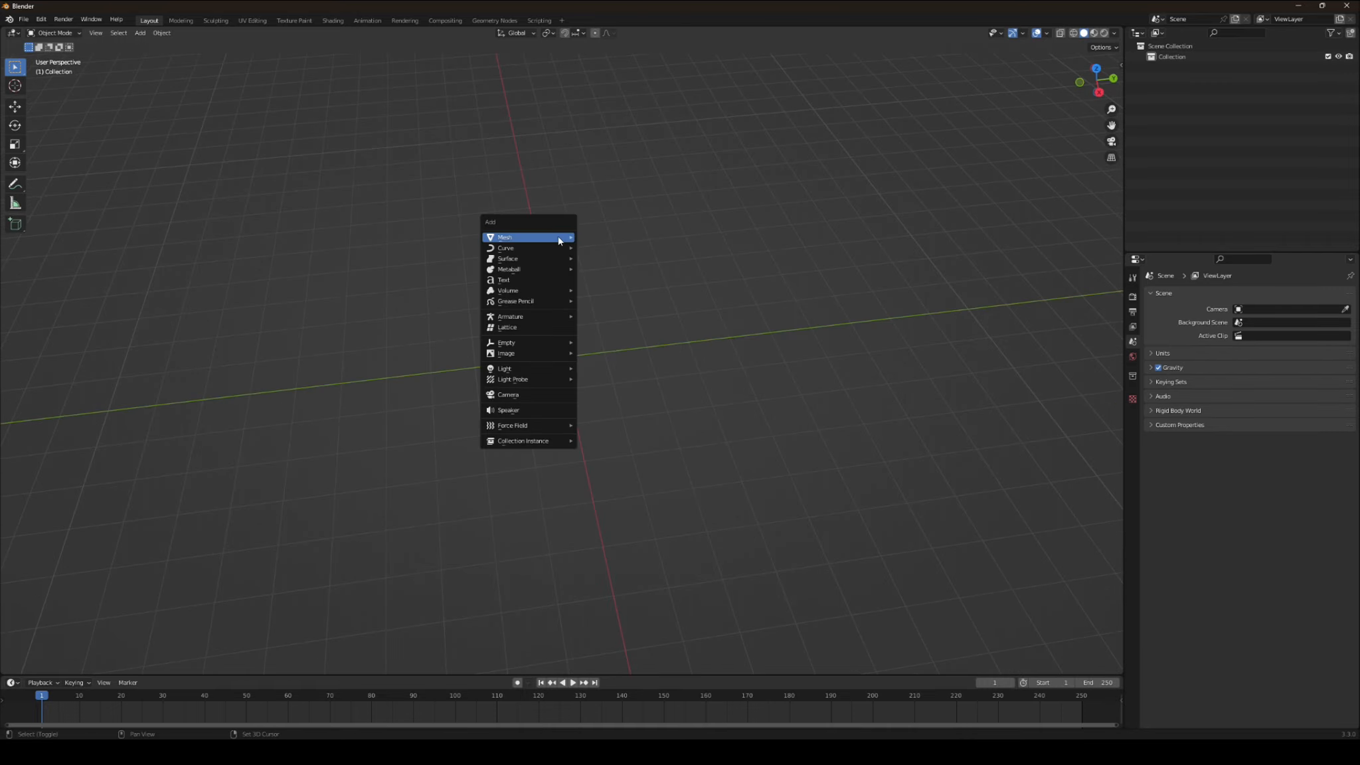
mouse_move(556, 237)
click(623, 262)
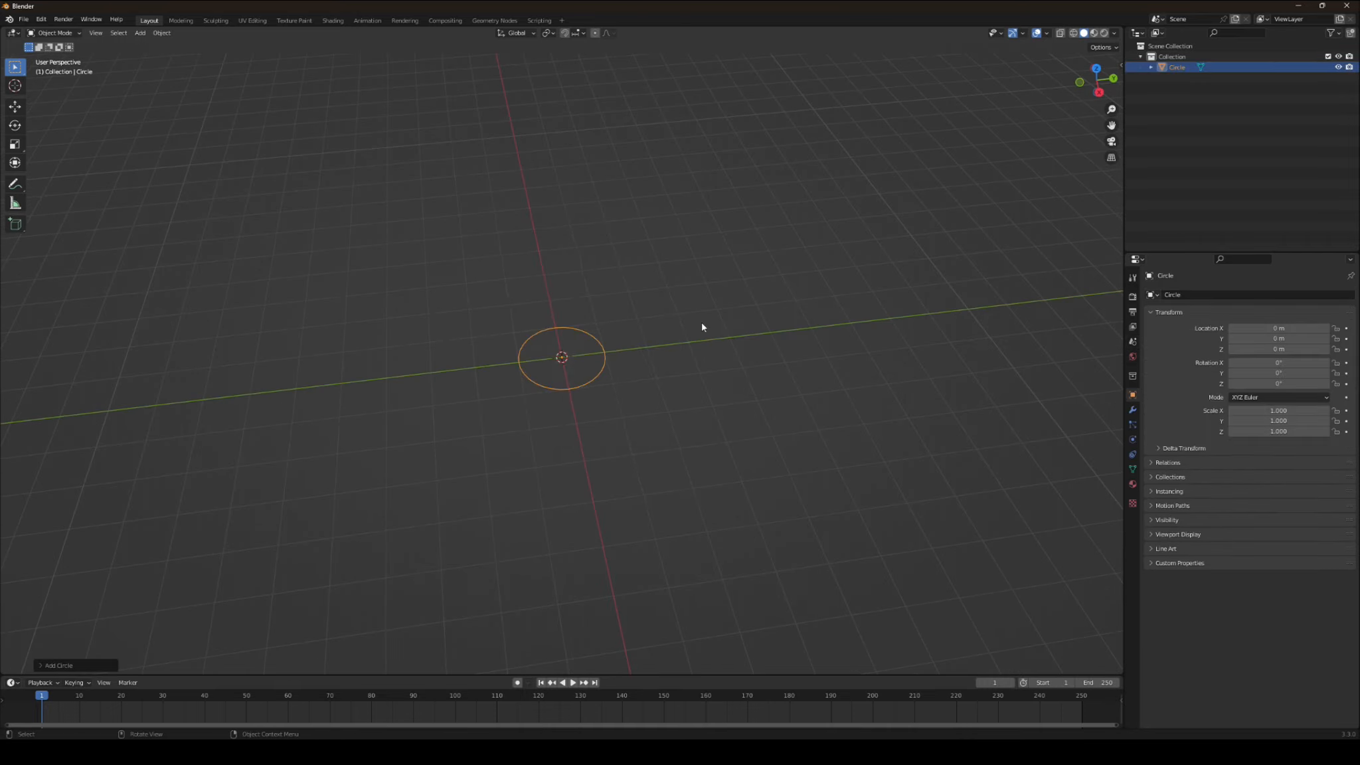
mouse_move(710, 333)
middle_down()
mouse_move(716, 298)
mouse_move(710, 334)
middle_up()
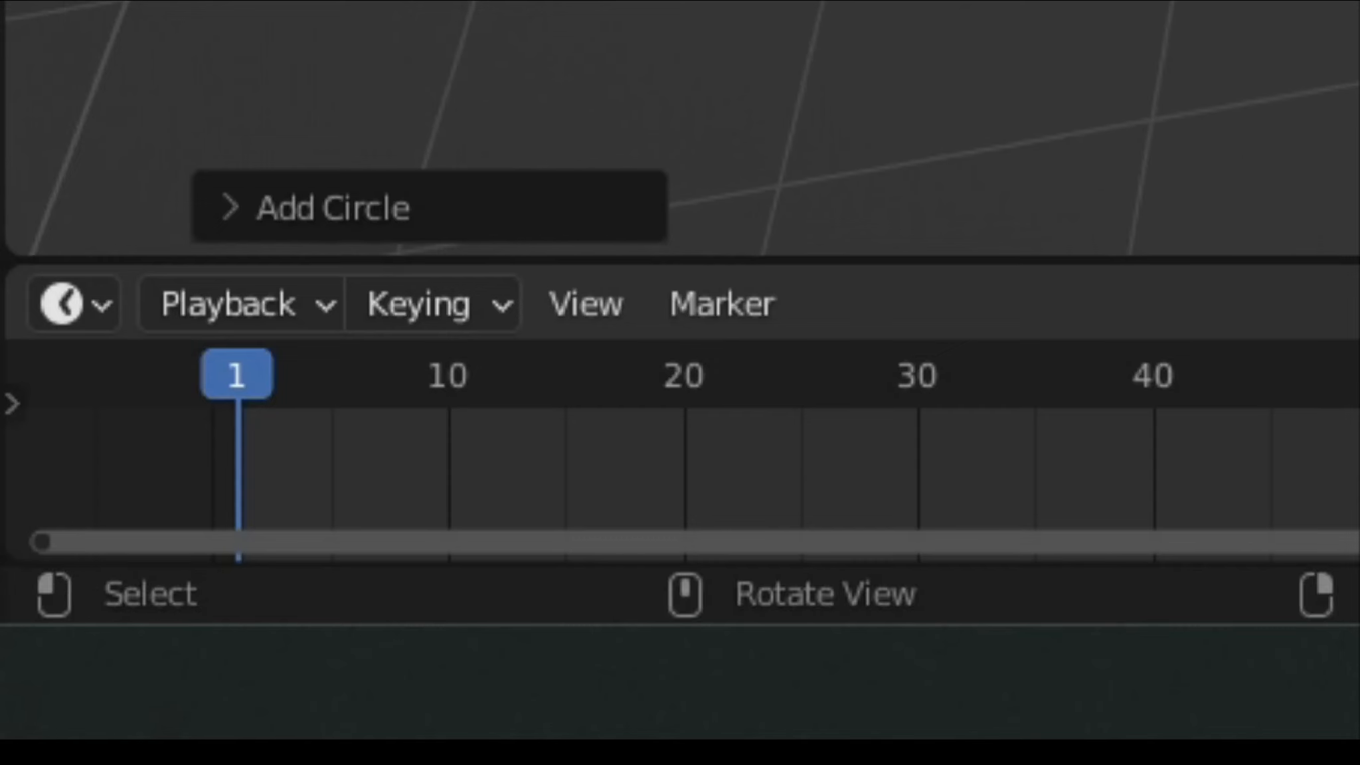
- Bring up the new circle's creation settings to review its vertices and radius options
key(ctrl+z)
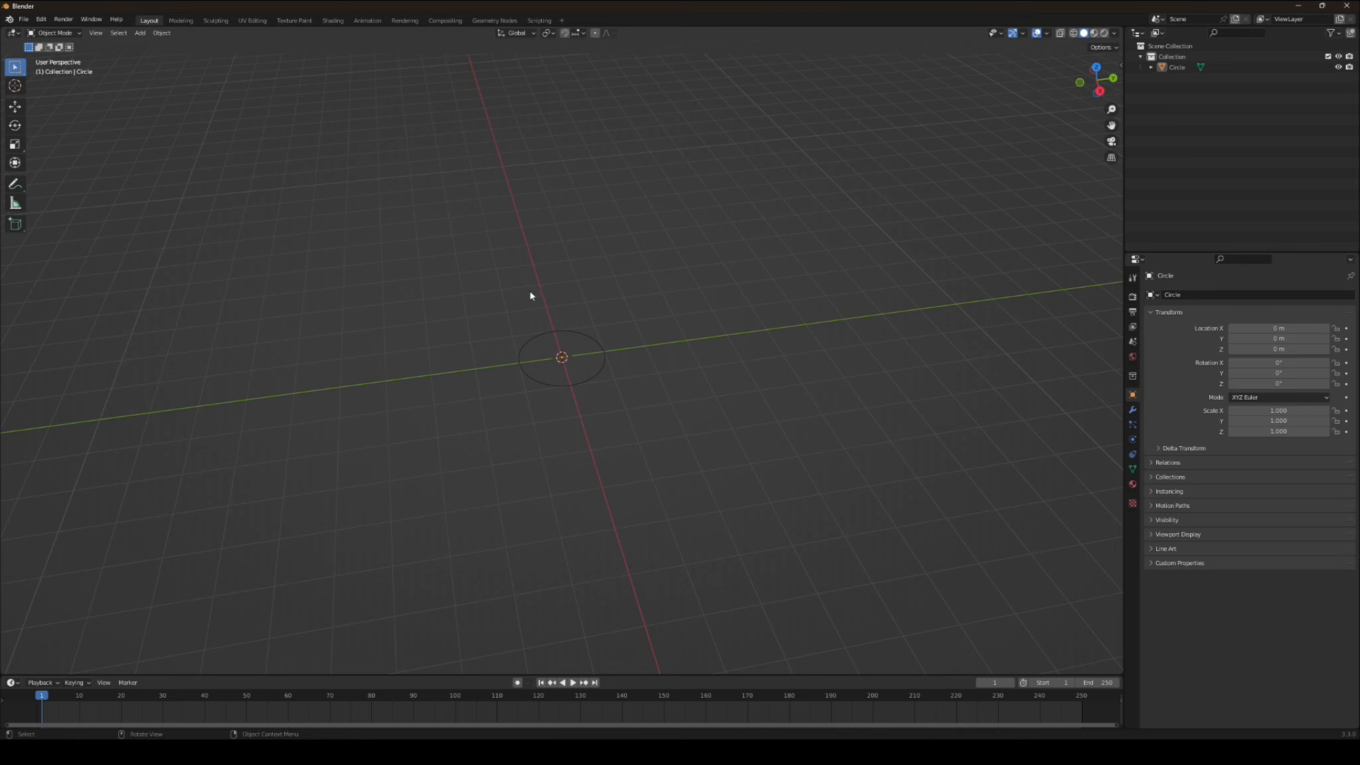
key(F9)
key(F9)
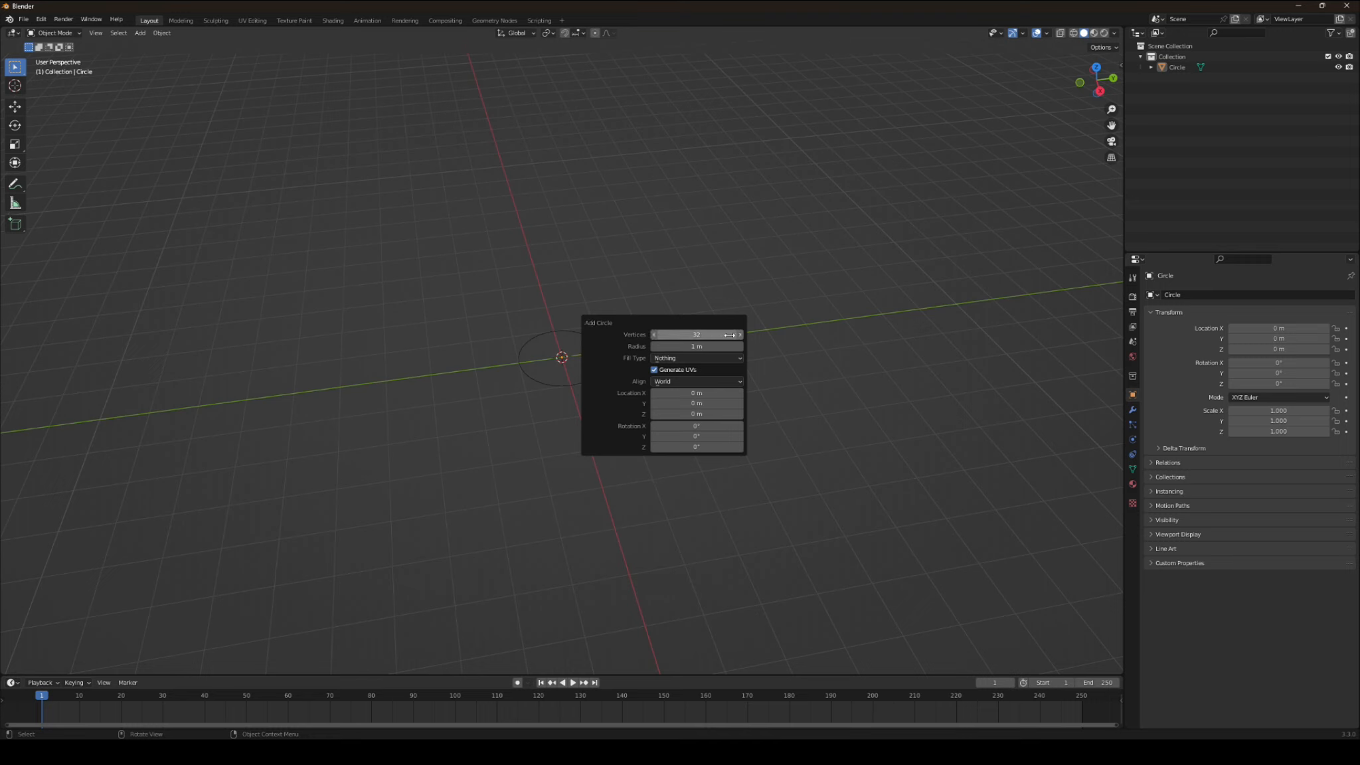
- Switch the circle to Edit Mode, select all its vertices and fill them with a face
click(53, 32)
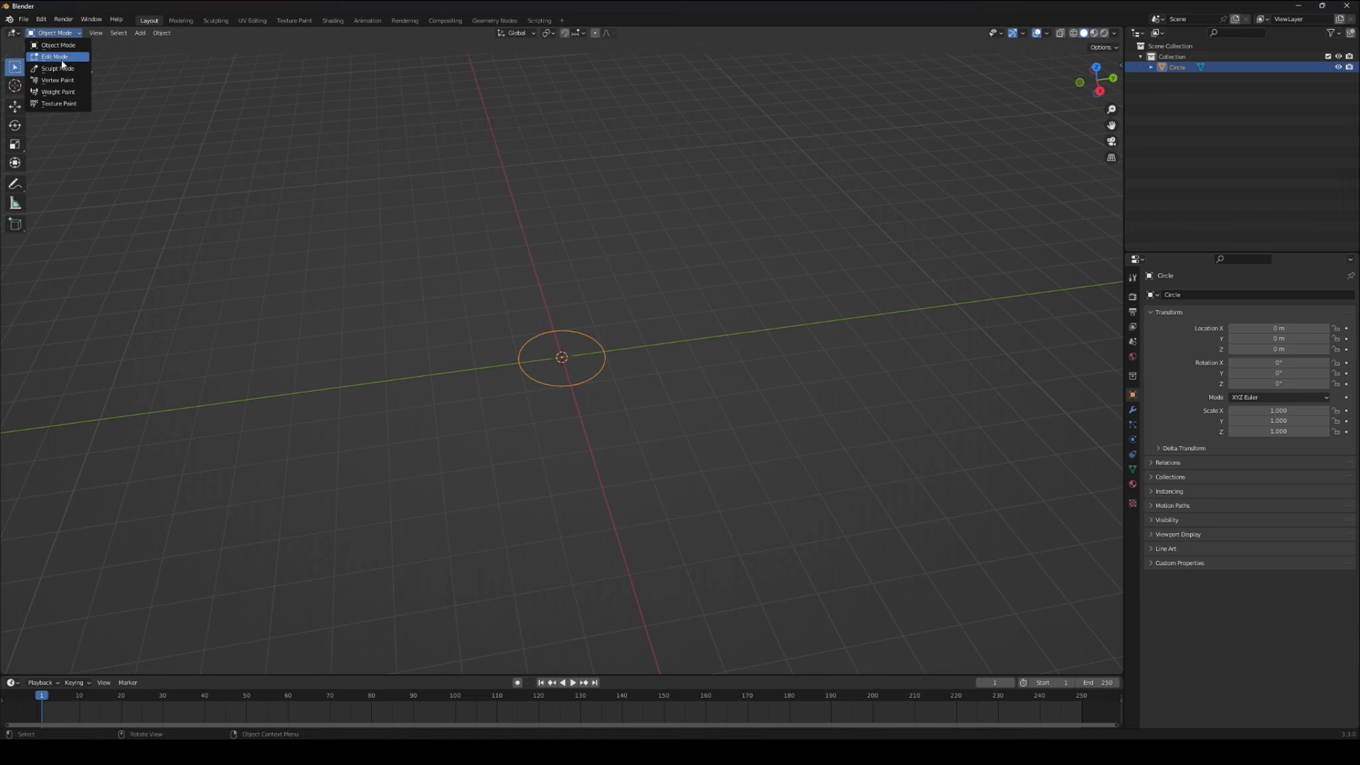
click(54, 57)
middle_drag(770, 373, 707, 328)
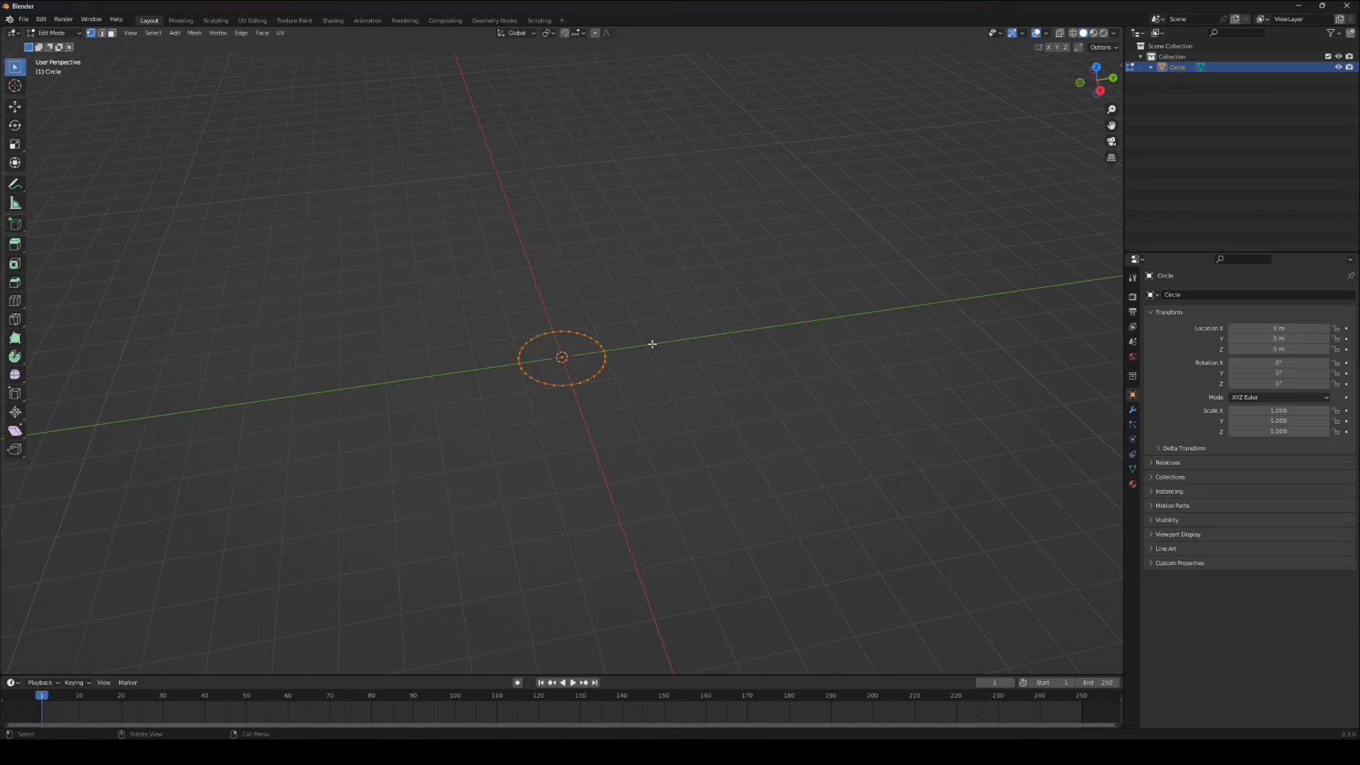
click(577, 334)
key(a)
key(f)
- Extrude the filled circle upward along Z by about 7 m, working in front view
middle_drag(625, 346, 622, 303)
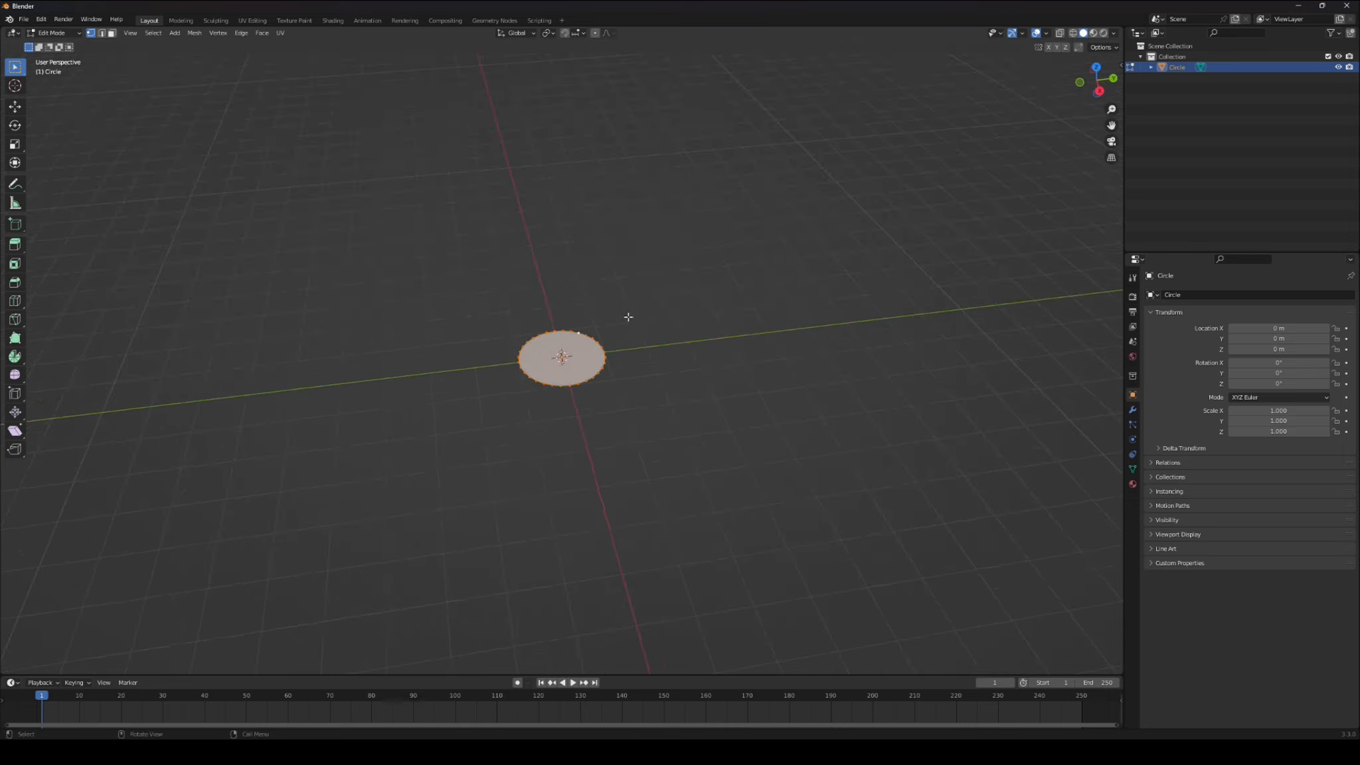
key(KP_1)
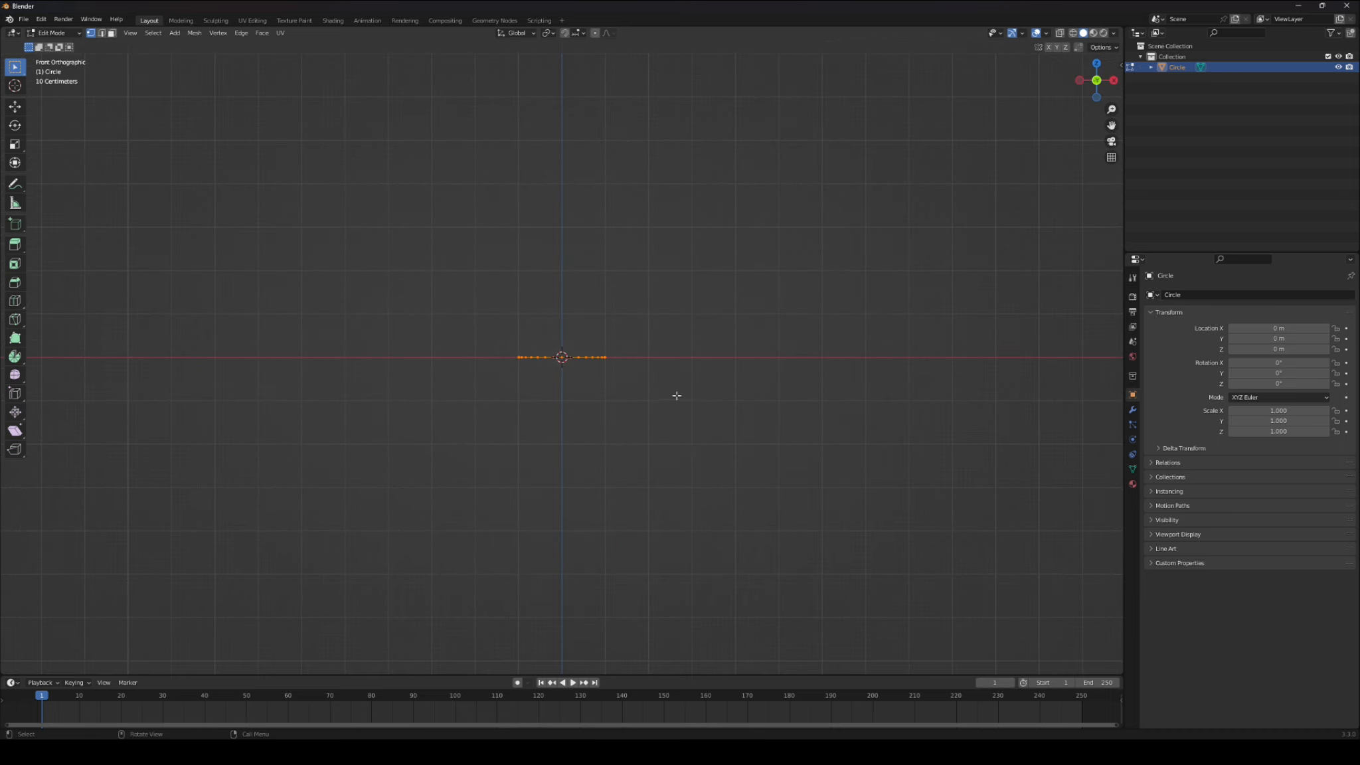
drag(1111, 125, 1108, 336)
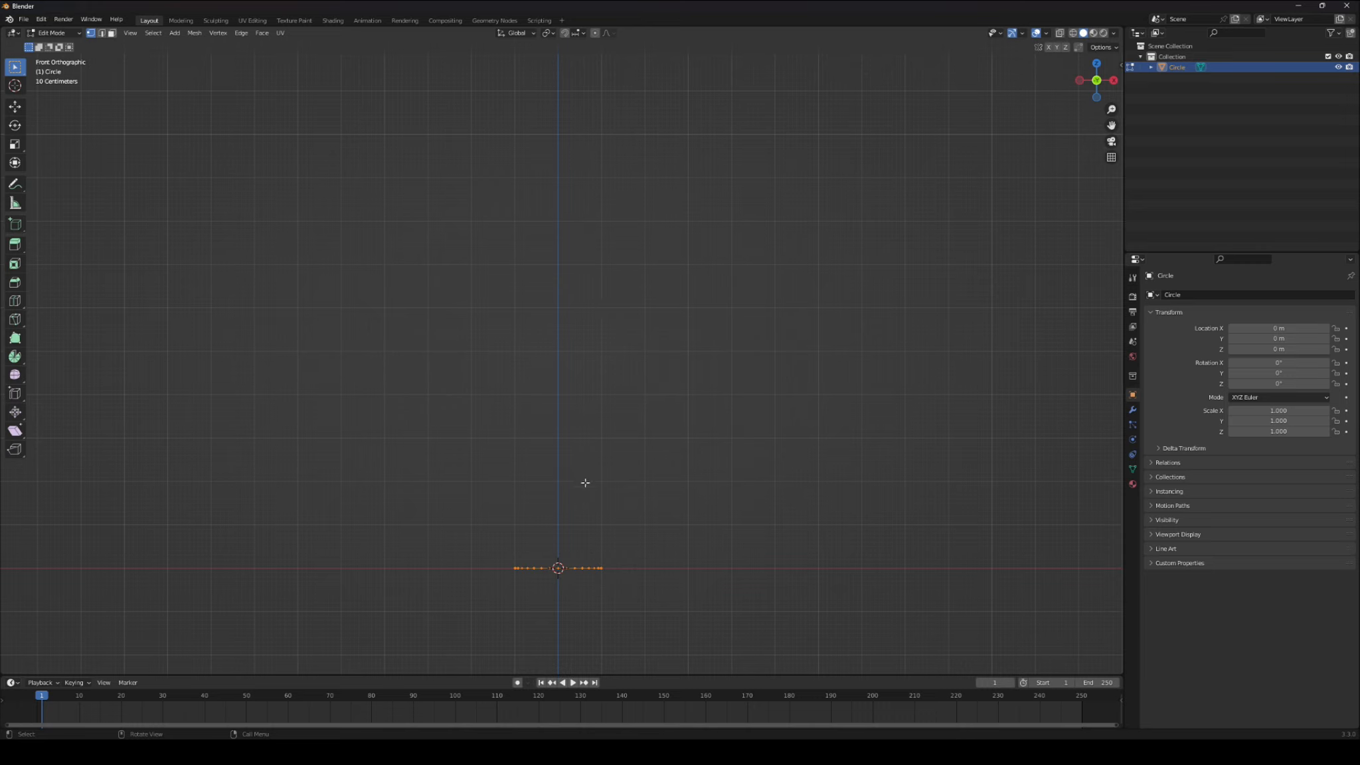
key(e)
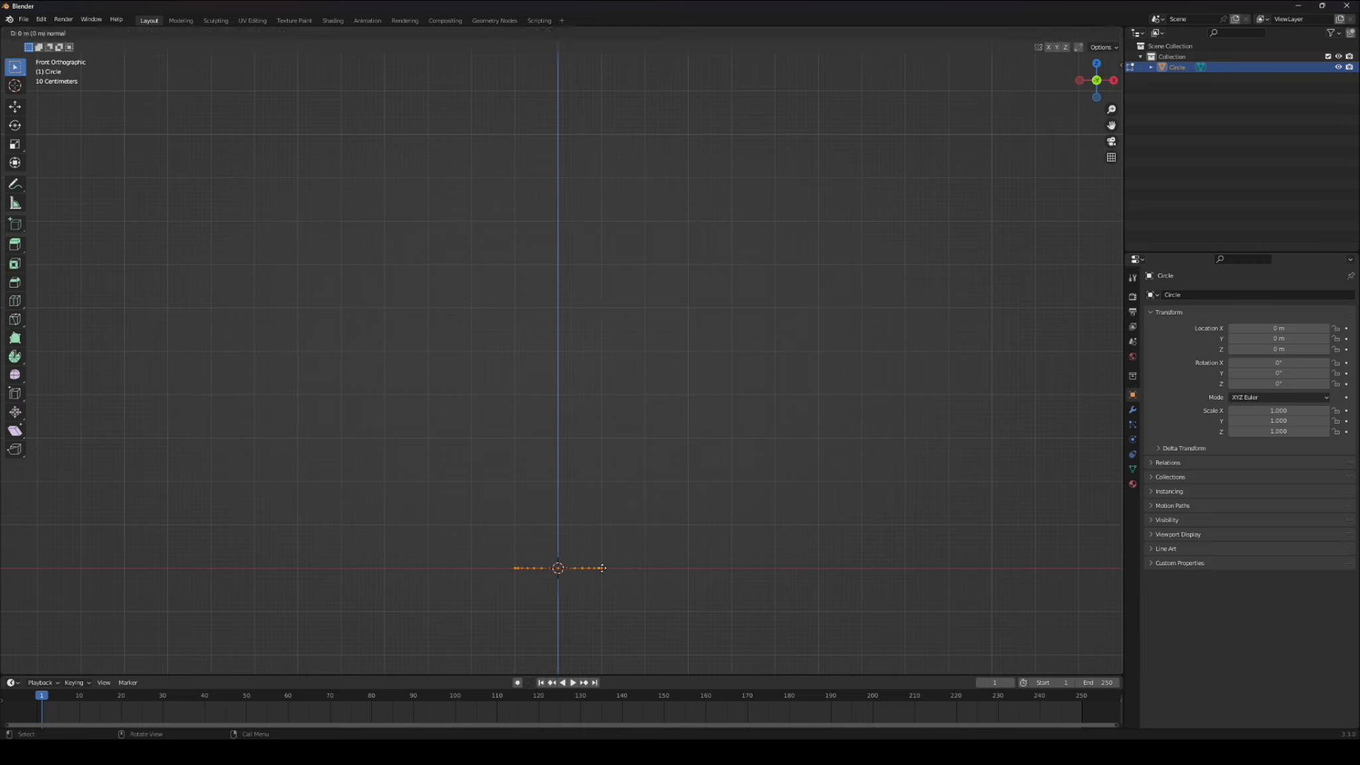
key(z)
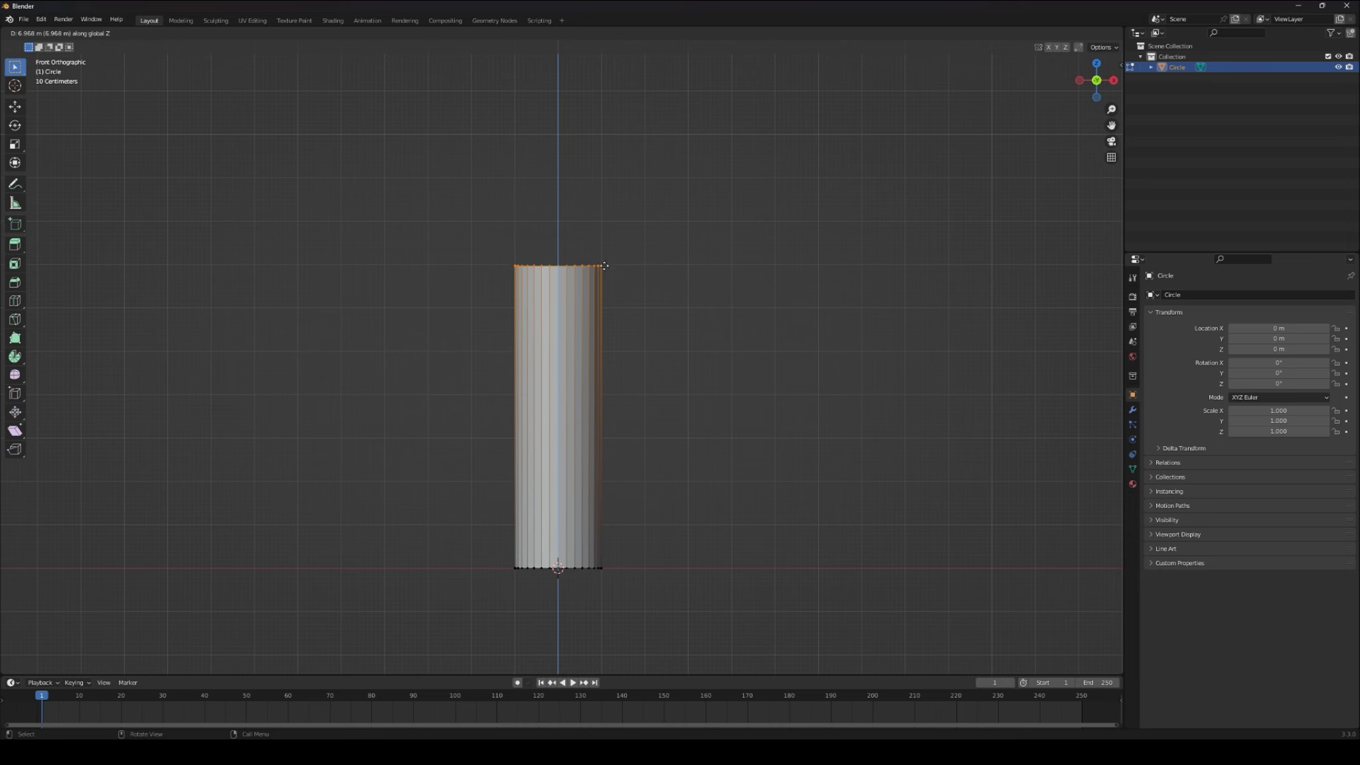
click(607, 264)
- Inset the cylinder's top face by about 0.41 m and raise the inner face about 0.67 m along Z
middle_drag(676, 326, 667, 396)
key(i)
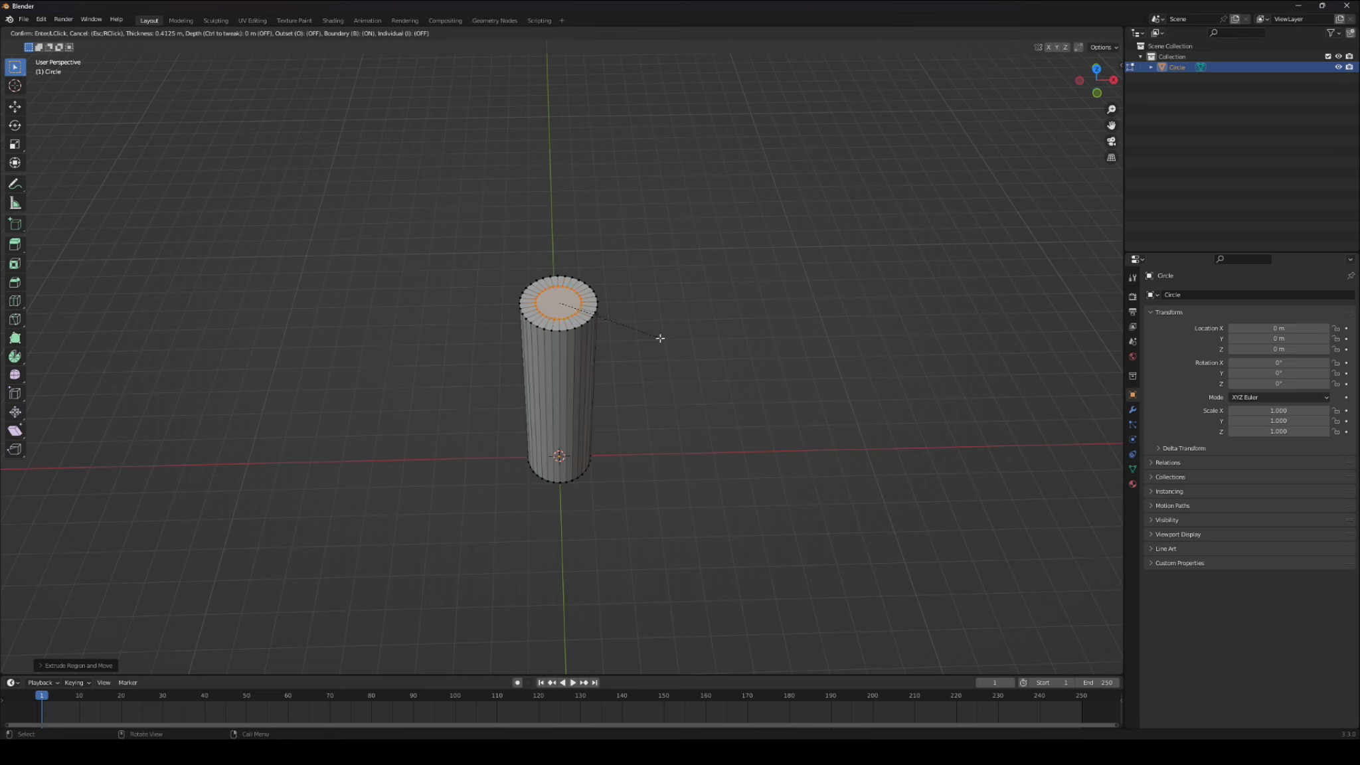
click(634, 341)
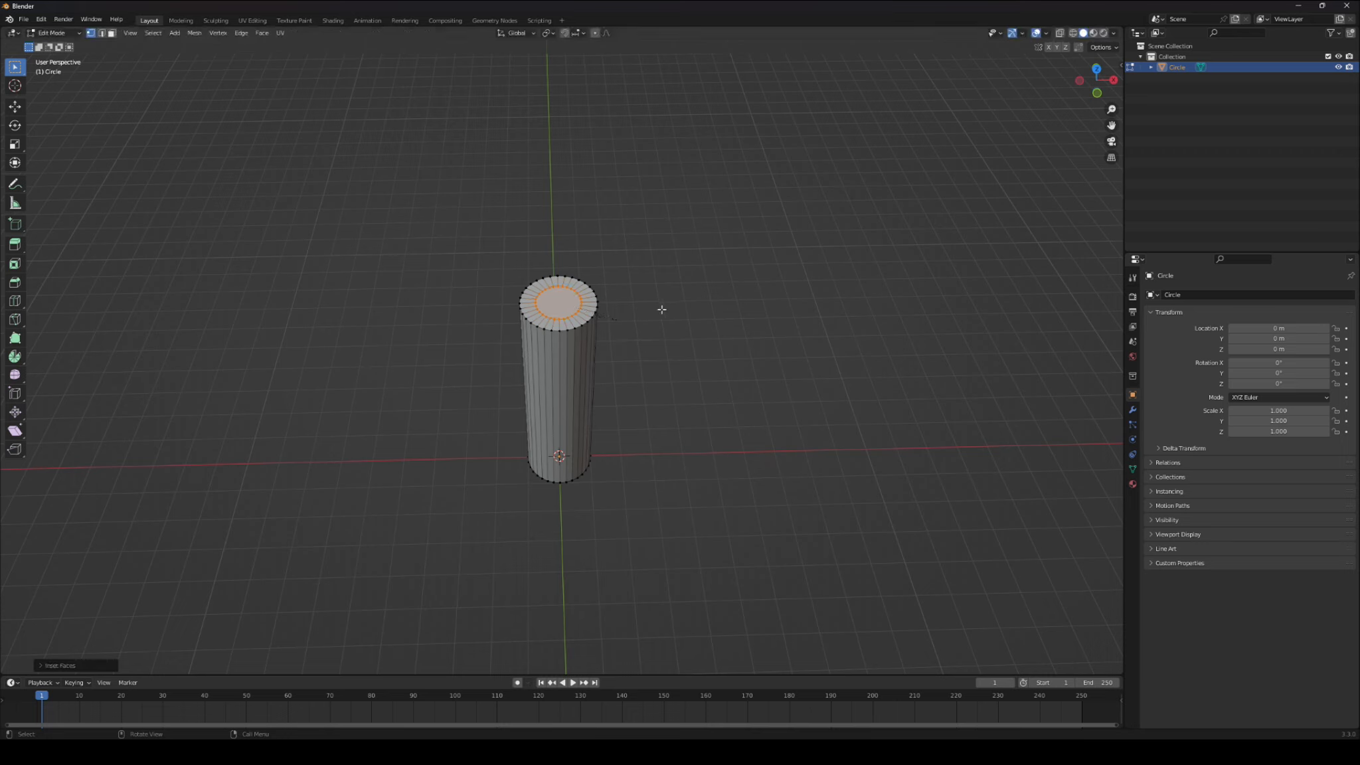
key(g)
key(z)
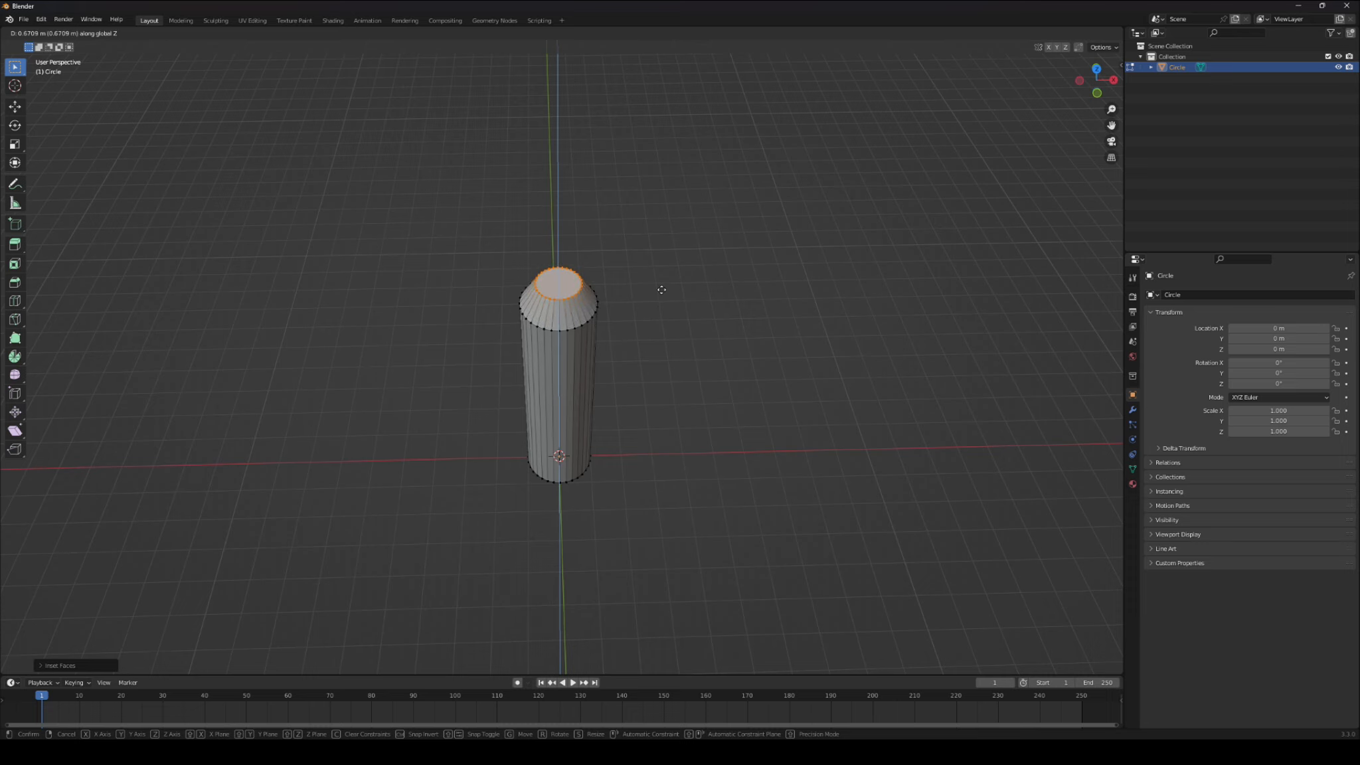
click(661, 288)
middle_drag(662, 291, 704, 304)
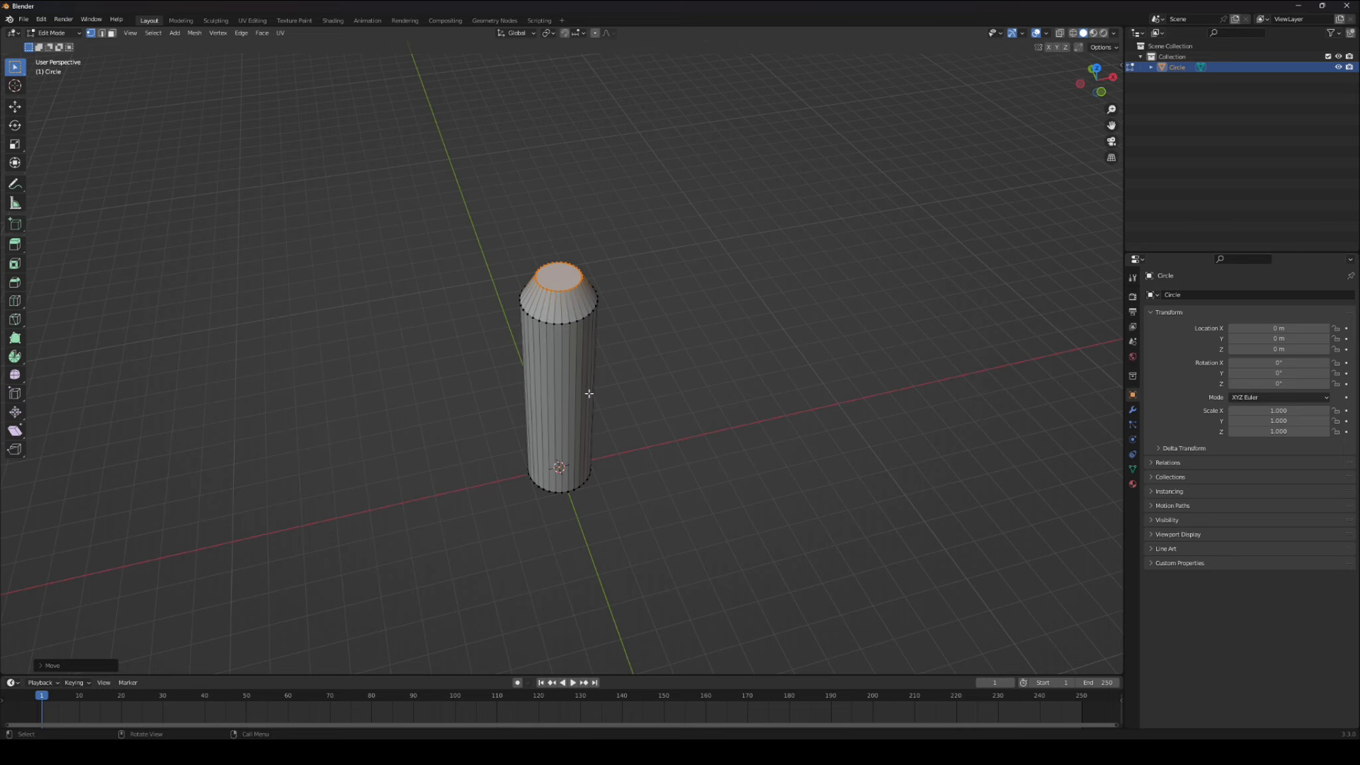
middle_drag(589, 393, 594, 312)
key(e)
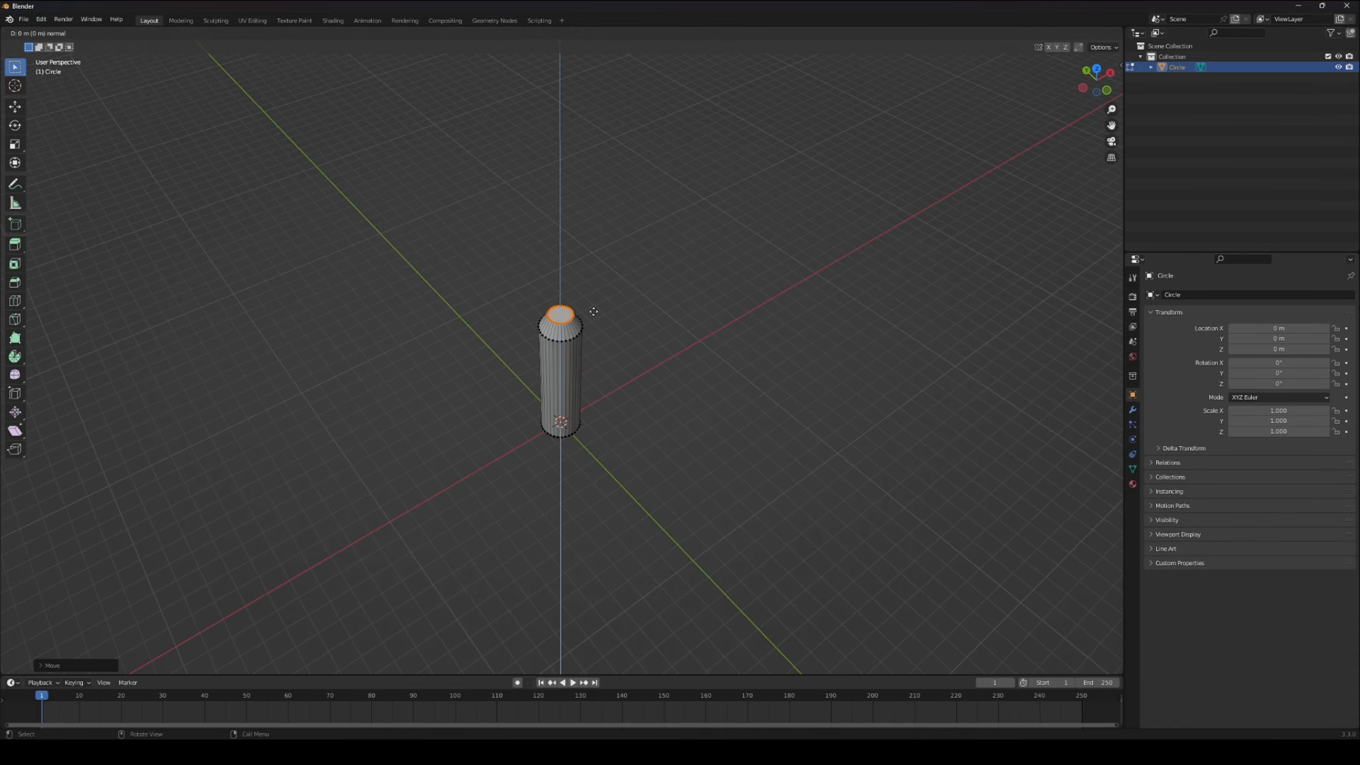
right_click(594, 311)
key(ctrl+z)
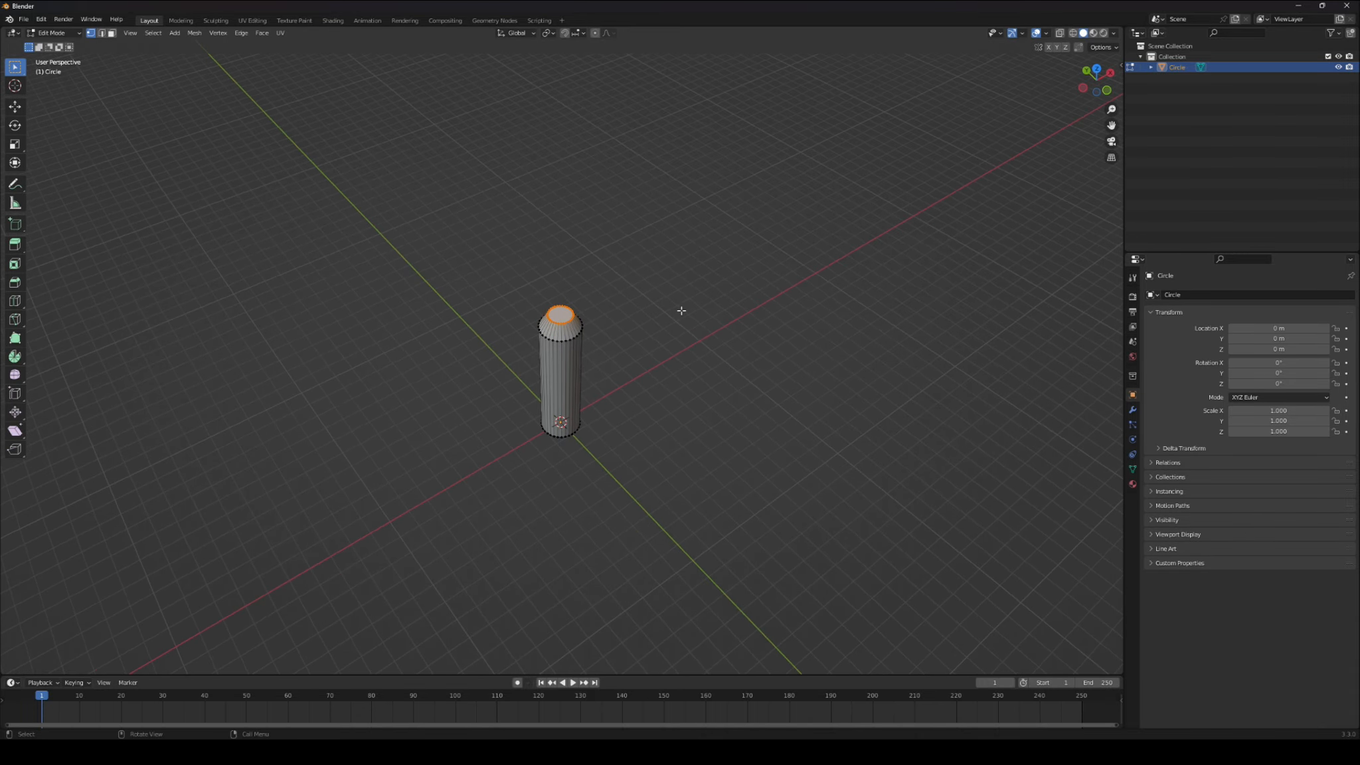
- Extrude the small top face upward by about 13.2 m in front view to form a thin pole
key(KP_1)
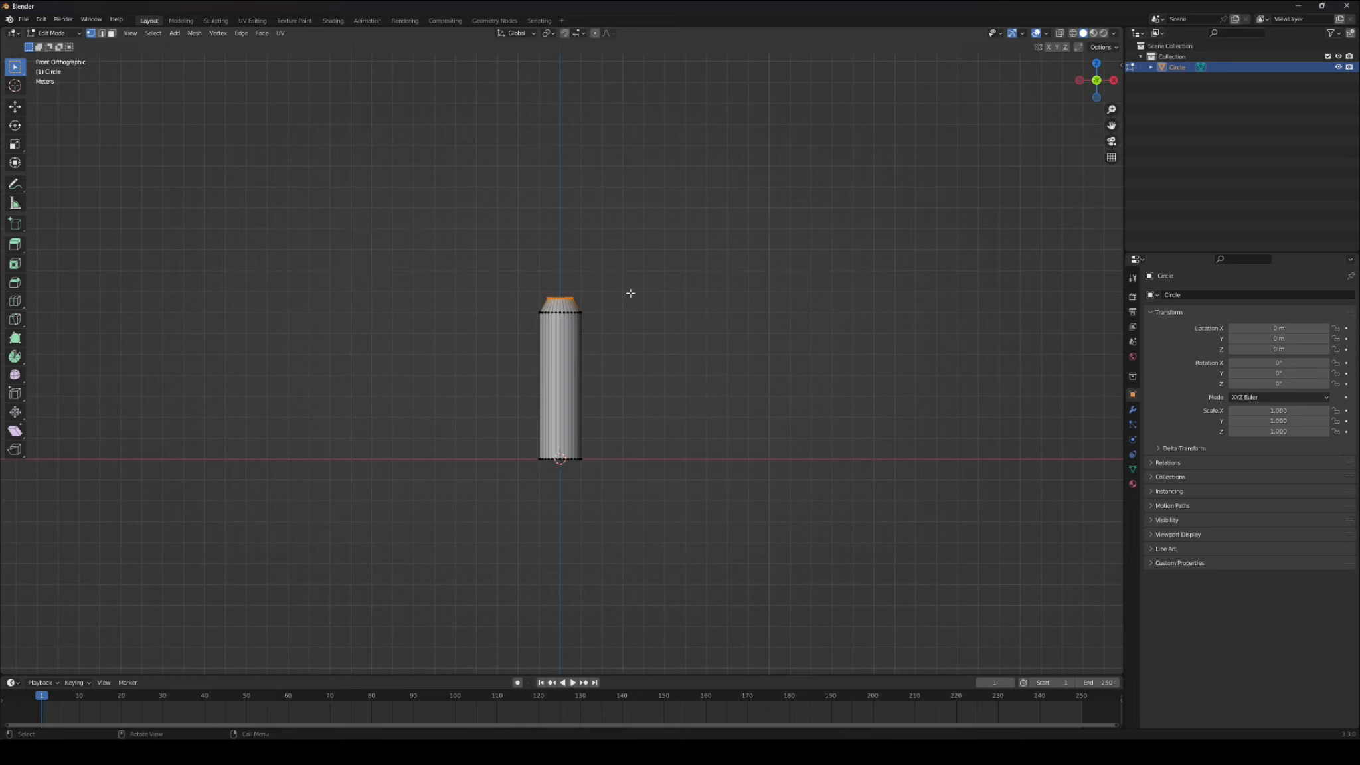
drag(1108, 124, 1089, 228)
scroll(662, 301, up, 5)
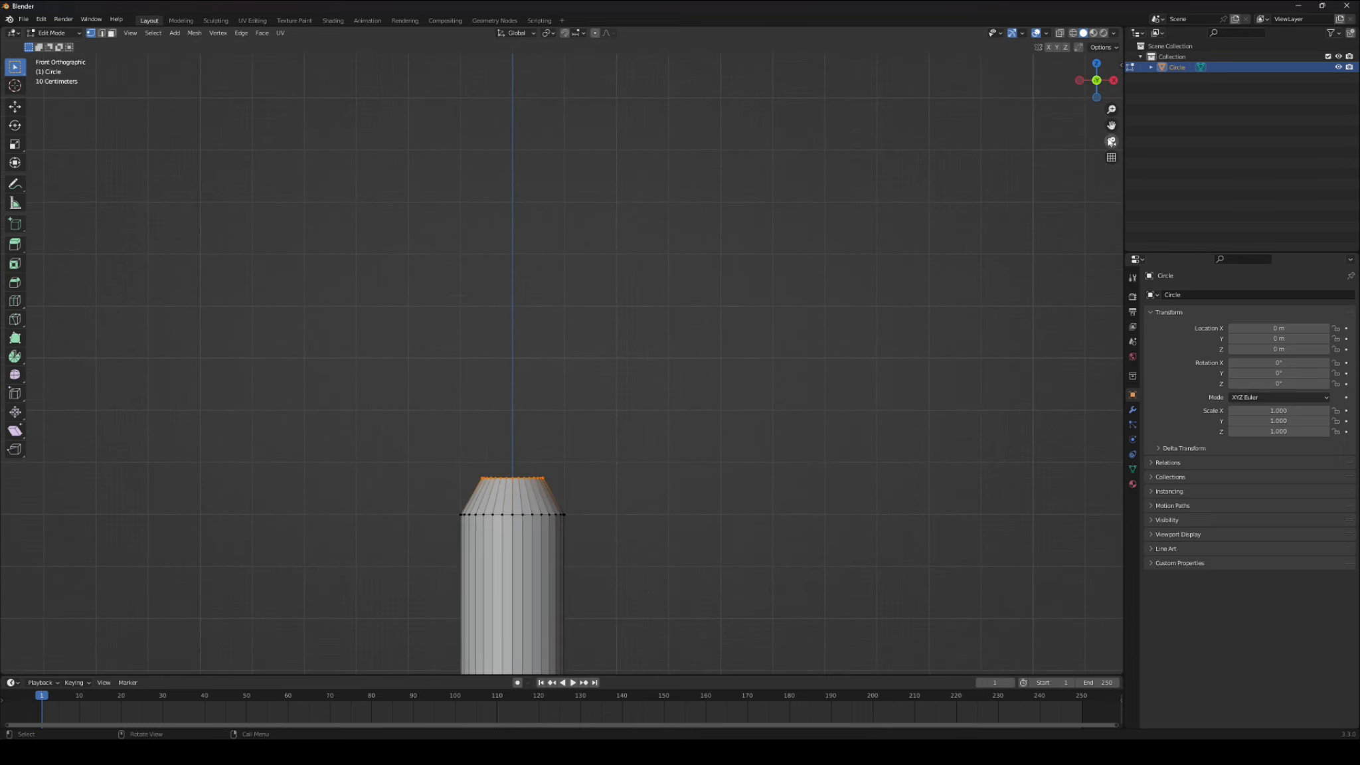
drag(1111, 124, 1174, 77)
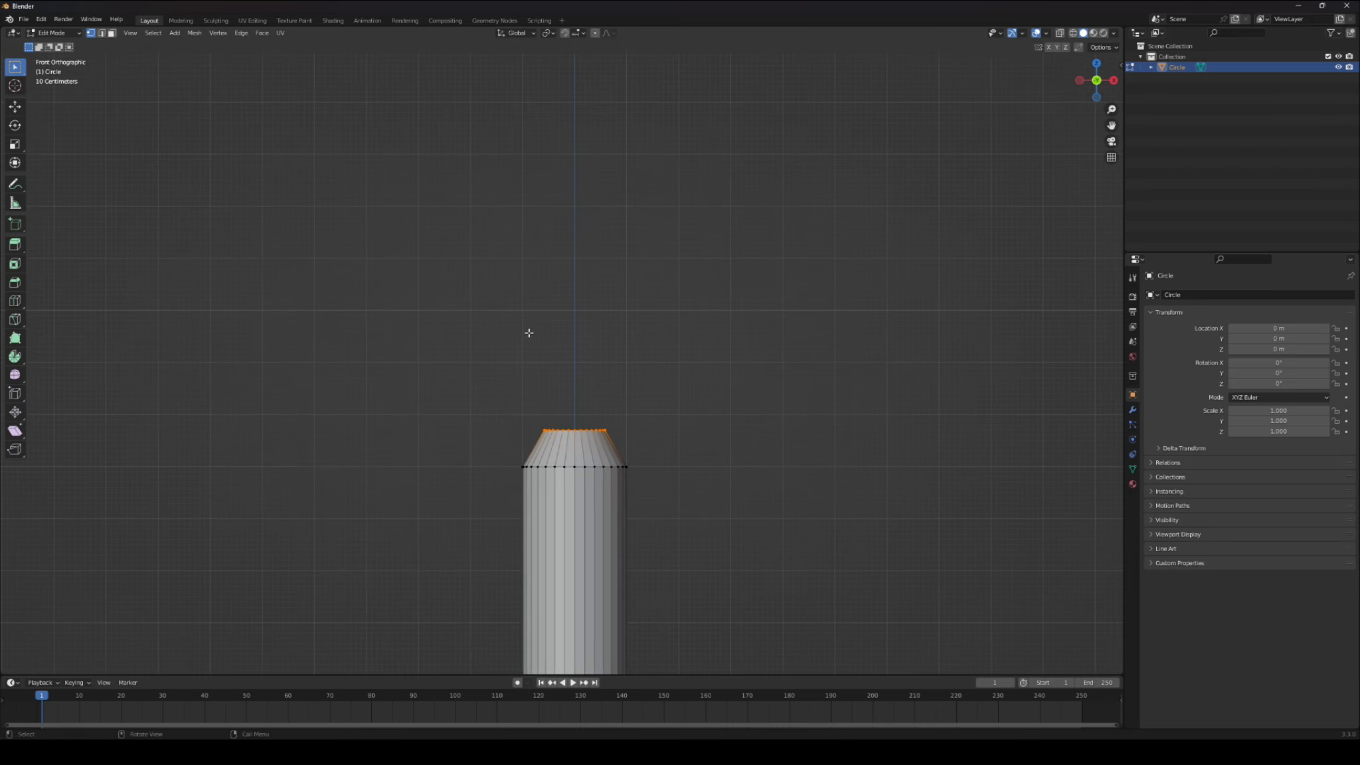
shift+middle_drag(532, 331, 550, 311)
mouse_move(657, 388)
middle_down()
mouse_move(664, 413)
mouse_move(661, 401)
middle_up()
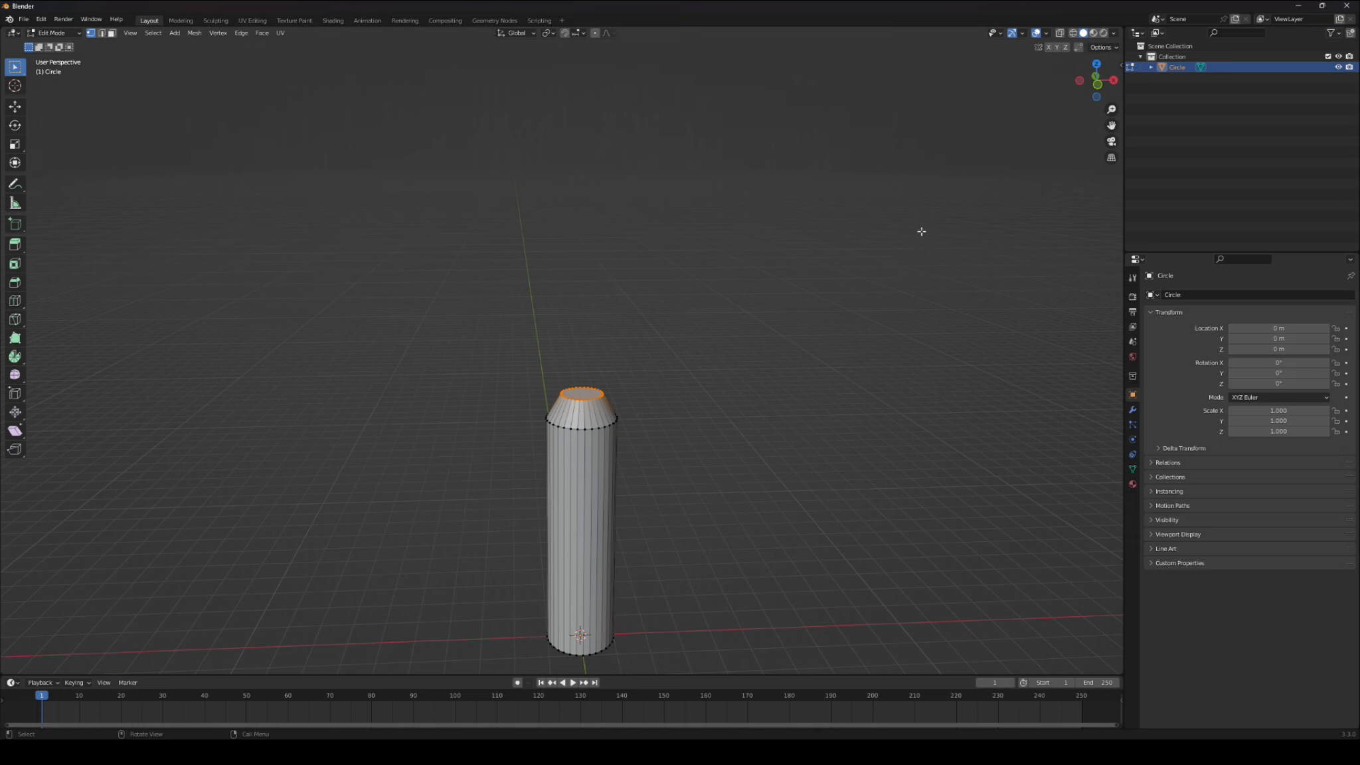
key(KP_1)
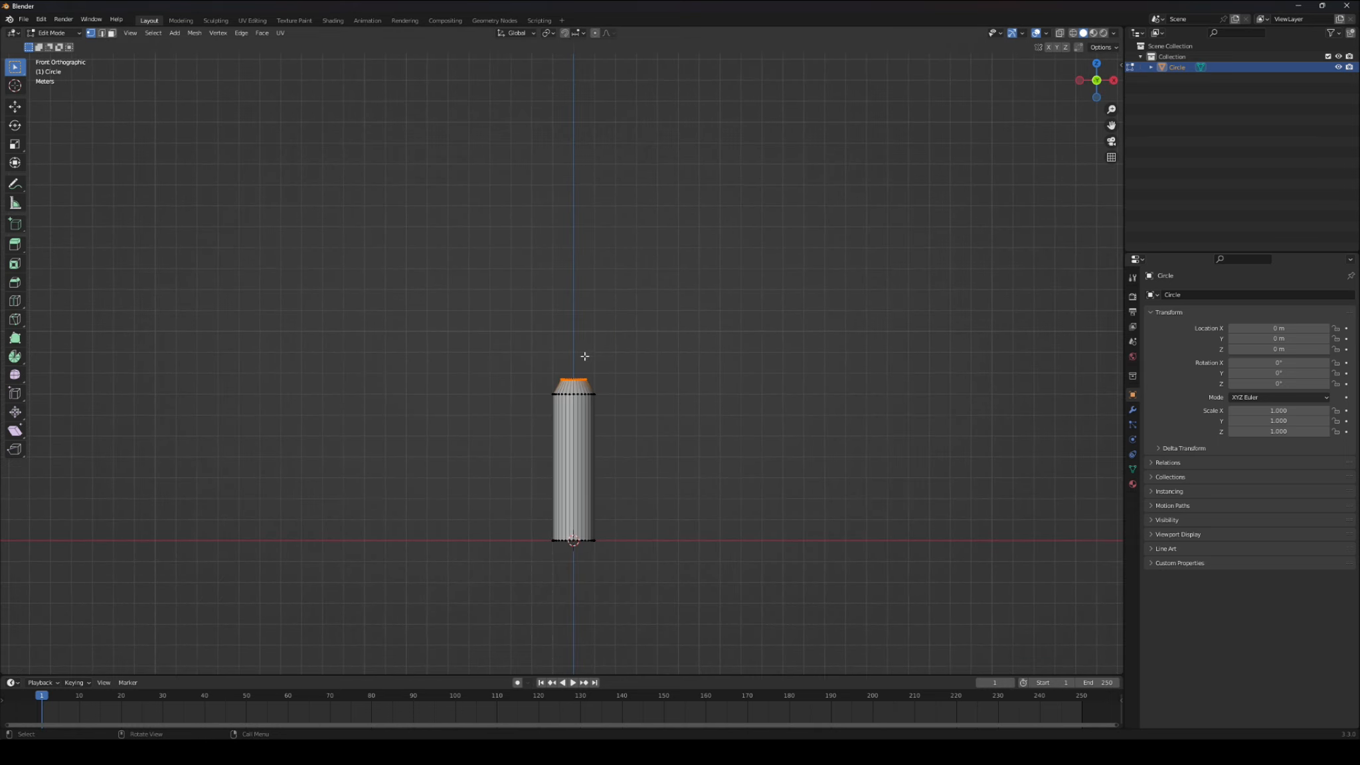
key(e)
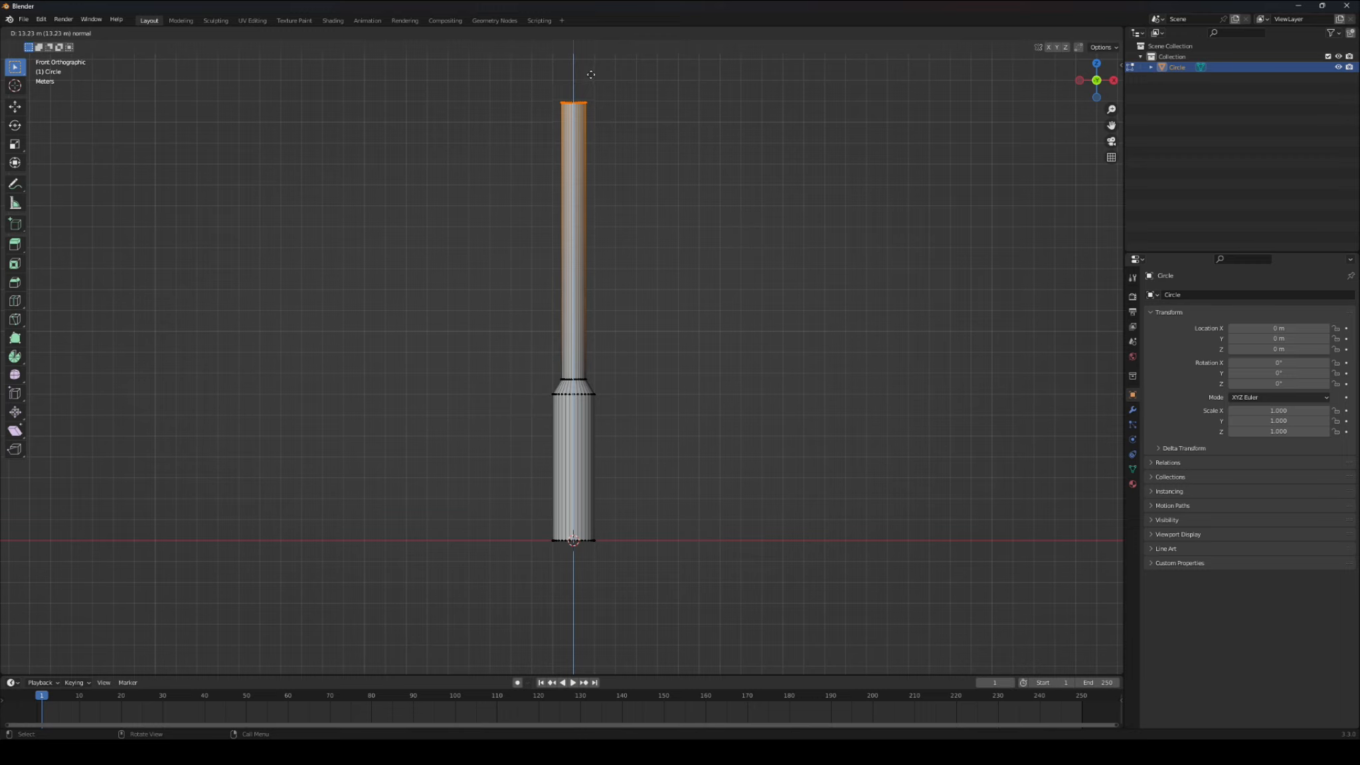
click(591, 75)
- Switch to face selection, select the pole's top face and extrude it a short distance upward in front view
middle_drag(590, 74, 662, 150)
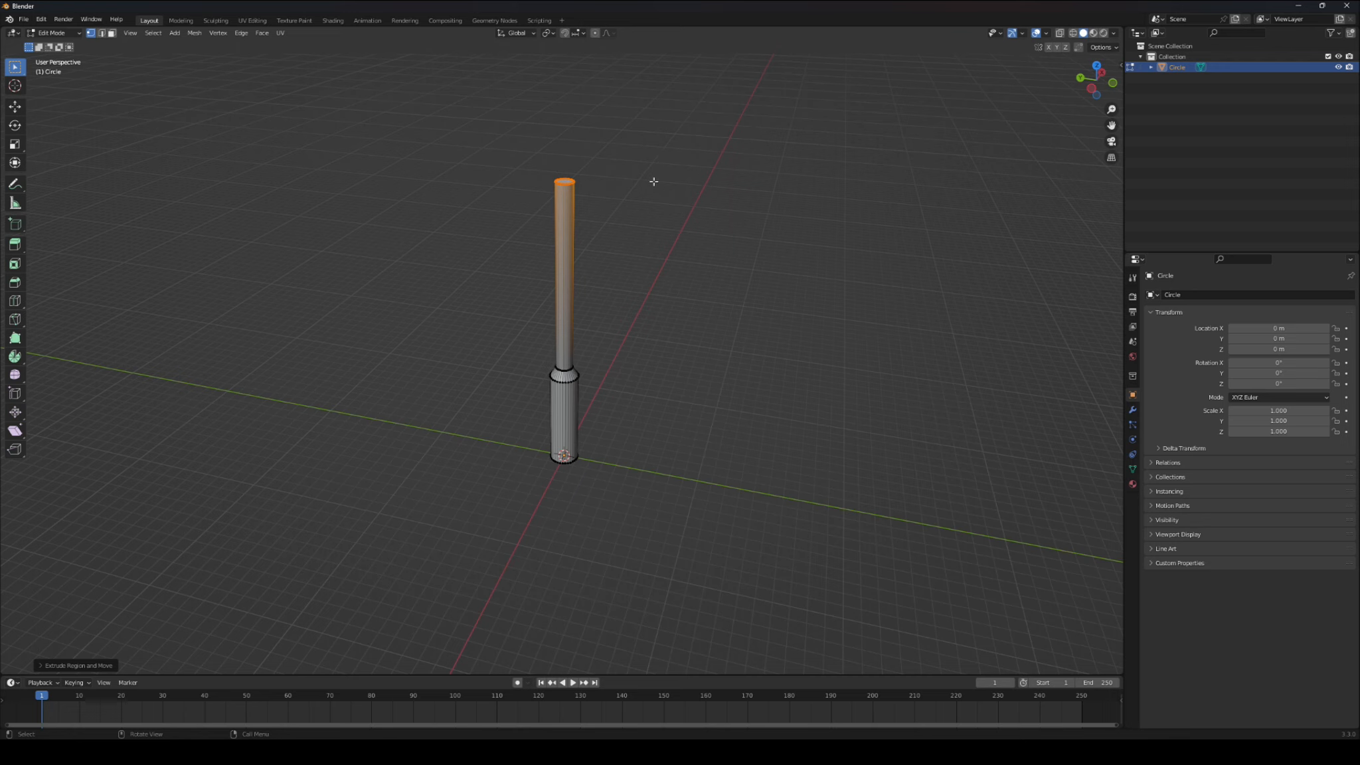
click(111, 33)
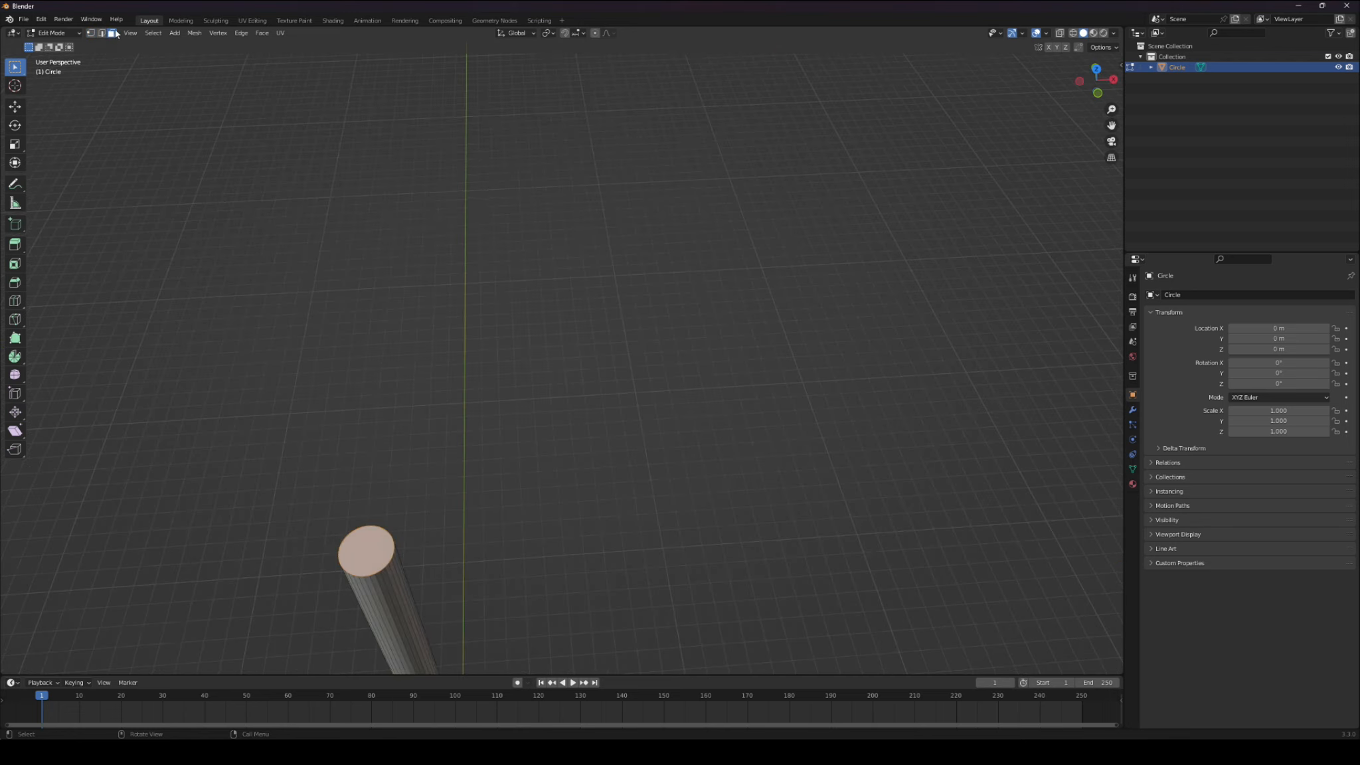
click(367, 541)
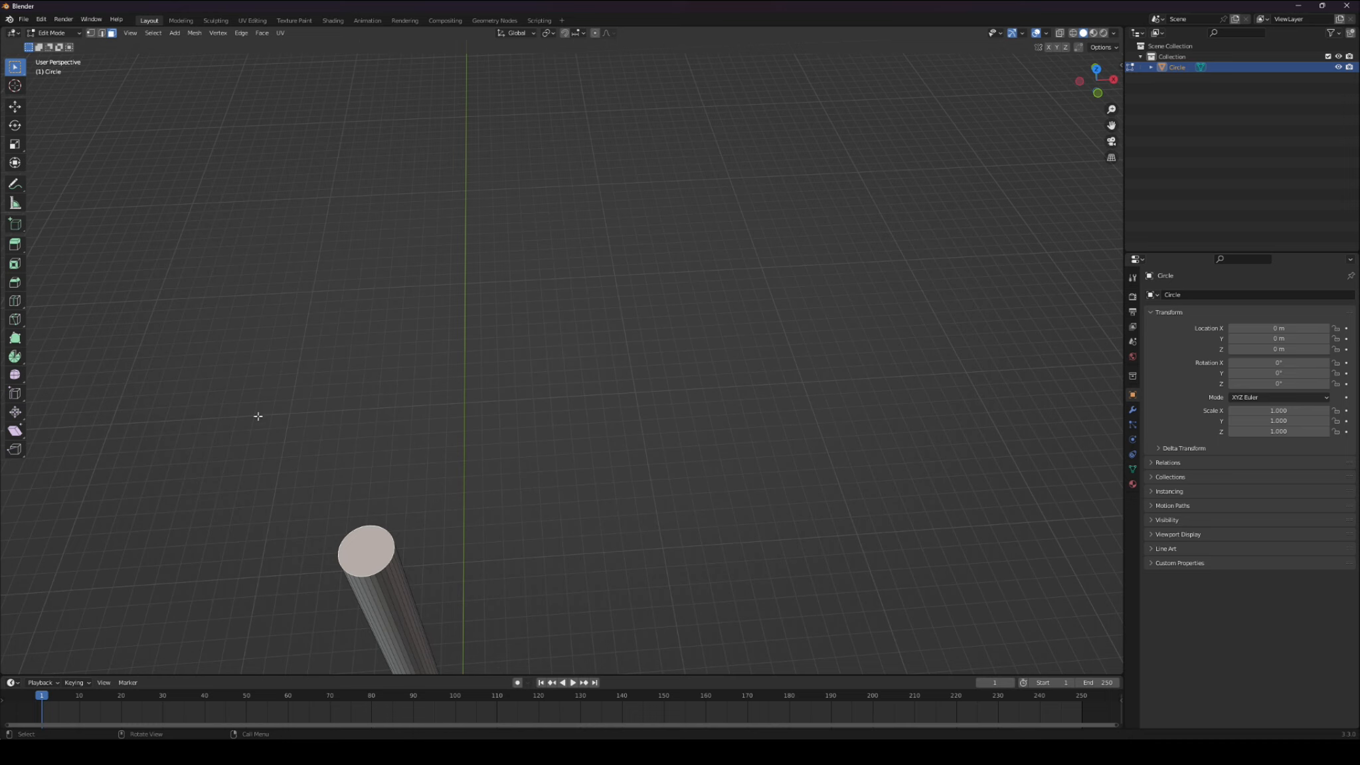
key(KP_1)
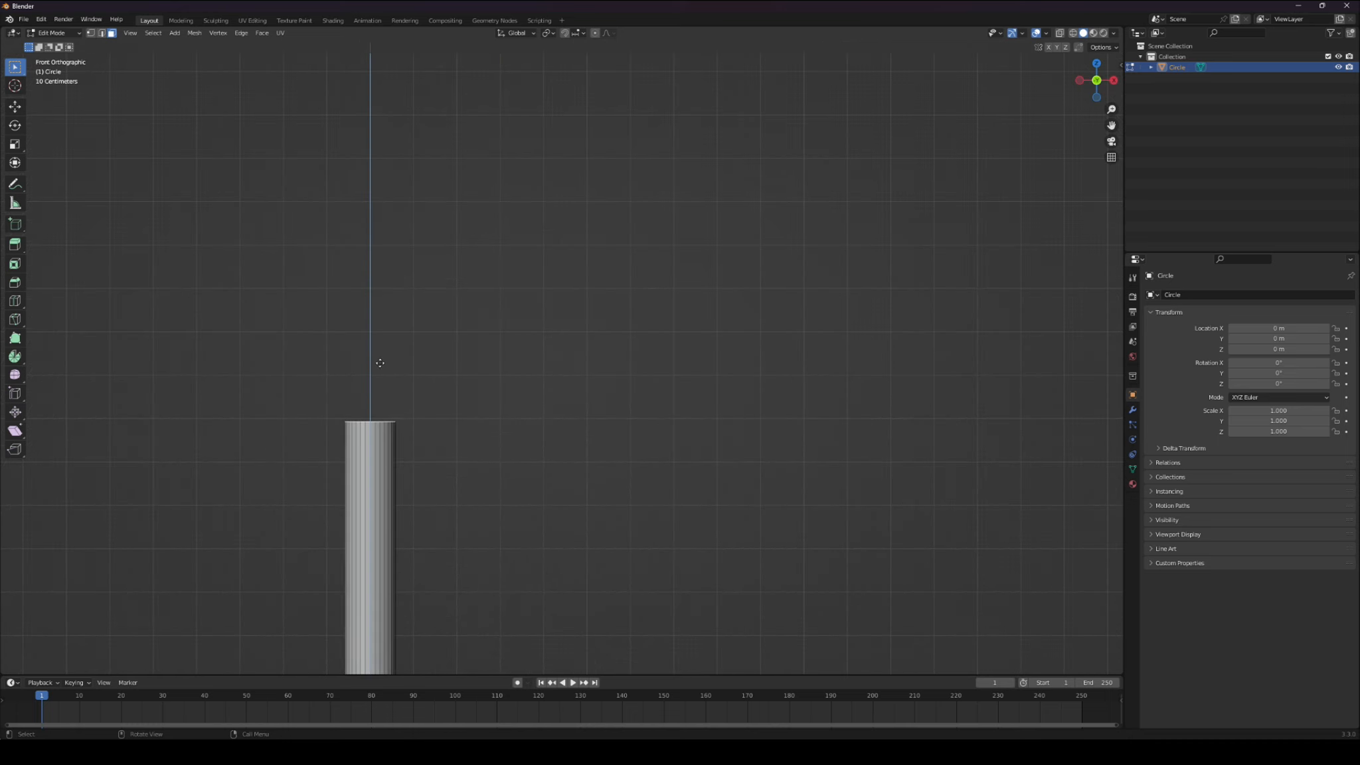
key(e)
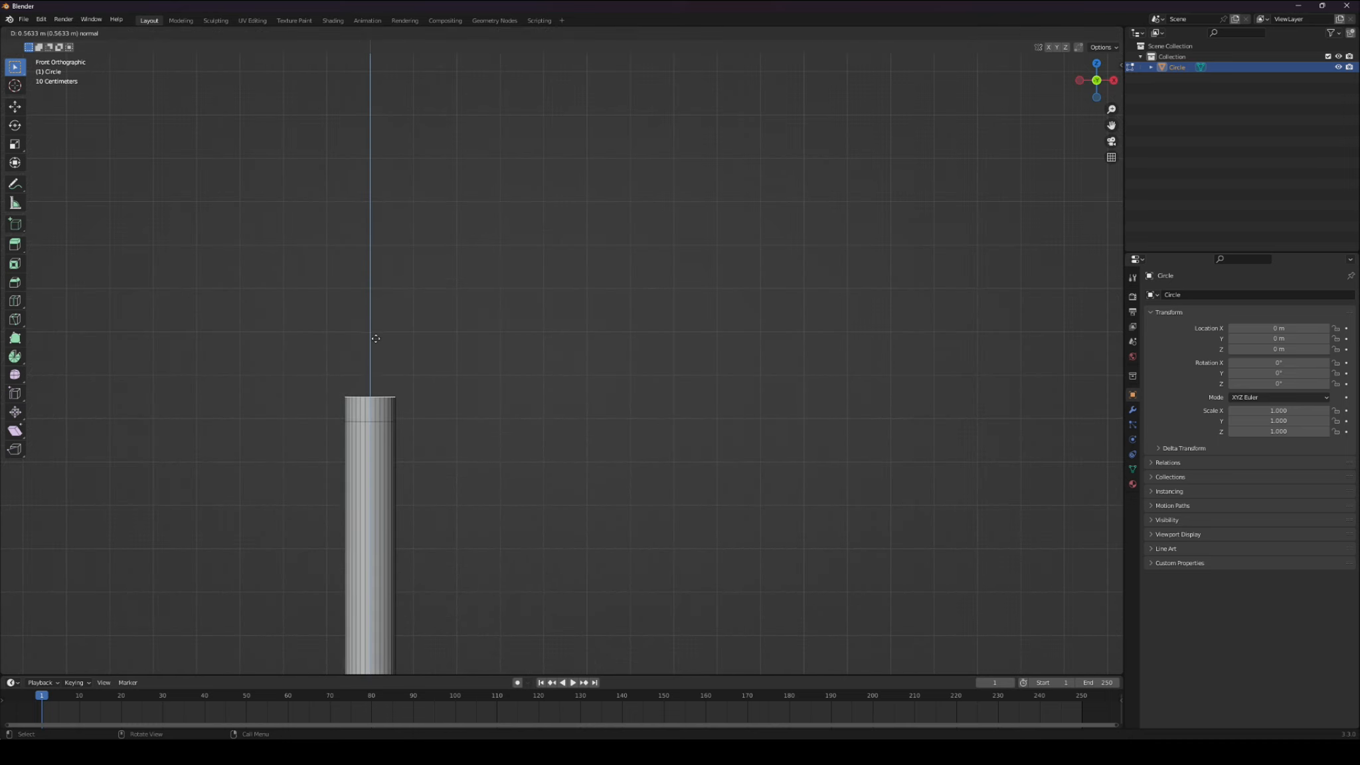
click(377, 330)
- Rotate the pole's top face by about 37° and shift it sideways along X to start a bend
key(r)
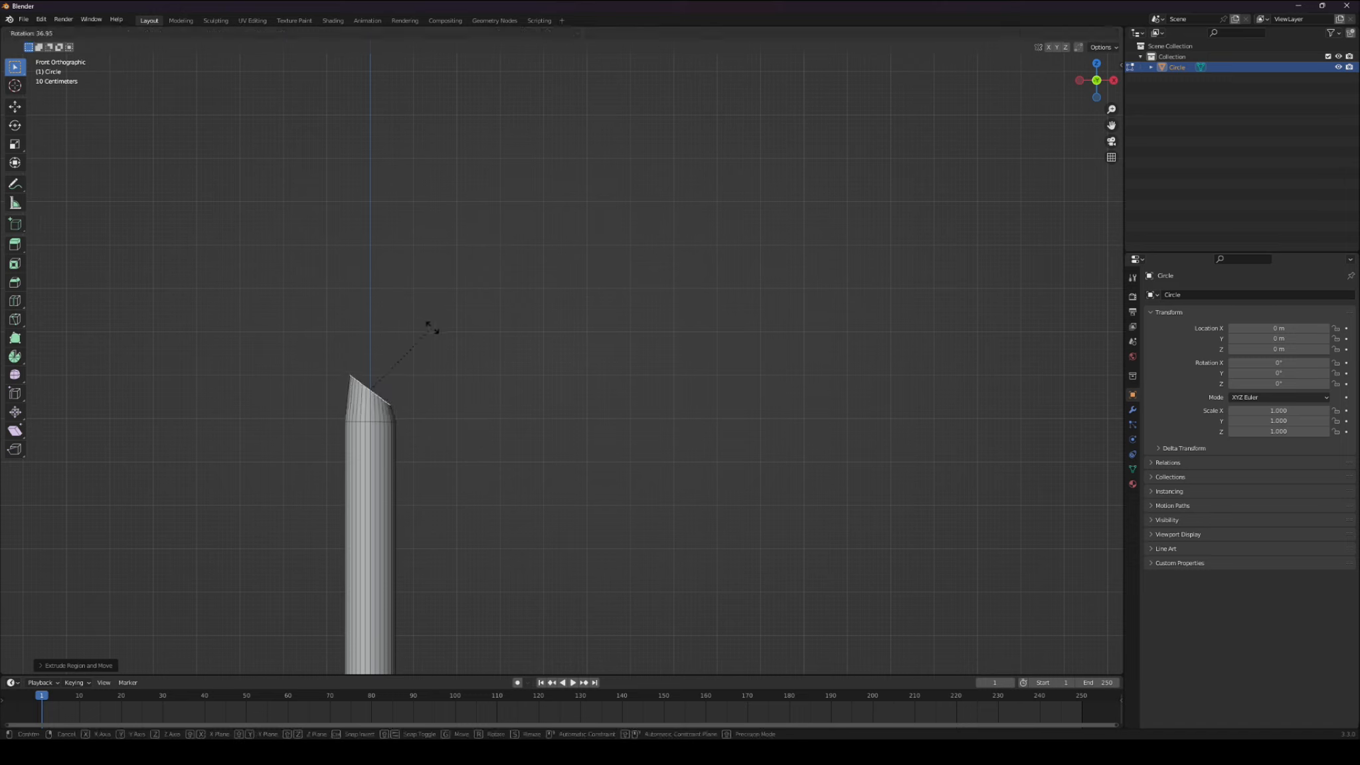
click(433, 329)
key(g)
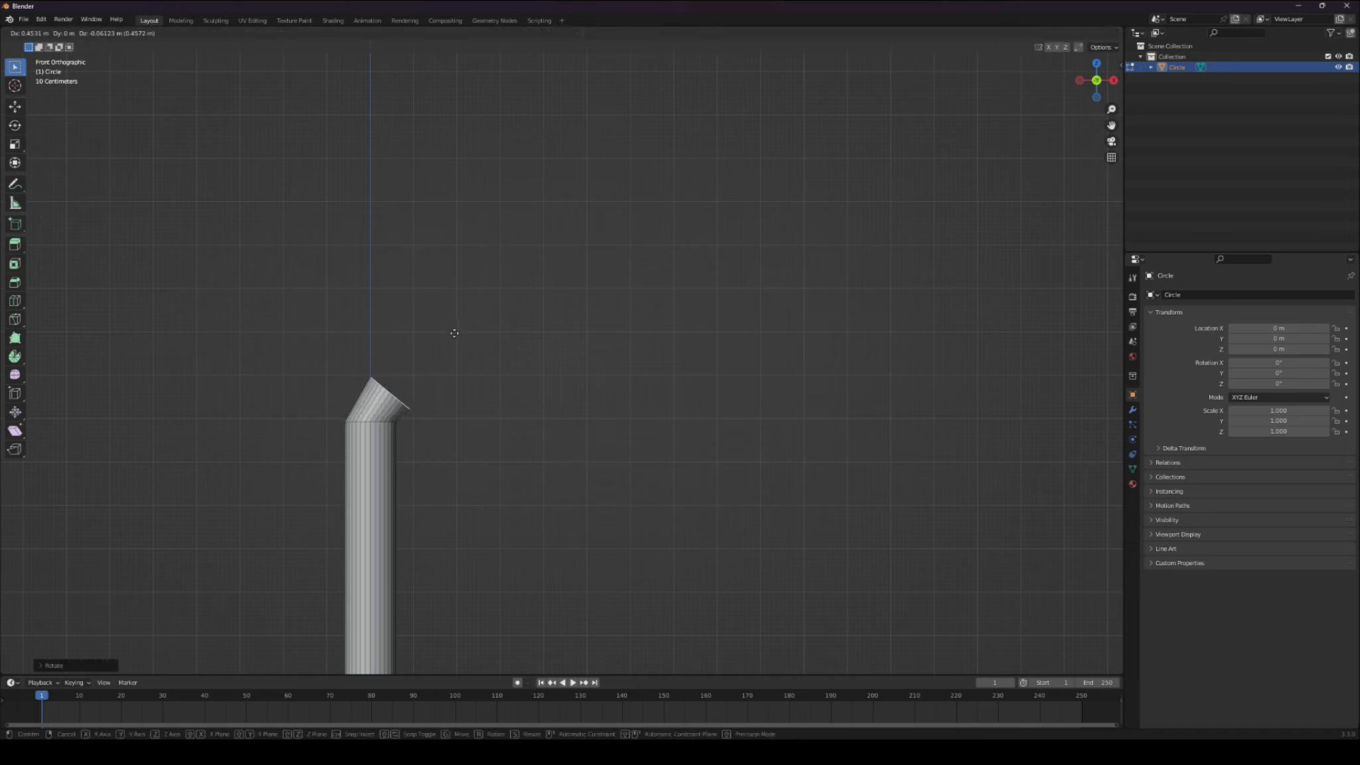
click(523, 413)
- Scale the tilted end face down slightly and rotate it a little further into the bend
key(s)
click(500, 399)
key(r)
click(501, 421)
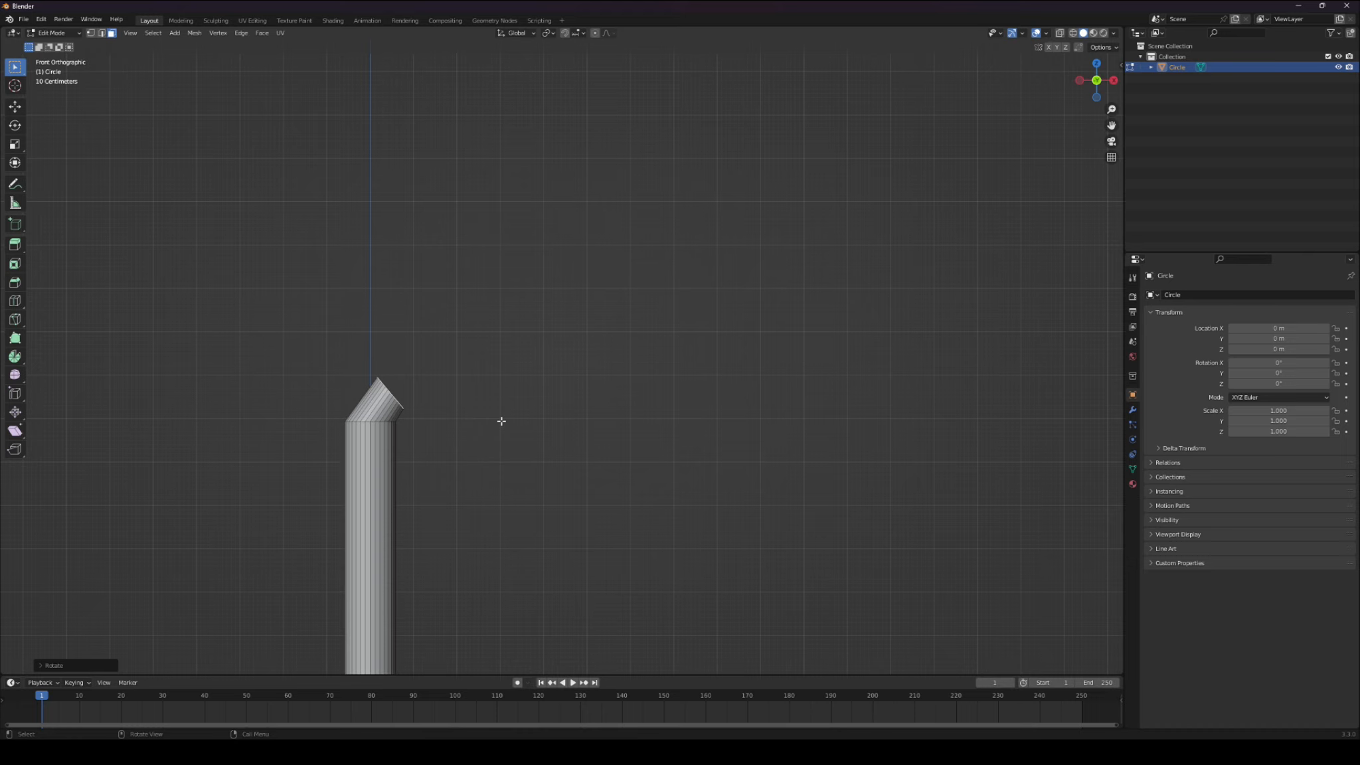
- Scale down the tilted end face of the pole's bend and nudge it slightly back and down
key(s)
click(490, 407)
key(g)
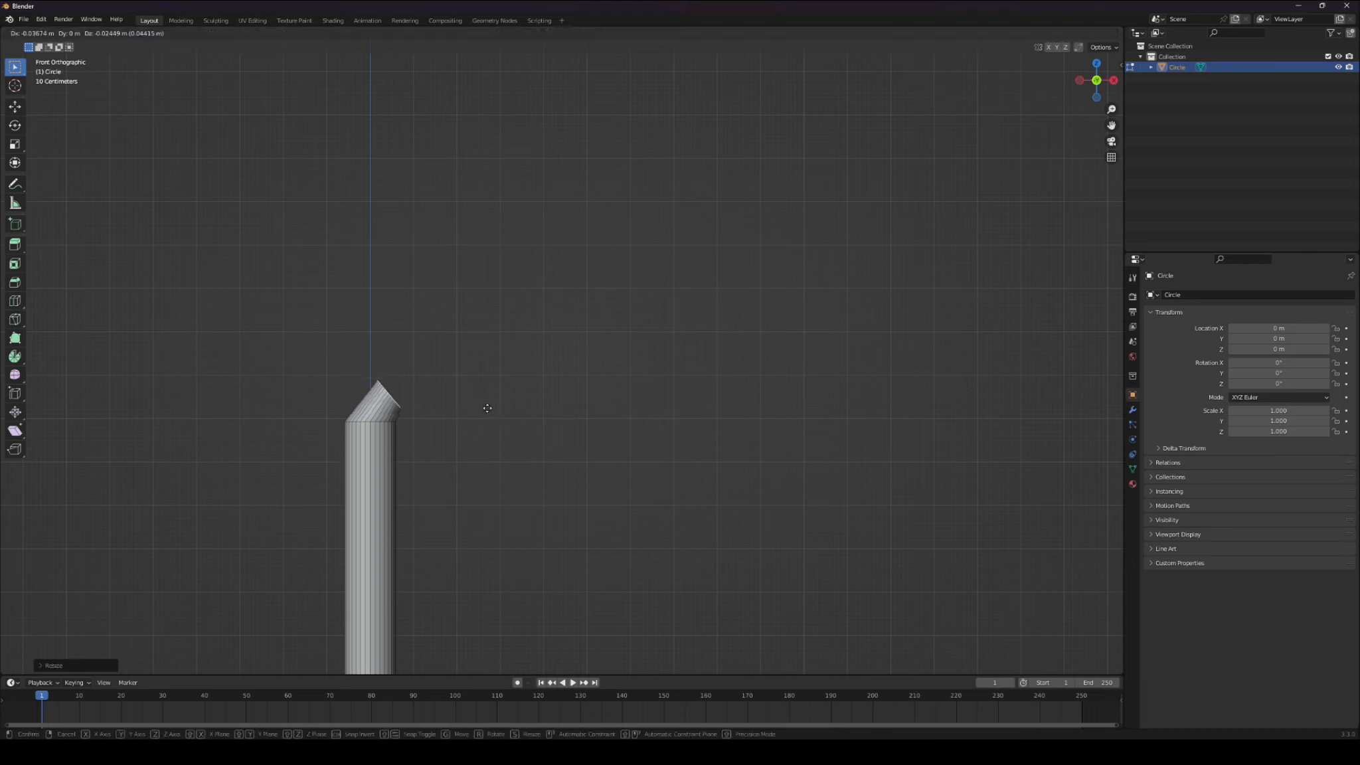
click(488, 408)
key(s)
click(476, 403)
- Extrude the end face into another short bend segment, scale it down and rotate it by about 14°
key(e)
click(511, 400)
key(s)
click(494, 400)
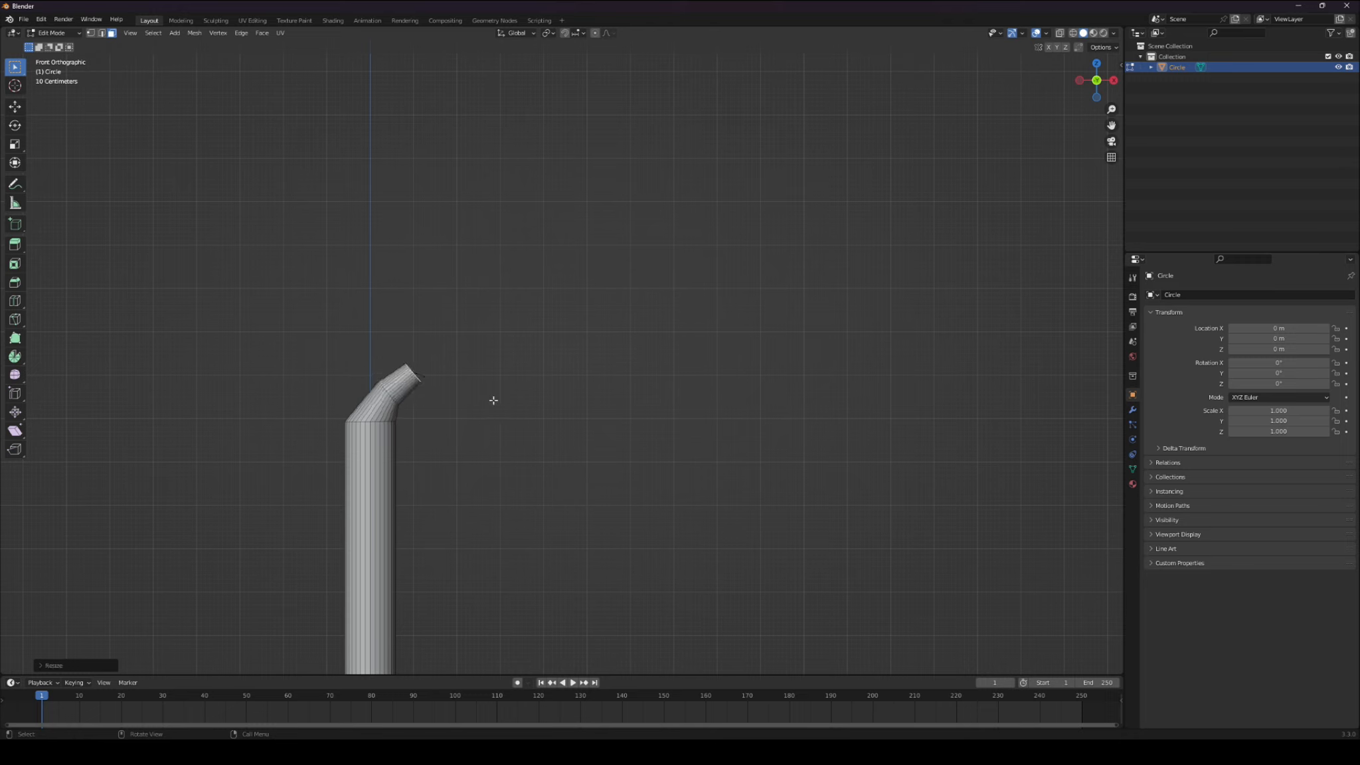
key(r)
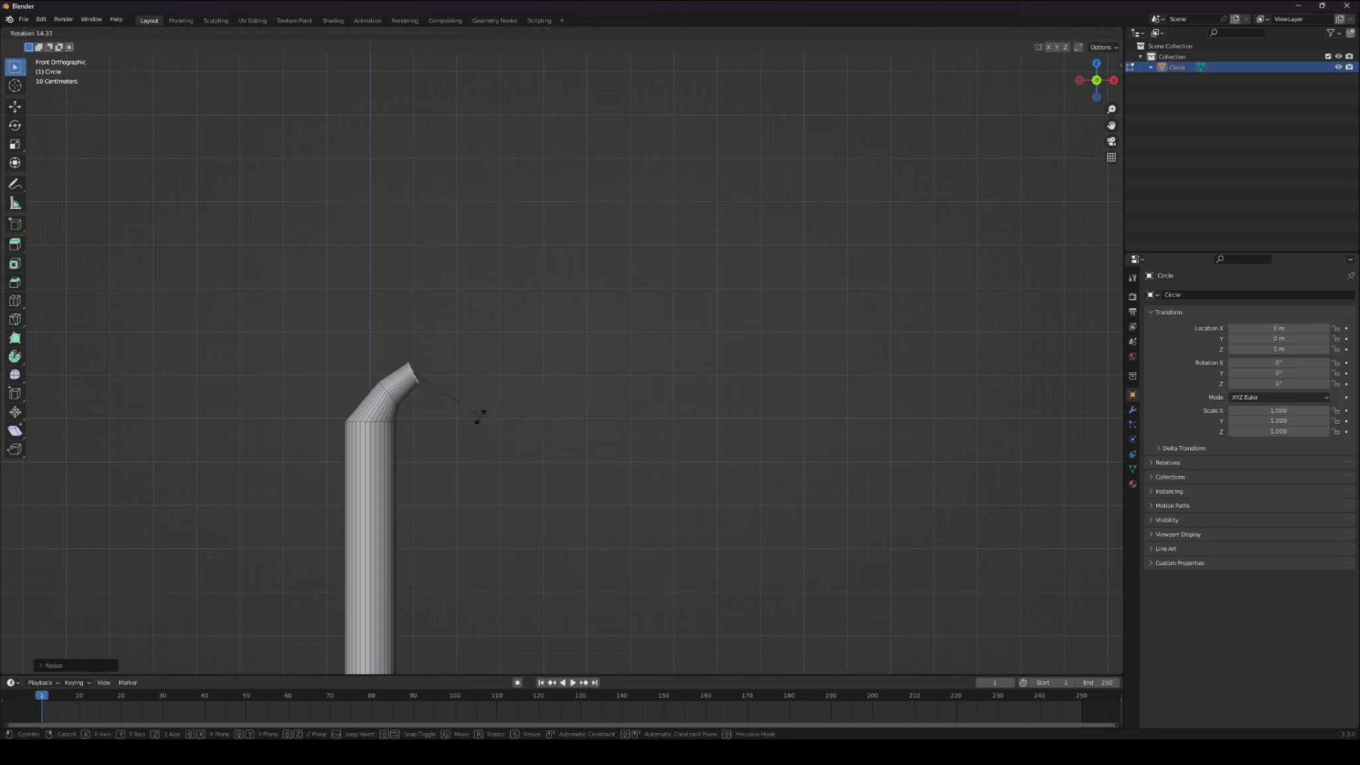
click(473, 419)
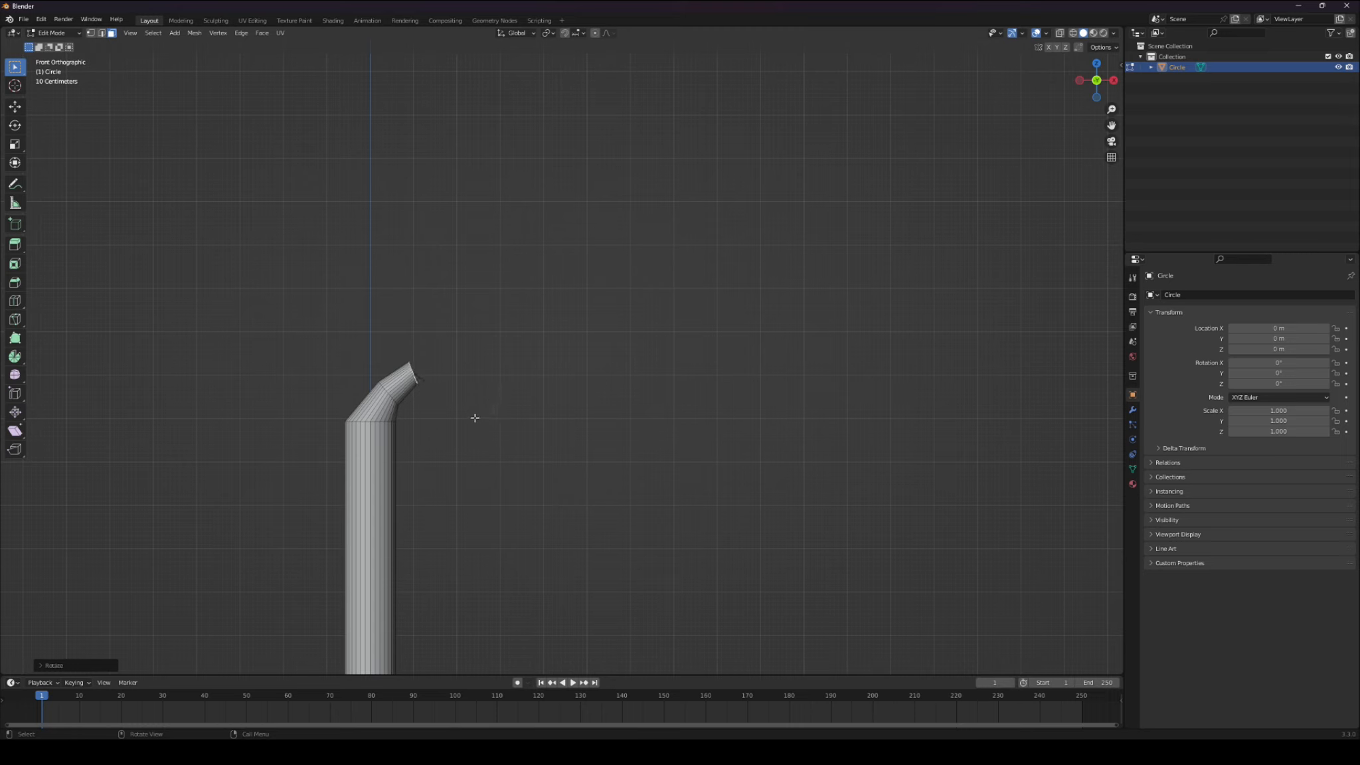
- Extrude the end face into one more bend segment and enlarge the end to about 1.3 times
key(e)
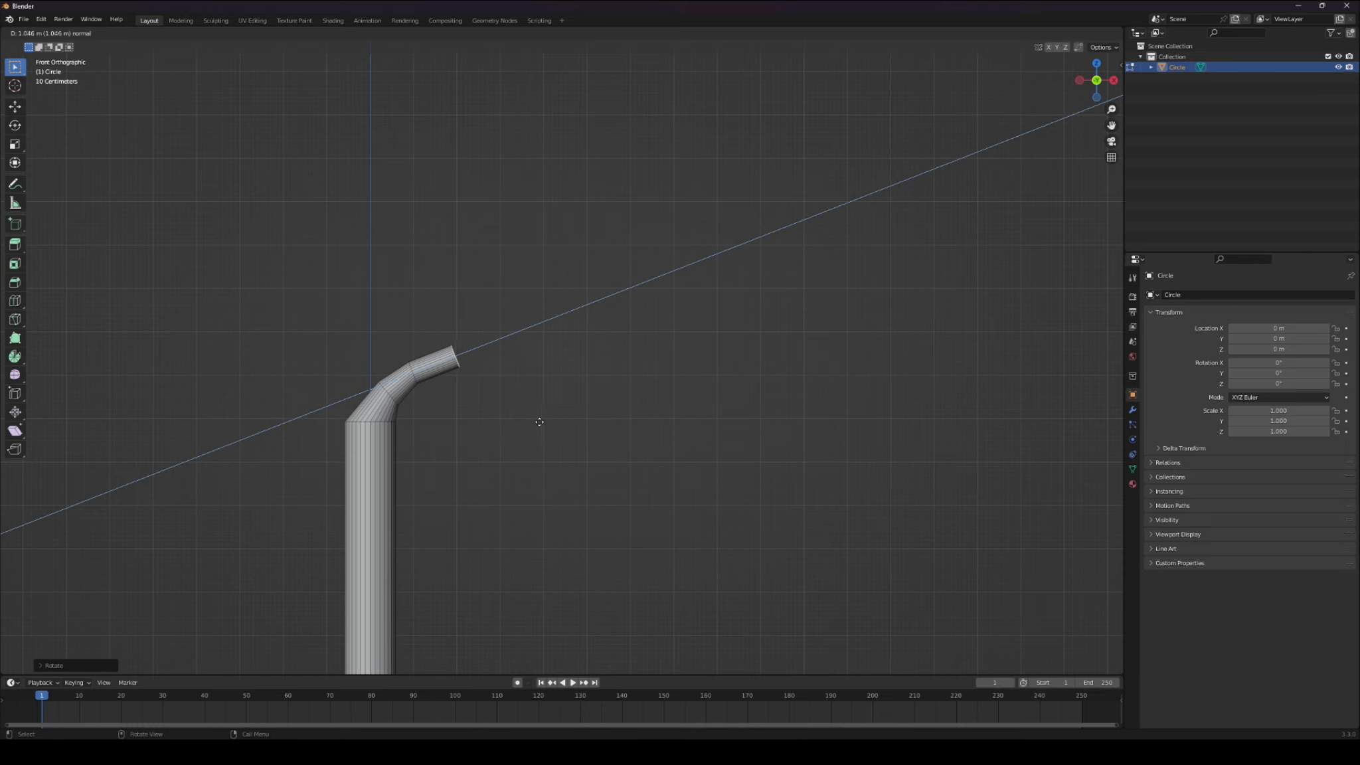
click(528, 430)
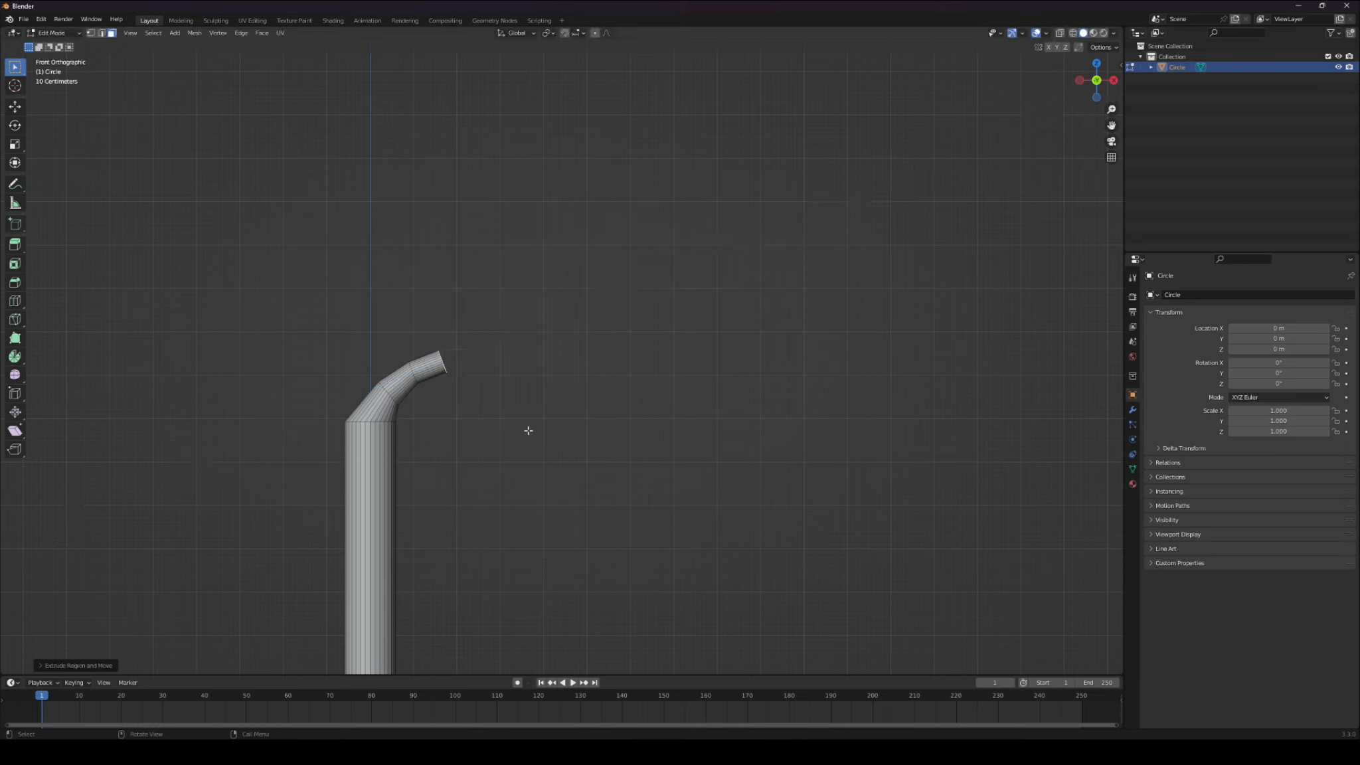
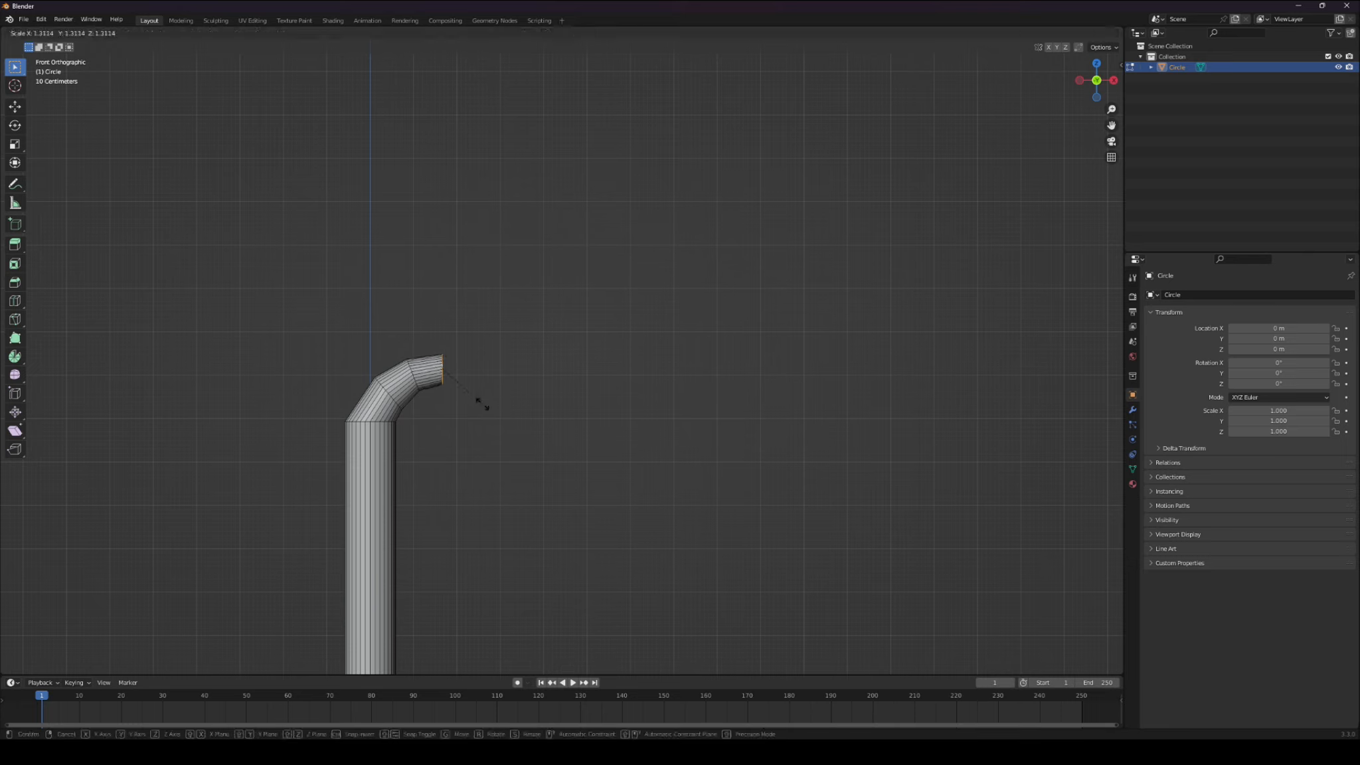
click(482, 400)
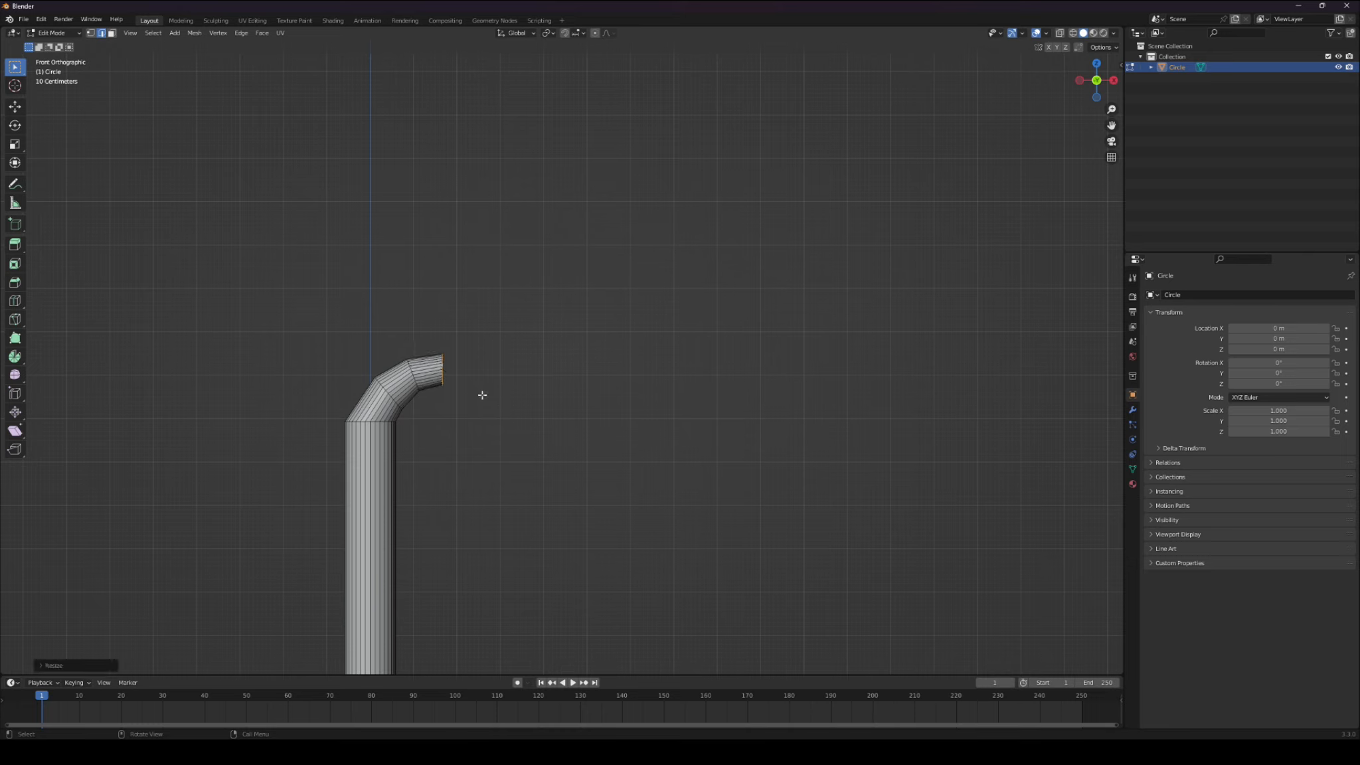
- Extrude the upright end of the bend outward by about 8 m to form a nearly horizontal arm
key(e)
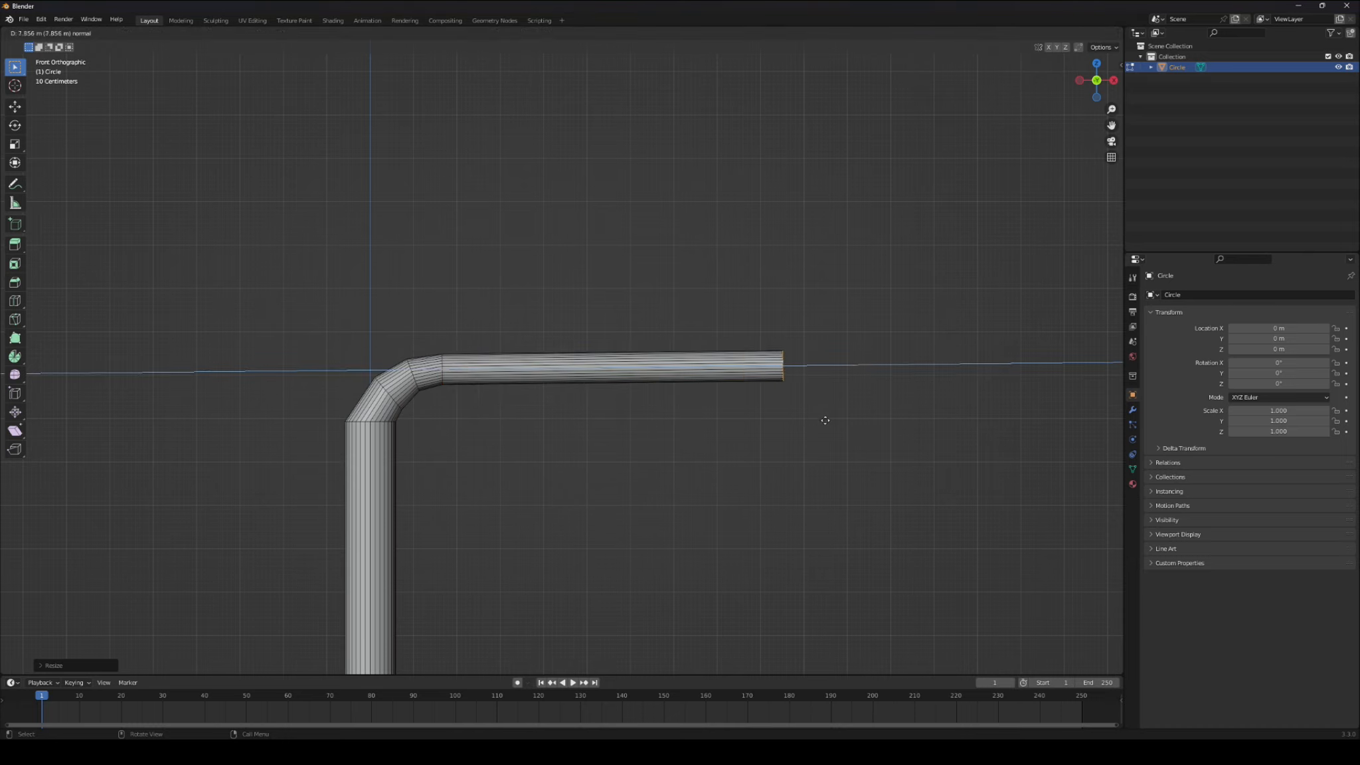
click(850, 423)
key(KP_5)
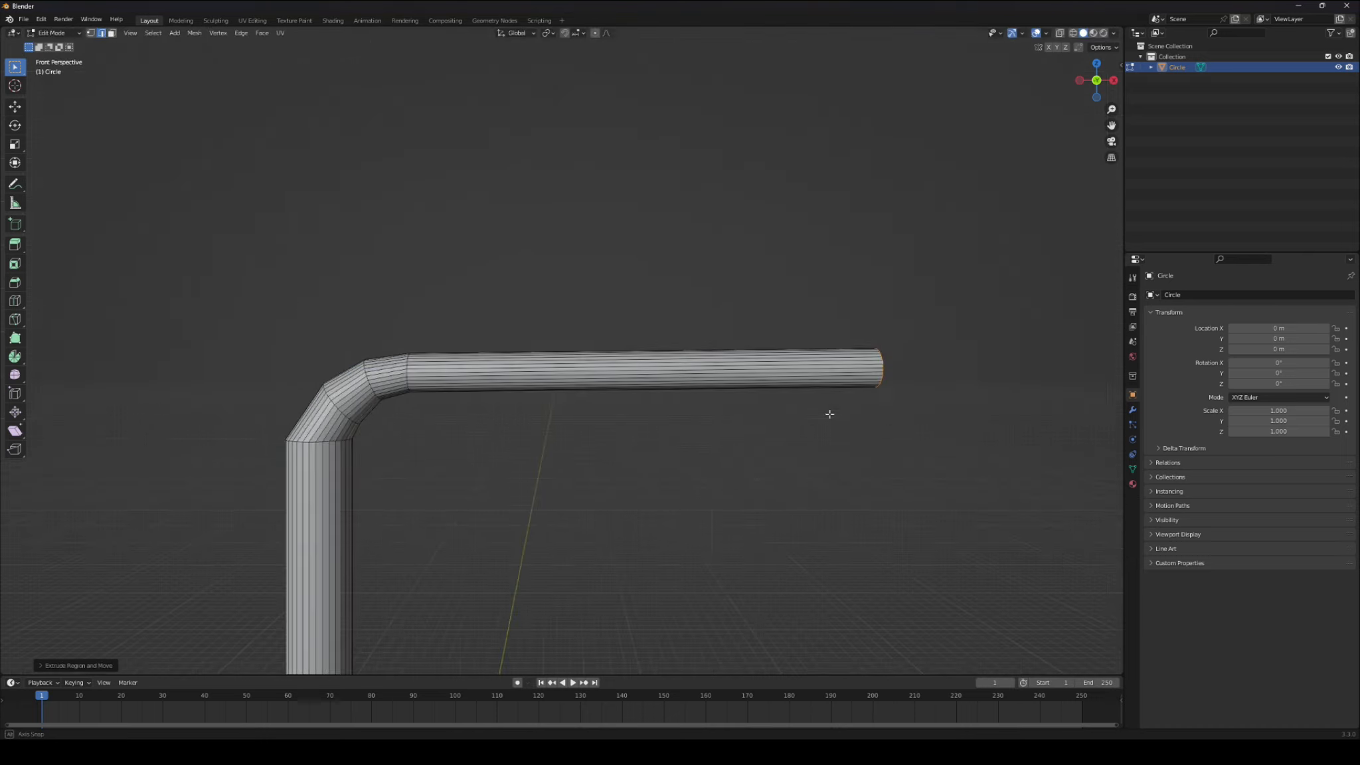
scroll(829, 416, down, 5)
middle_drag(831, 428, 826, 417)
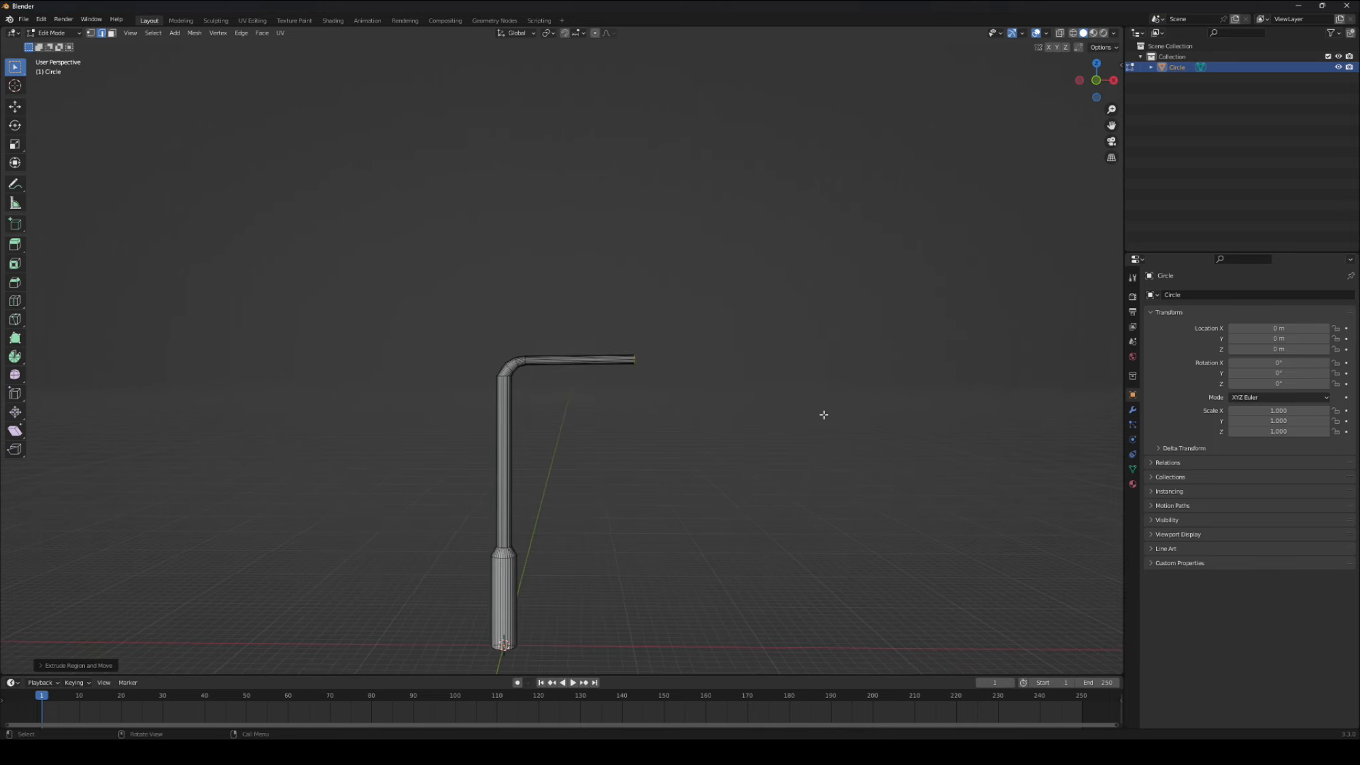
- Move the arm's end back along X toward the pole to shorten the arm
key(g)
key(x)
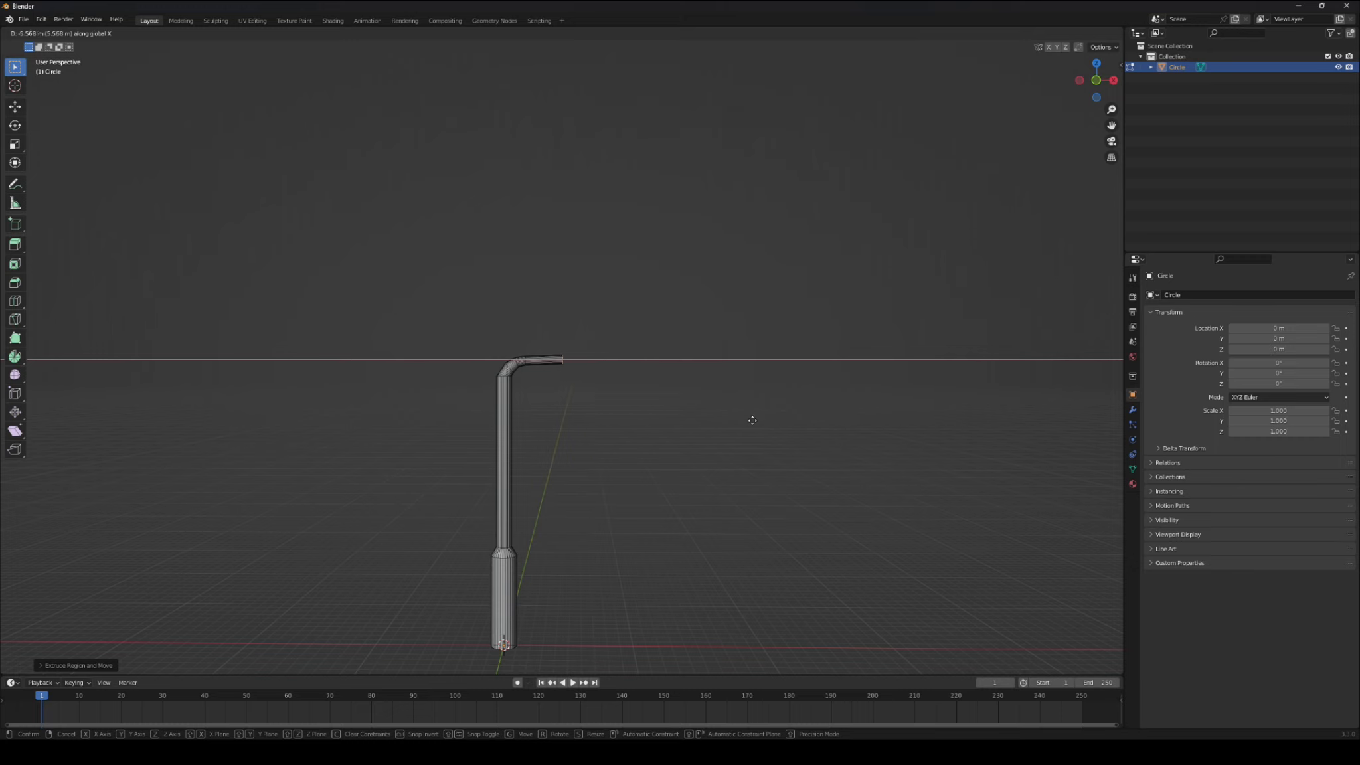
click(747, 420)
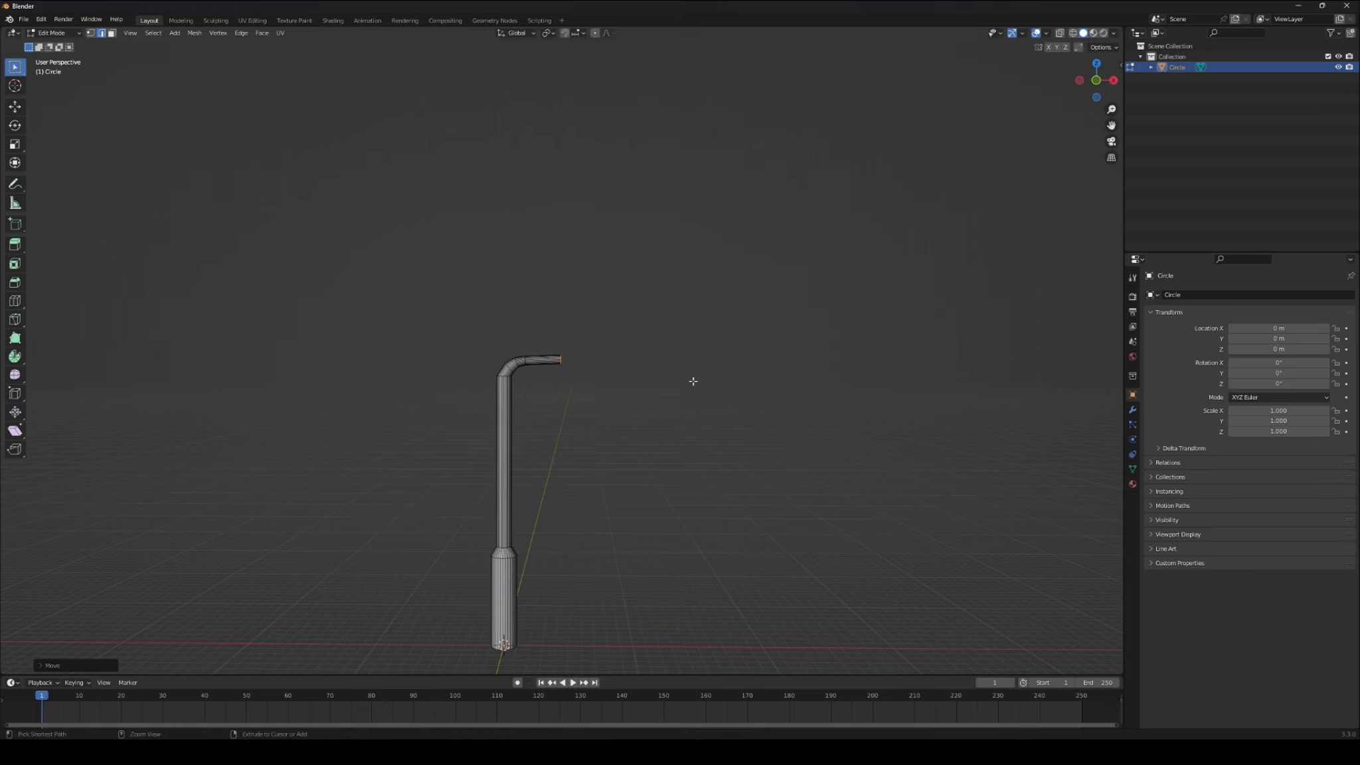
- Check the street light reference photo in the browser and close its window
middle_drag(638, 364, 591, 369)
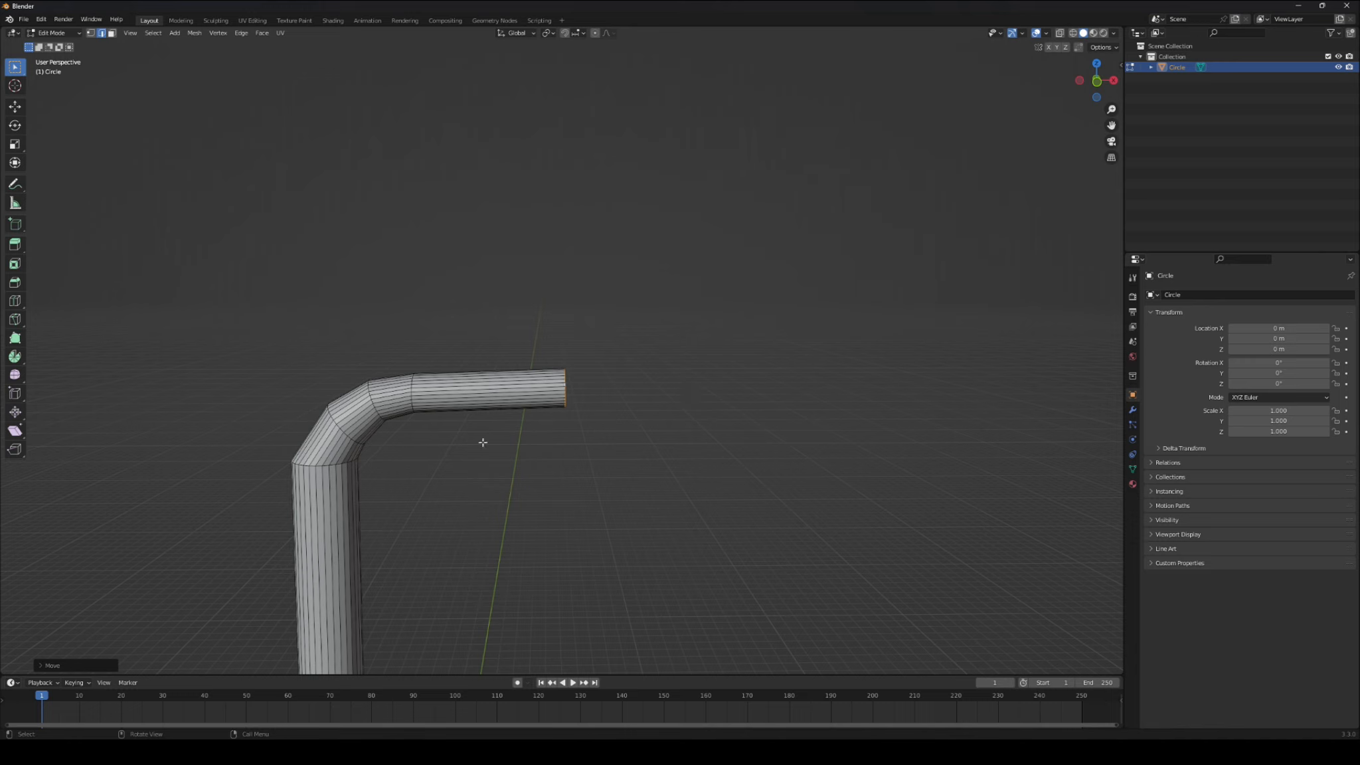
key(alt+Tab)
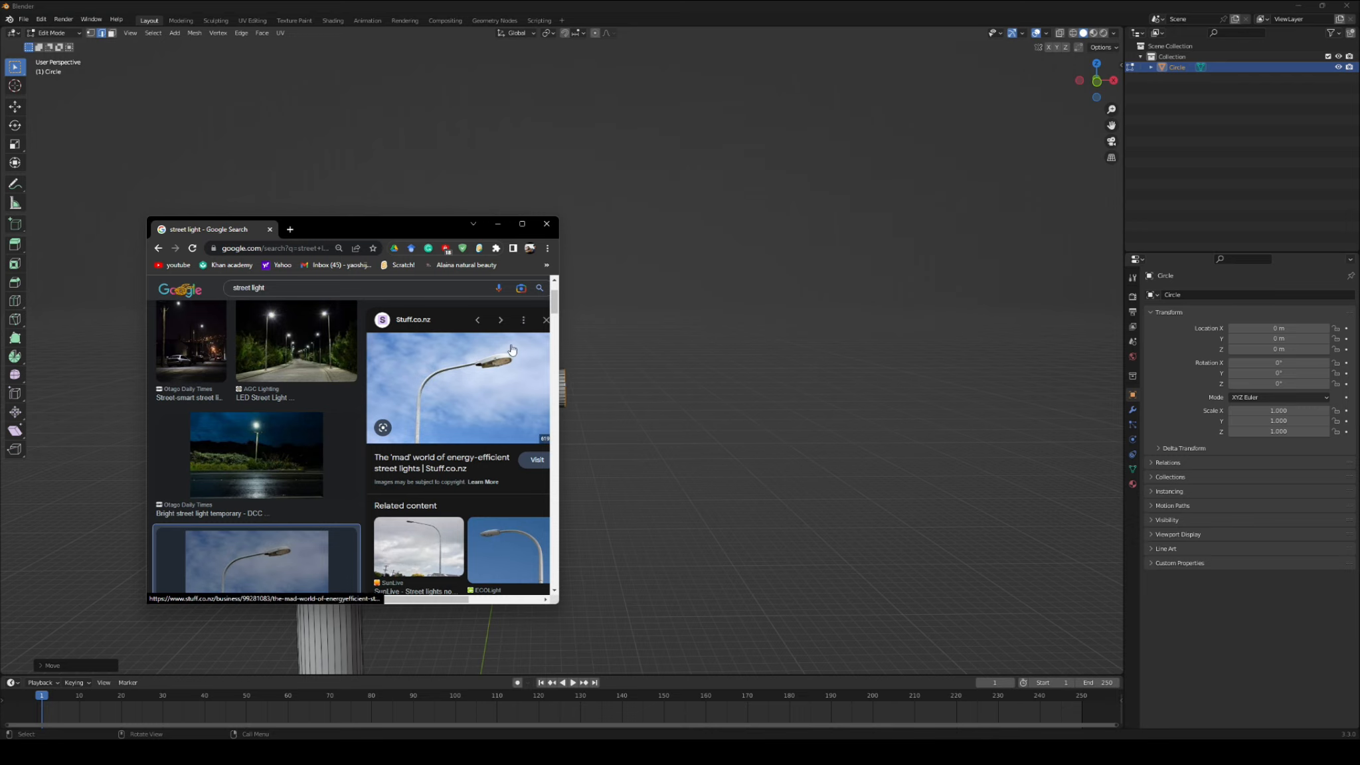
click(547, 226)
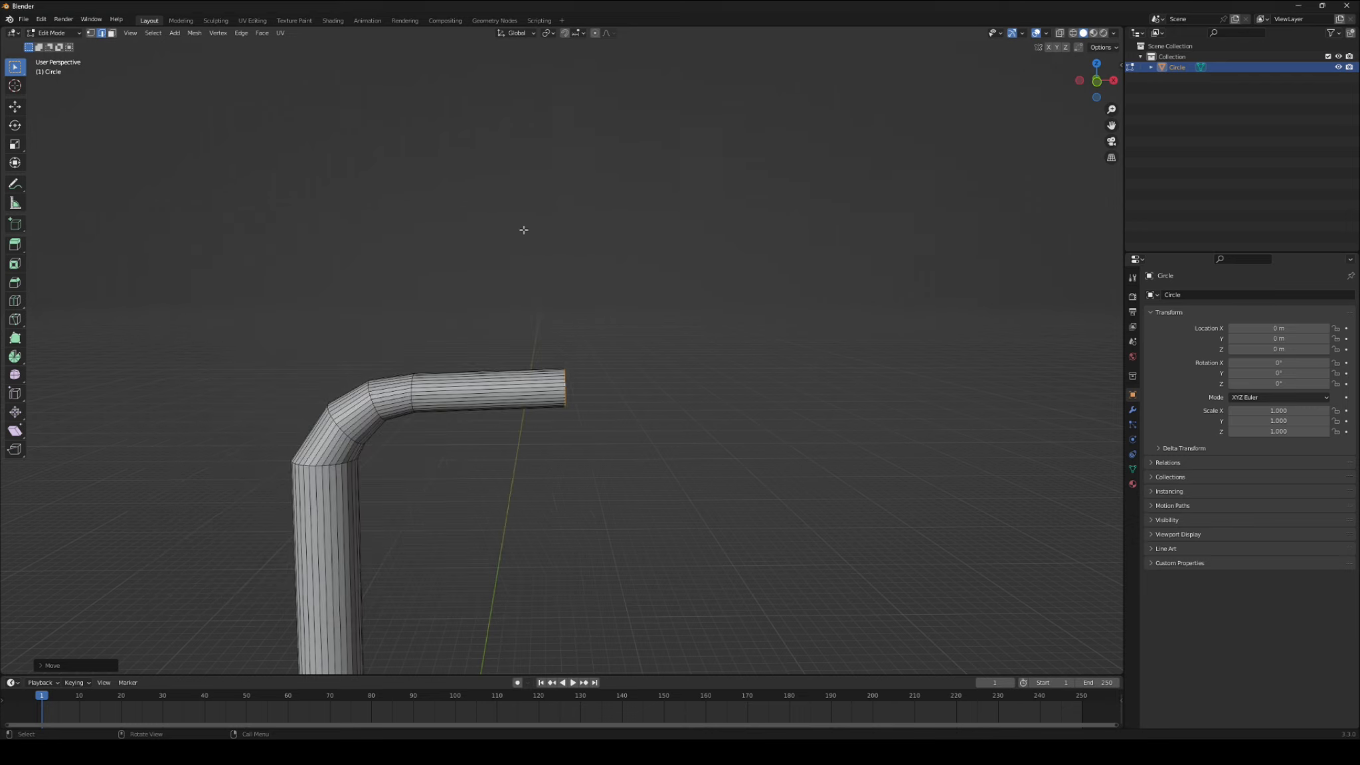
scroll(628, 403, up, 3)
scroll(628, 388, down, 3)
mouse_move(628, 389)
middle_down()
mouse_move(605, 374)
mouse_move(628, 384)
middle_up()
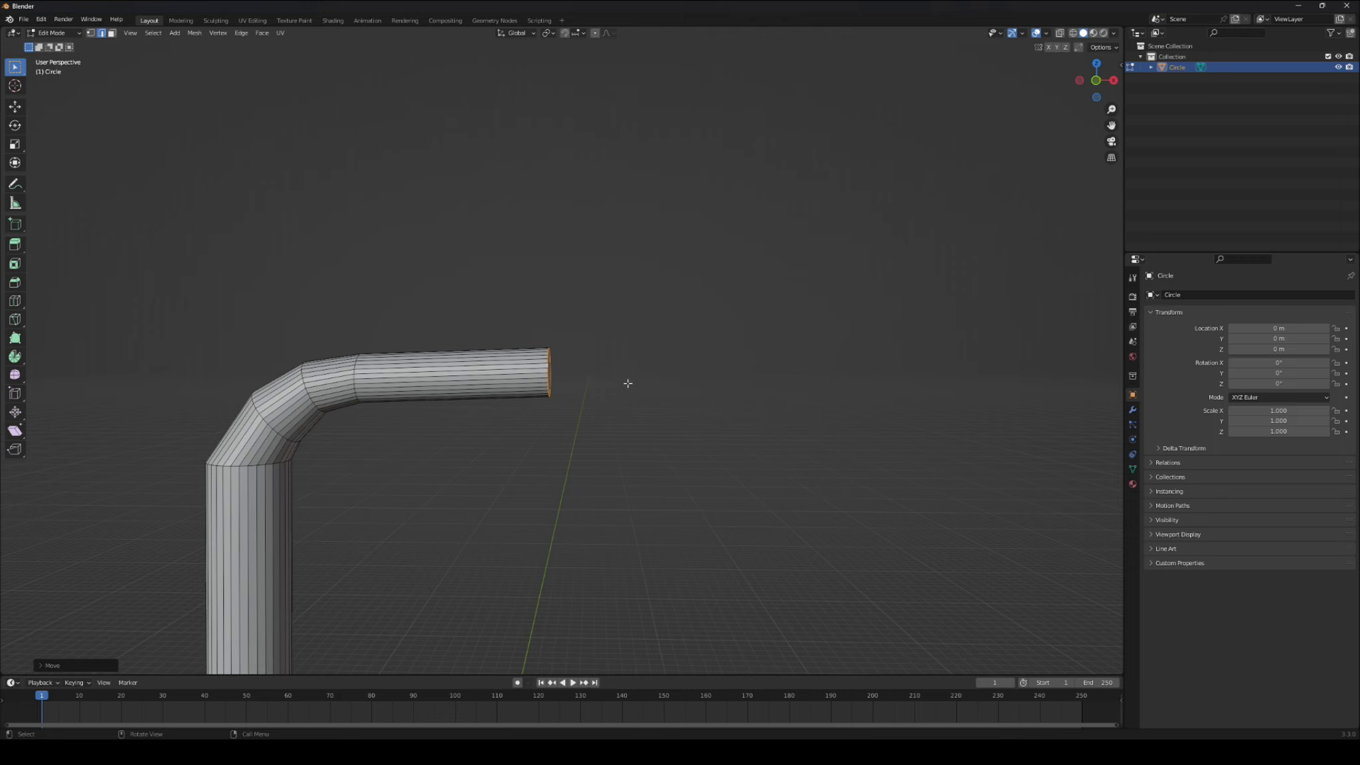
key(e)
click(647, 385)
key(s)
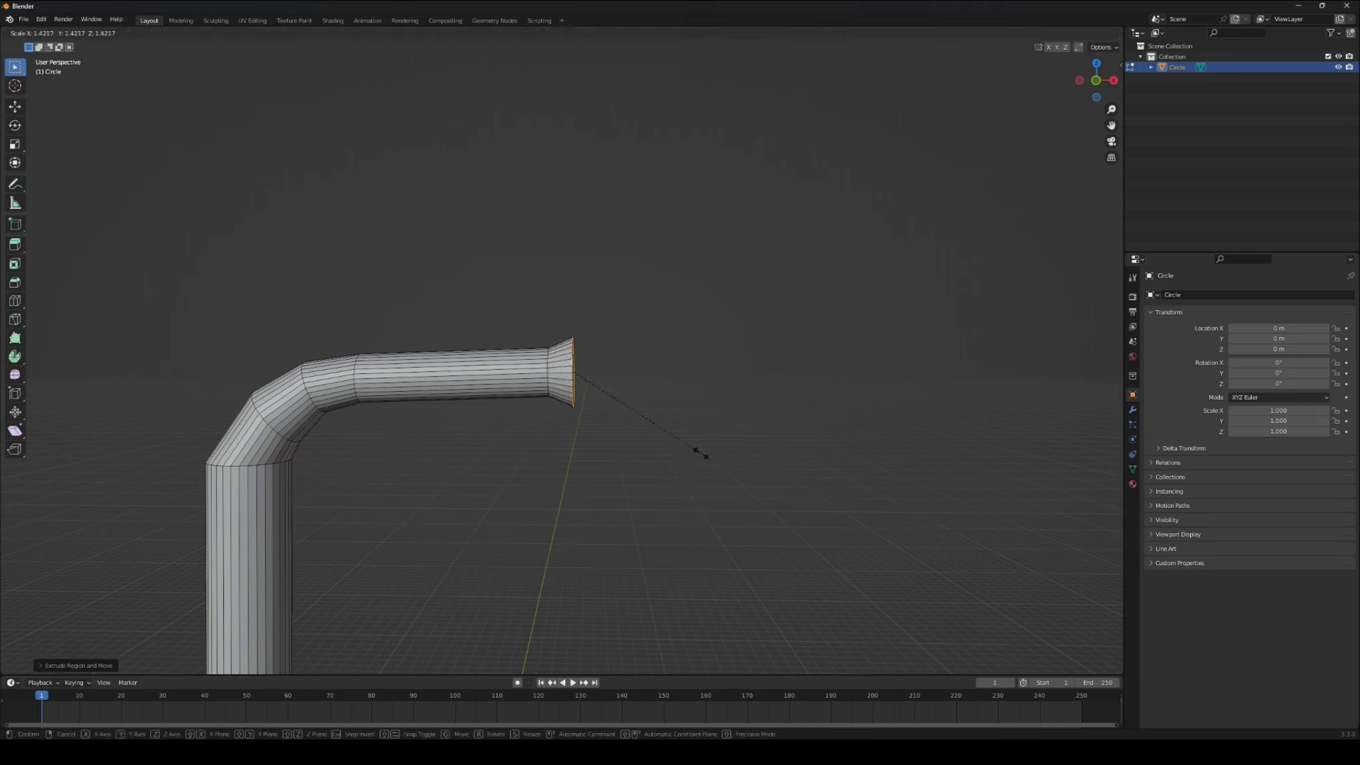
click(700, 453)
middle_drag(702, 455, 674, 288)
key(ctrl+z)
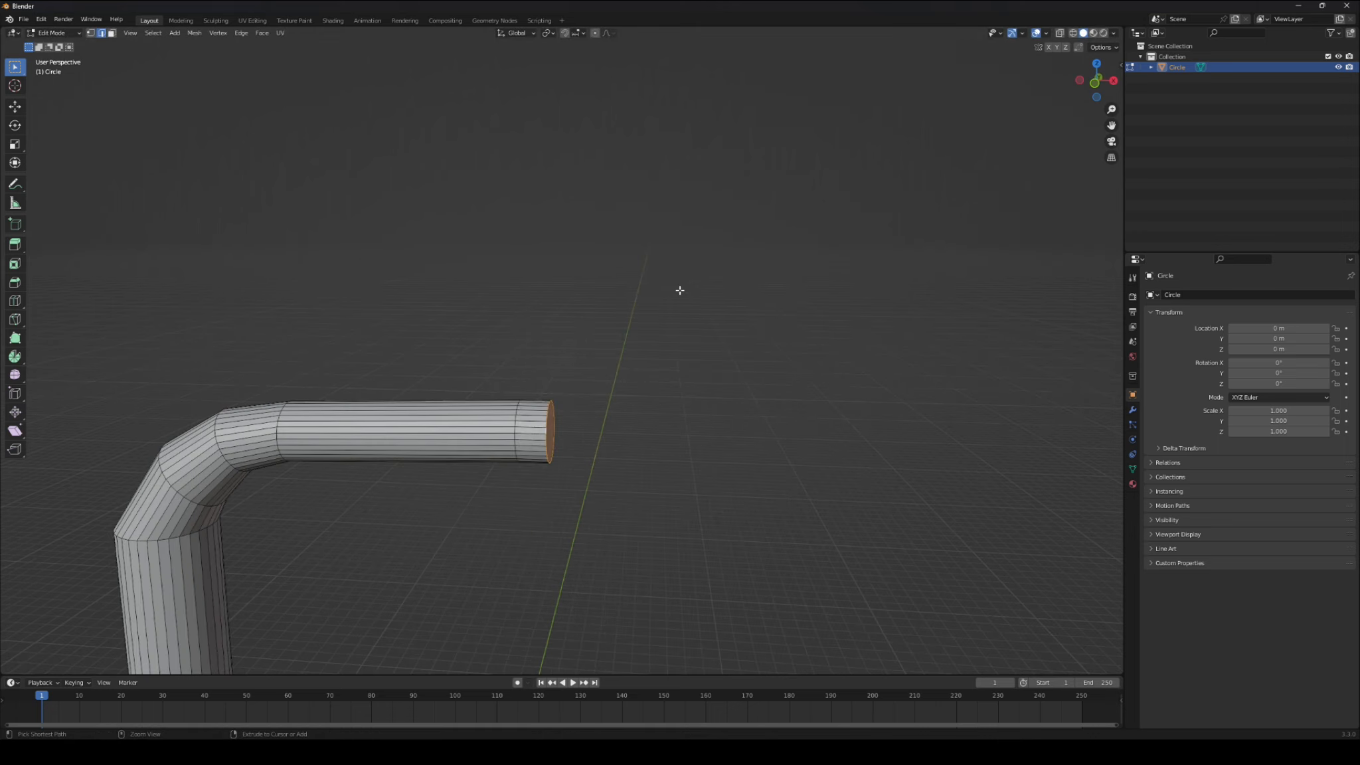
key(ctrl+z)
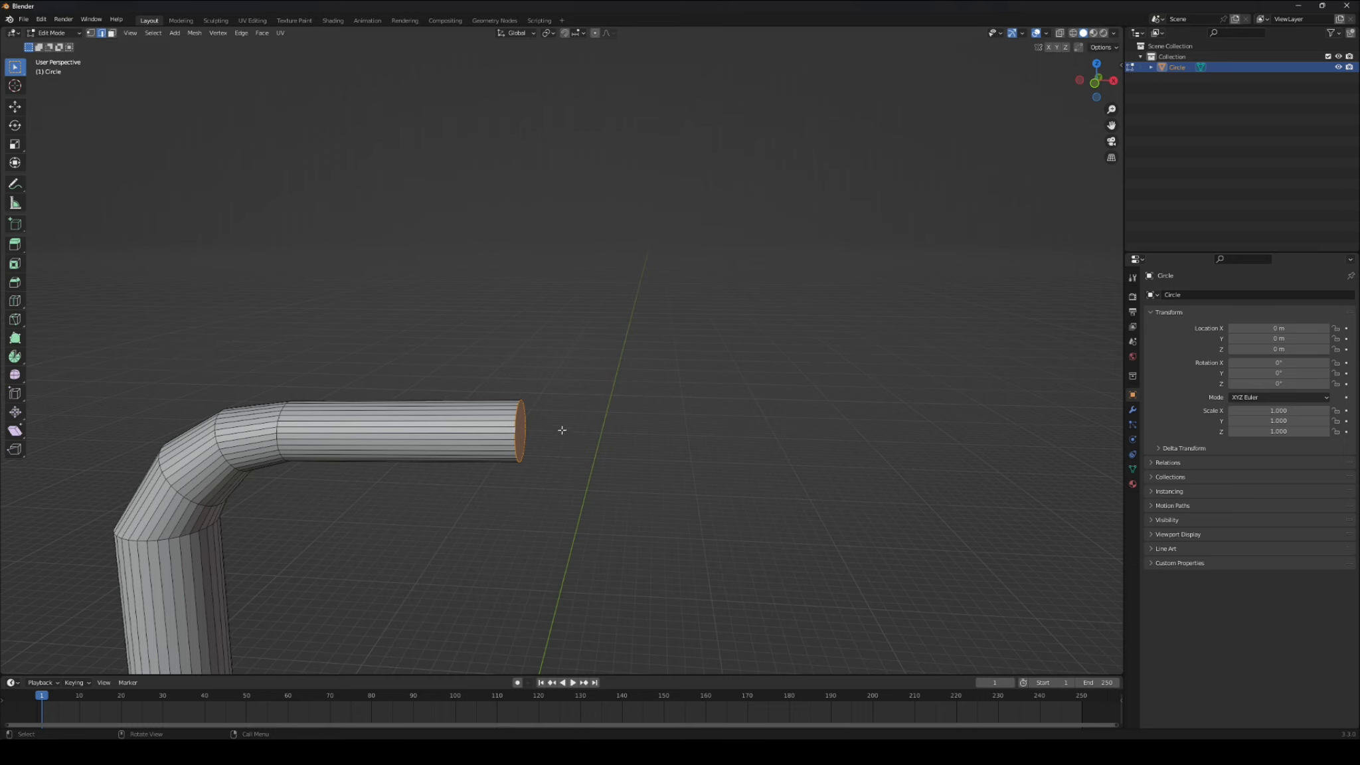
- Extrude the arm's end face about 0.4 m, enlarge it to about 1.5 times as a flared collar, and nudge it along X
key(e)
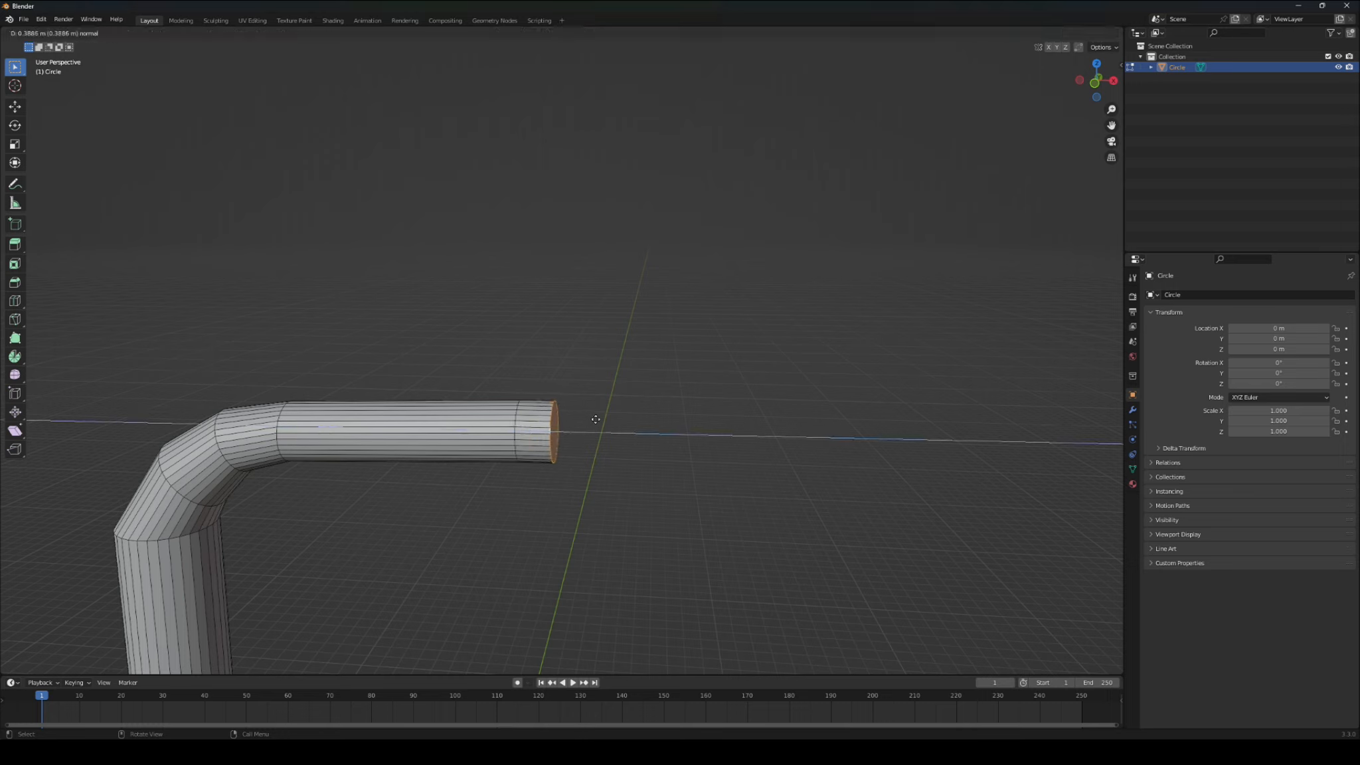
click(602, 417)
key(s)
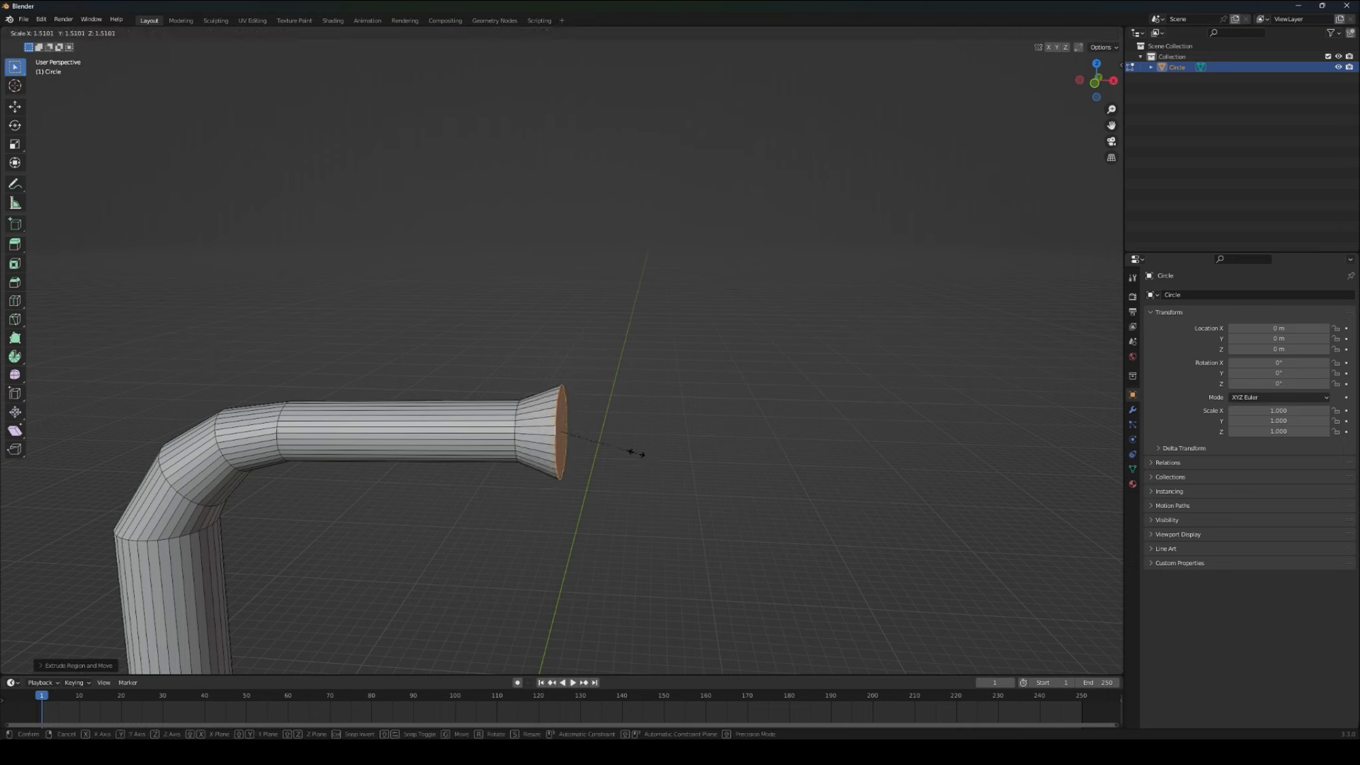
click(636, 451)
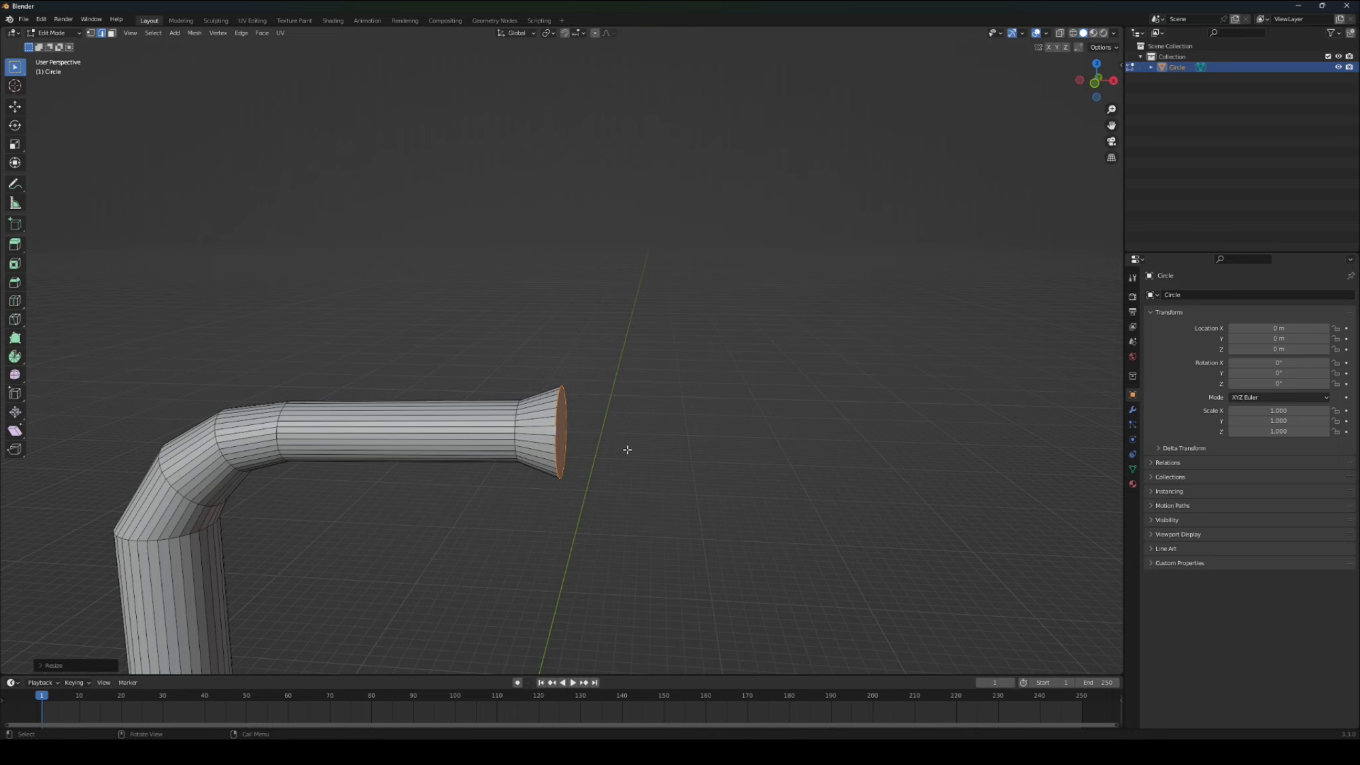
key(s)
click(625, 439)
key(g)
key(x)
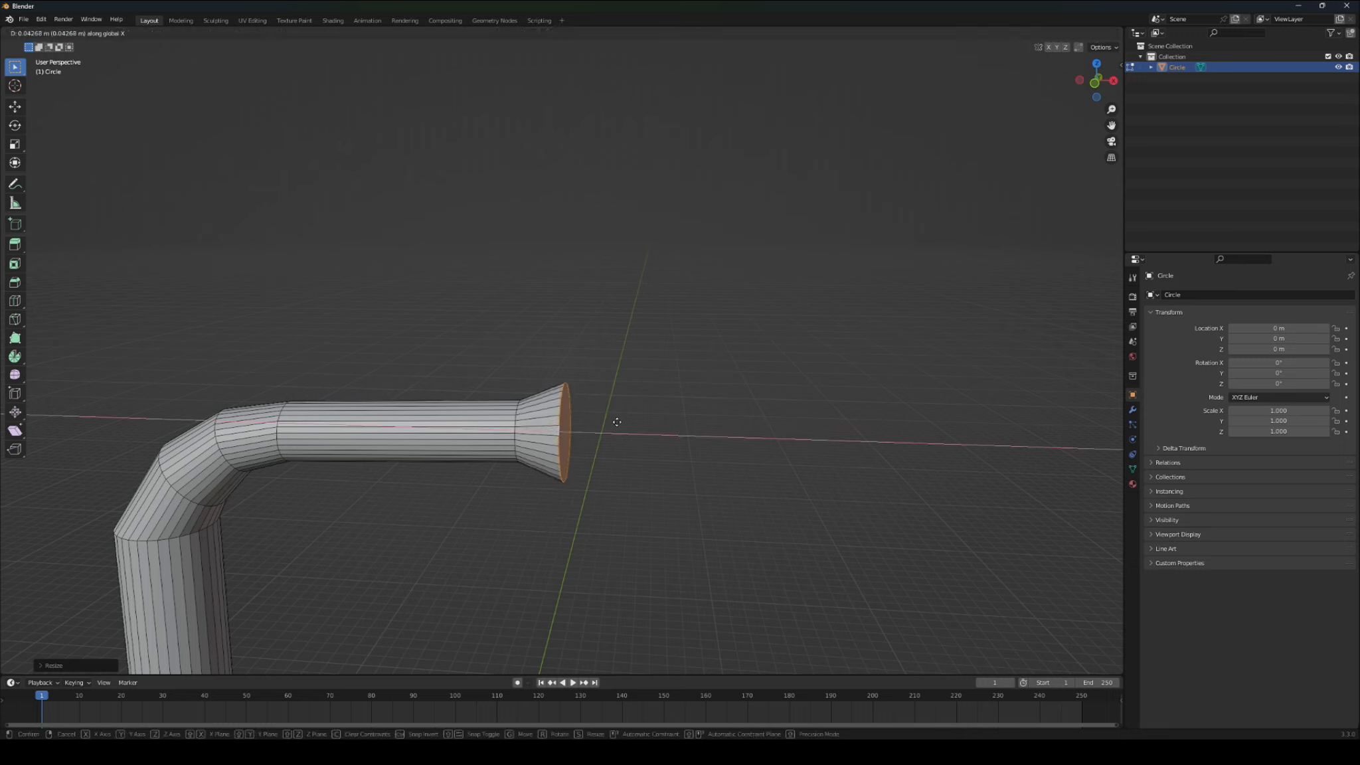
click(615, 422)
- Switch to Object Mode and add a cube mesh for the lamp head
click(53, 32)
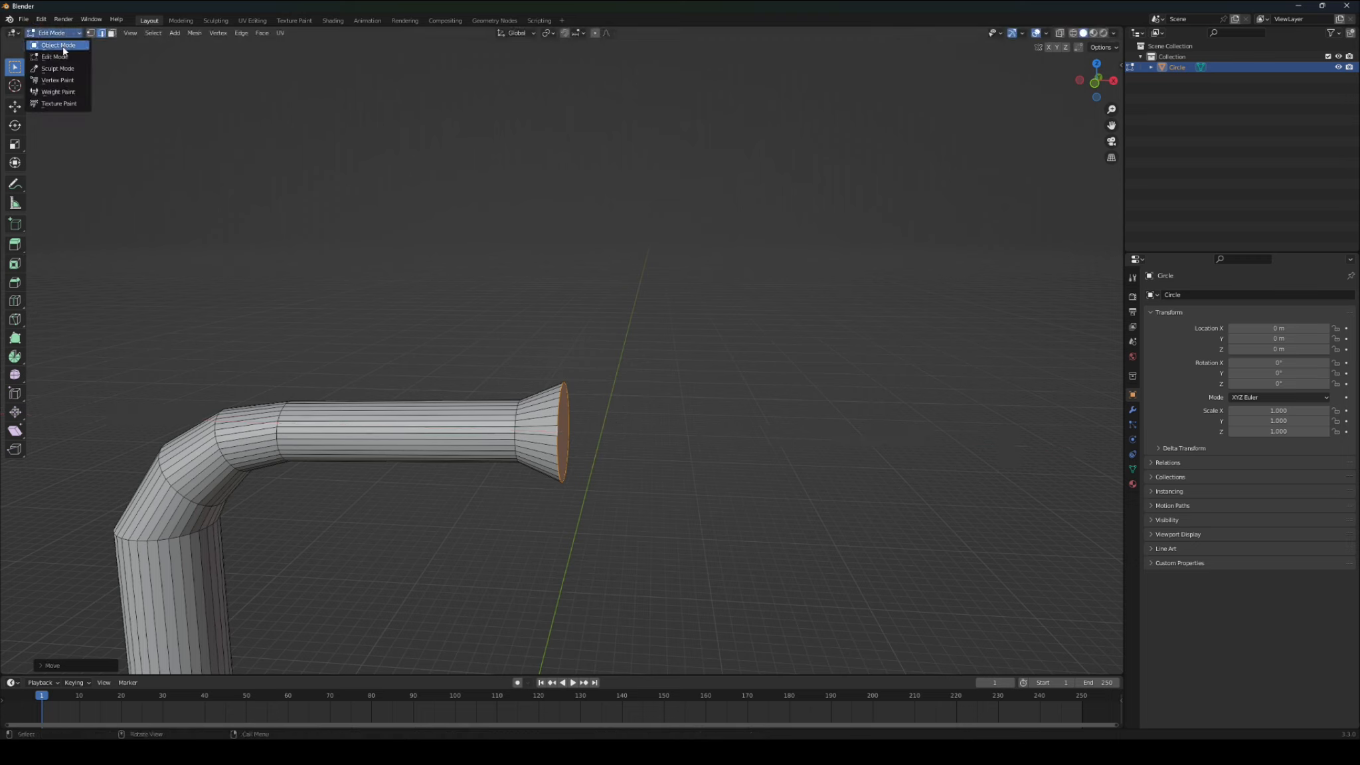
click(66, 45)
click(140, 32)
mouse_move(160, 45)
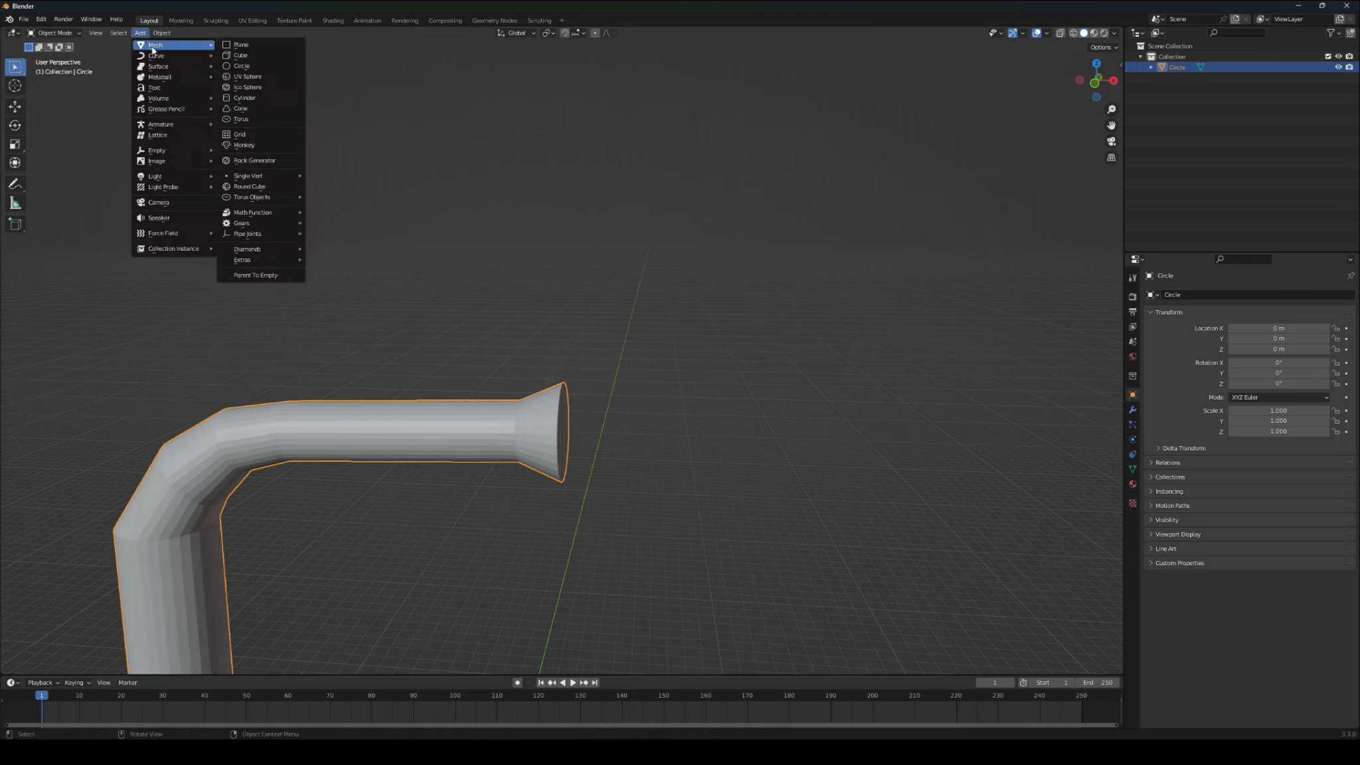
click(239, 55)
- Move the cube up from the pole's base to just beyond the arm's flared end, at about the arm's height
middle_drag(623, 344, 640, 377)
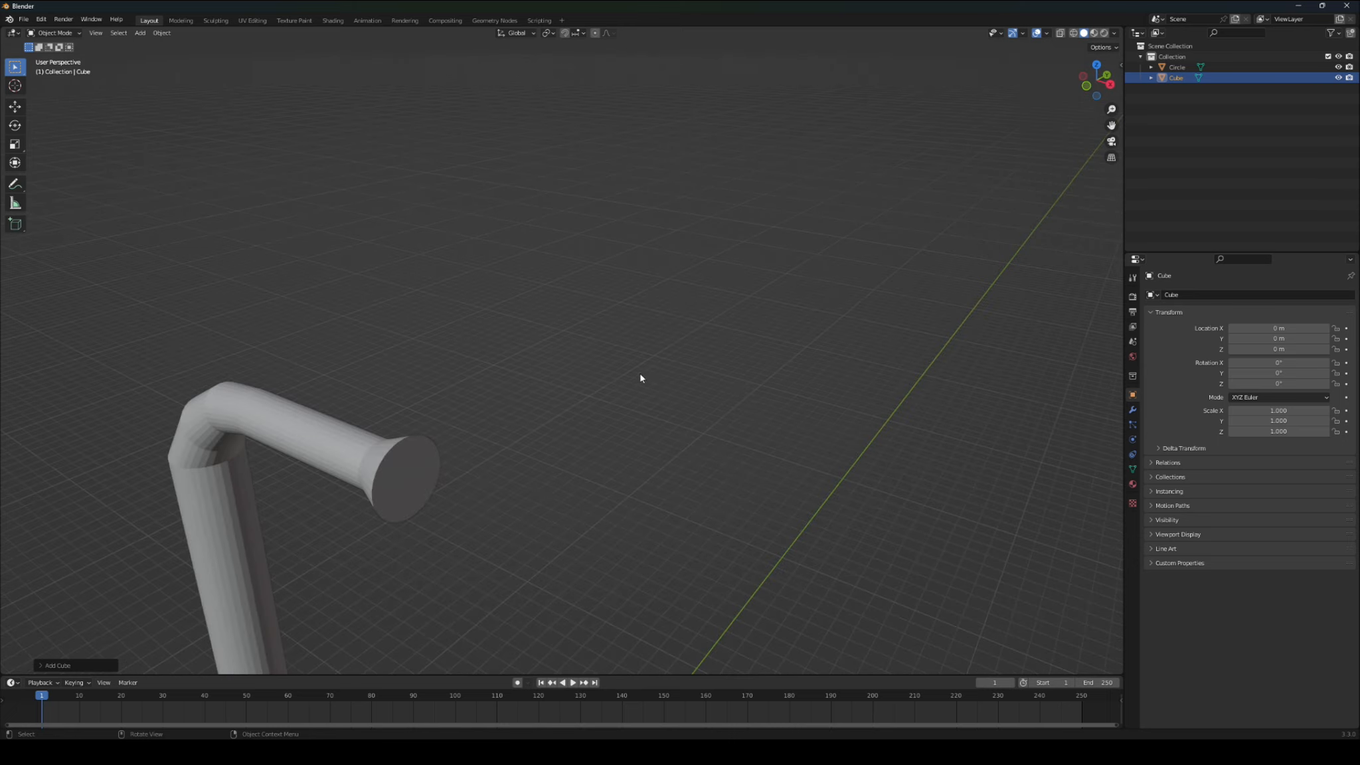
scroll(597, 415, down, 8)
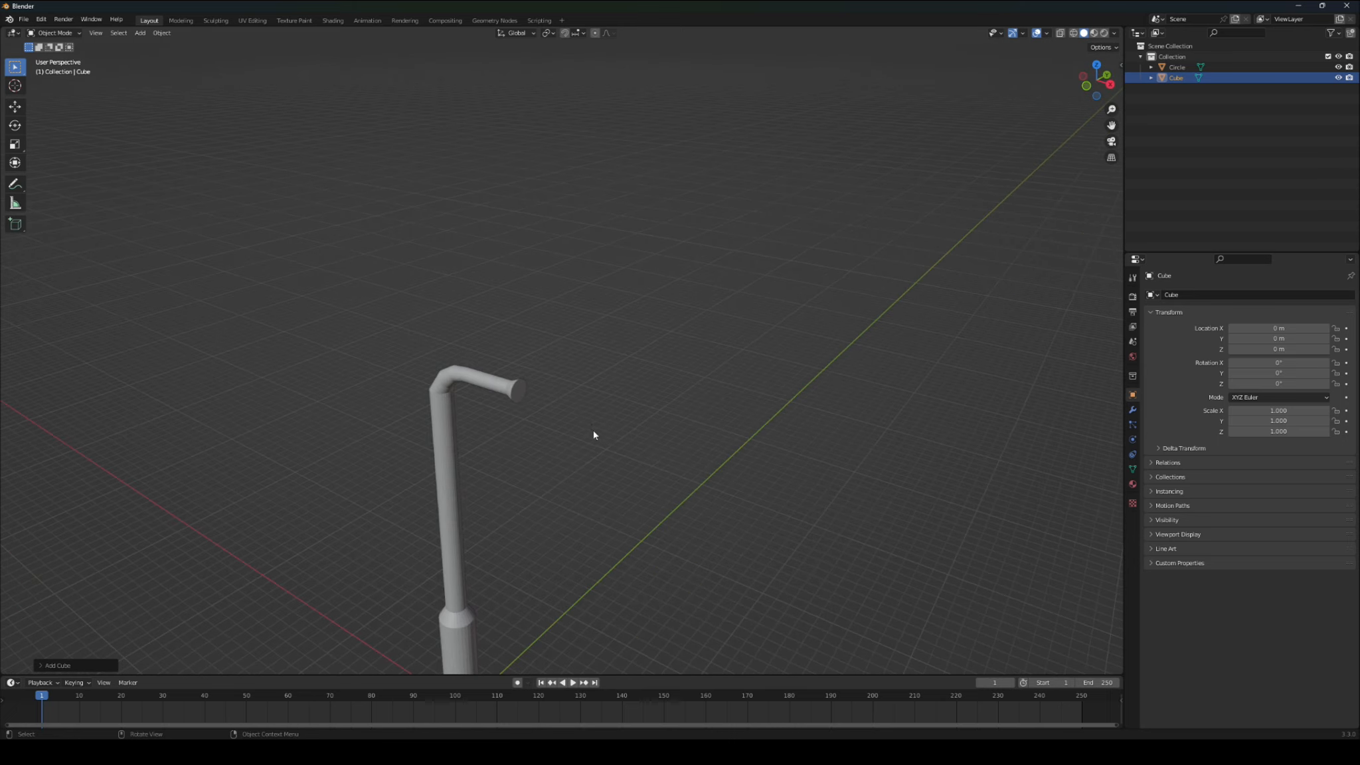
key(g)
click(638, 234)
middle_drag(638, 233, 490, 235)
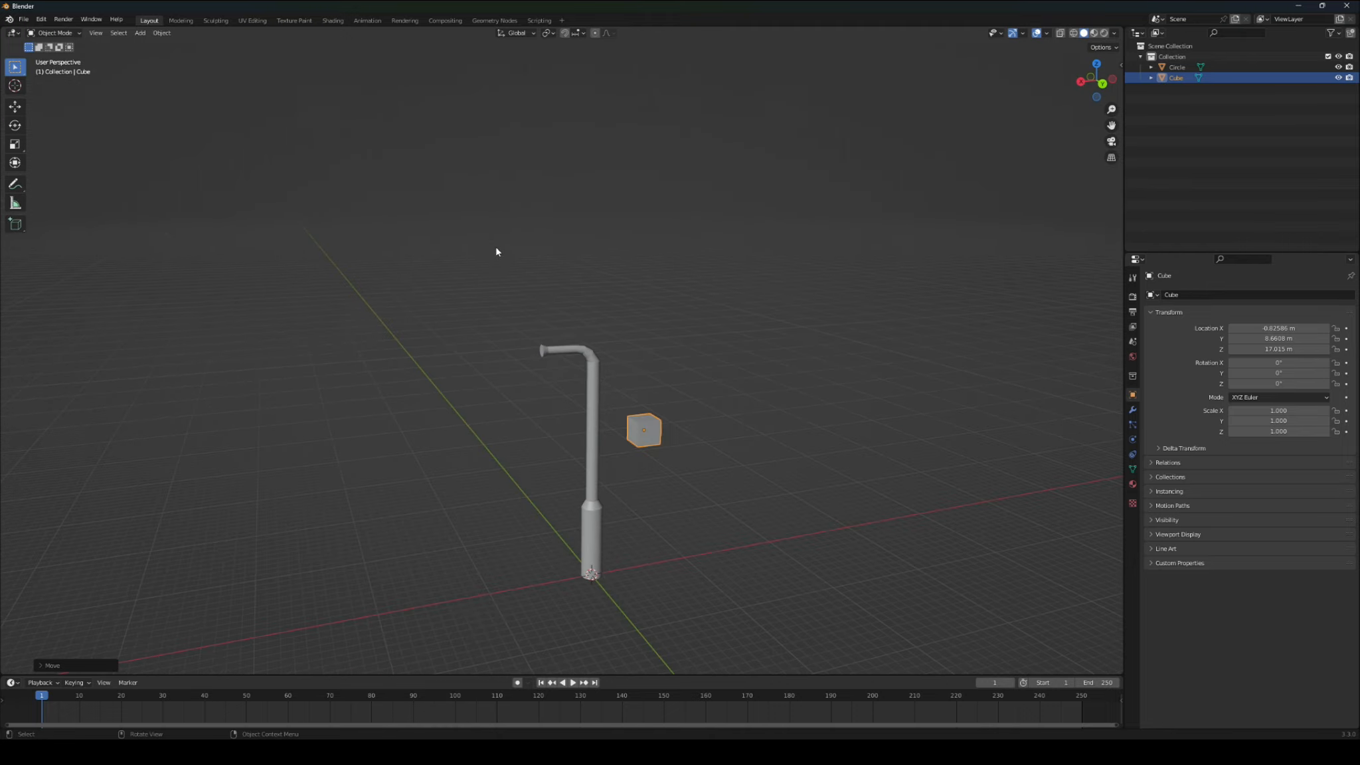
key(g)
click(647, 309)
middle_drag(646, 310, 765, 367)
key(g)
click(696, 327)
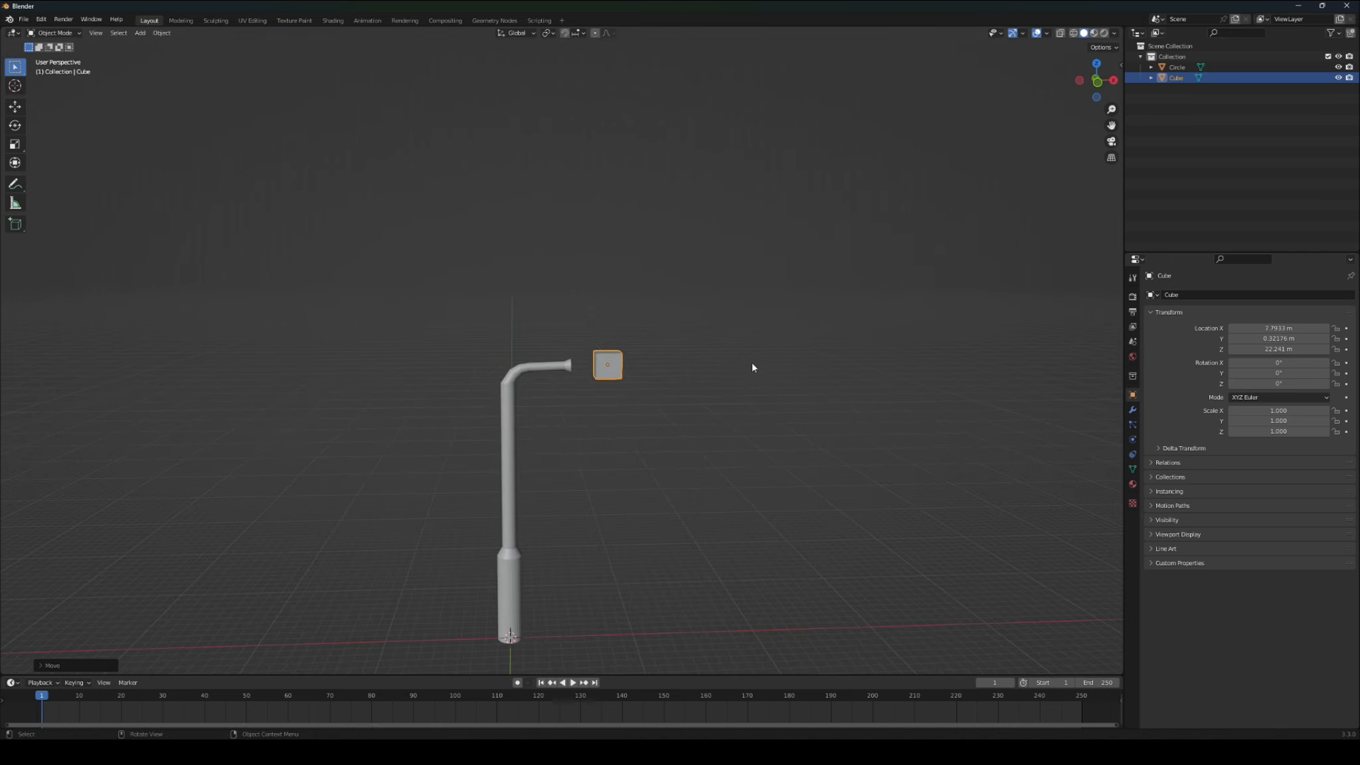
- In top view, move the cube against the arm's flared end at about X 5.88 m, roughly centred on the arm
scroll(689, 357, up, 4)
middle_drag(667, 359, 644, 358)
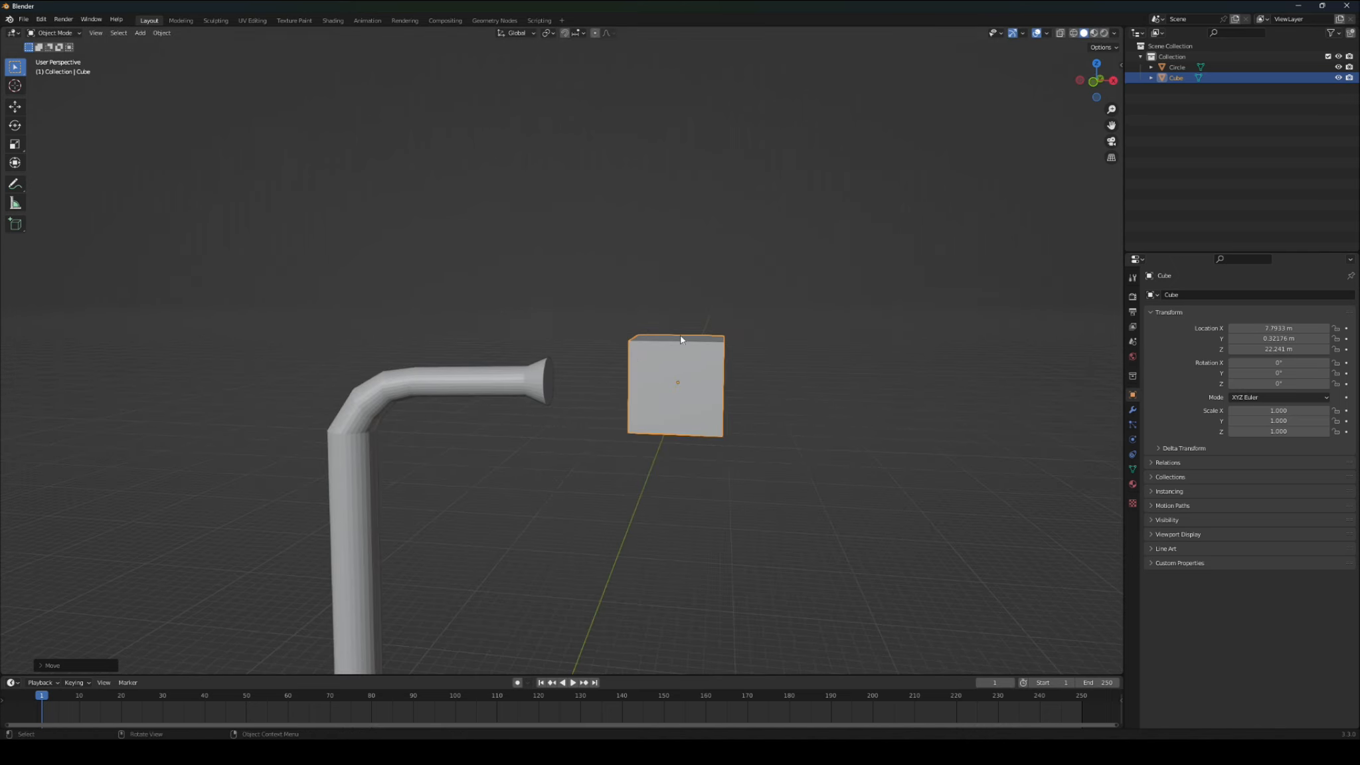
click(1096, 64)
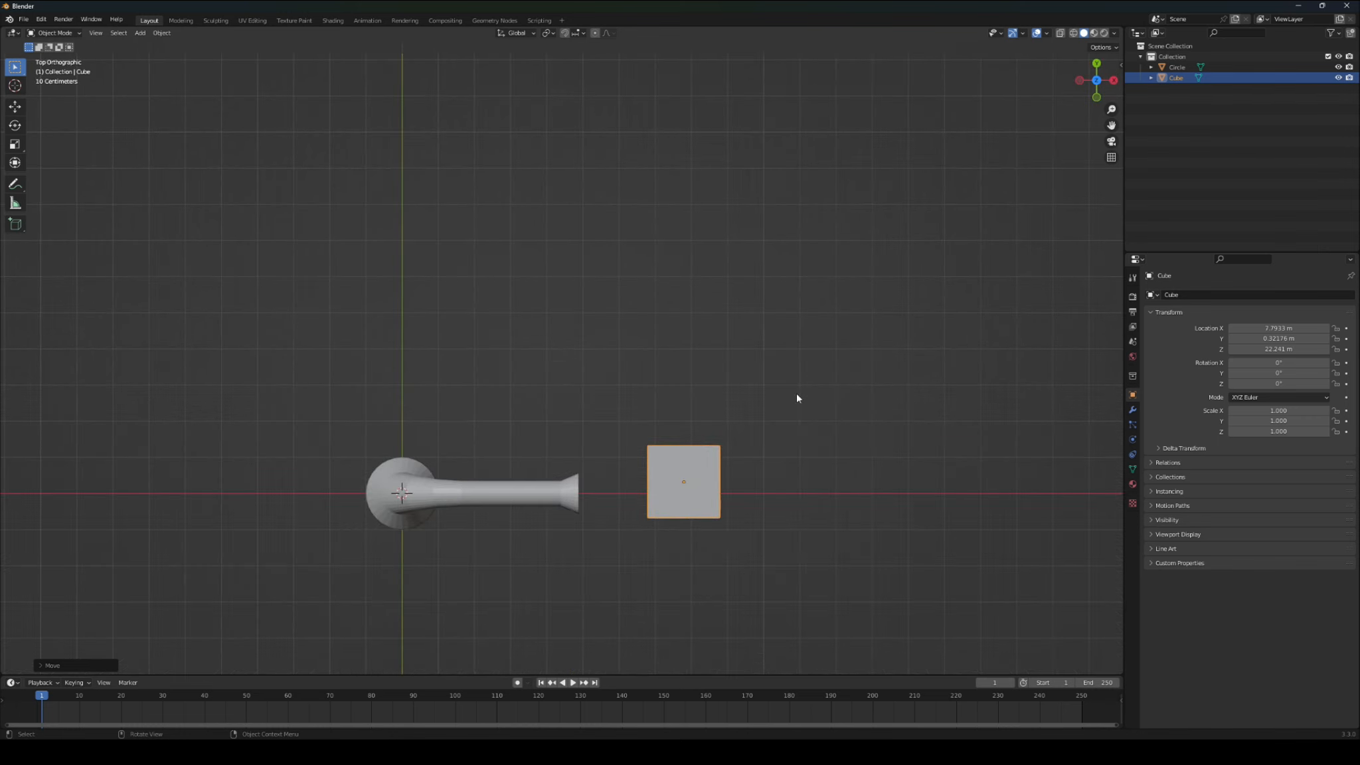
key(g)
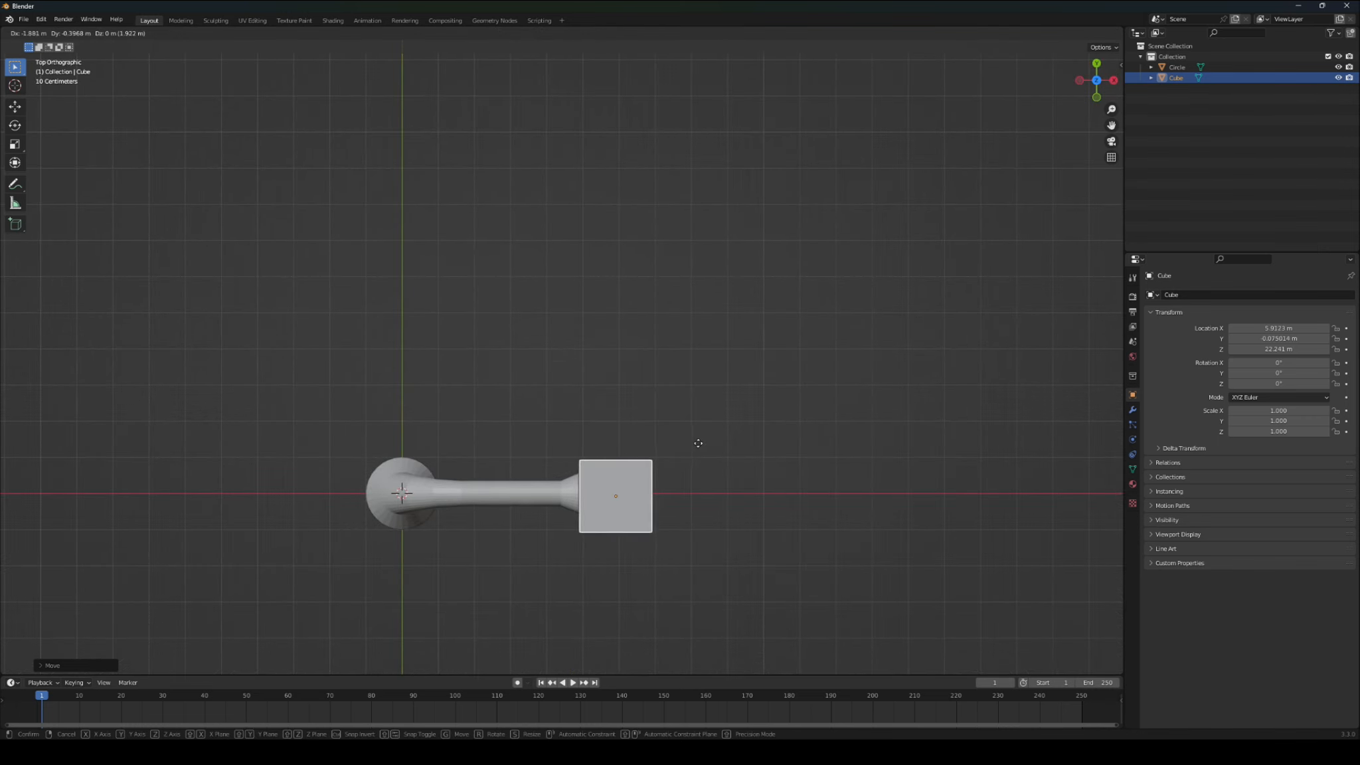
click(667, 490)
scroll(703, 467, up, 5)
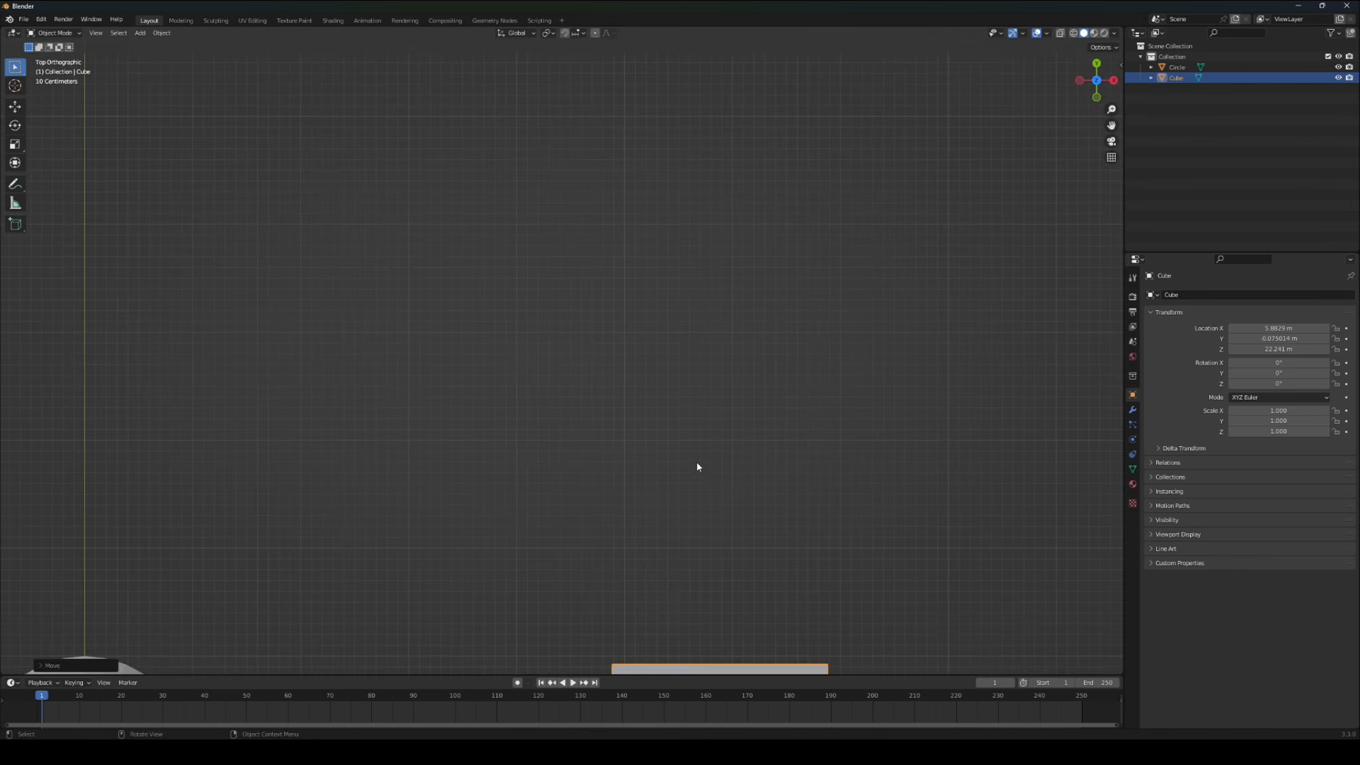
shift+middle_drag(689, 465, 618, 115)
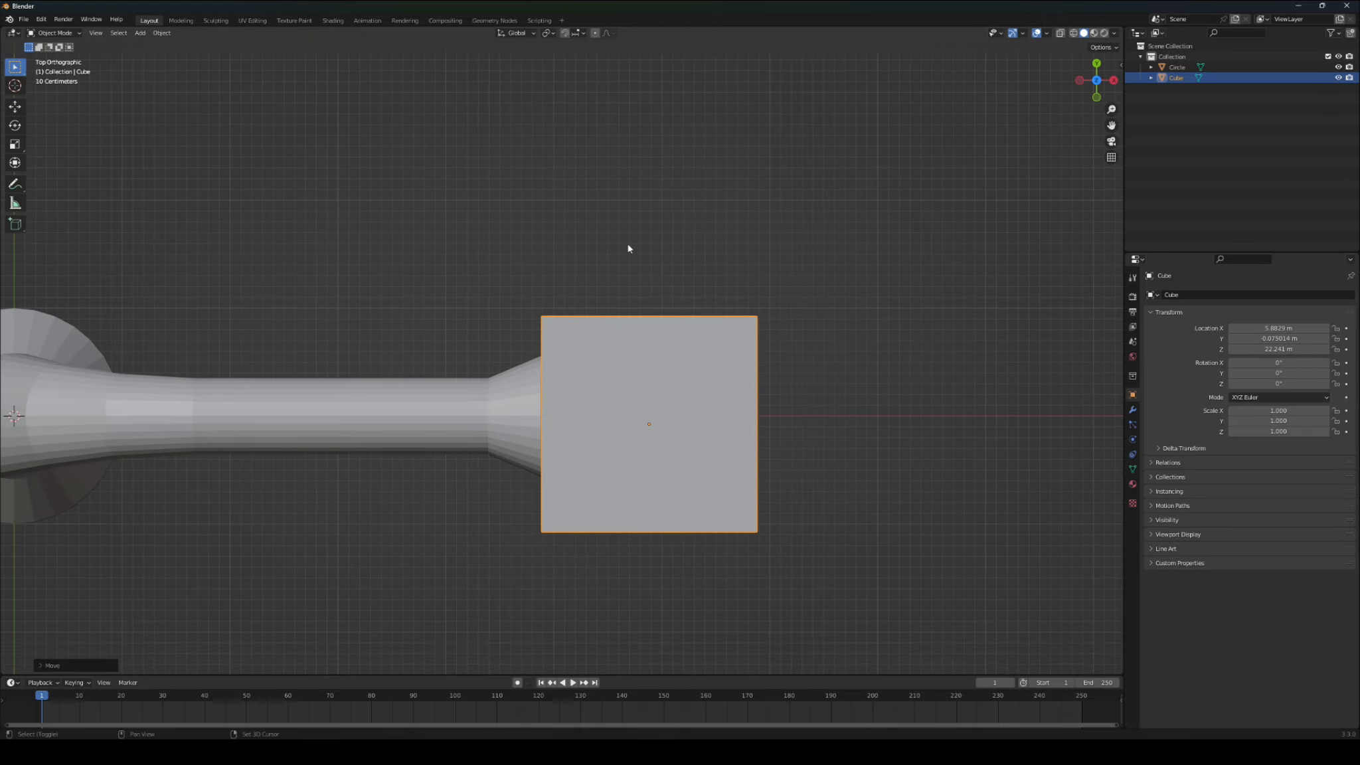
- Scale the cube to about 1.04 along X and about 0.53 along Y
key(s)
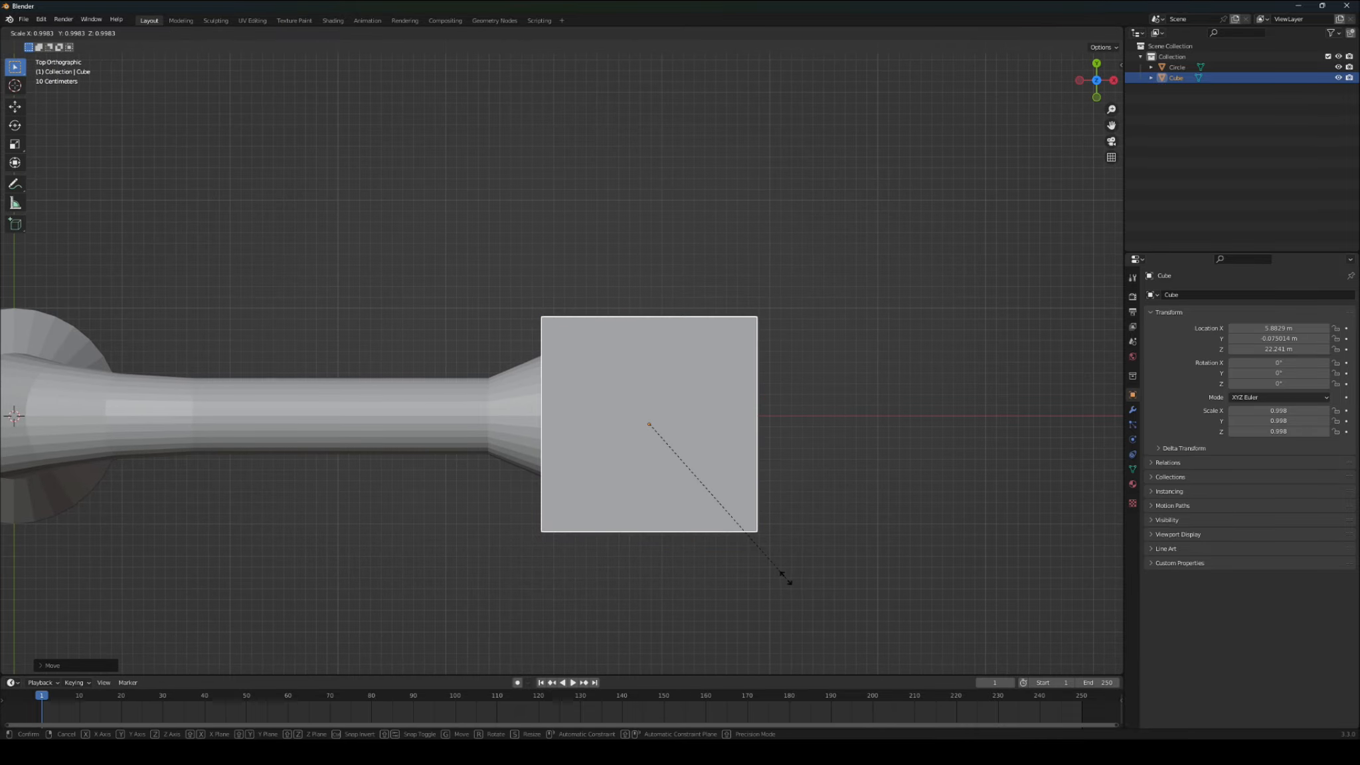
key(x)
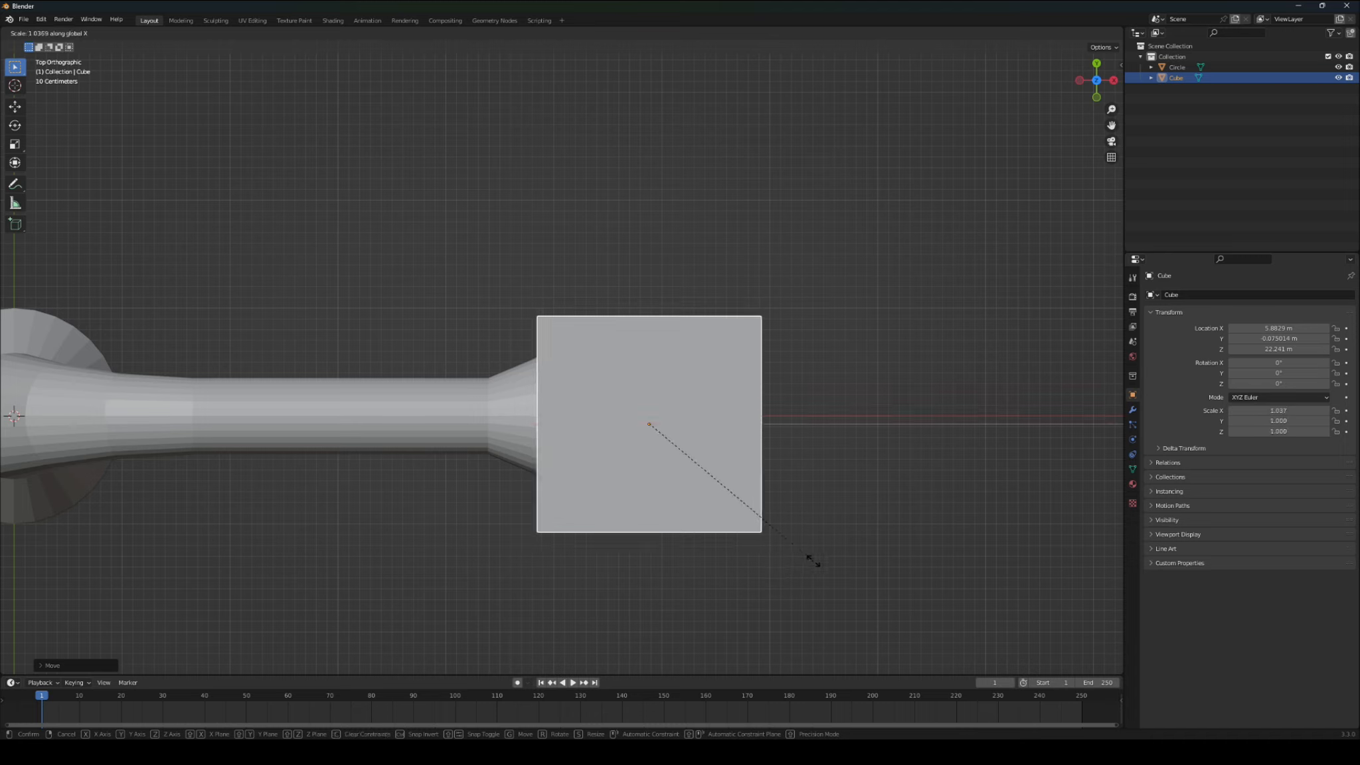
click(814, 561)
key(s)
key(y)
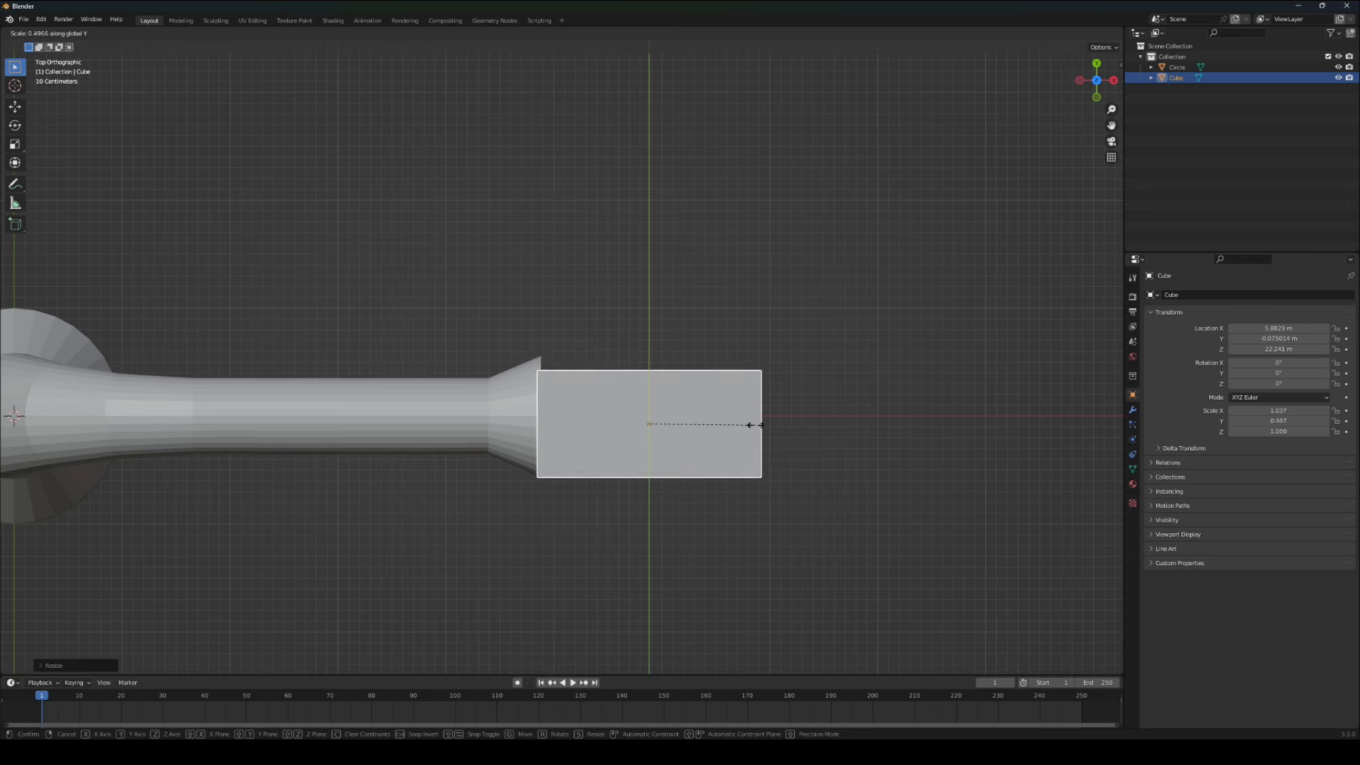
click(763, 431)
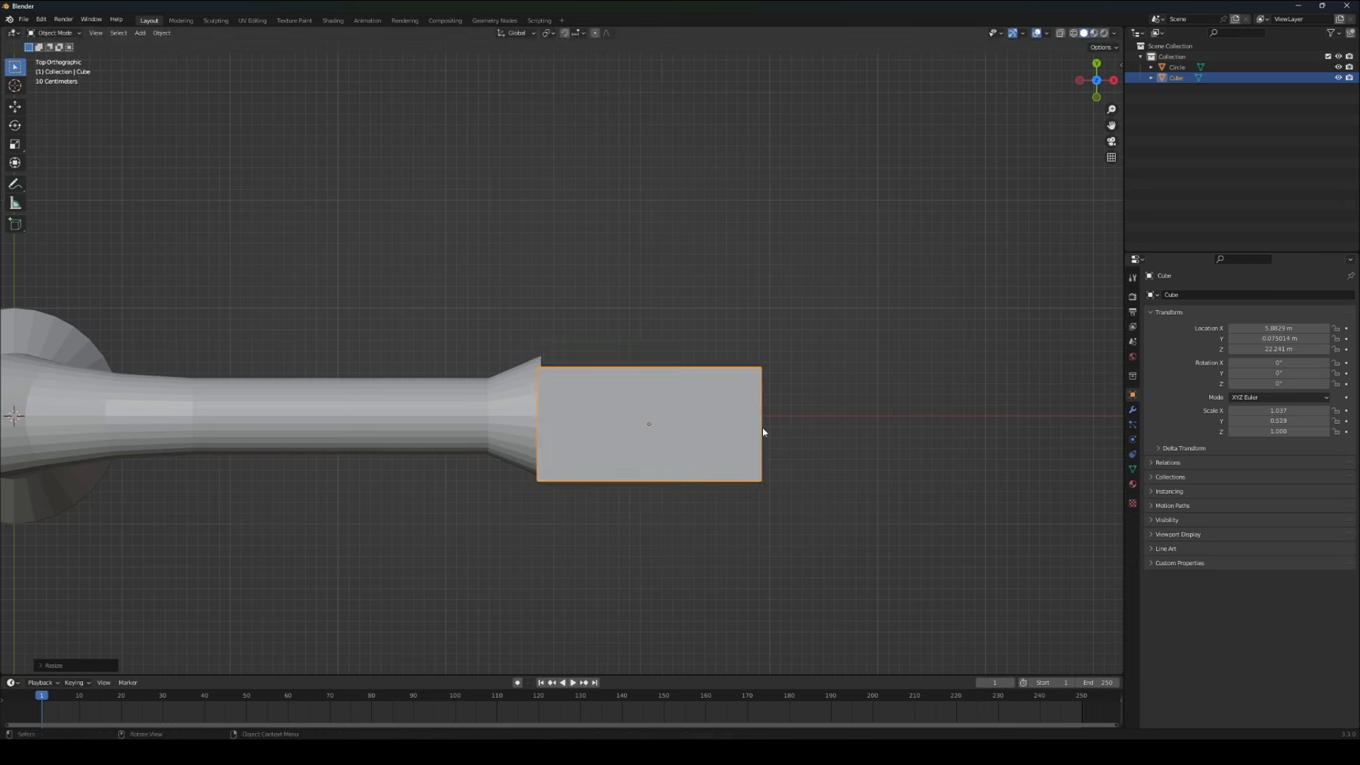
key(h)
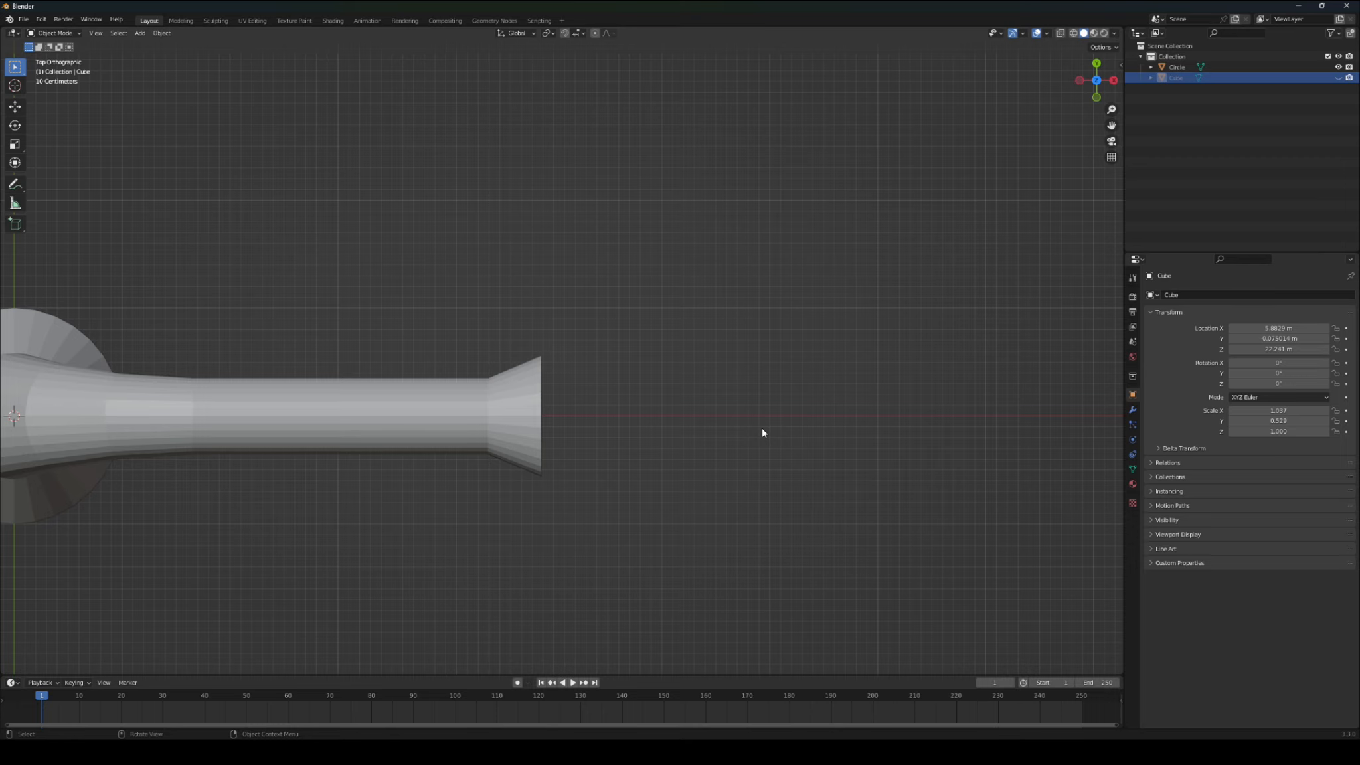
click(1338, 77)
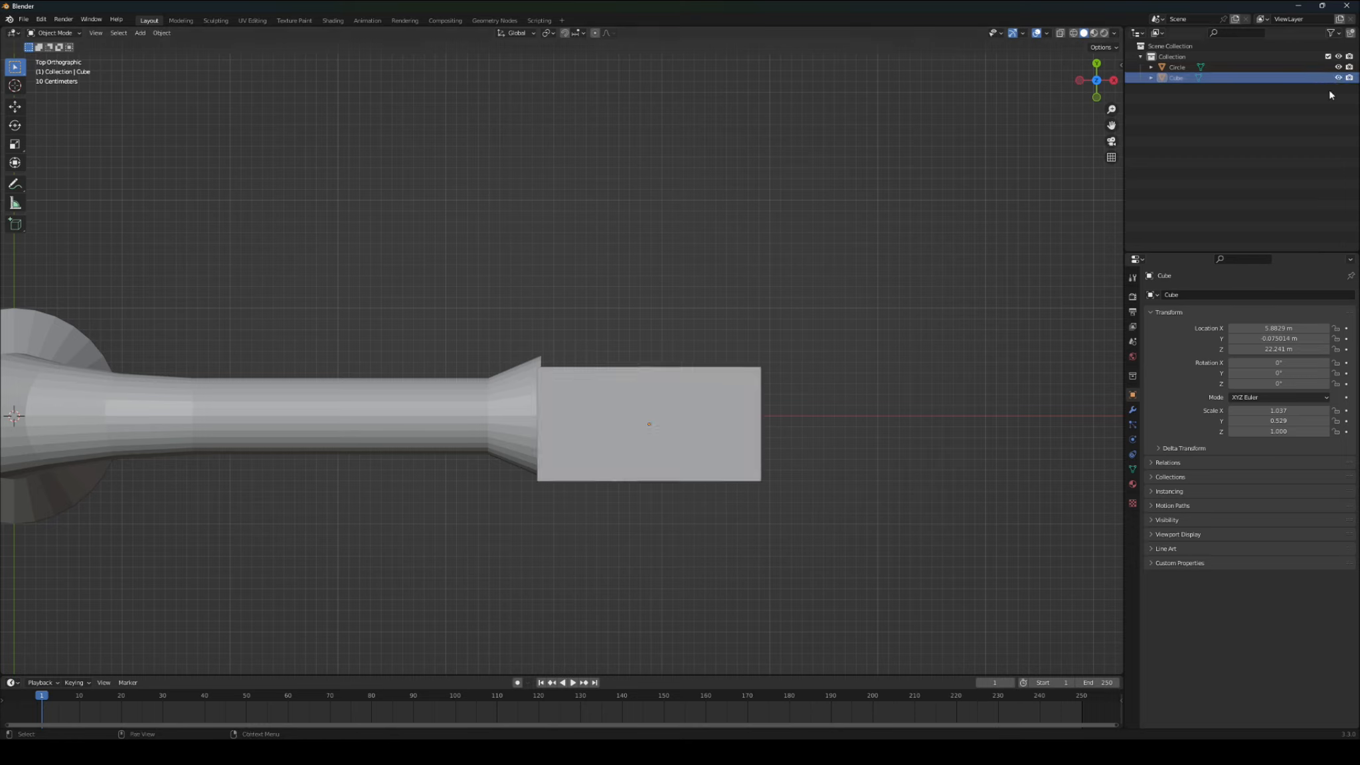
key(z)
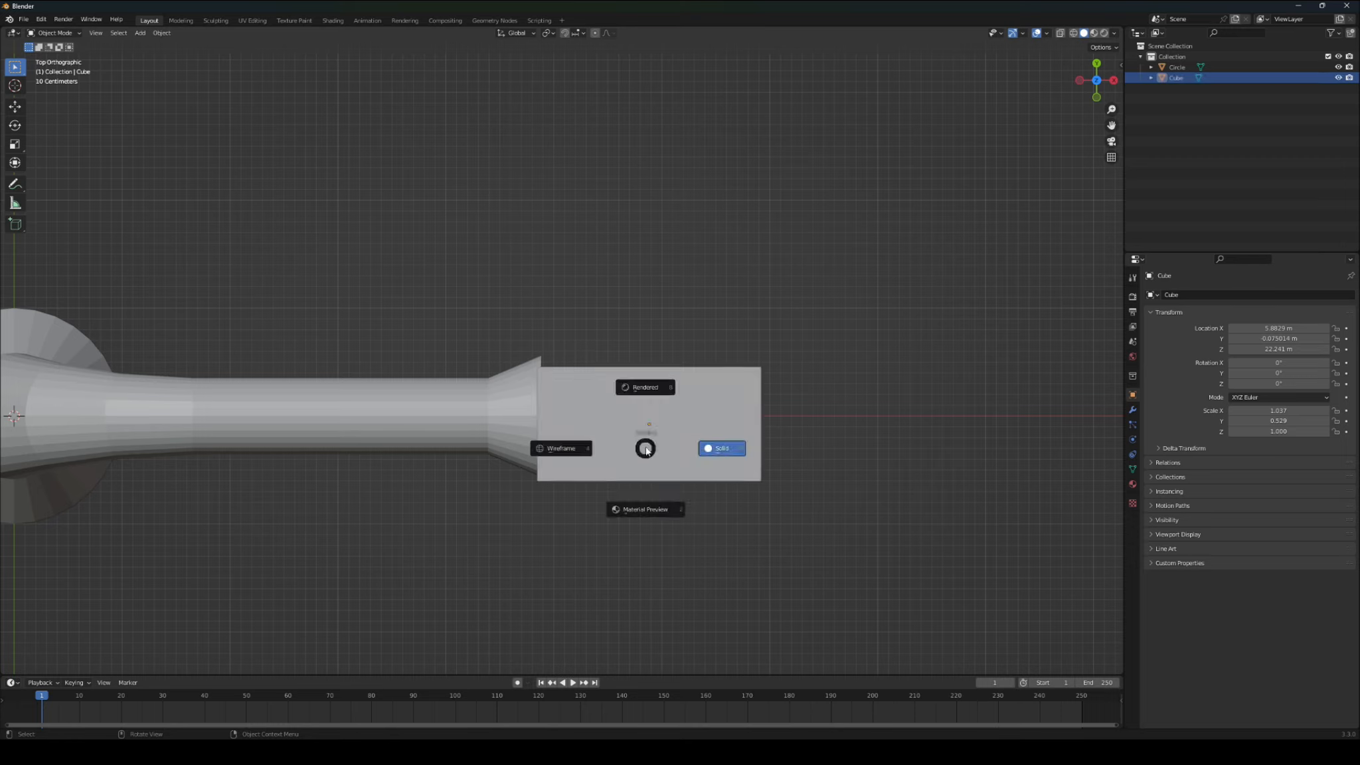
key(Escape)
- Shift the cube along Y toward the arm's centreline and widen it to a Y scale of about 0.55
click(647, 432)
key(g)
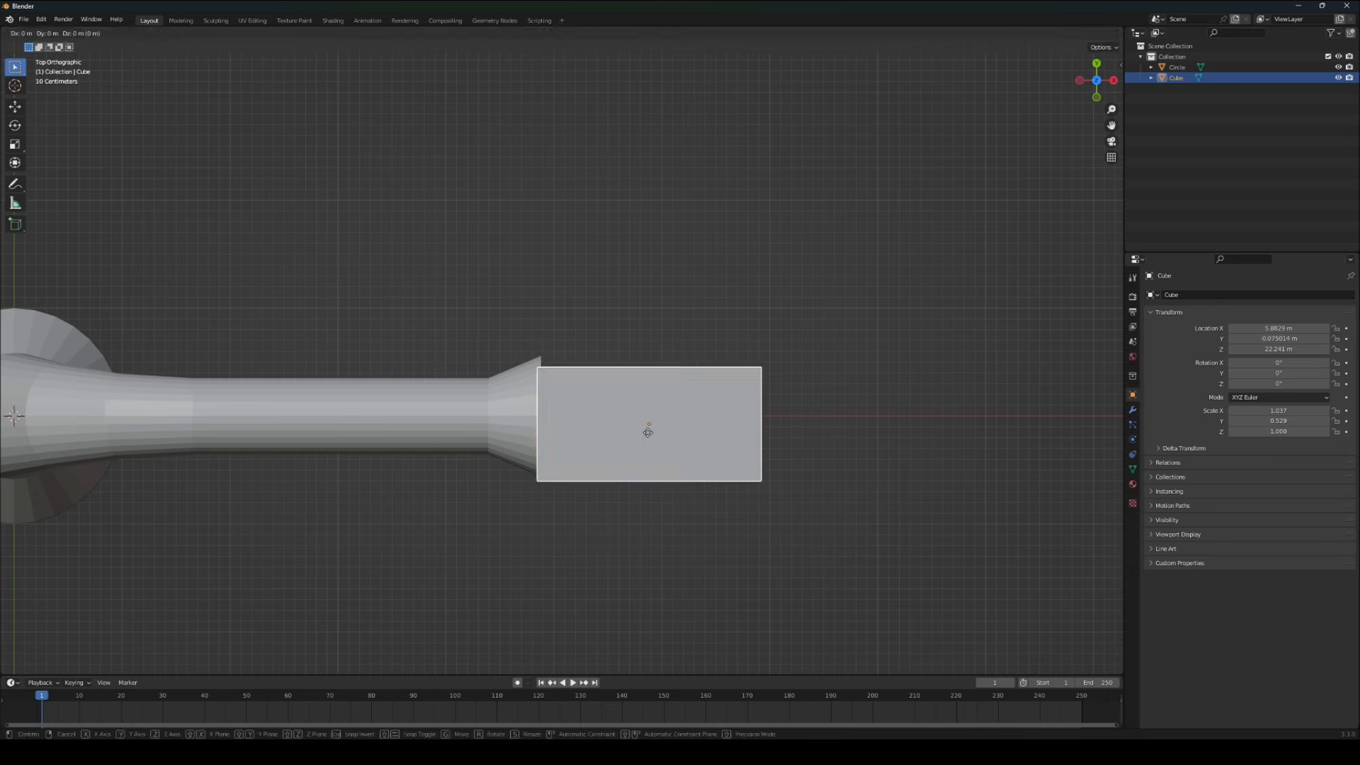
key(y)
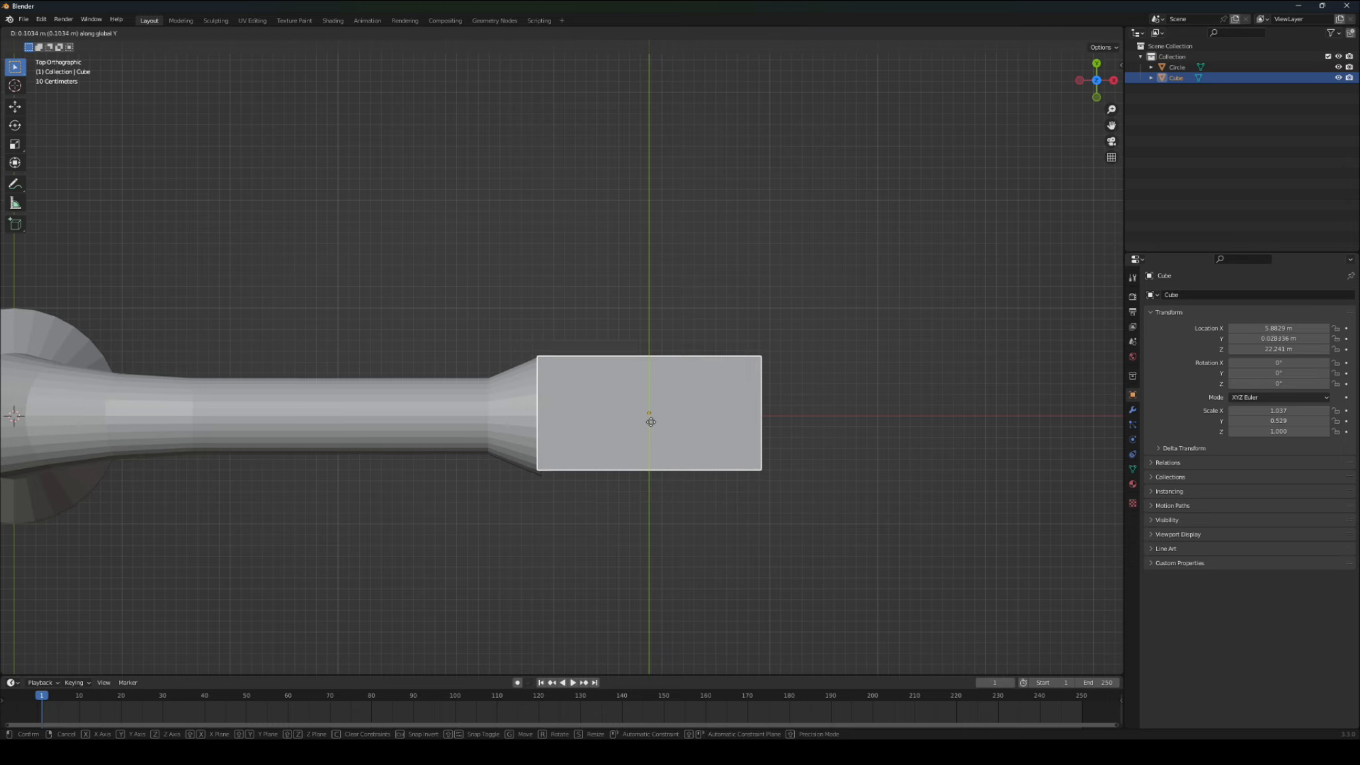
click(651, 421)
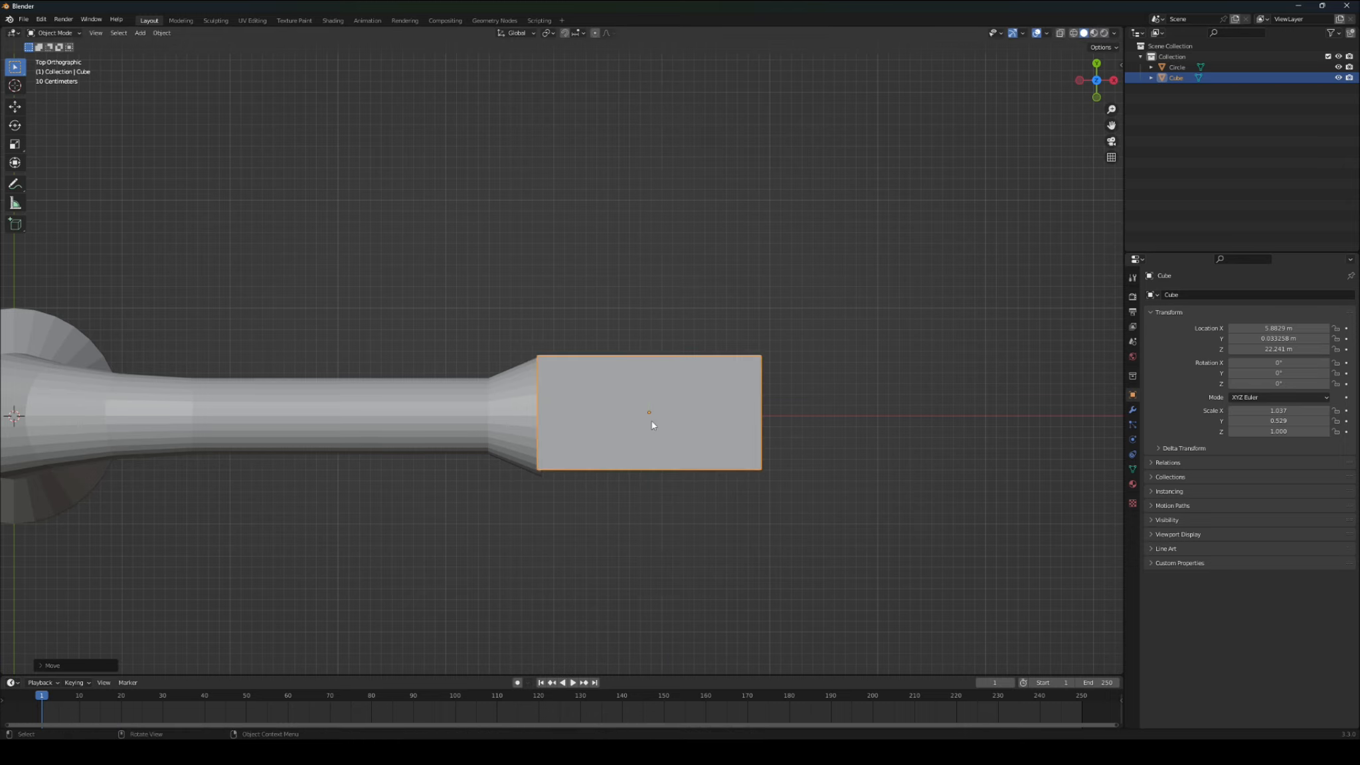
key(s)
key(y)
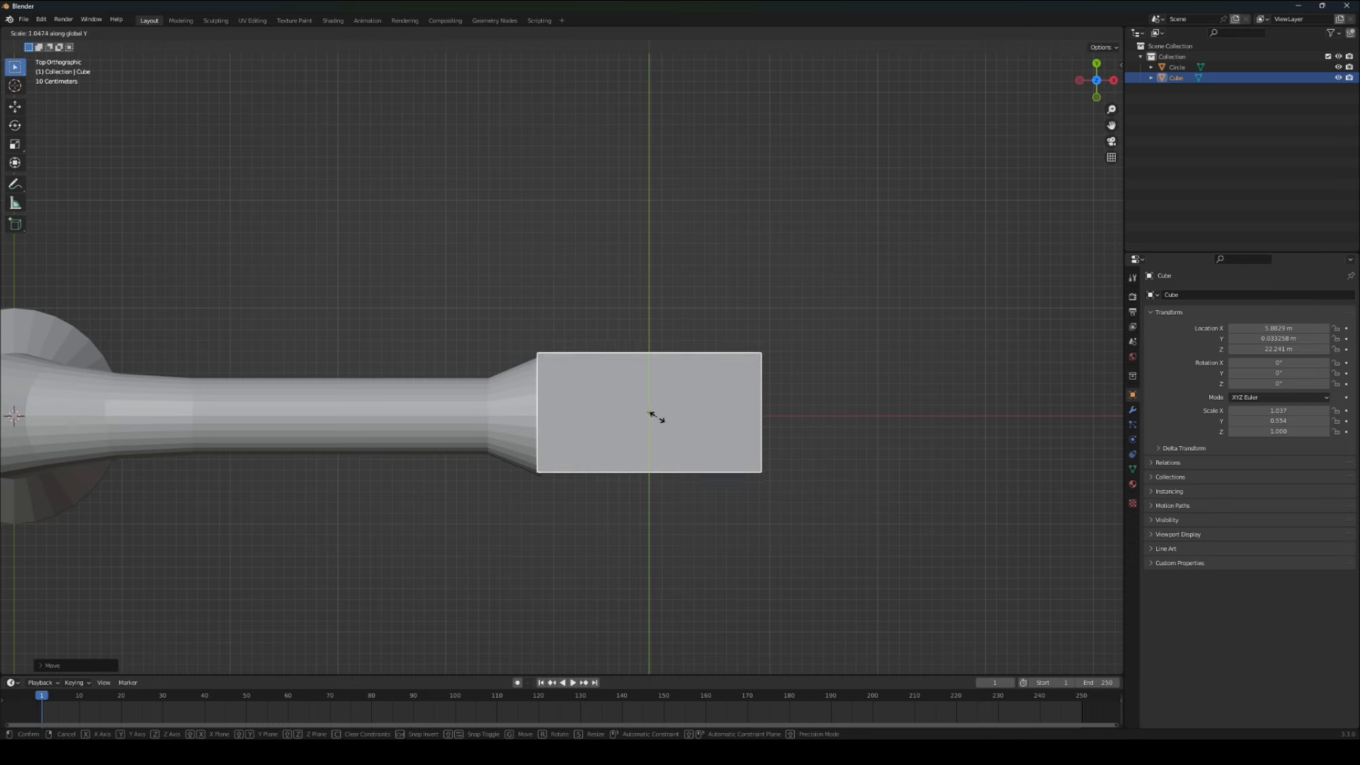
click(657, 418)
- Centre the cube on the arm along Y and move it along X to about 5.92 m, flush with the flared end
key(g)
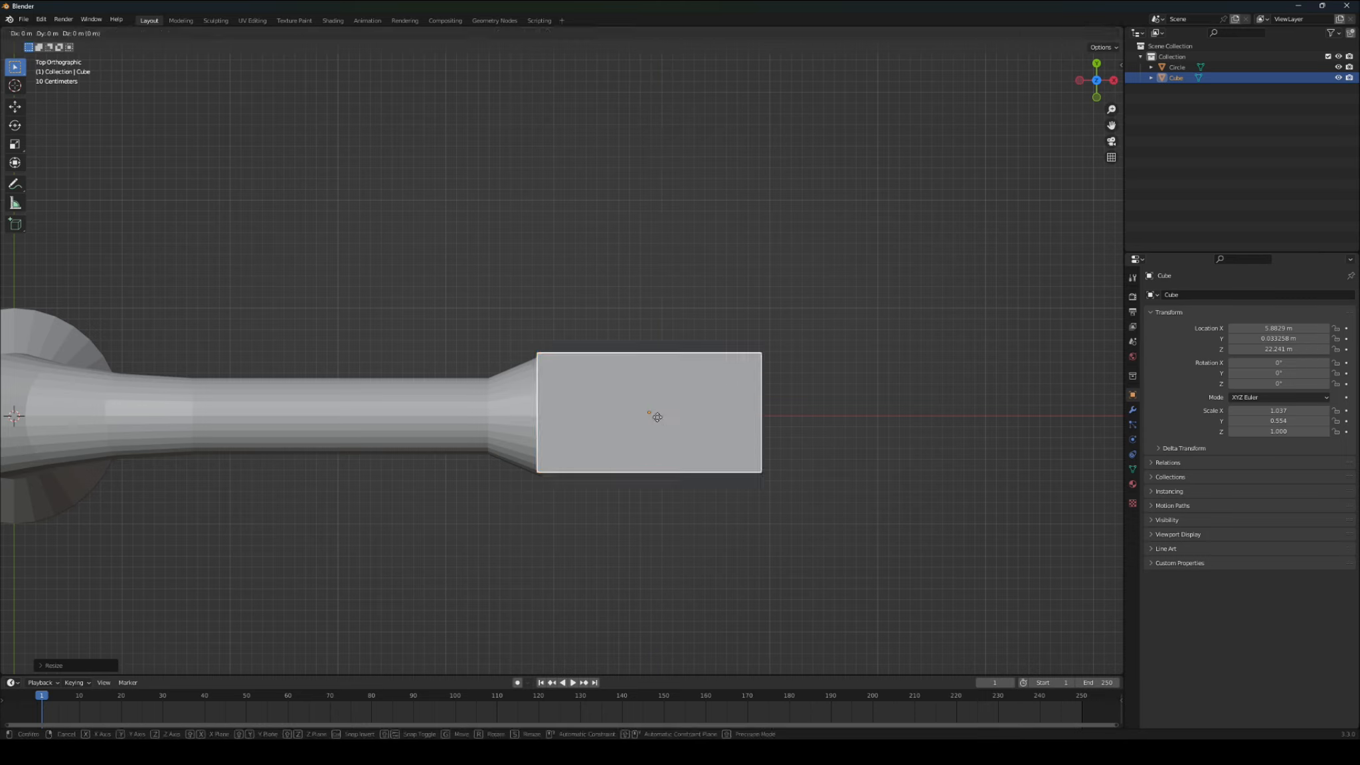
key(y)
key(y)
click(658, 420)
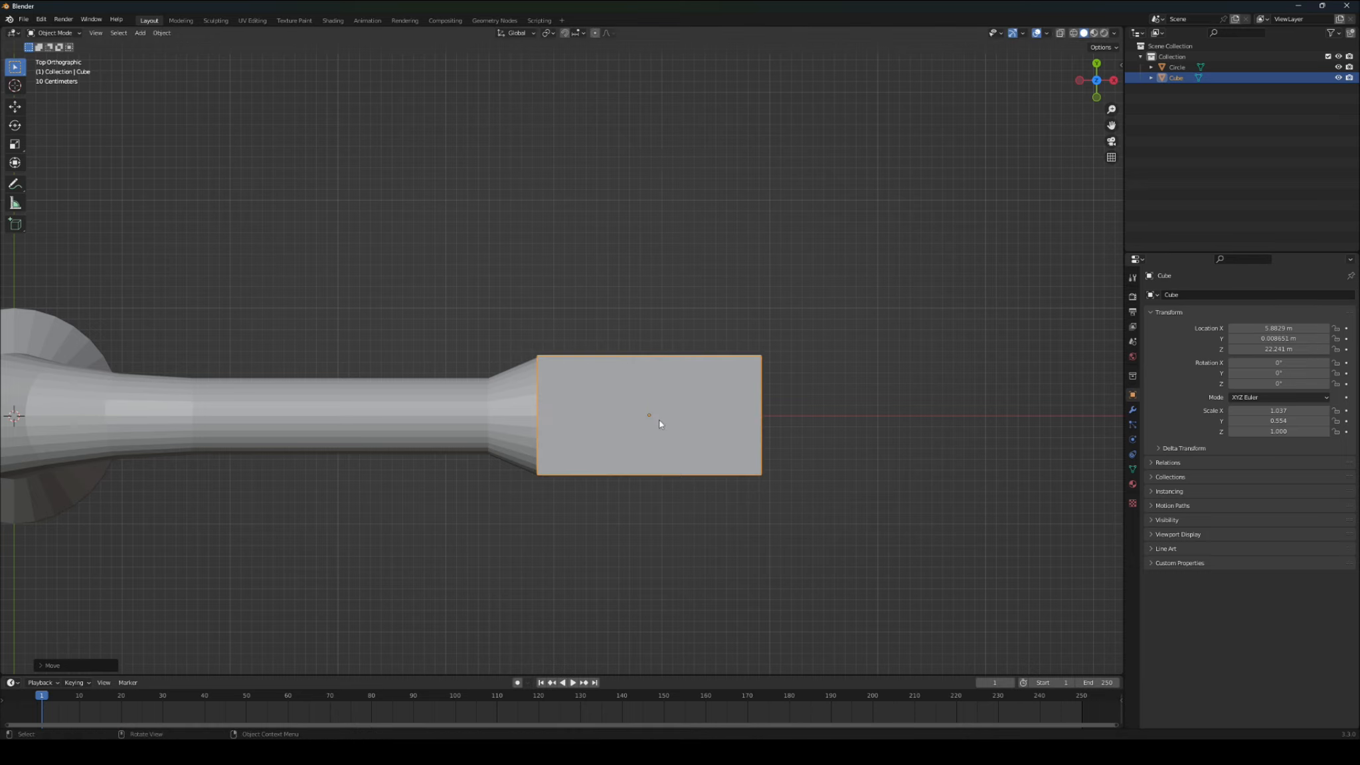
key(g)
key(x)
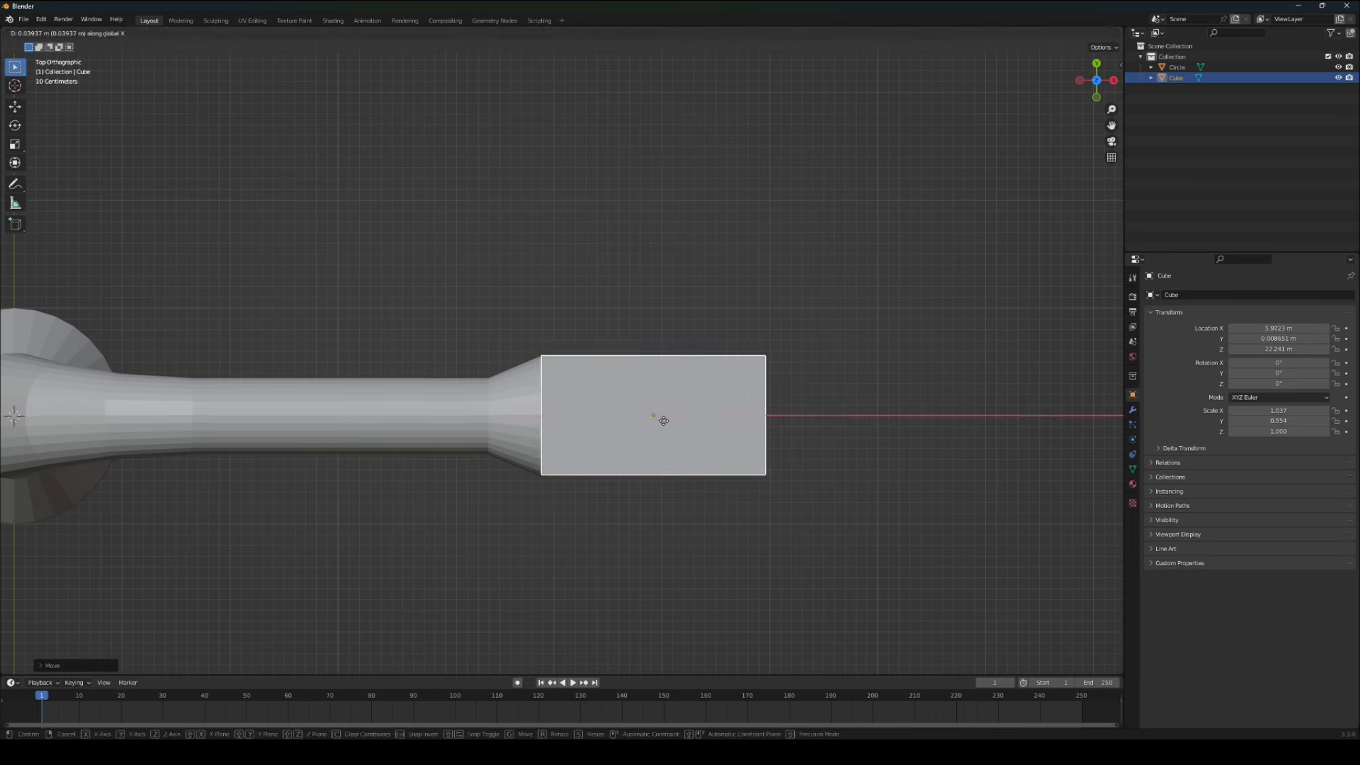
click(682, 437)
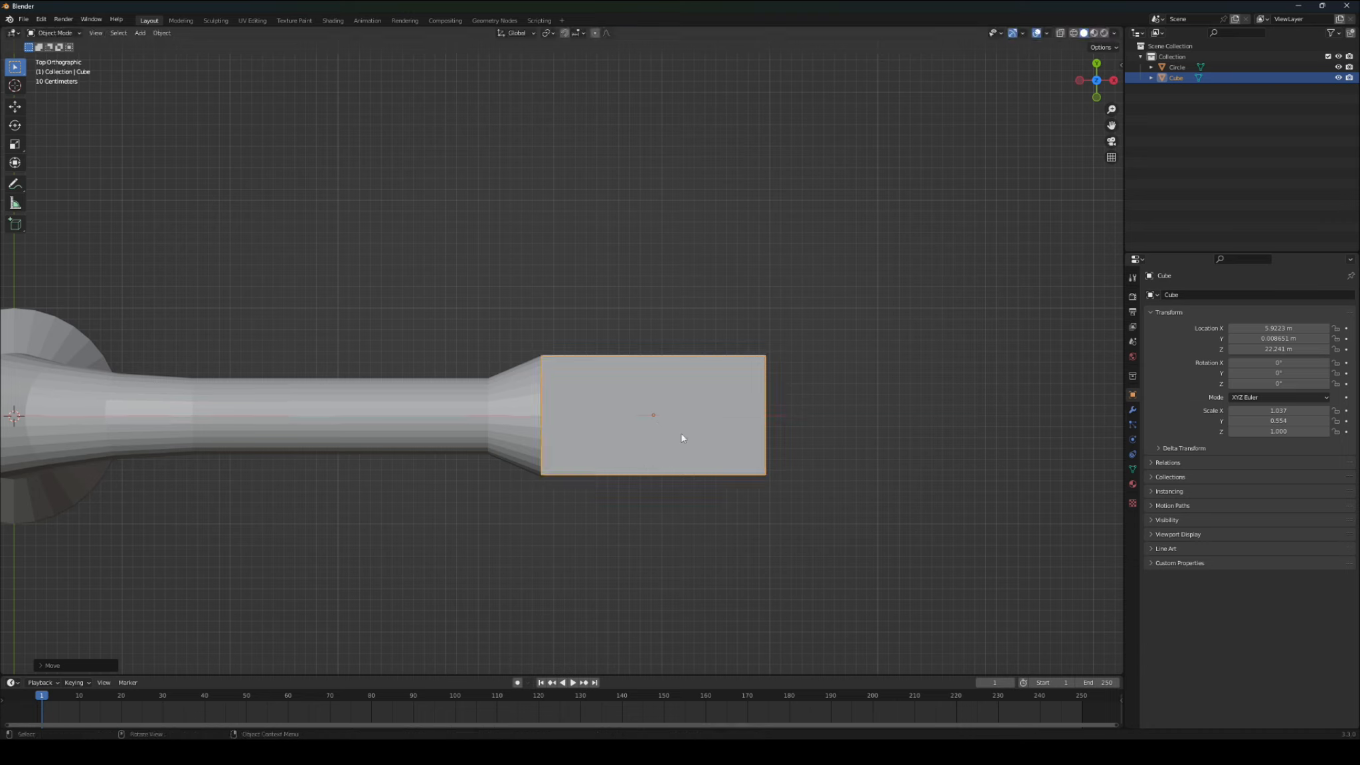
- In front view, scale the cube along Z to about 0.56 to match the height of the arm's flared end
middle_drag(805, 410, 809, 288)
click(1099, 81)
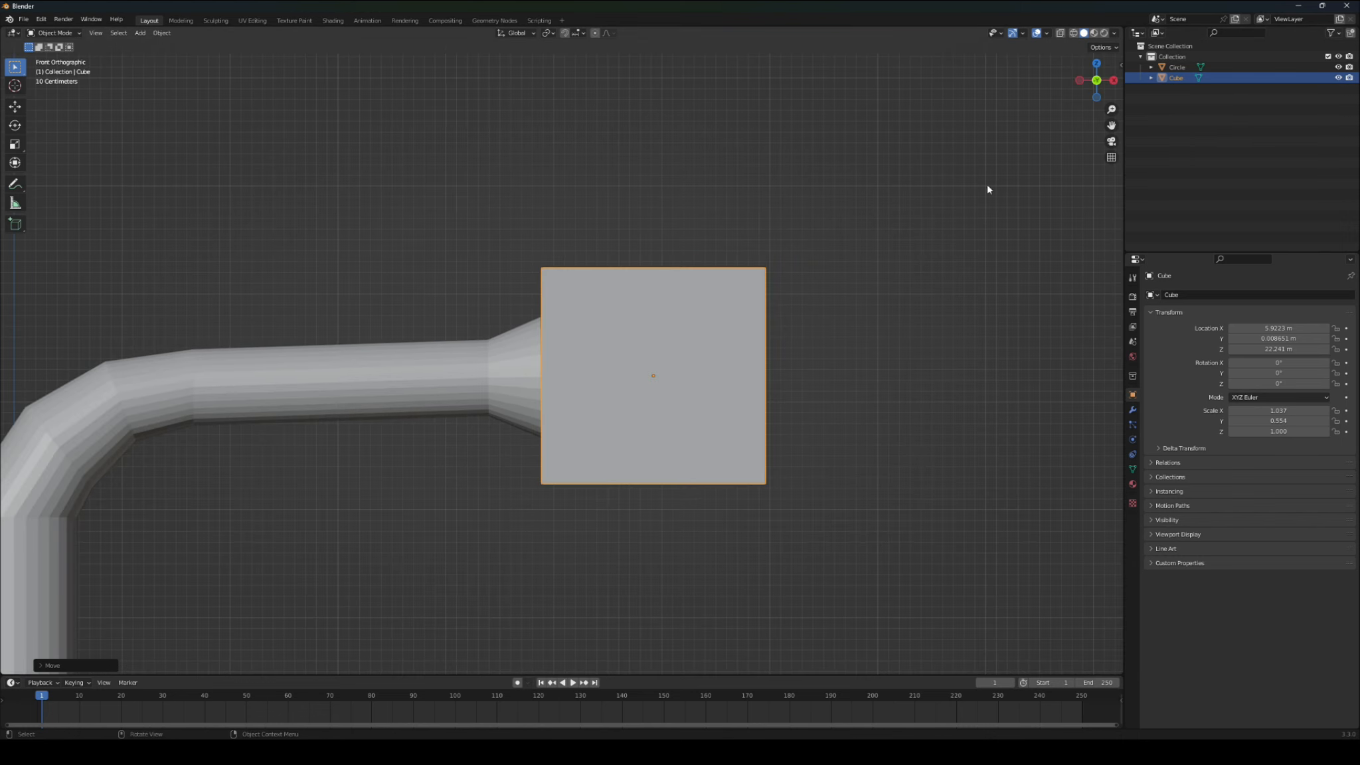
key(s)
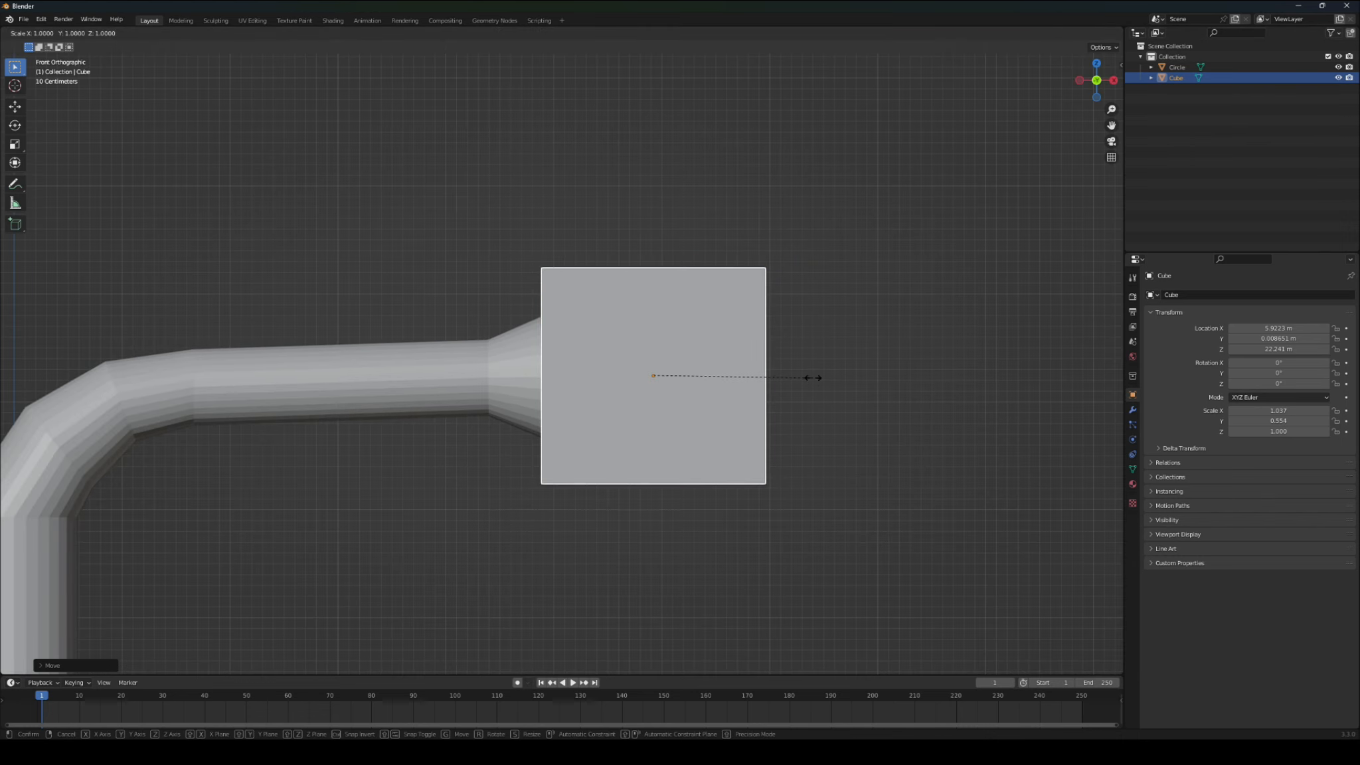
key(z)
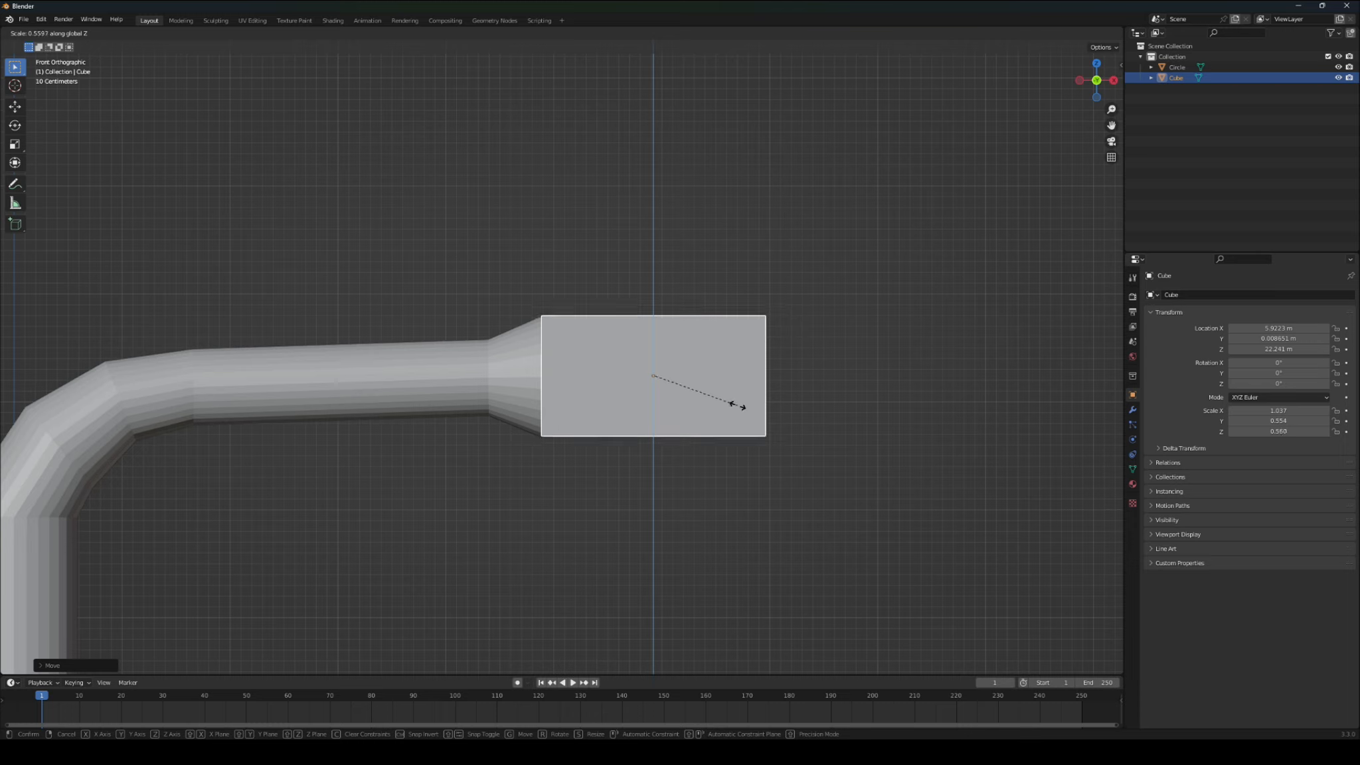
click(737, 406)
- Add a Subdivision Surface modifier to the cube with viewport and render levels set to 3
scroll(737, 406, down, 4)
middle_drag(737, 406, 696, 473)
scroll(607, 419, up, 5)
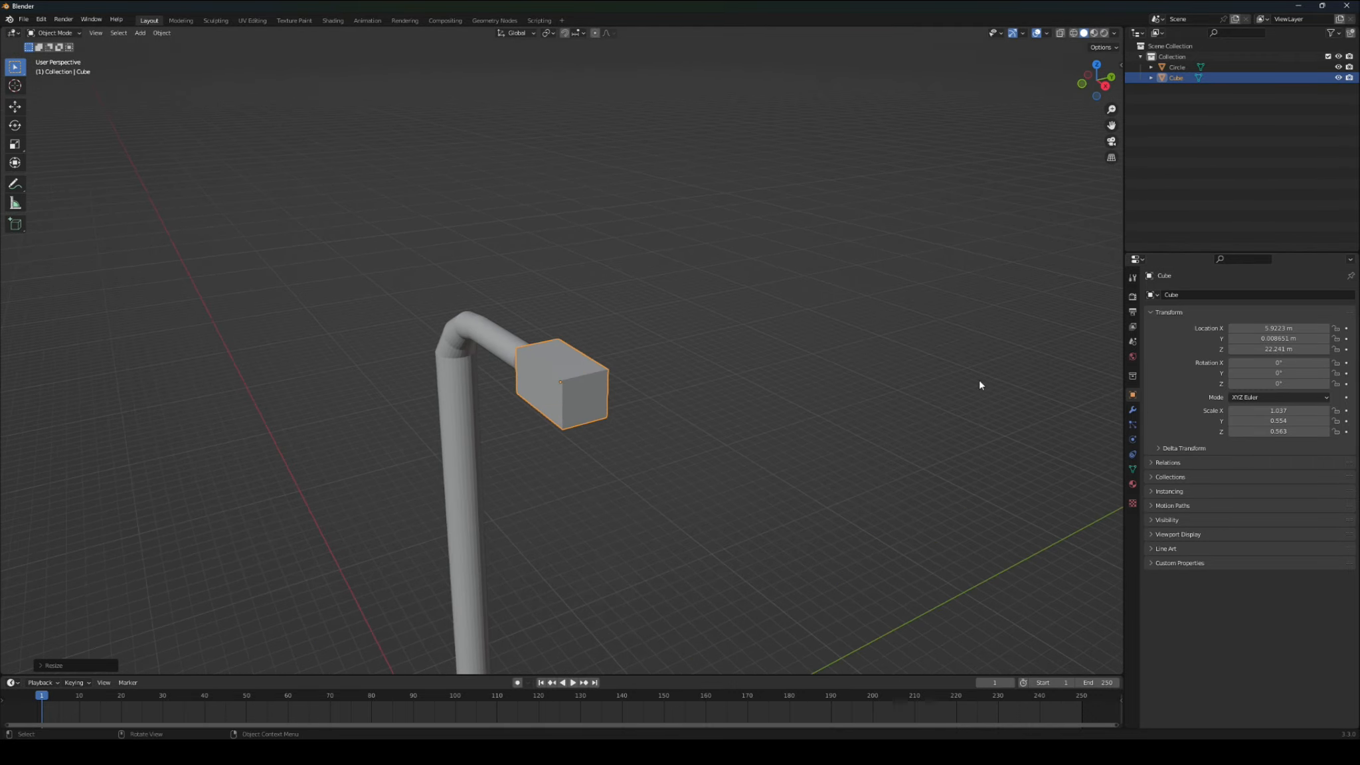
click(1133, 409)
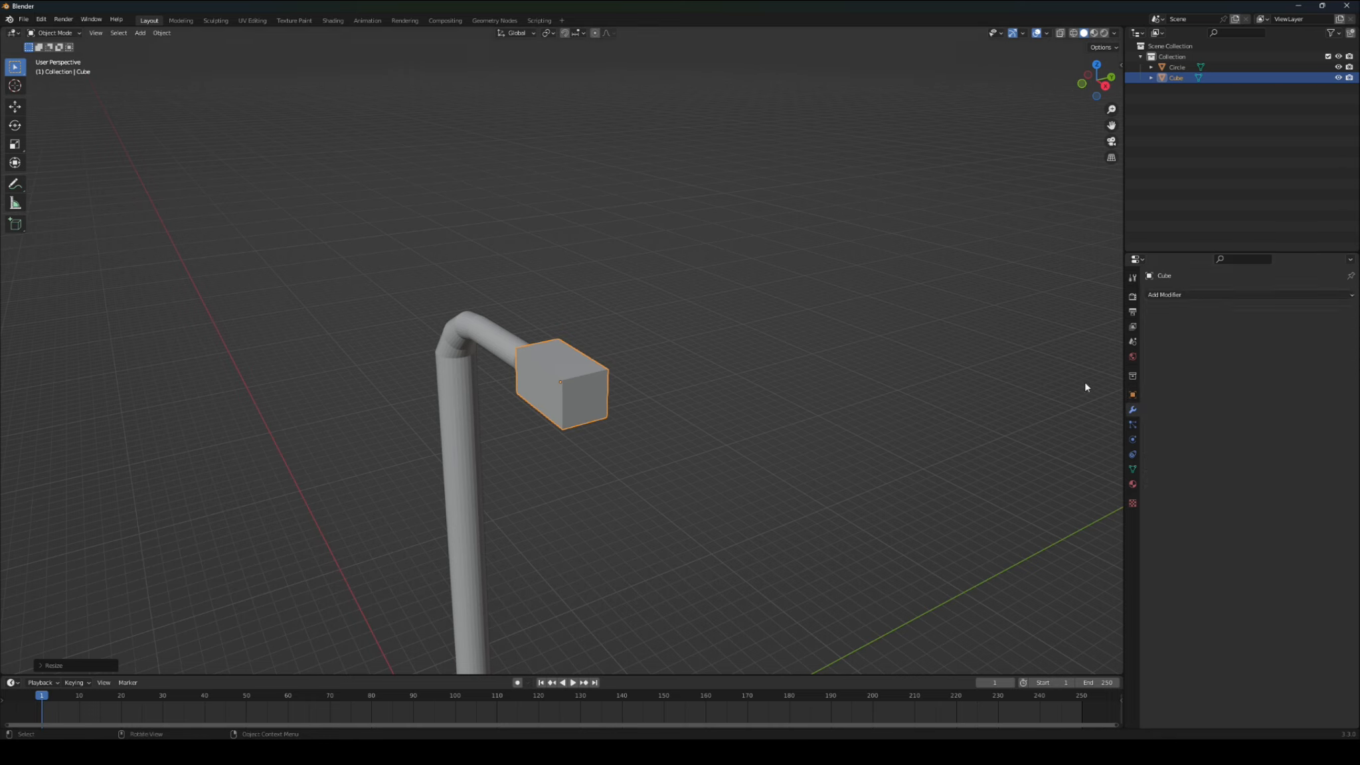
click(1177, 294)
click(1174, 489)
middle_drag(810, 461, 893, 443)
click(1337, 341)
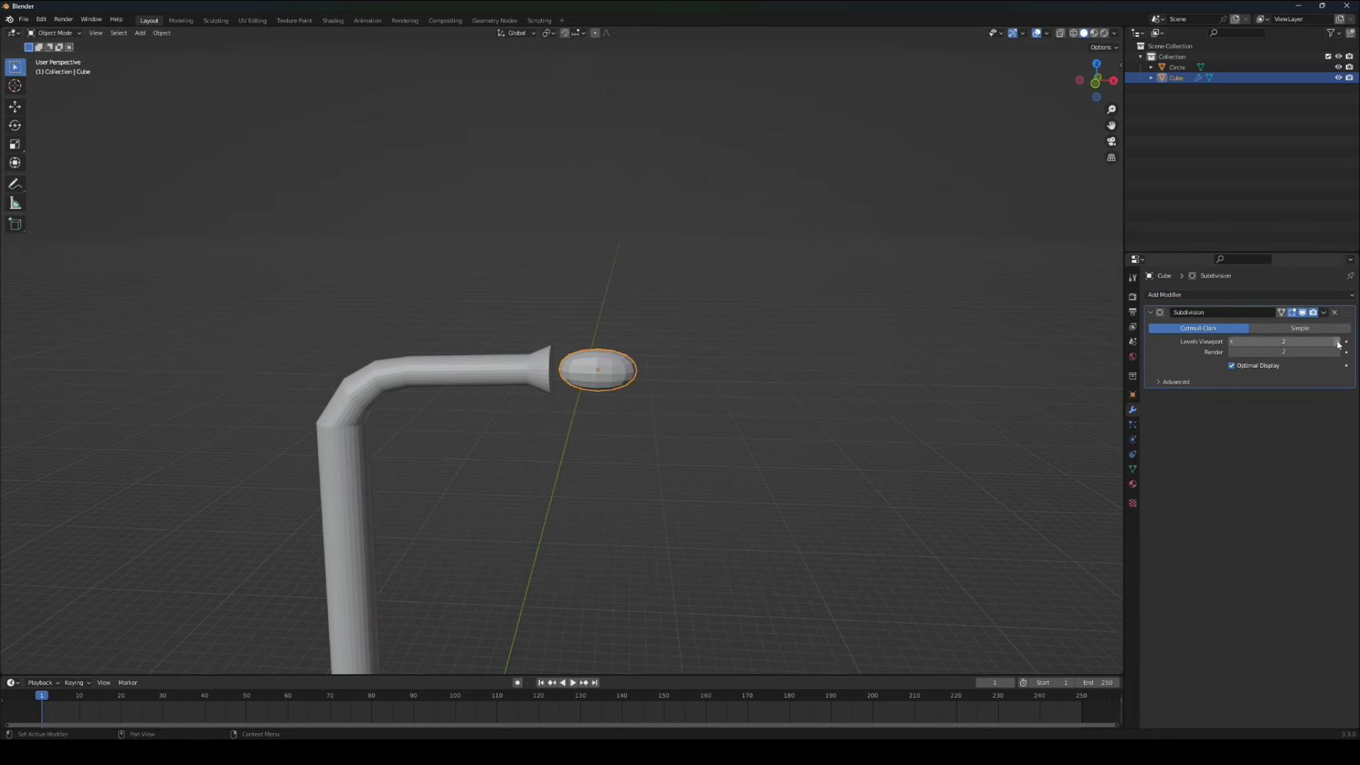
click(1338, 341)
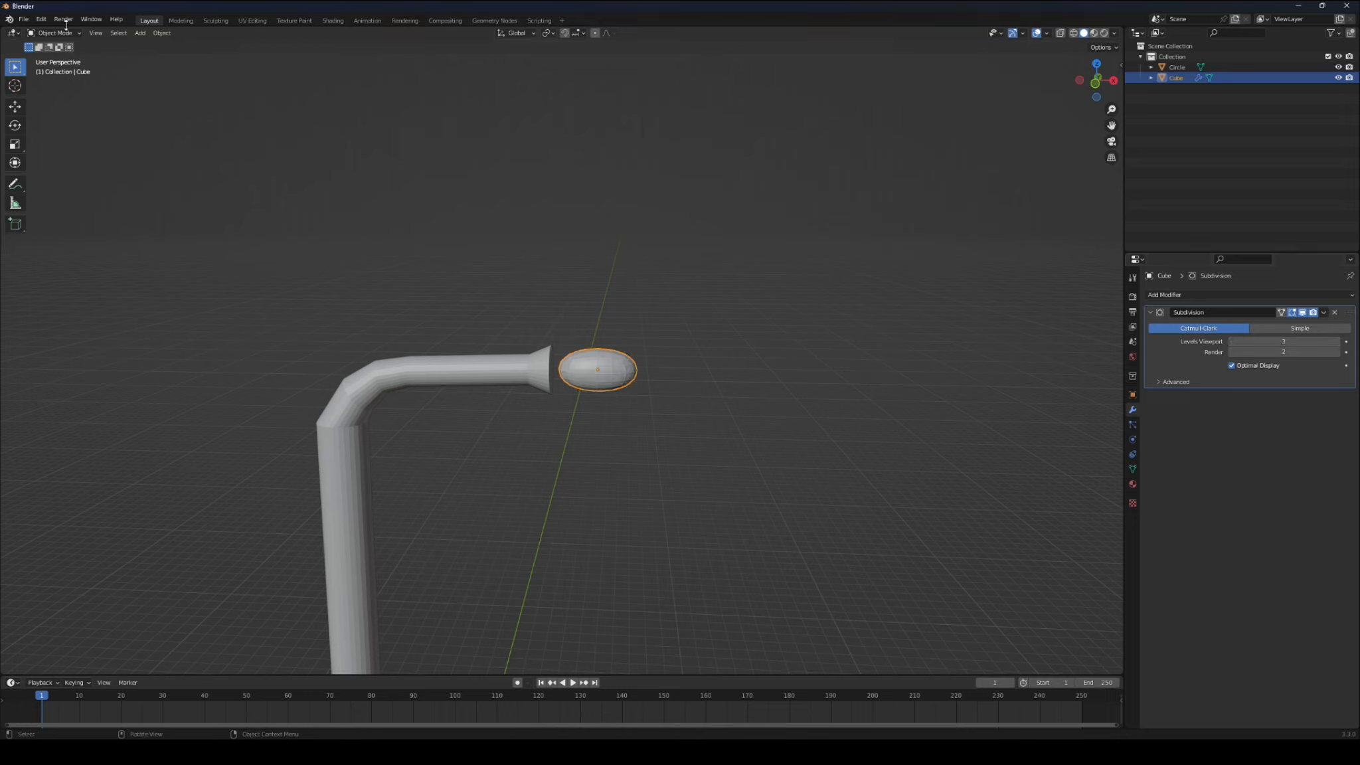
click(1337, 352)
- In Edit Mode, add one loop cut around the cube near its arm-side end and a second about midway to the outer end
click(54, 33)
click(53, 48)
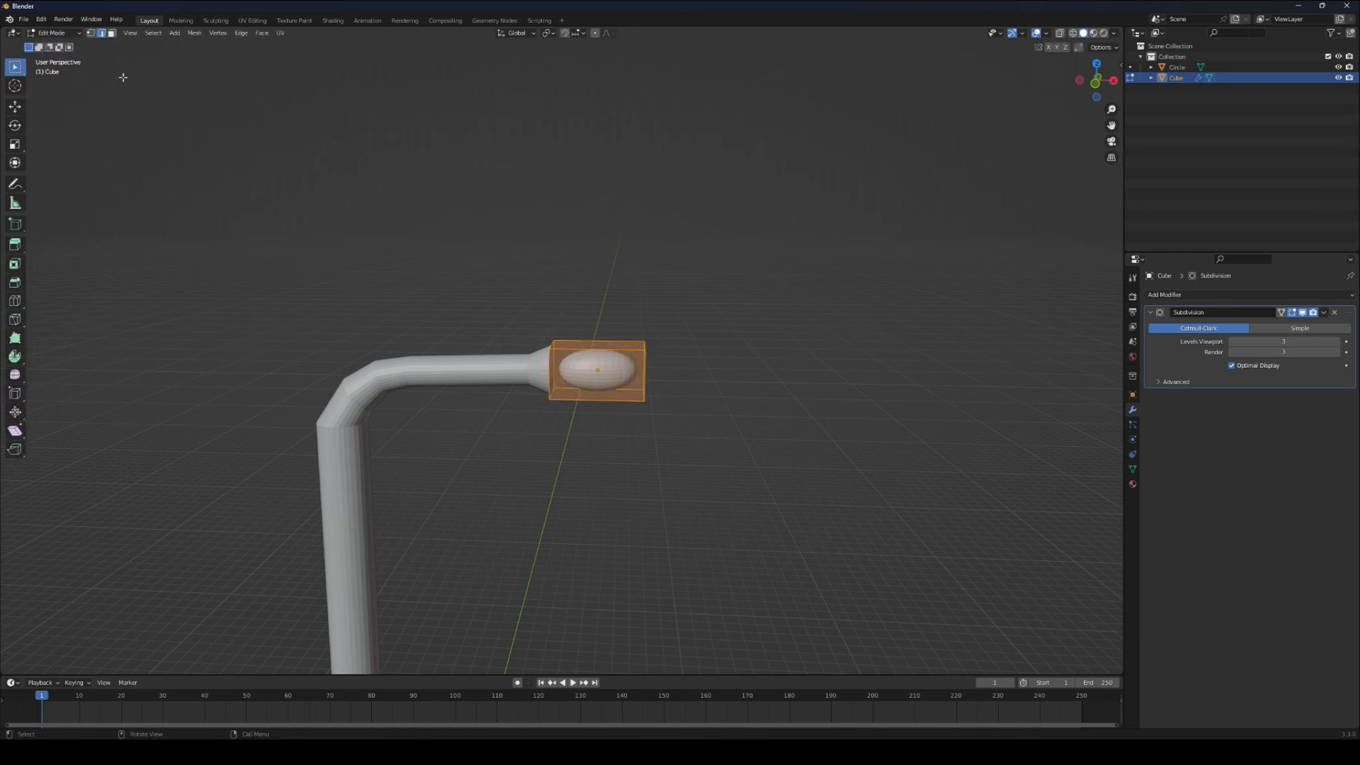
key(ctrl+r)
click(638, 388)
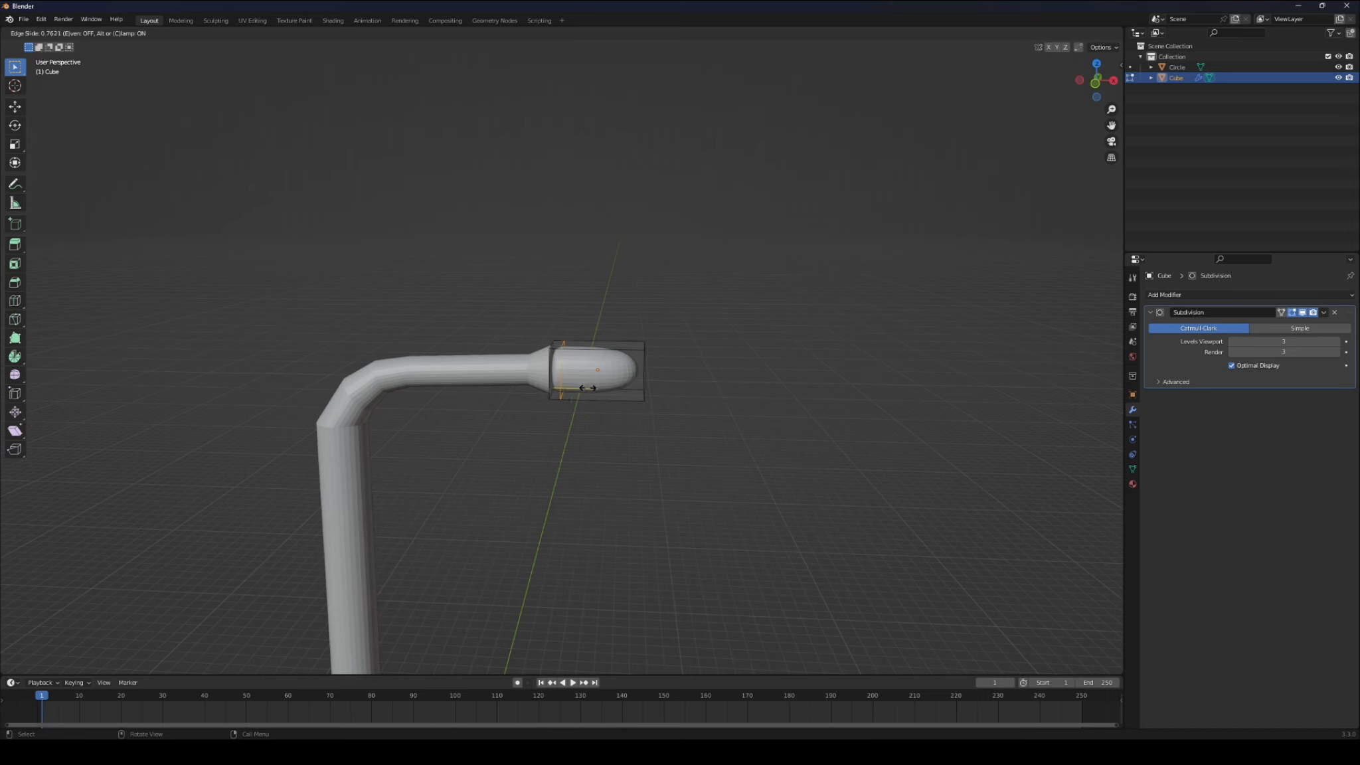
click(588, 388)
key(ctrl+r)
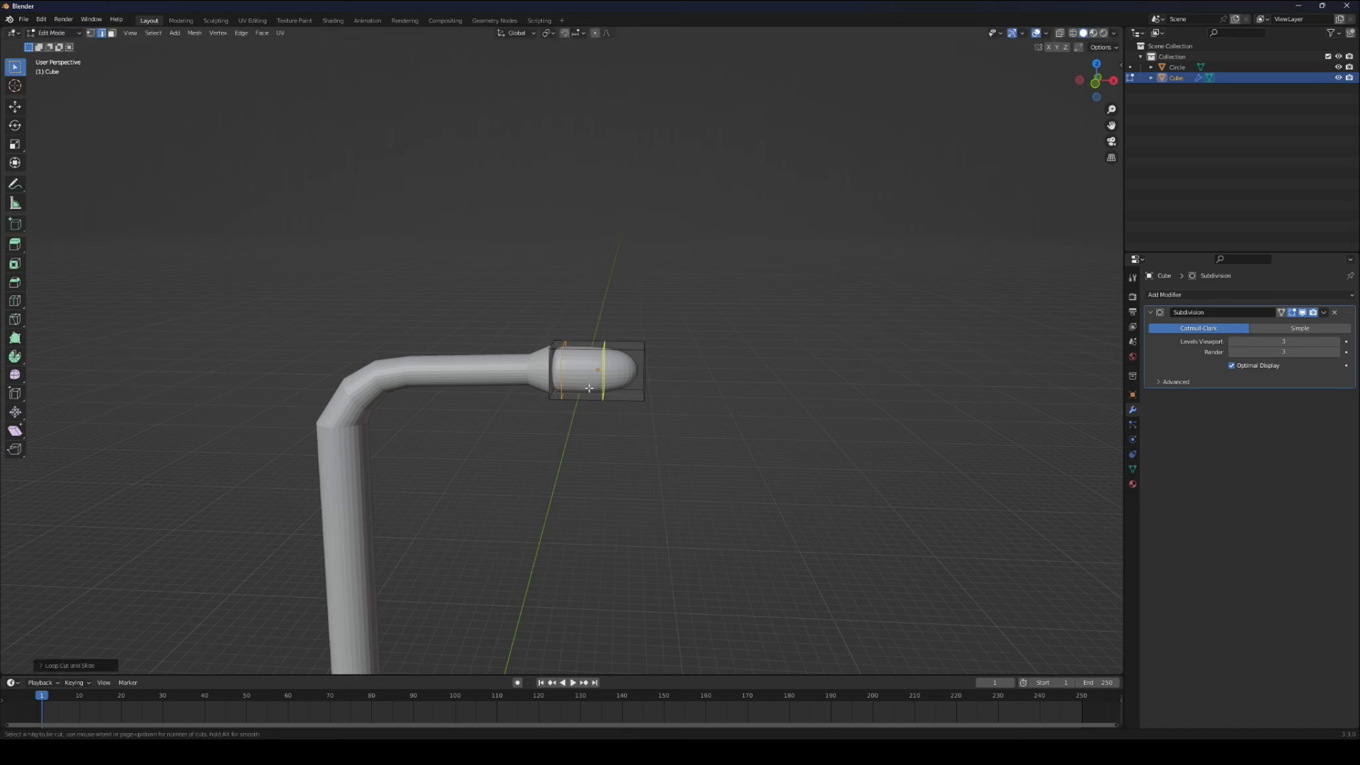
click(589, 387)
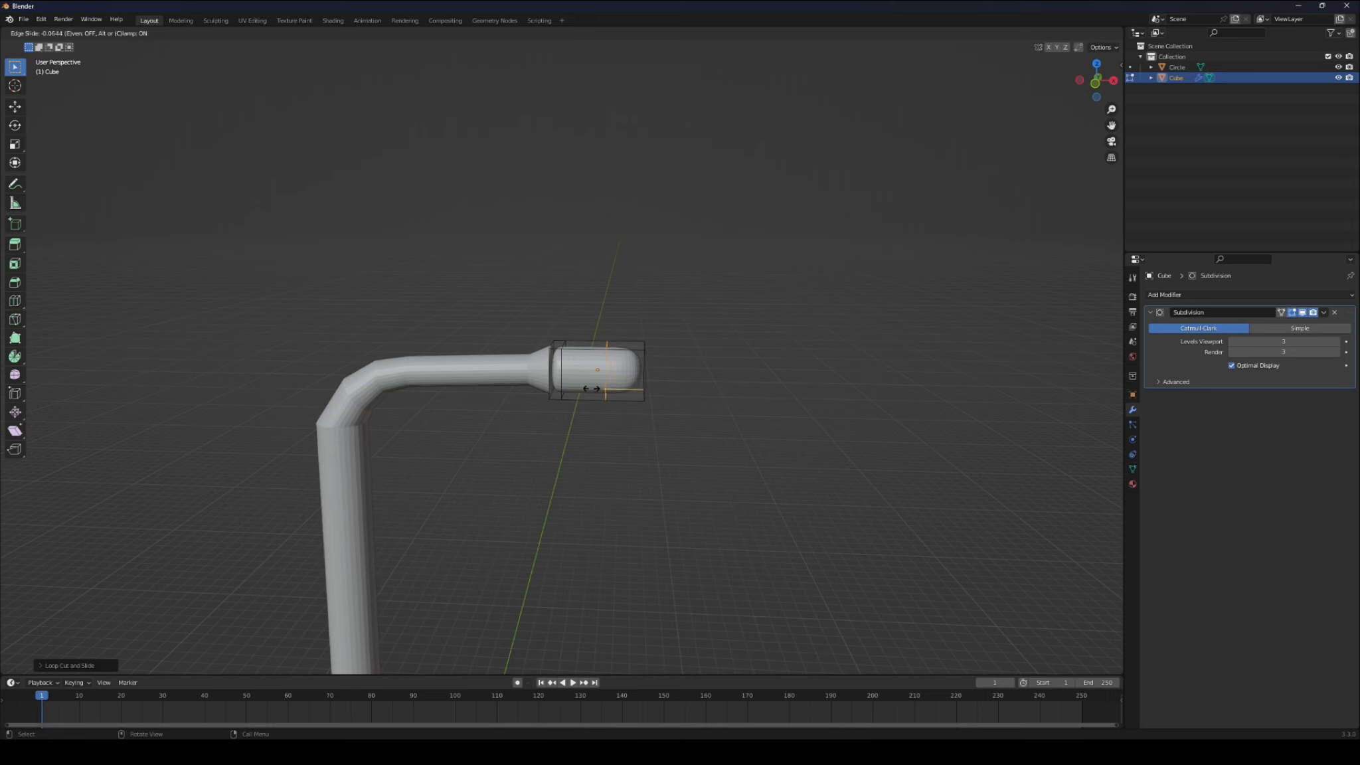
click(590, 388)
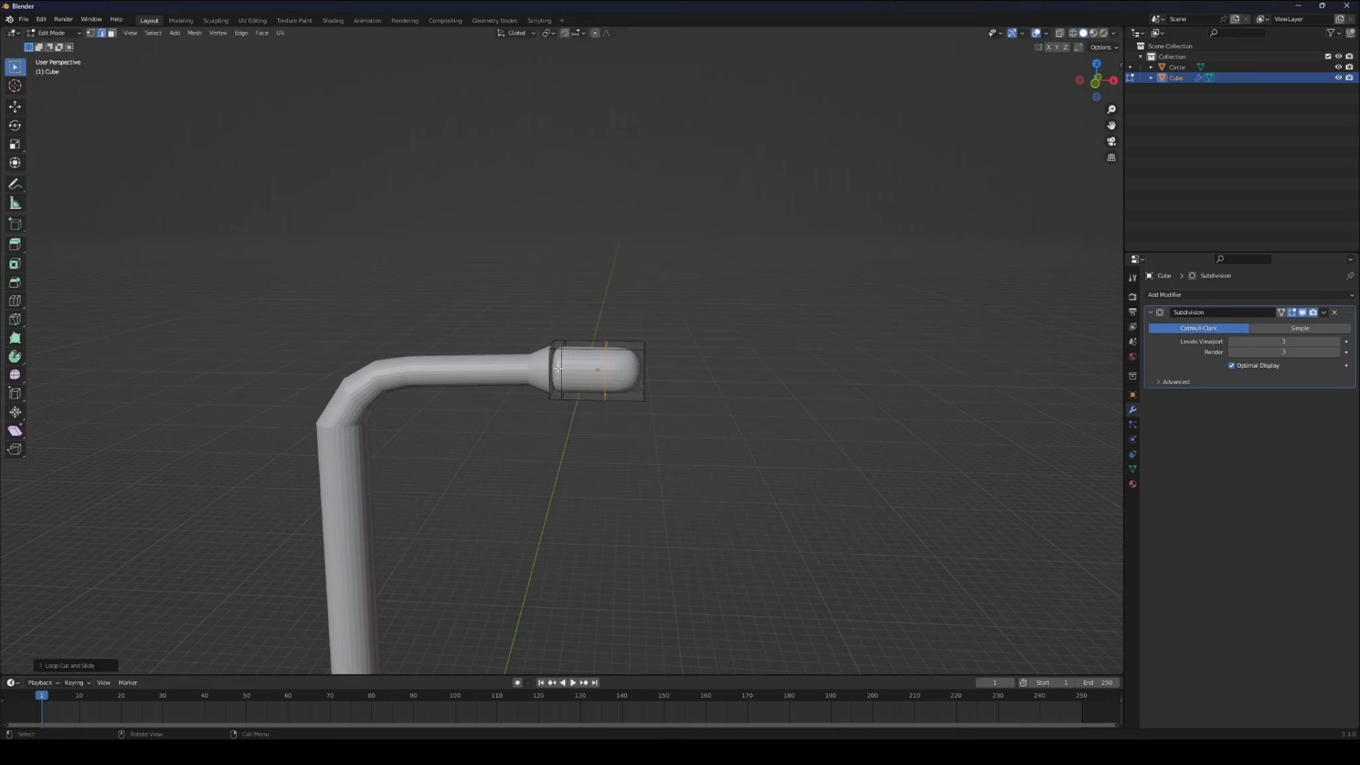
- Select the loop nearest the arm and move it along X up to the cube's arm-side end
click(559, 368)
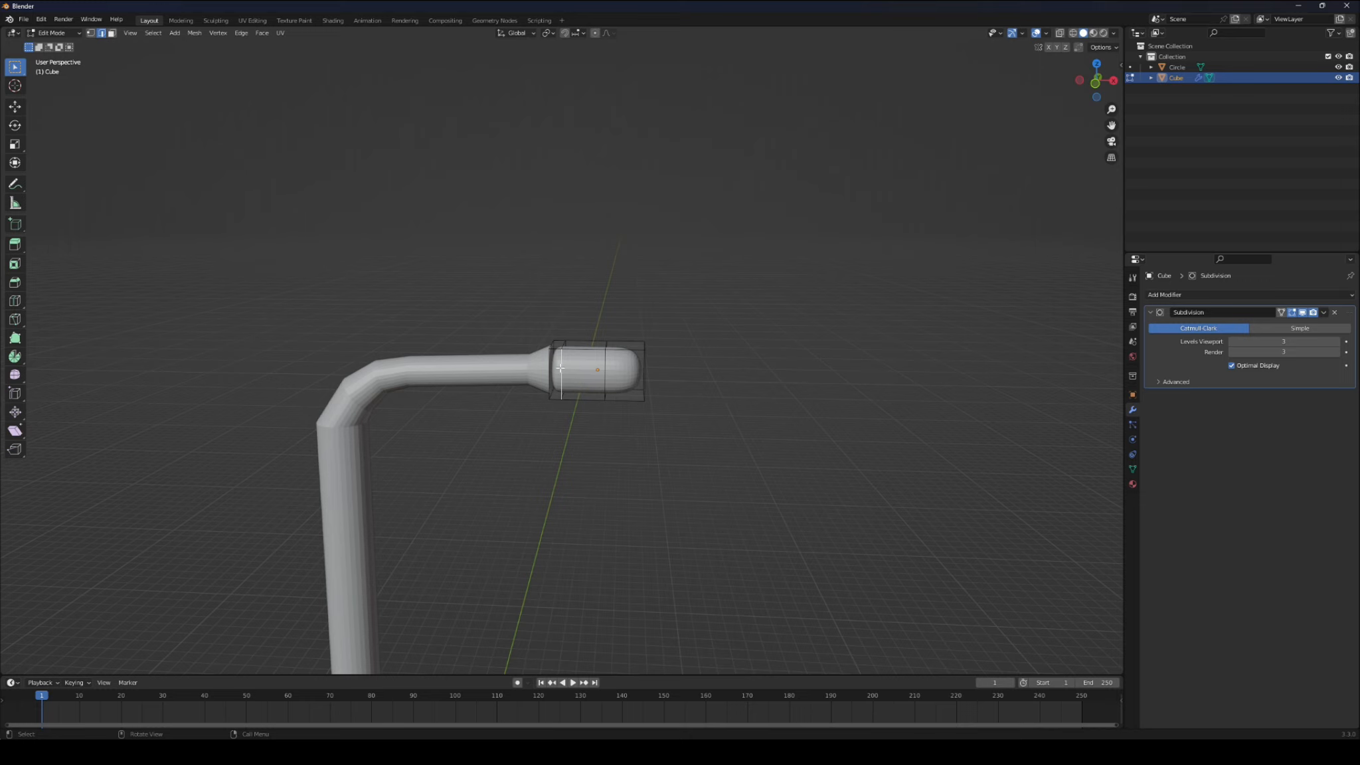
alt+click(560, 367)
key(g)
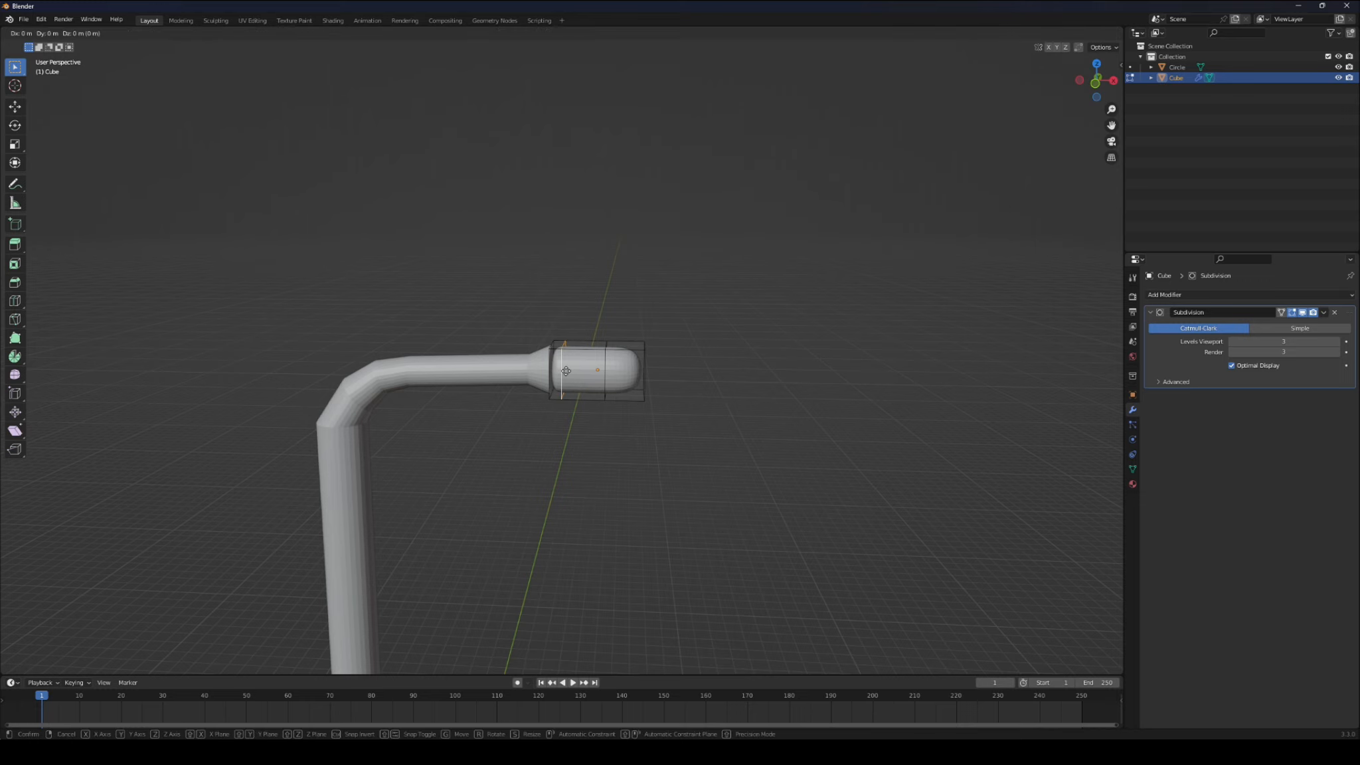
key(x)
click(553, 370)
- Return to Object Mode, scale the lamp head up about 1.07 times, and nudge it along Z to fit the flared end
mouse_move(554, 369)
middle_down()
mouse_move(542, 393)
mouse_move(574, 385)
middle_up()
scroll(542, 393, up, 4)
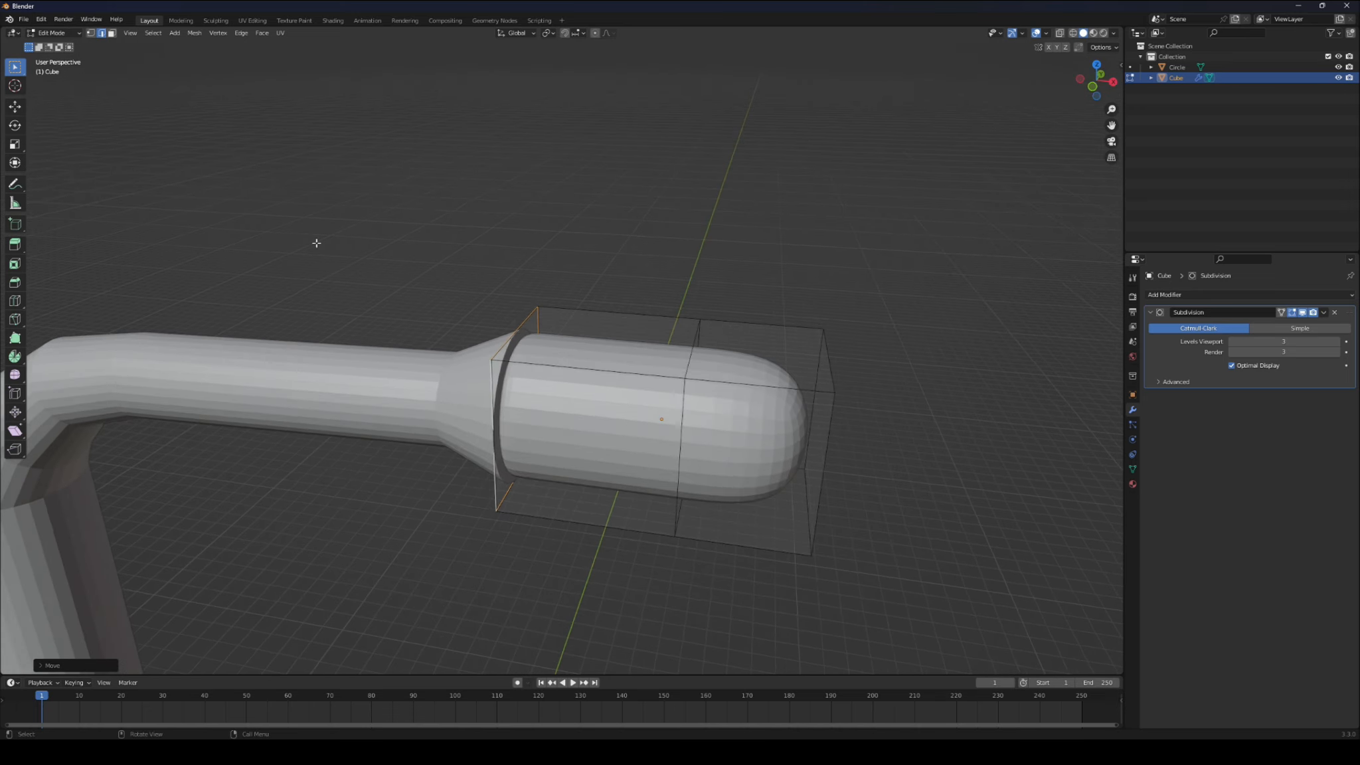
click(52, 34)
click(53, 42)
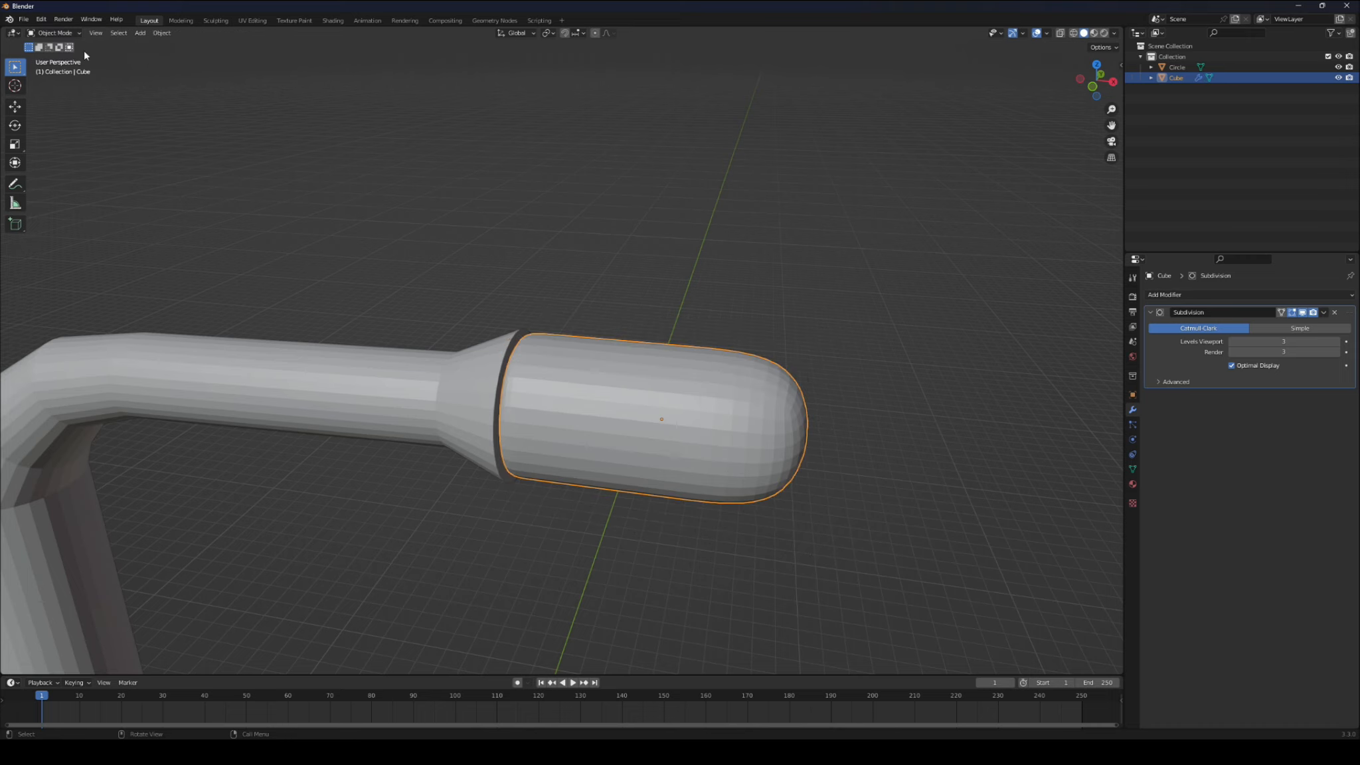
key(s)
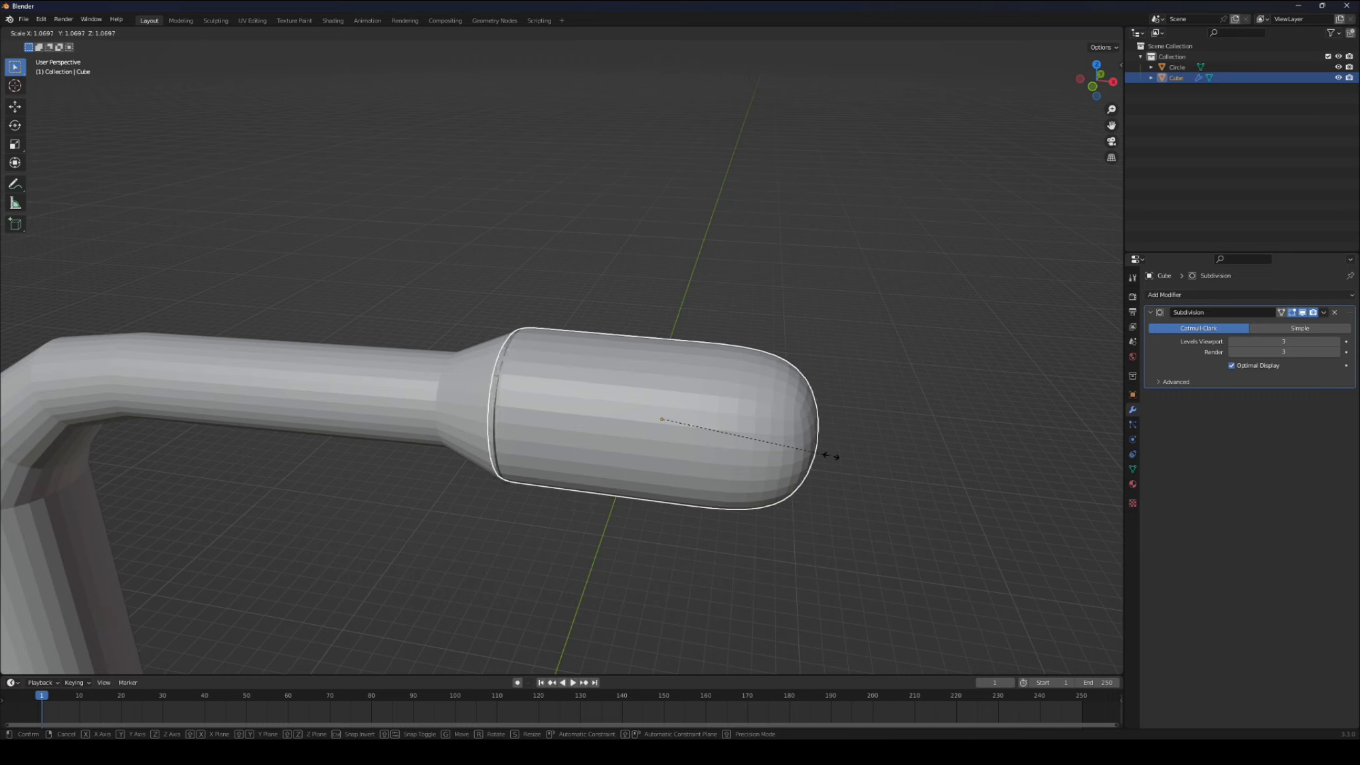
click(830, 457)
key(g)
key(z)
click(832, 458)
- Duplicate the lamp head, keeping the copy in the same place as the original
middle_drag(832, 458, 780, 397)
middle_drag(700, 445, 685, 548)
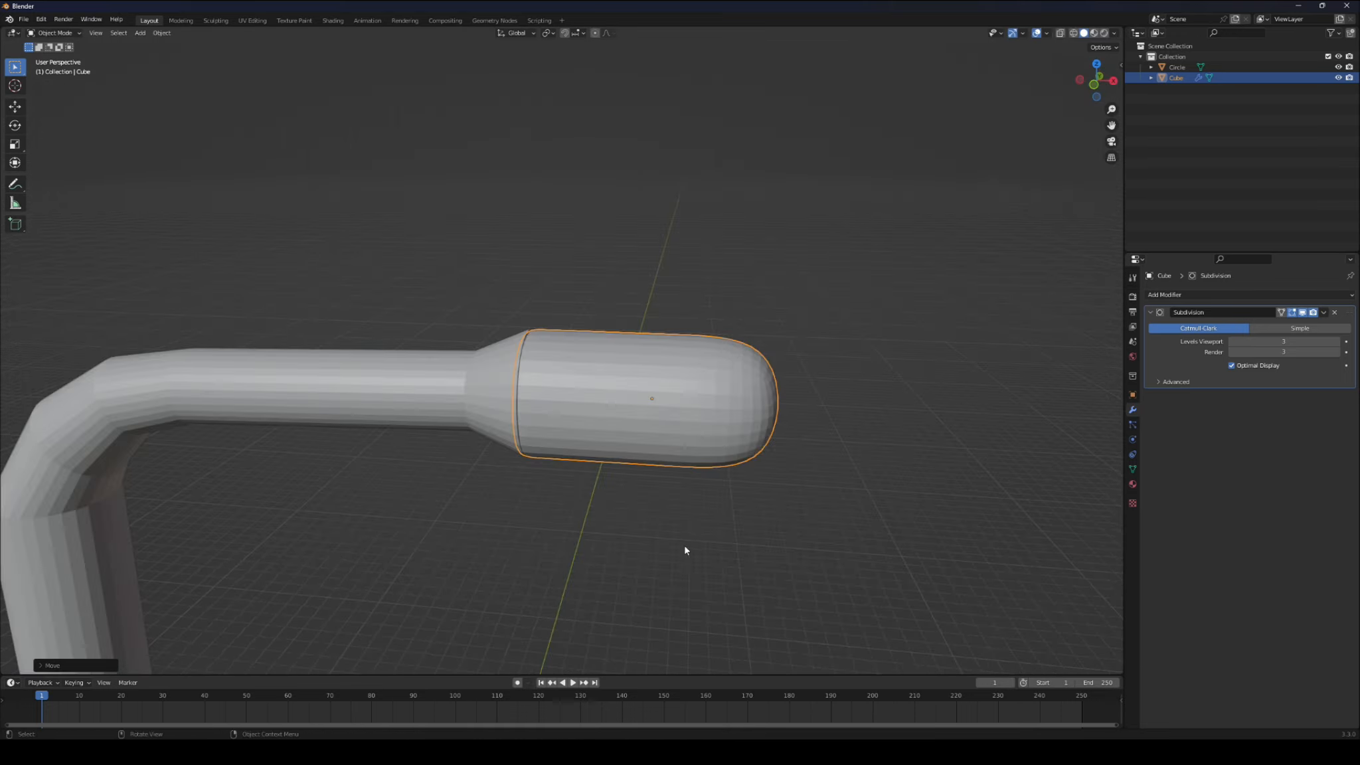
key(shift+d)
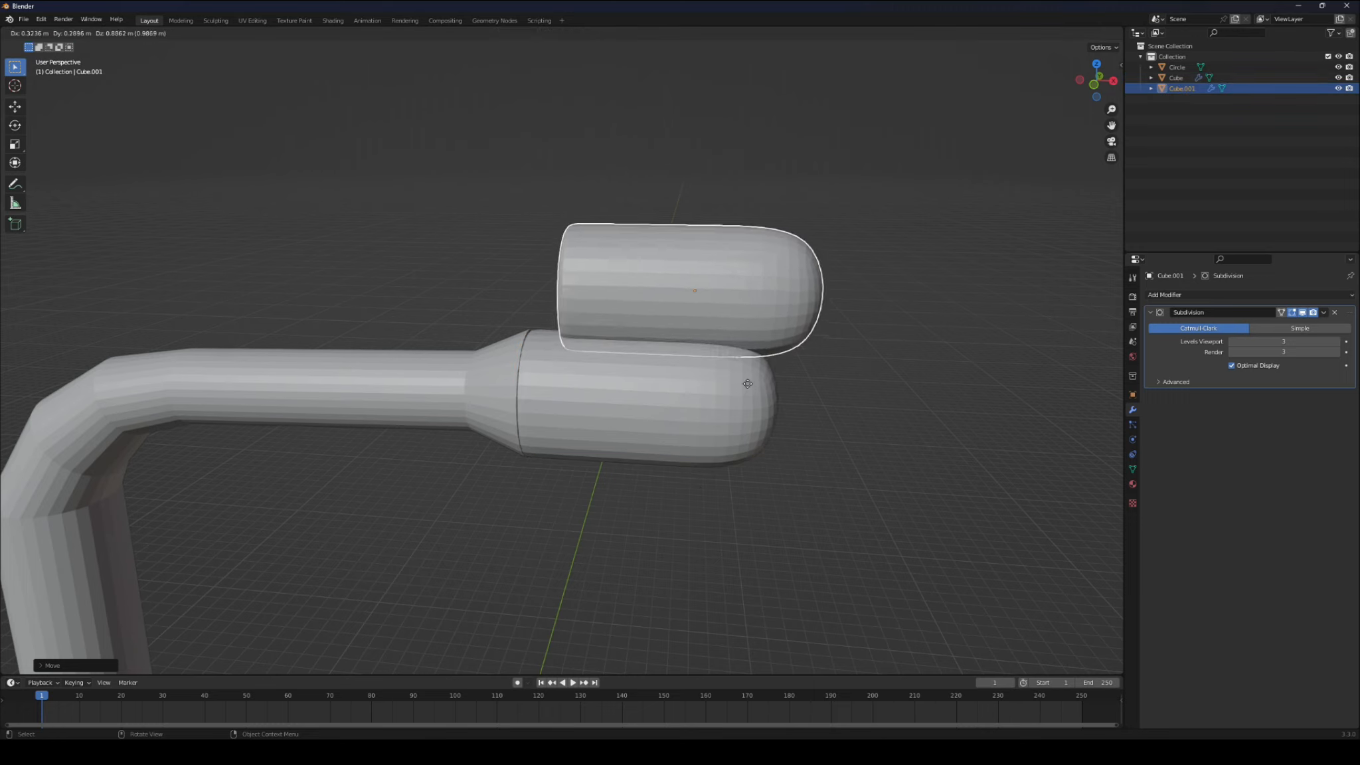
right_click(745, 384)
middle_drag(728, 382, 675, 373)
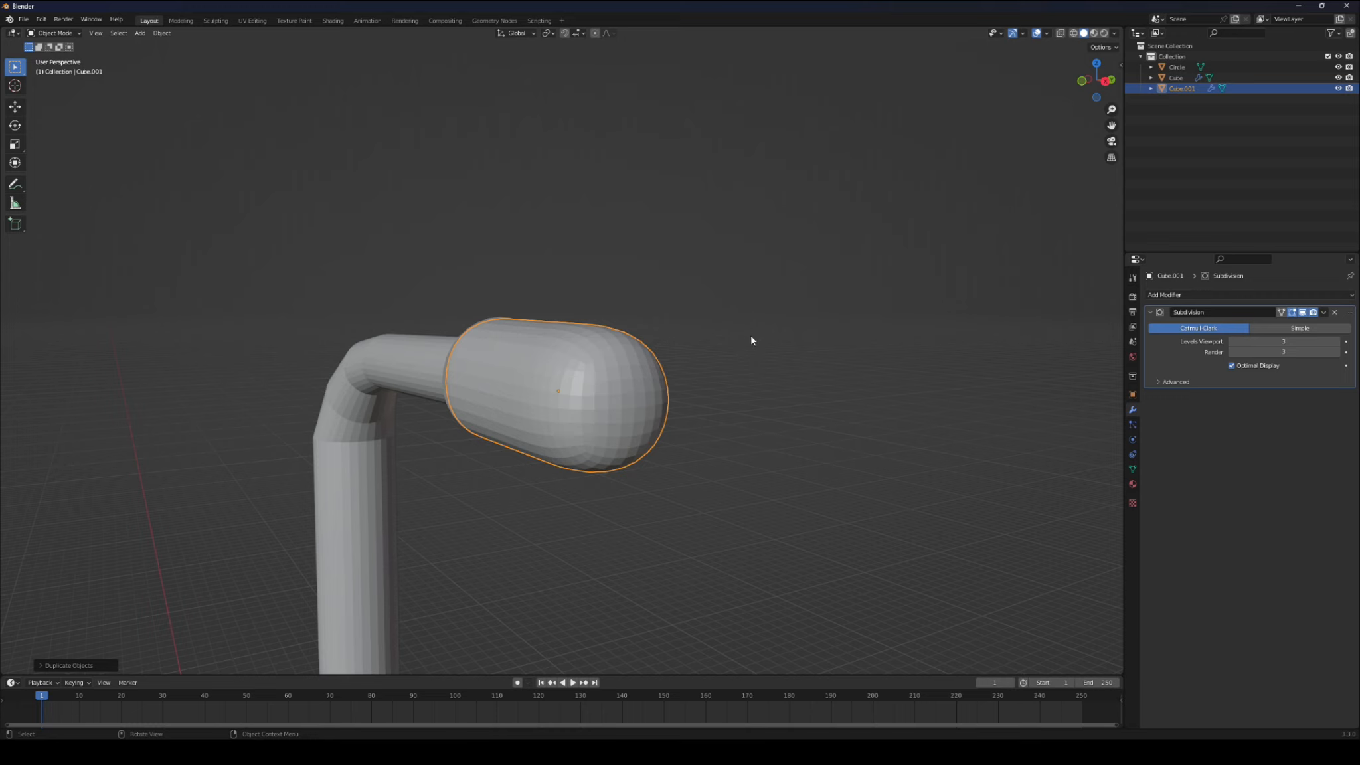
- Scale the duplicated lamp head up about 1.07 times and, in Edit Mode, add a centred horizontal loop cut around it
key(s)
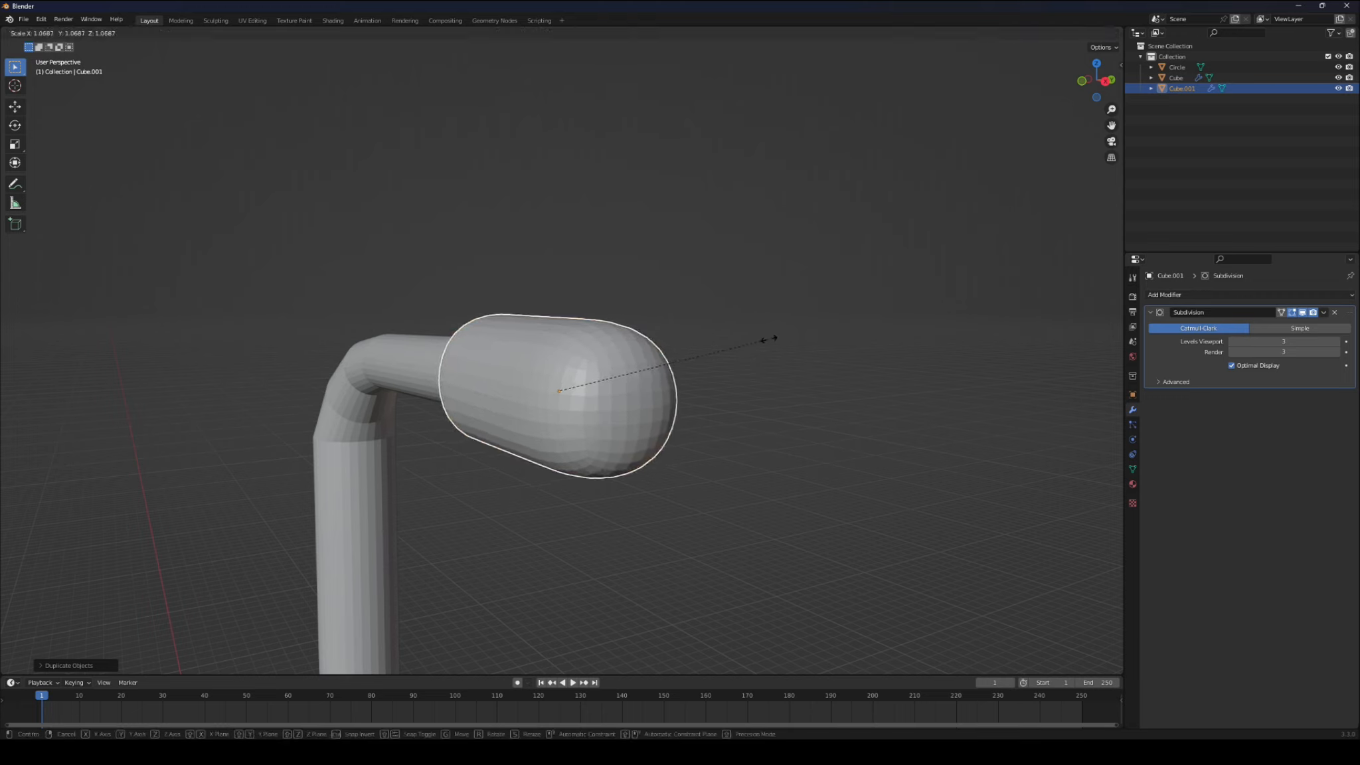
click(744, 342)
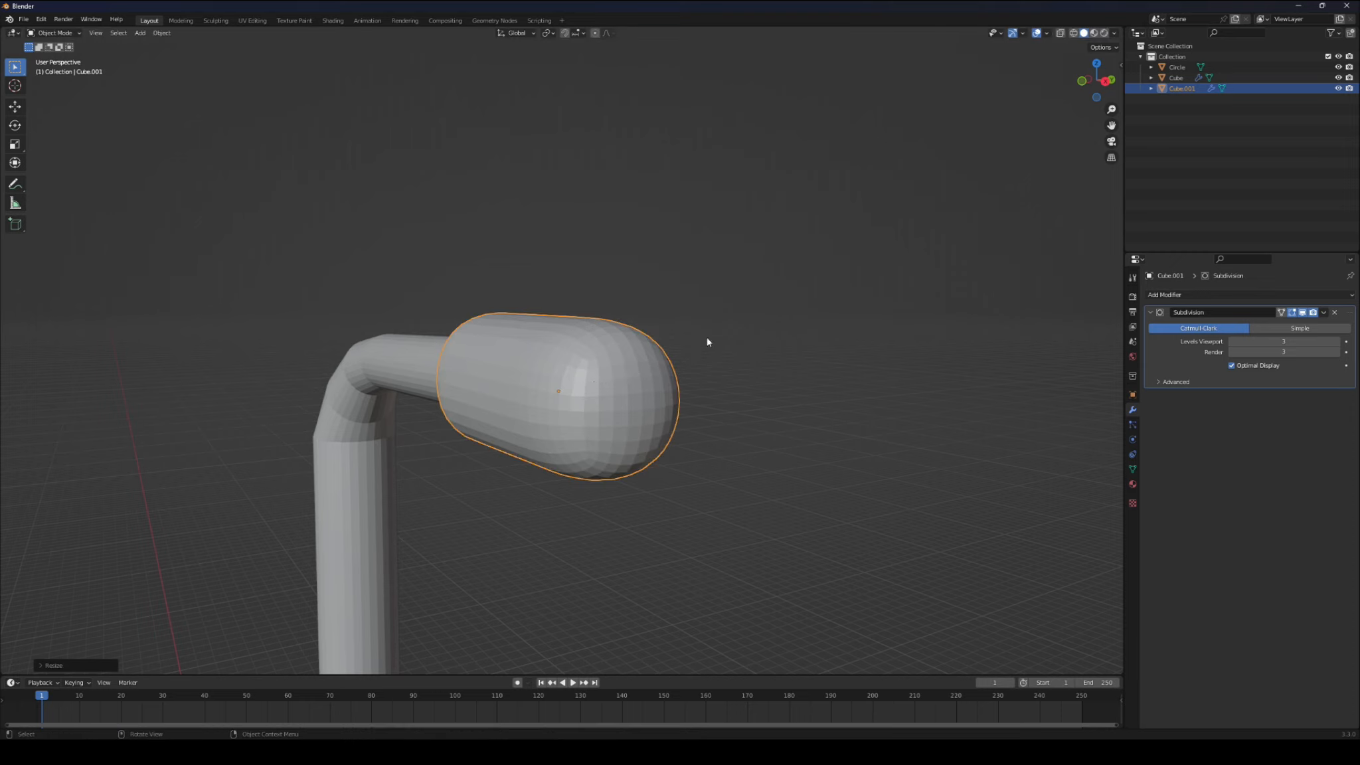
scroll(744, 352, up, 4)
middle_drag(749, 359, 721, 344)
click(81, 34)
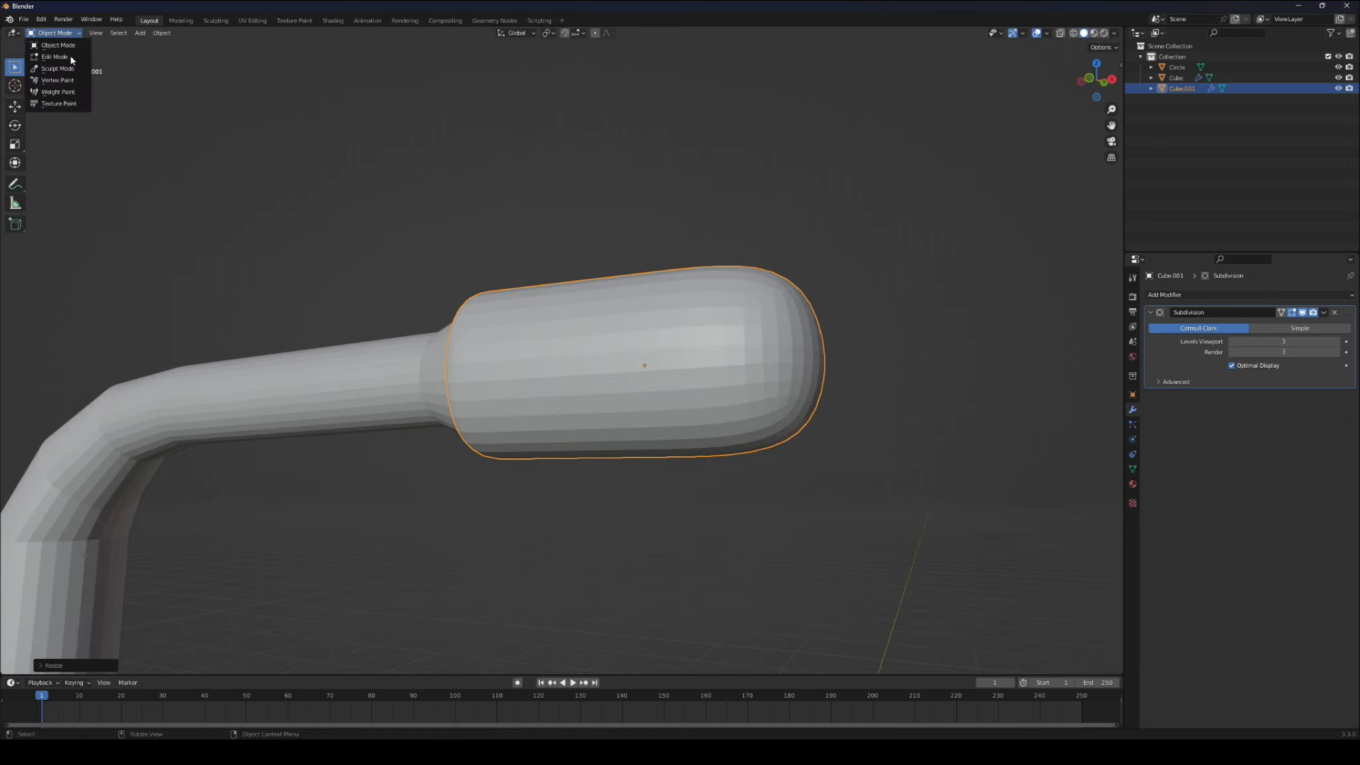
click(60, 62)
middle_drag(566, 299, 604, 309)
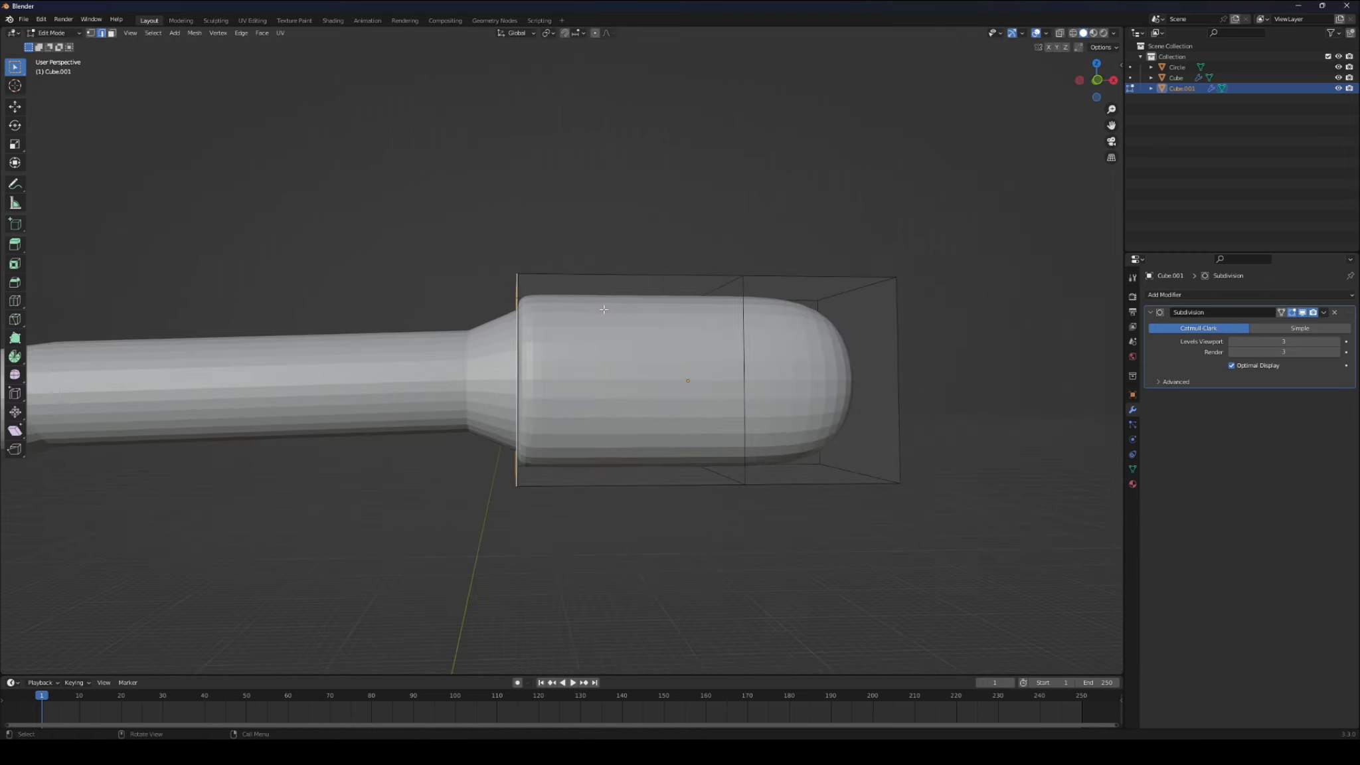
key(ctrl+r)
click(747, 415)
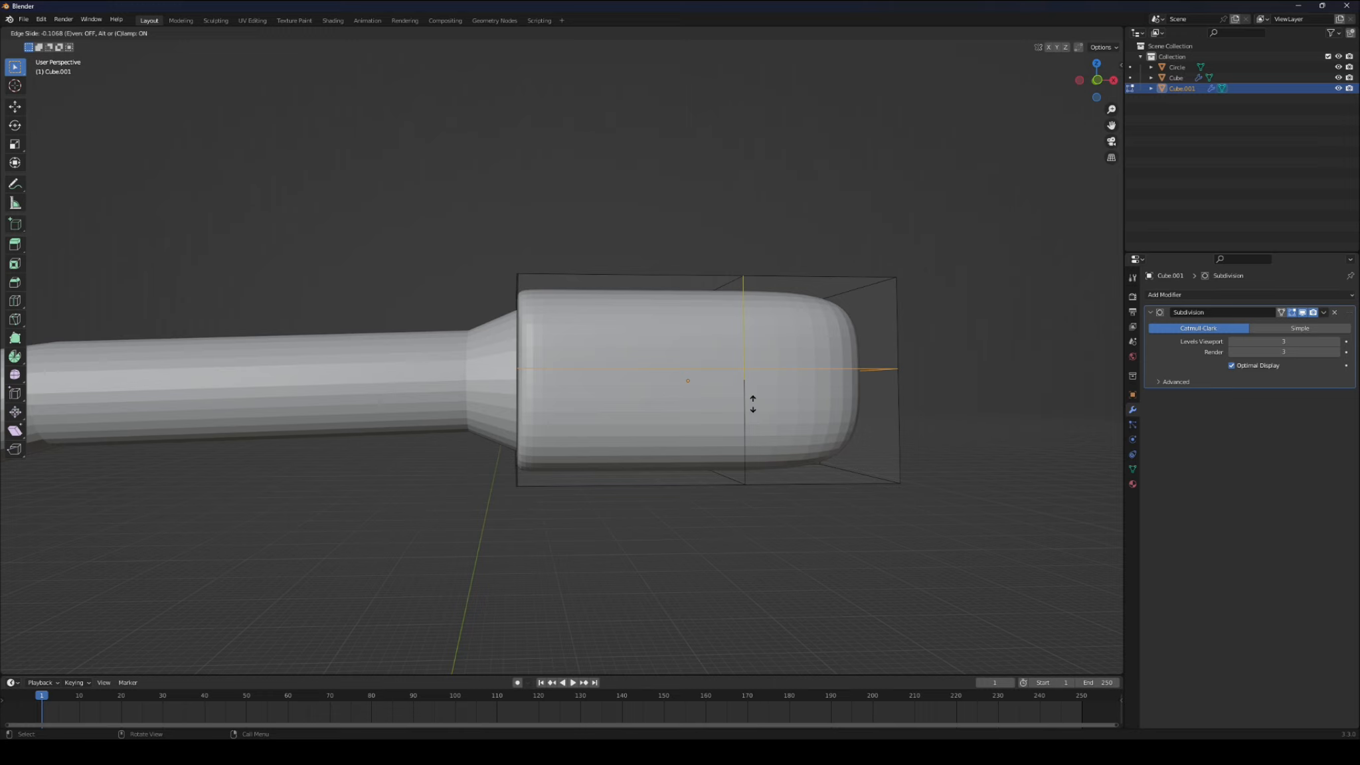
right_click(735, 397)
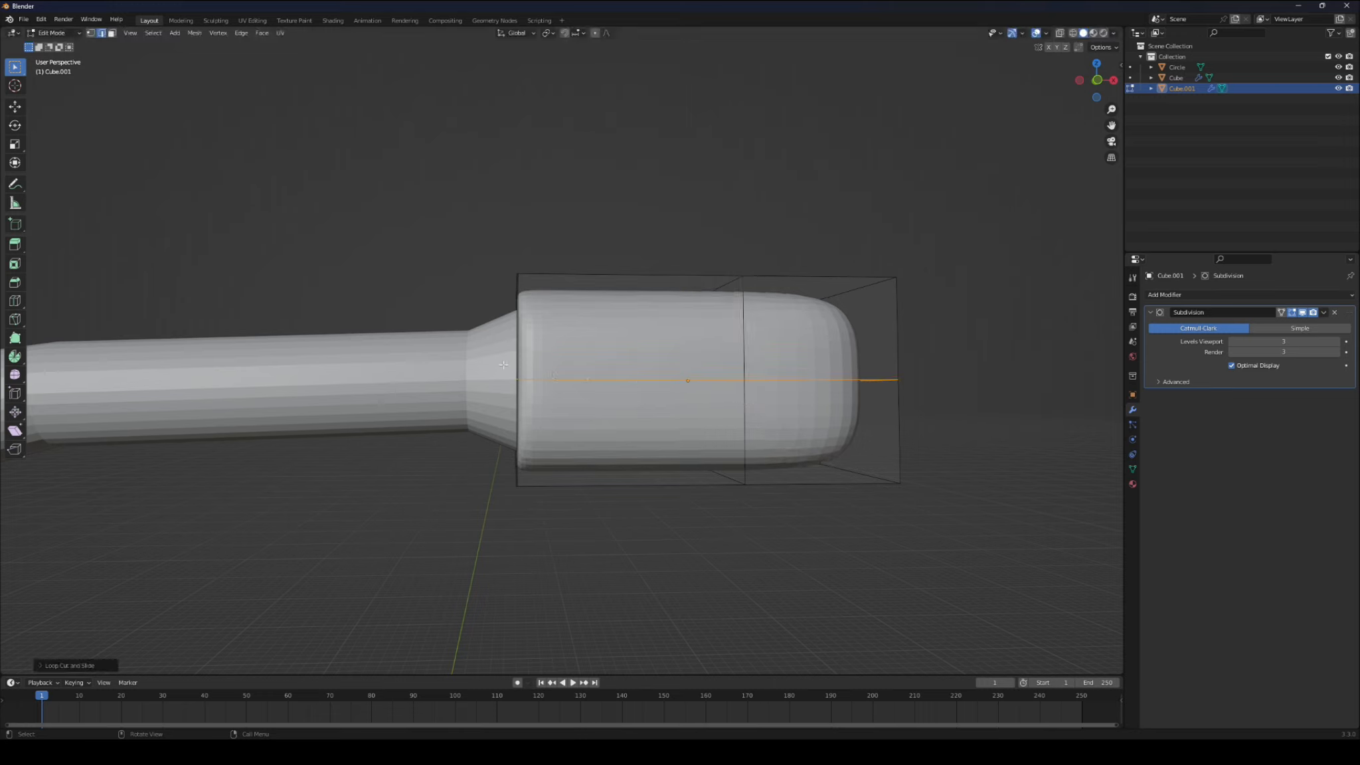
- Select the side, end and underside faces of the copy's lower half and delete them, leaving only the upper shell
click(111, 34)
click(613, 407)
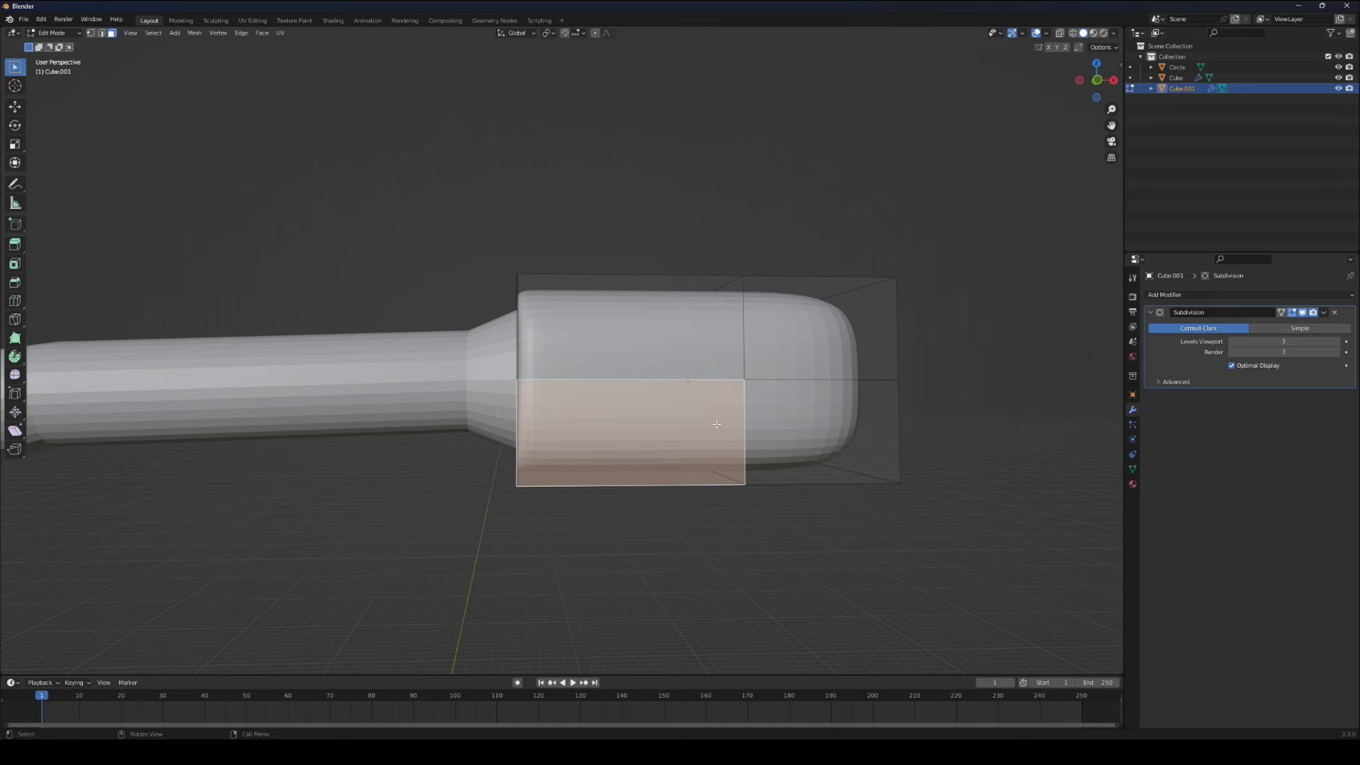
shift+click(820, 431)
middle_drag(820, 431, 692, 349)
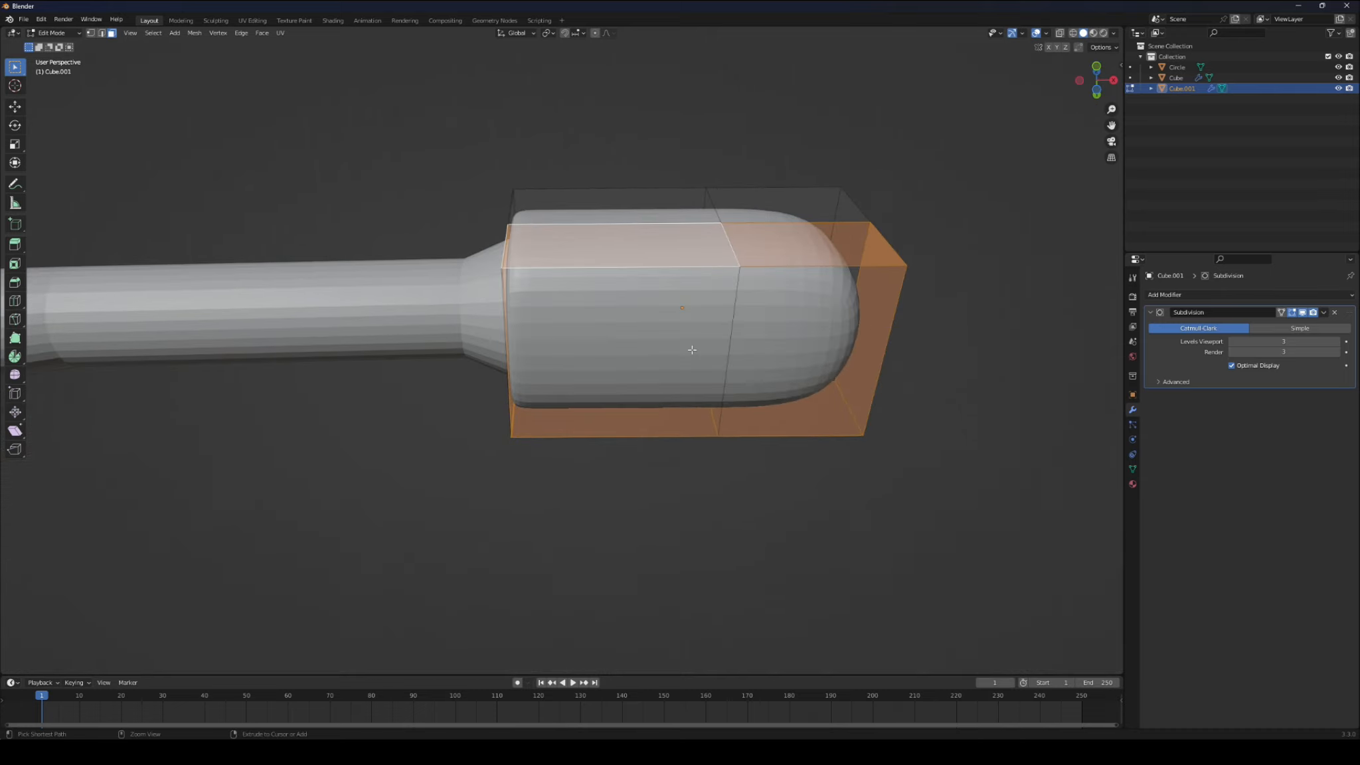
ctrl+click(796, 354)
key(x)
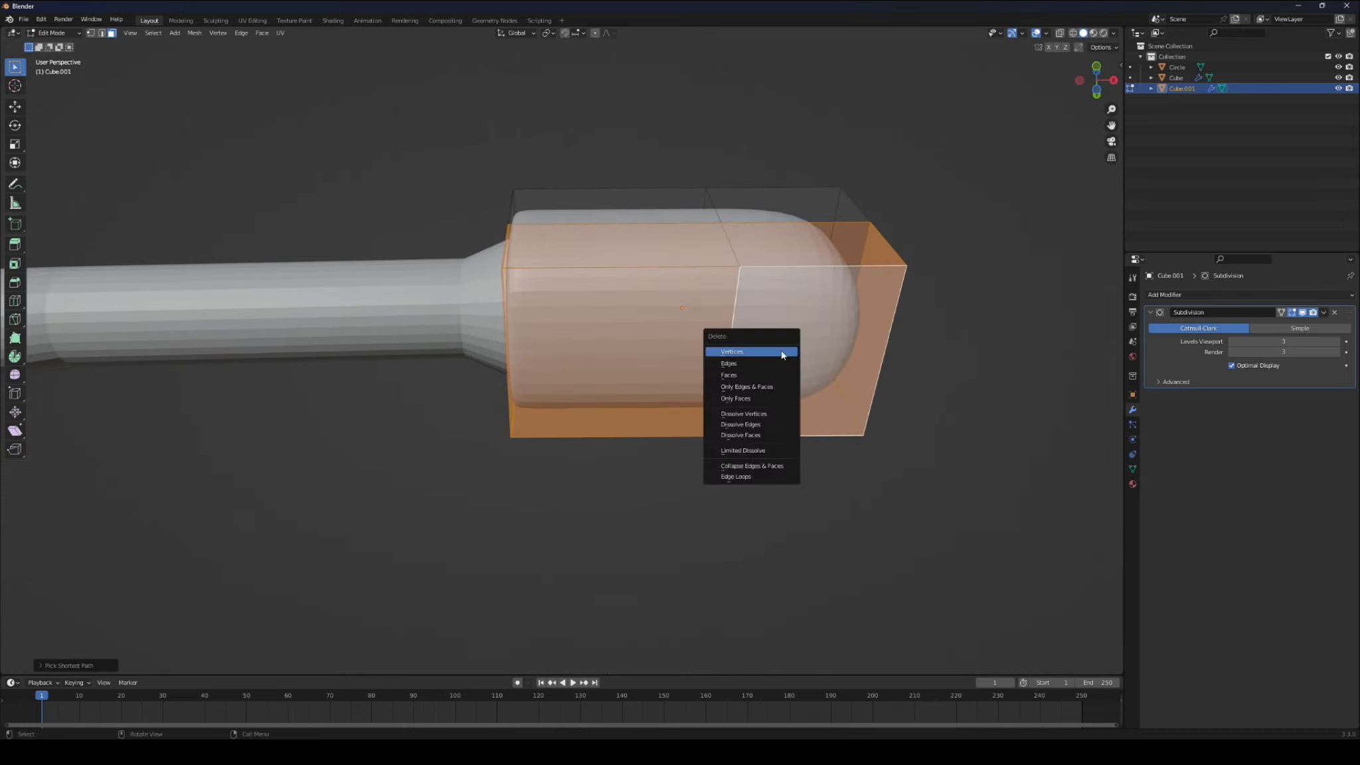
click(783, 376)
middle_drag(783, 376, 661, 392)
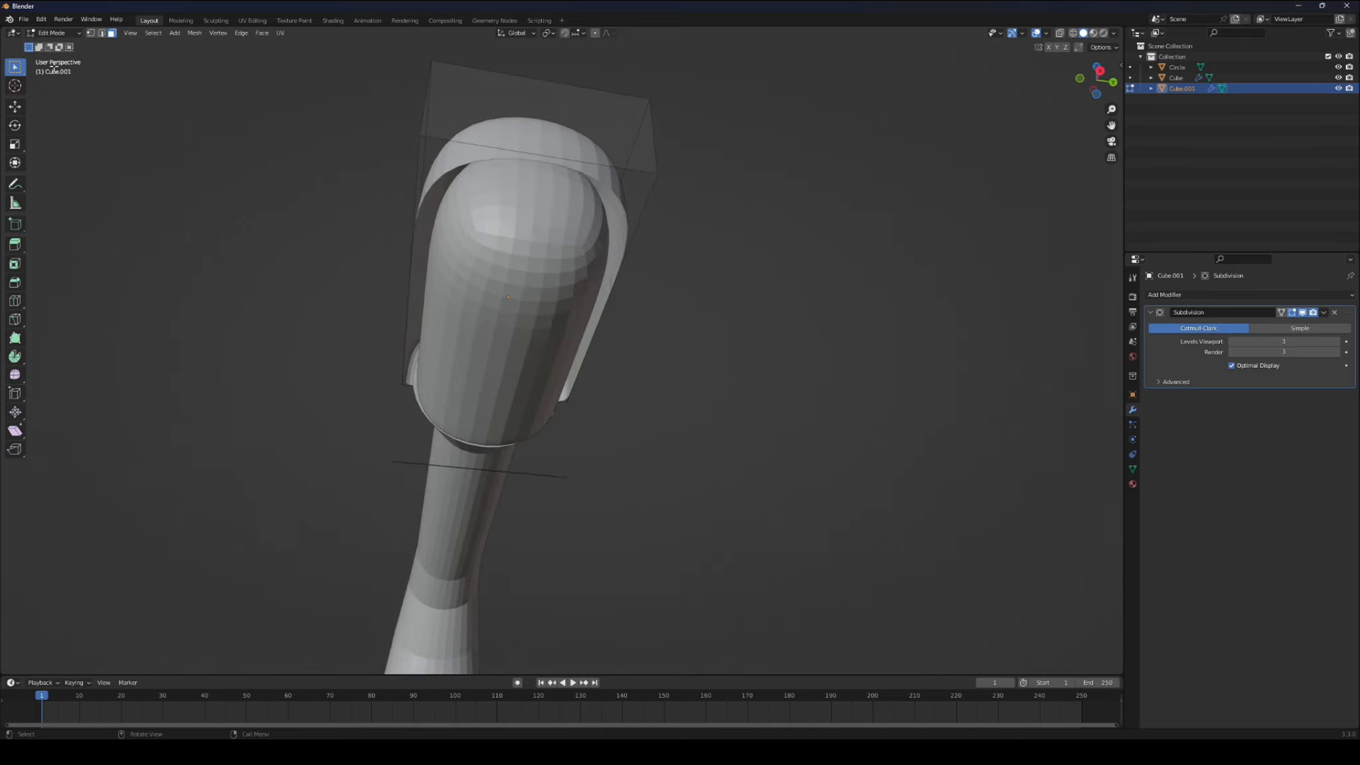
- Delete the leftover edges hanging below the arm at the arm-side end of the shell
click(64, 35)
click(53, 43)
middle_drag(584, 174, 546, 387)
click(49, 36)
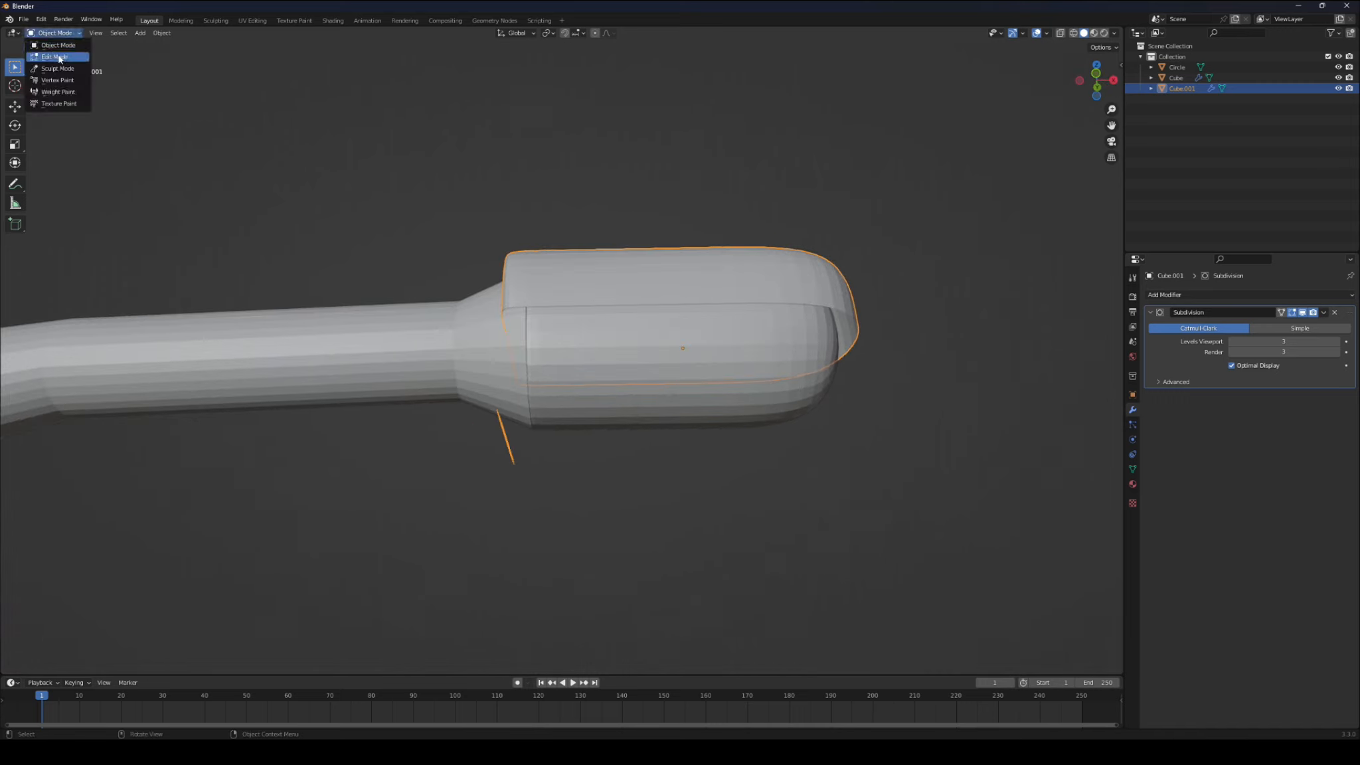
click(53, 57)
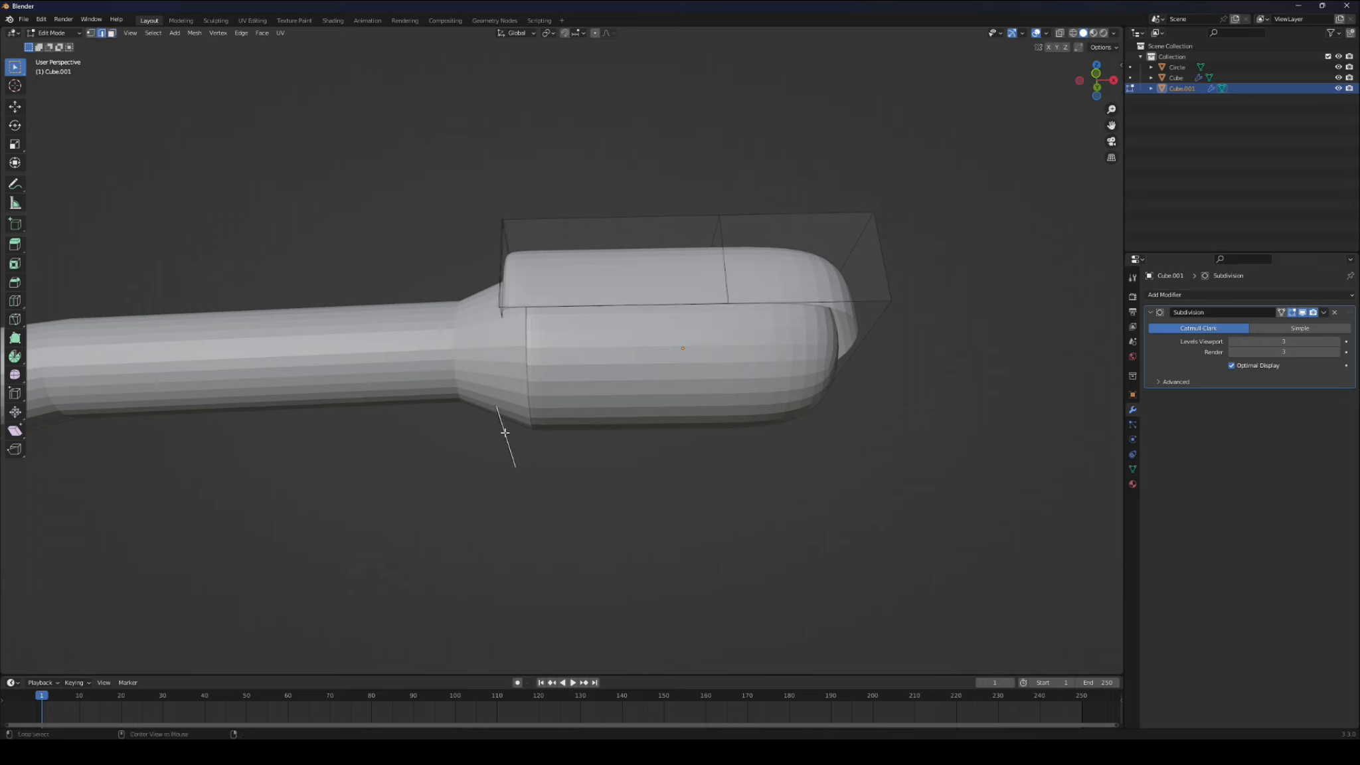
key(a)
key(alt+a)
scroll(491, 430, up, 5)
ctrl+click(390, 534)
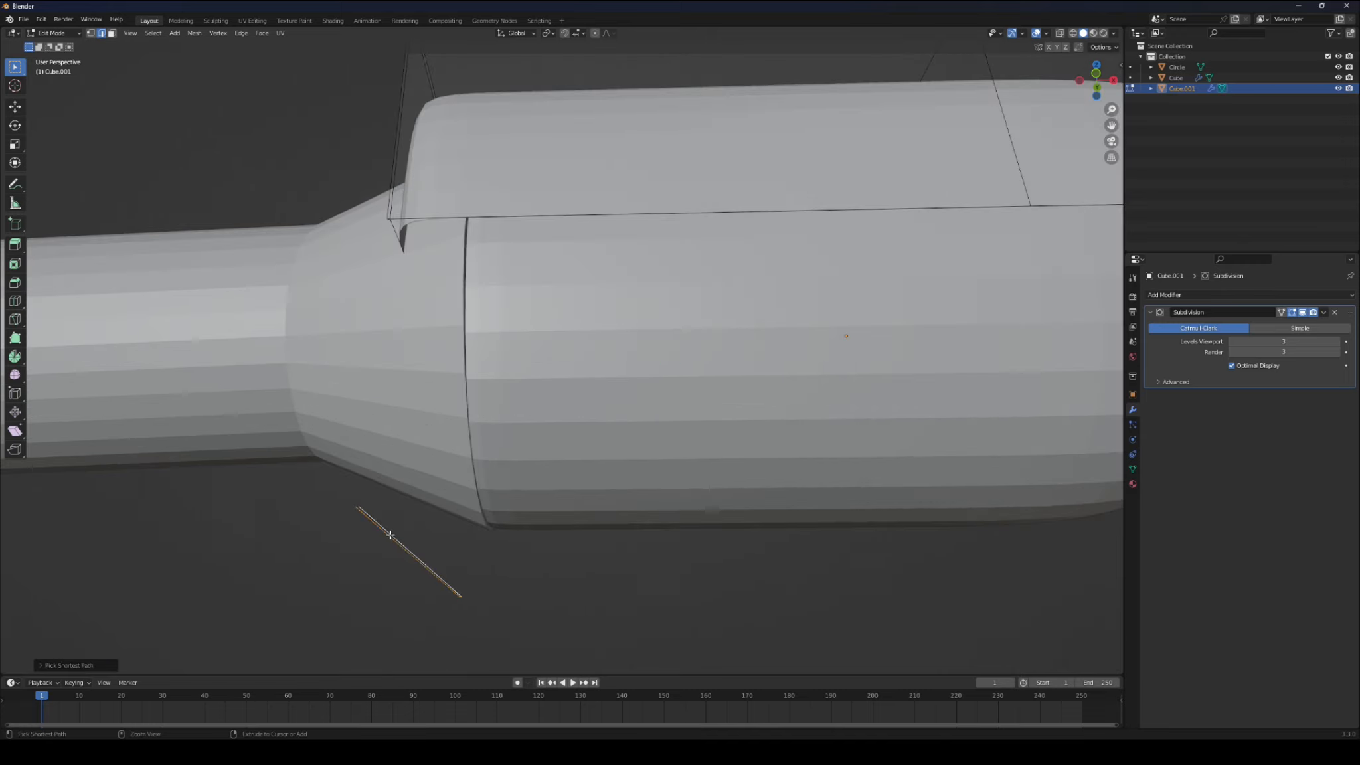
ctrl+click(387, 535)
ctrl+click(455, 567)
middle_drag(455, 566, 534, 477)
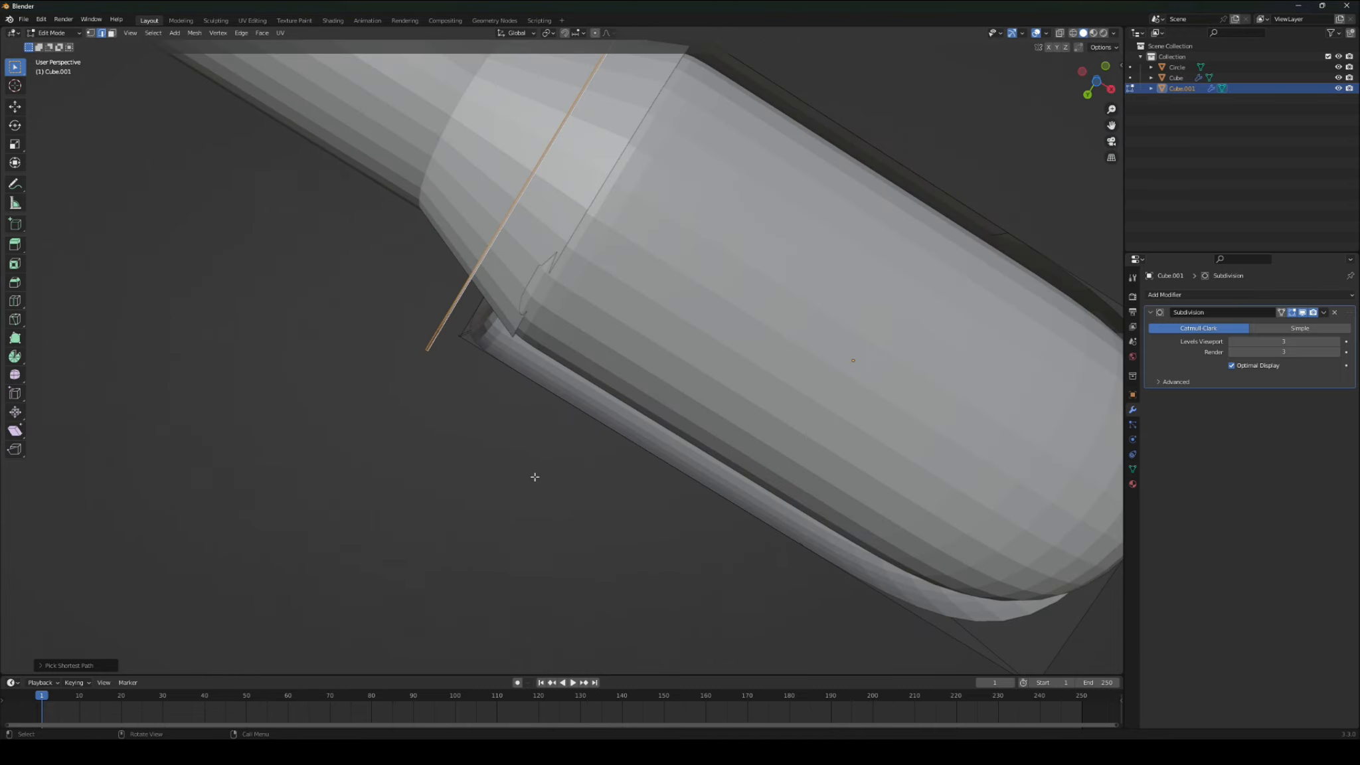
ctrl+click(427, 350)
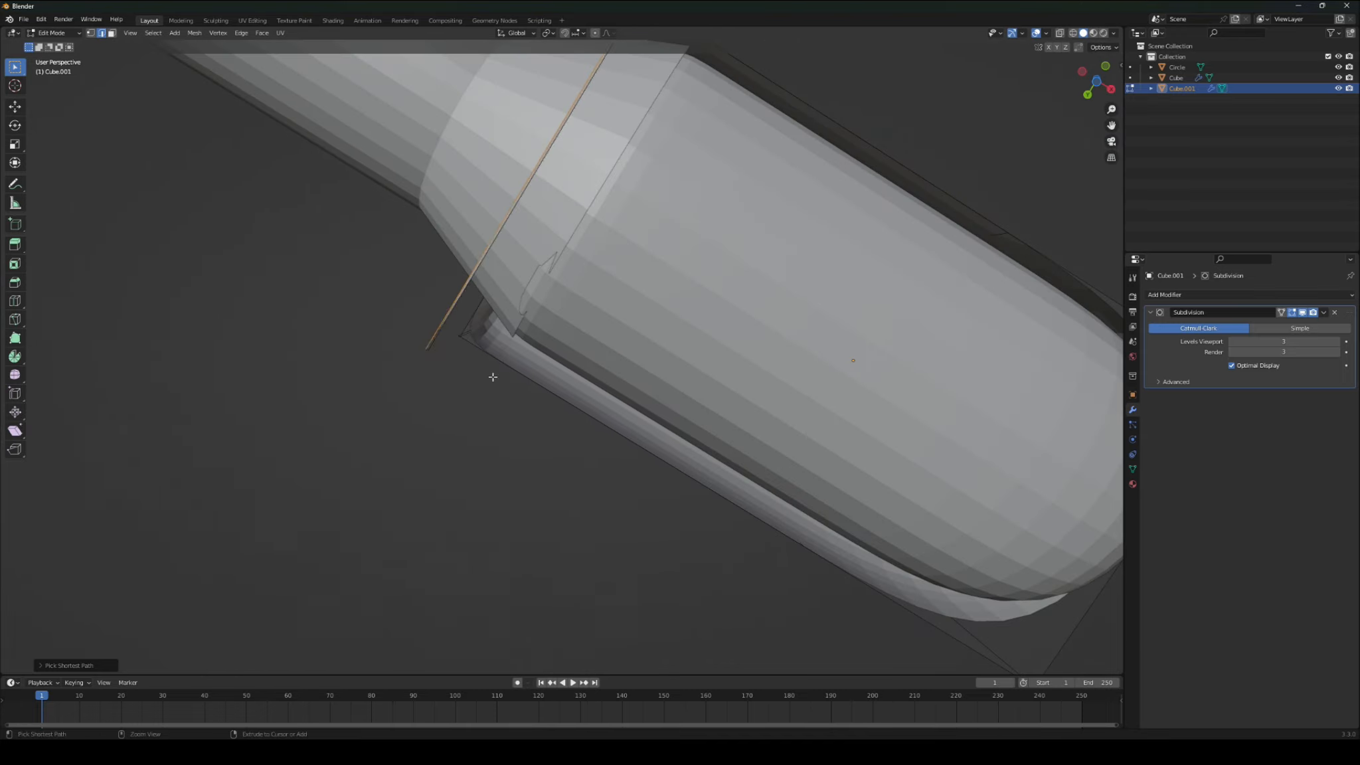
shift+click(428, 354)
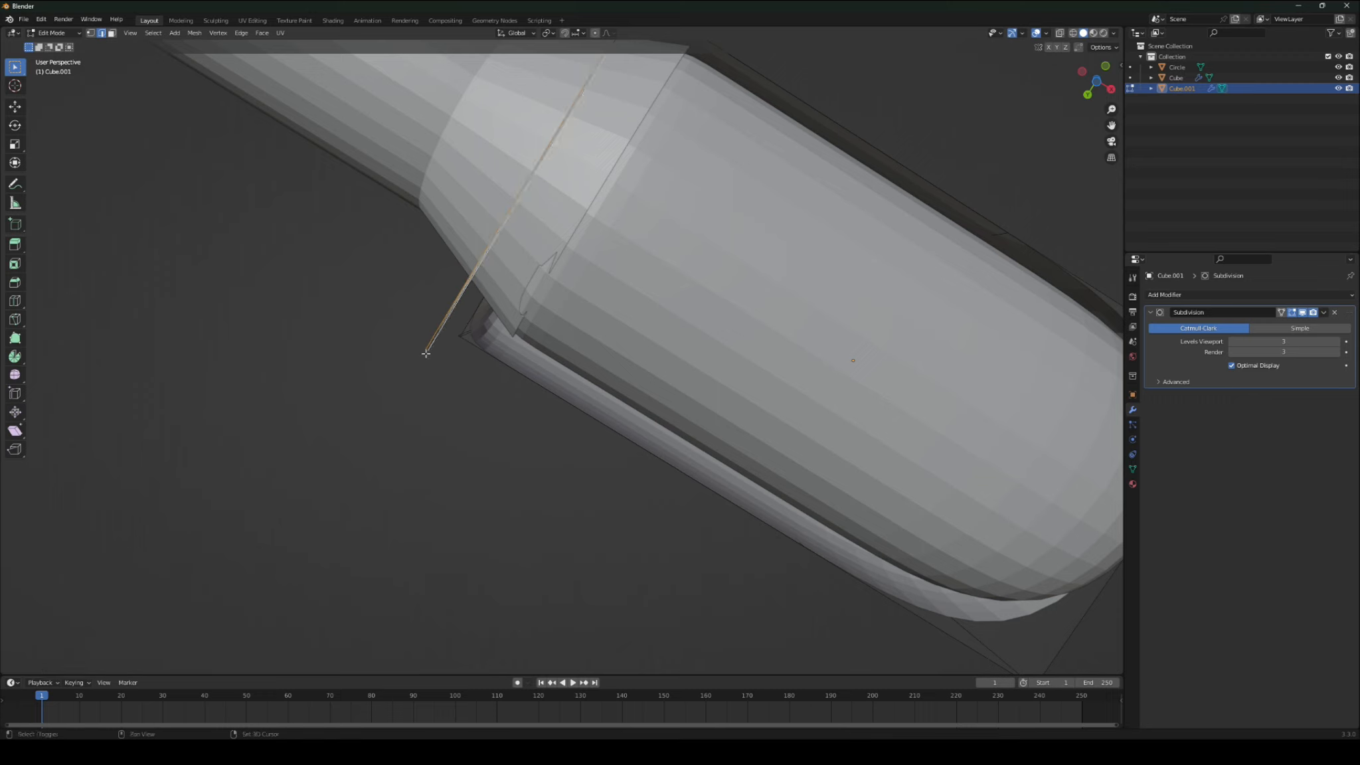
shift+click(428, 352)
shift+click(431, 349)
shift+click(430, 351)
middle_drag(432, 346, 495, 373)
key(x)
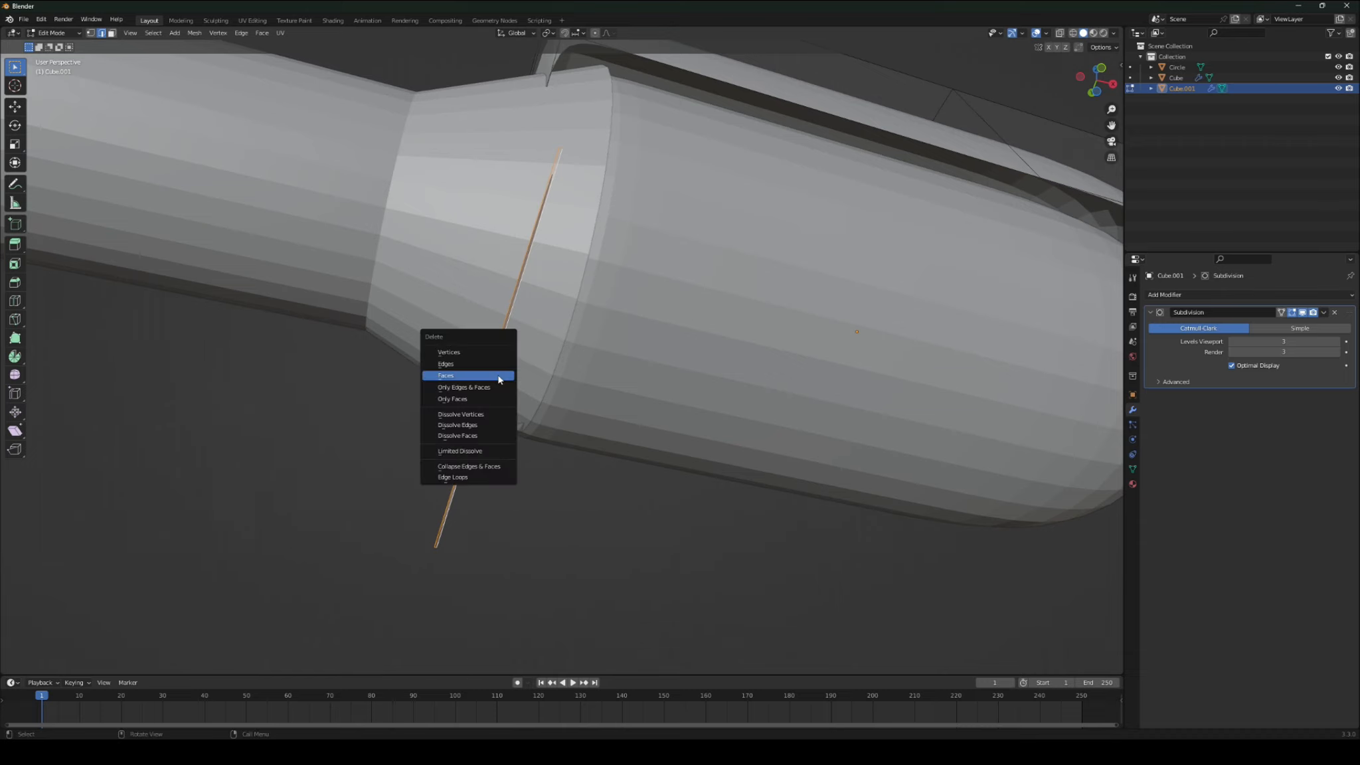
click(497, 364)
scroll(598, 384, down, 5)
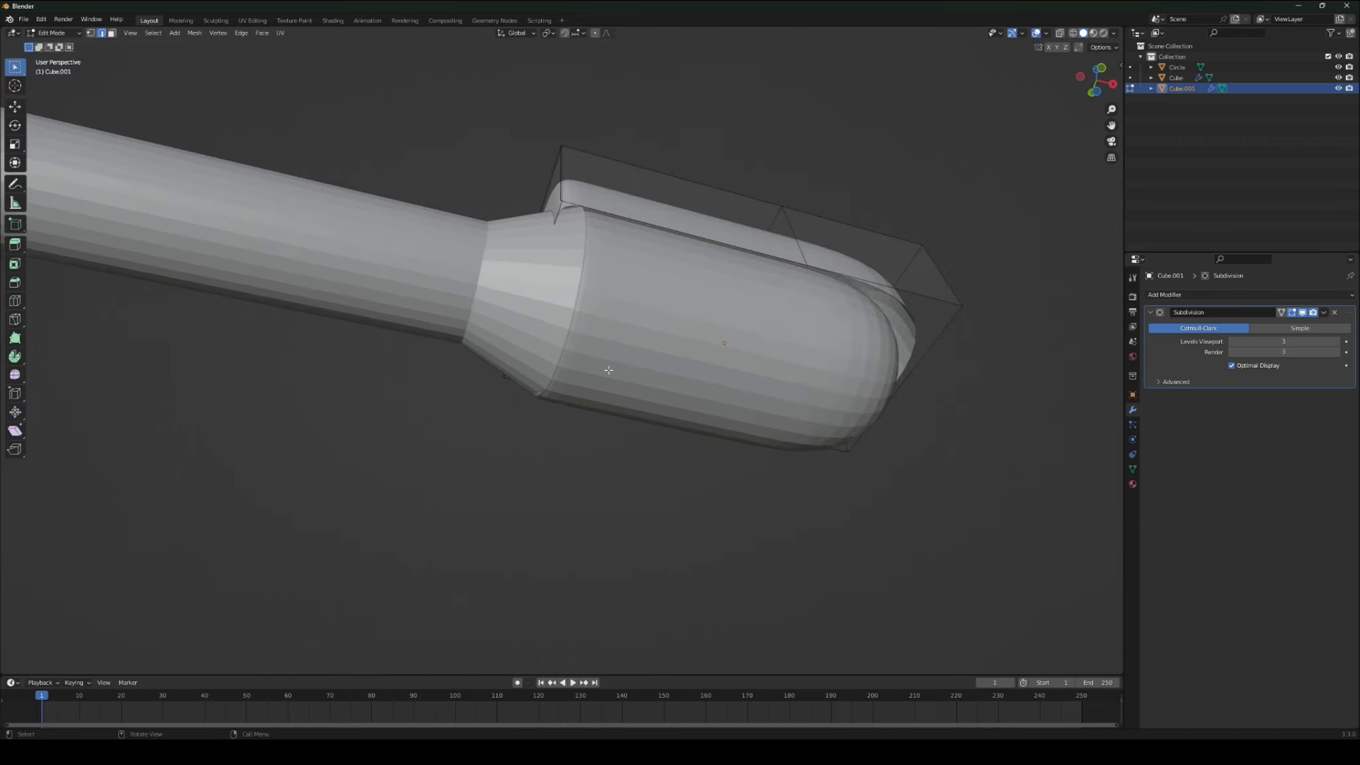
- Check the shell in Object Mode, return to Edit Mode, and select the open edge loop along its underside
click(29, 35)
click(53, 45)
middle_drag(844, 318, 759, 311)
scroll(777, 385, up, 5)
click(51, 35)
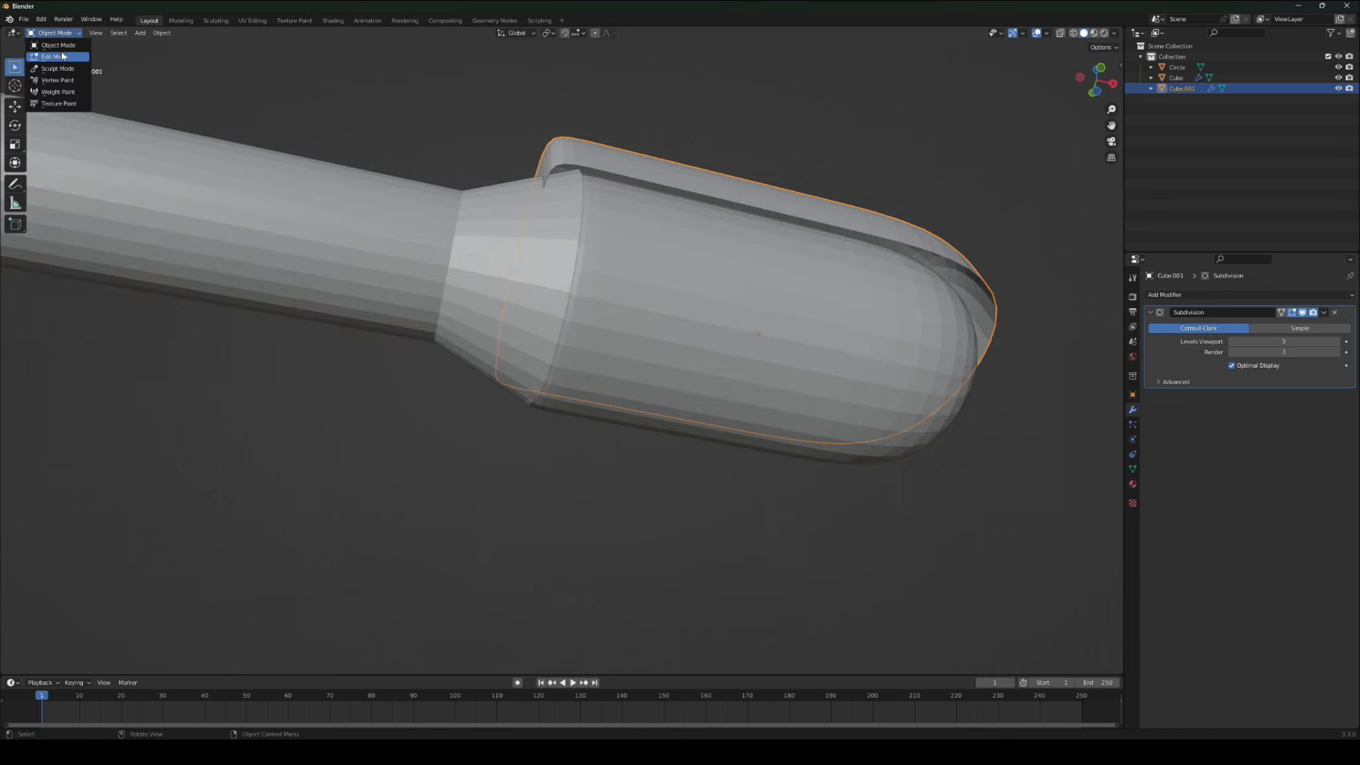
click(53, 58)
click(593, 169)
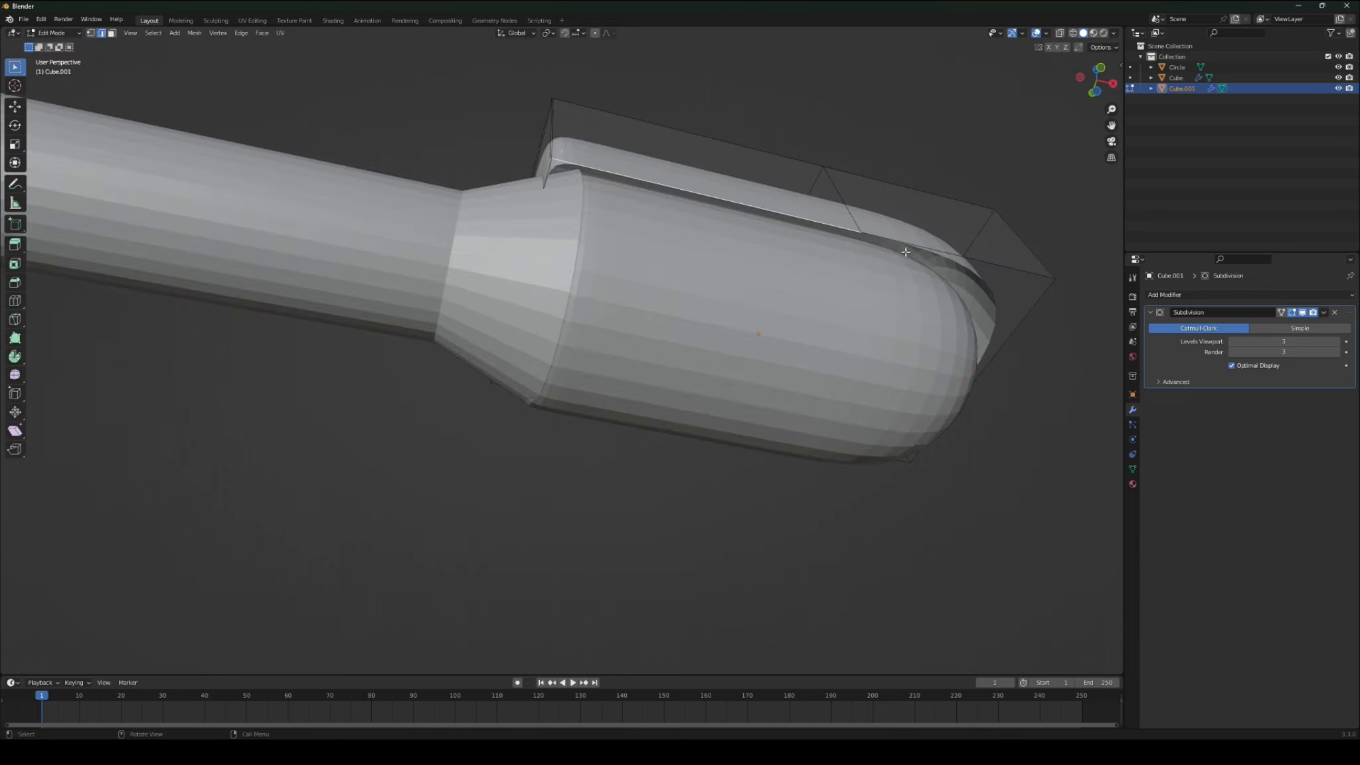
shift+click(936, 249)
middle_drag(936, 249, 670, 221)
alt+click(598, 145)
middle_drag(598, 146, 711, 130)
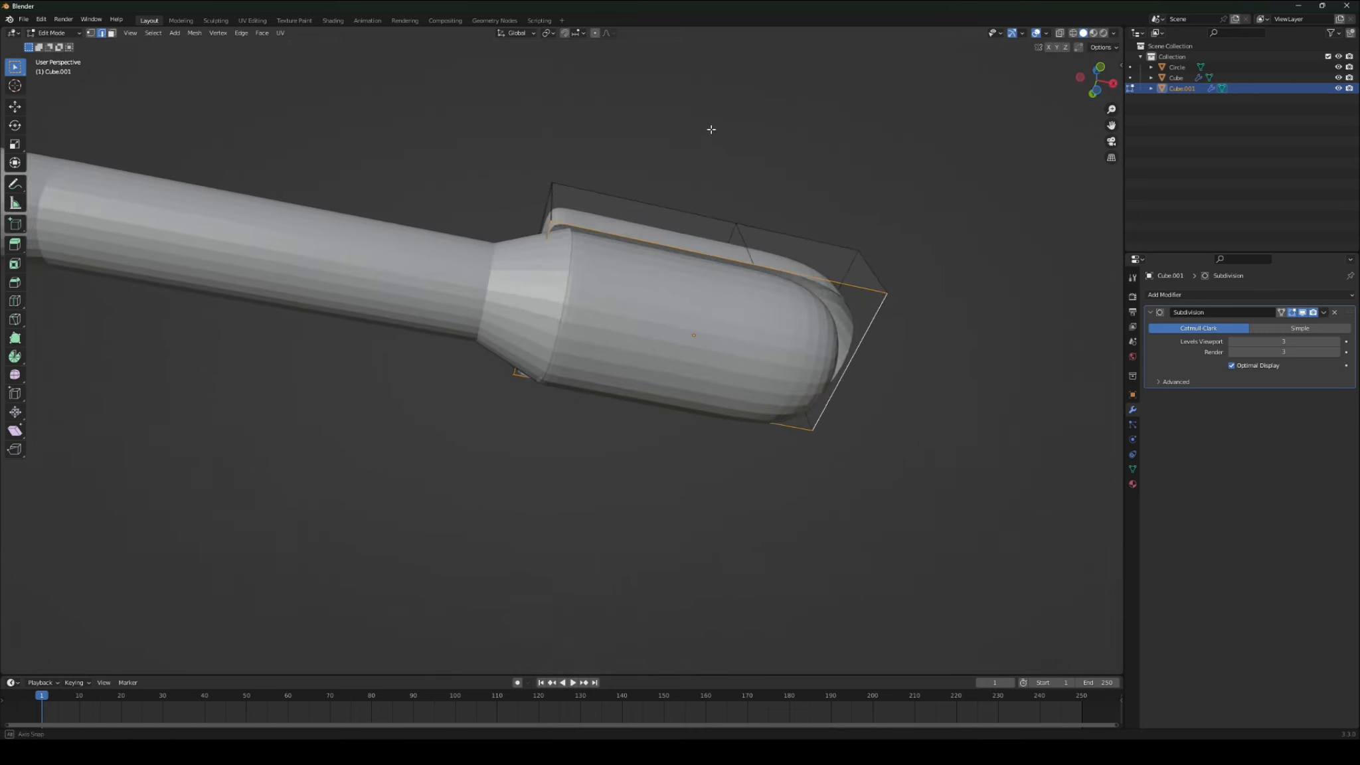
scroll(774, 167, up, 2)
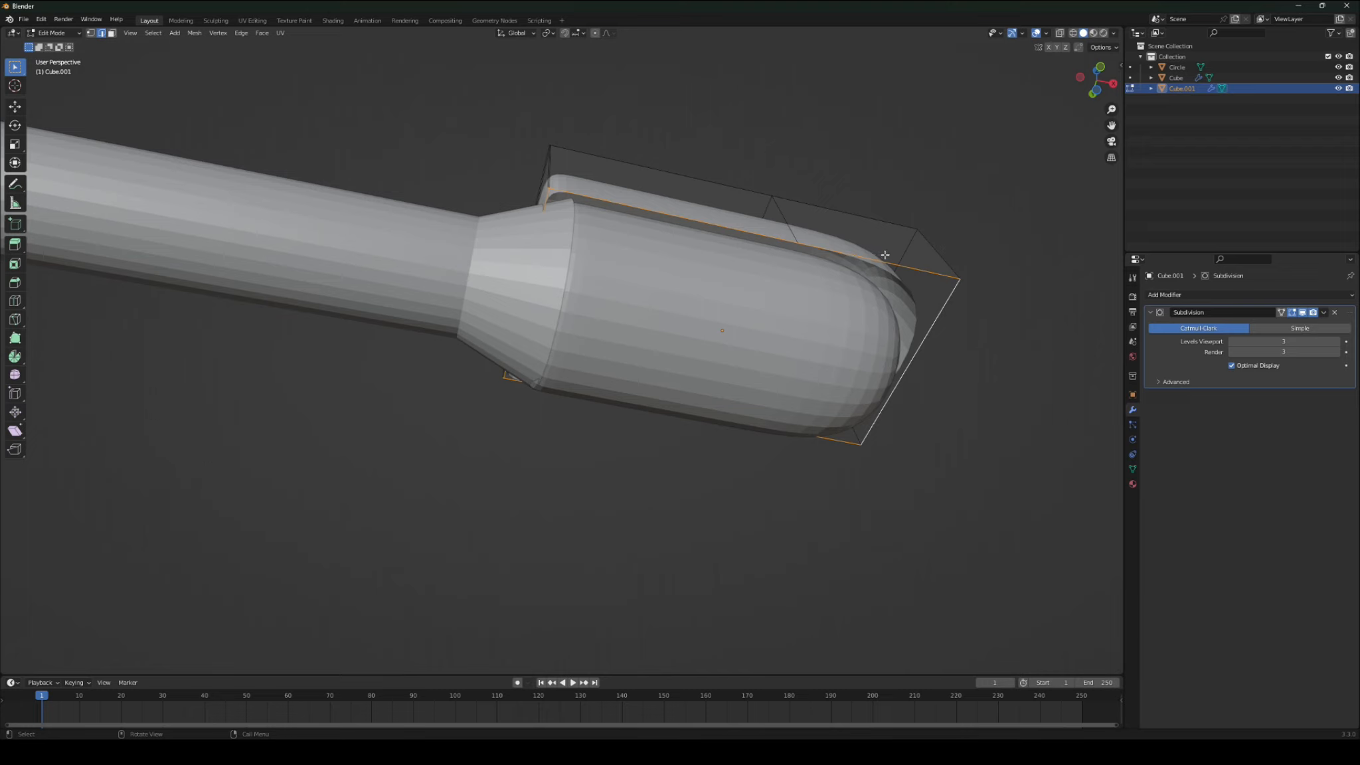
key(e)
key(s)
click(706, 306)
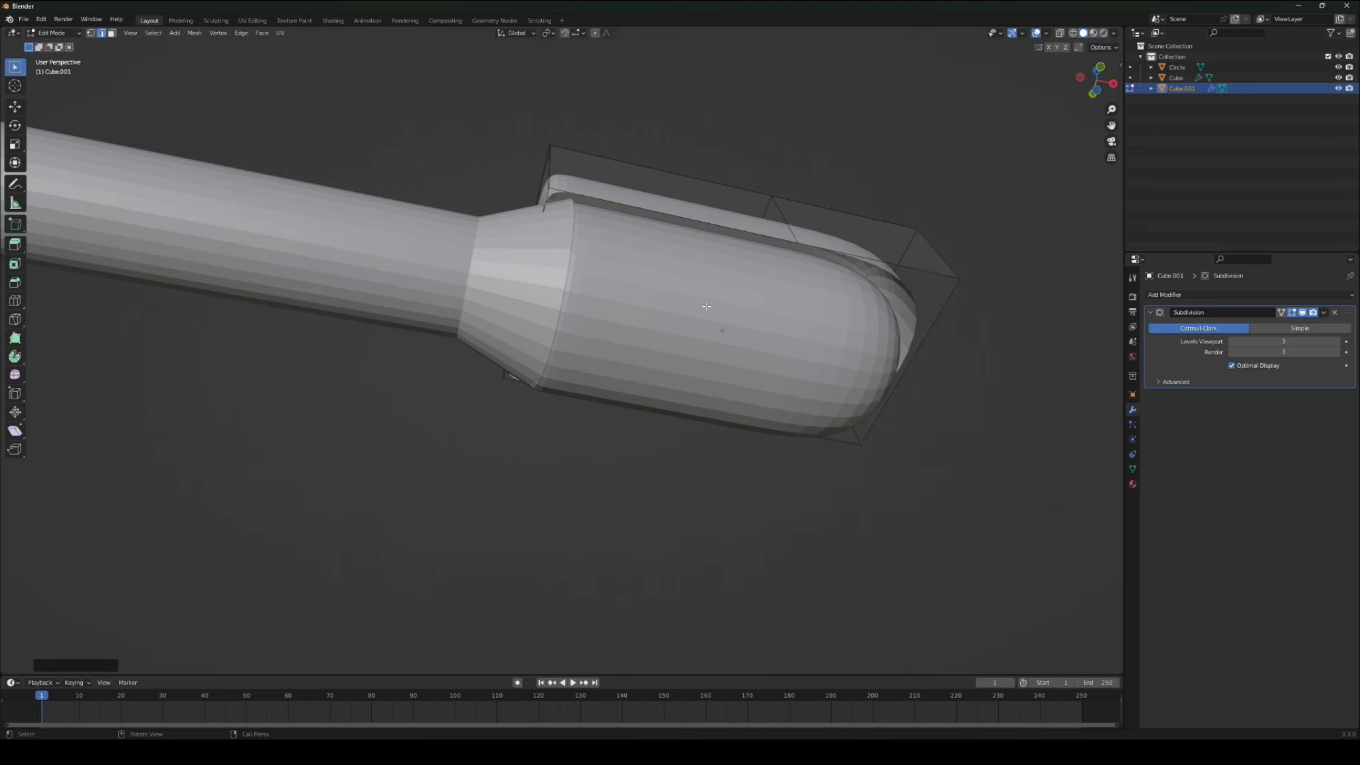
key(ctrl+z)
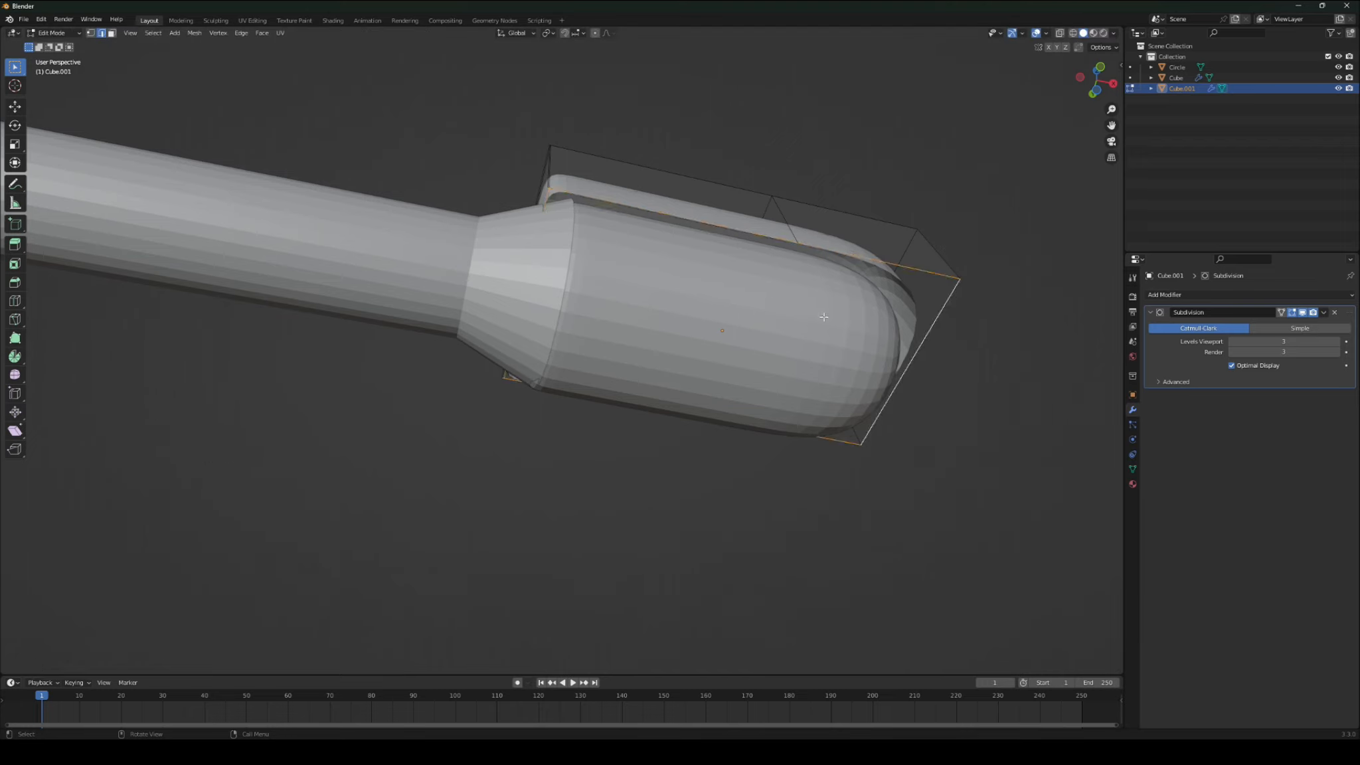
key(s)
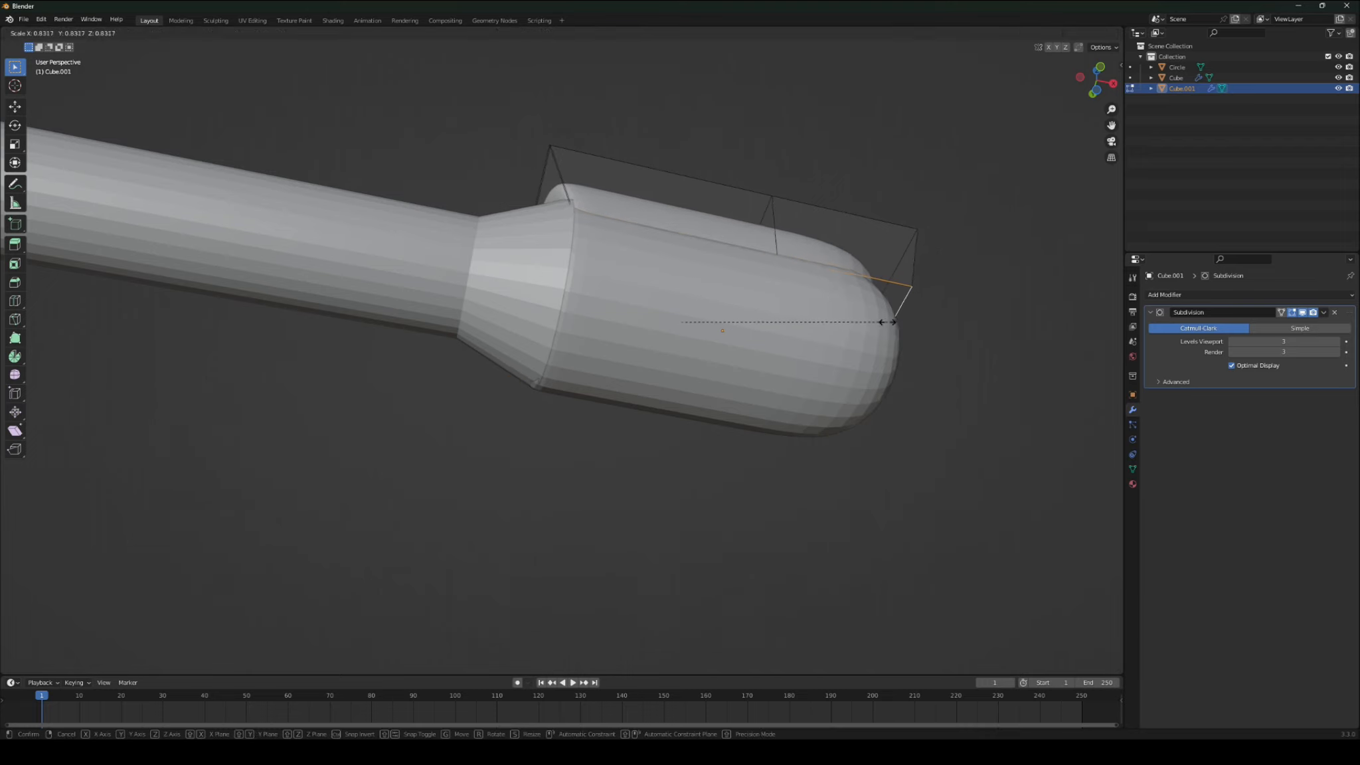
click(887, 322)
alt+click(888, 324)
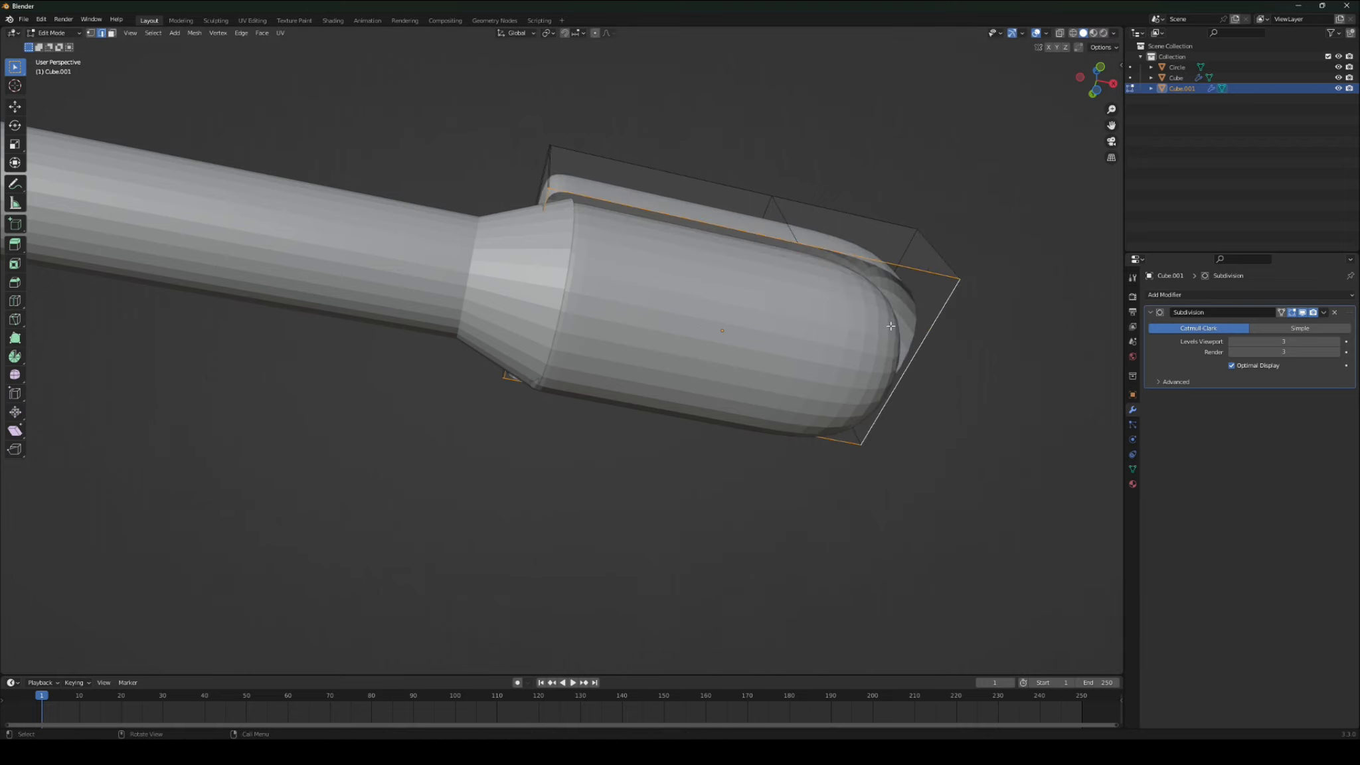
- Extrude the shell's open bottom edge loop and scale it inward to form a rim that meets the original lamp head
key(s)
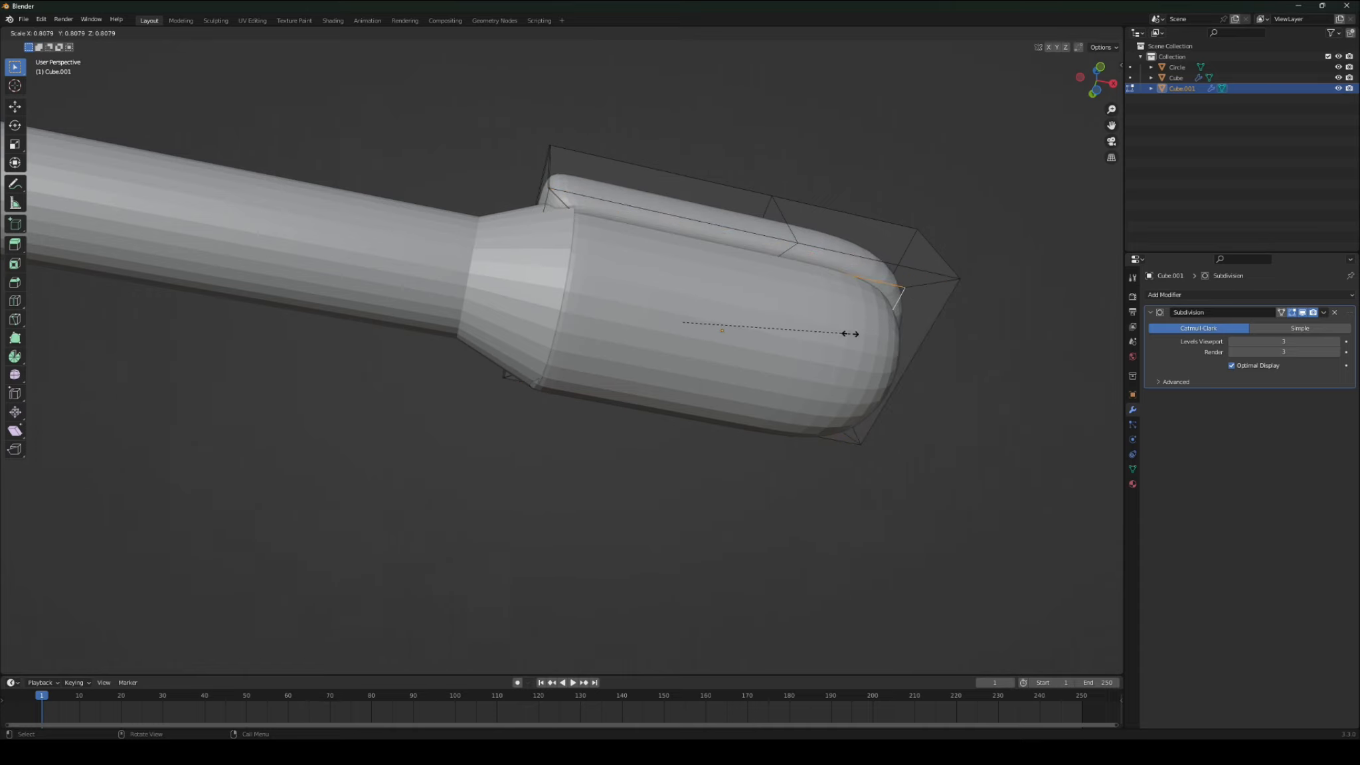
click(863, 332)
middle_drag(863, 332, 749, 340)
key(g)
key(s)
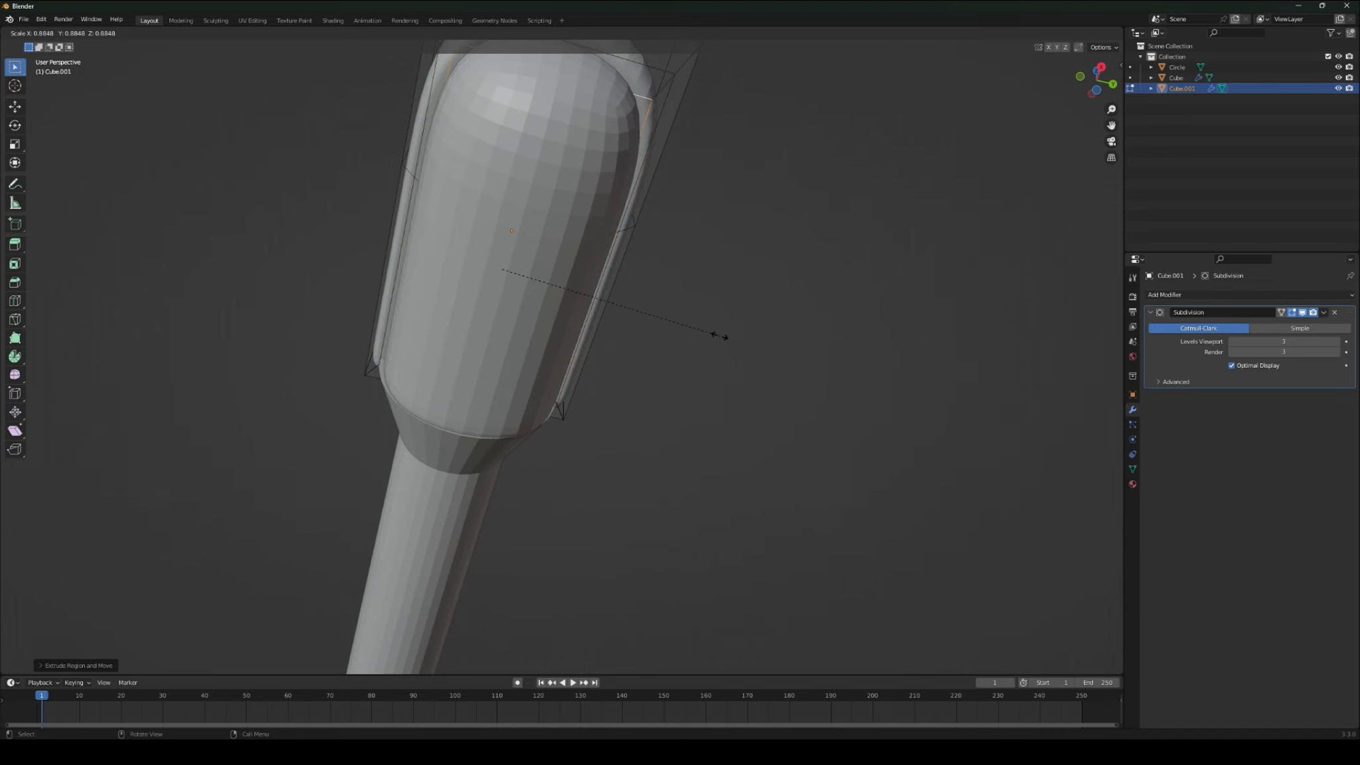
click(722, 336)
- Add a vertical loop cut around the shell and slide it close to the arm-side end
middle_drag(722, 336, 821, 406)
key(ctrl+r)
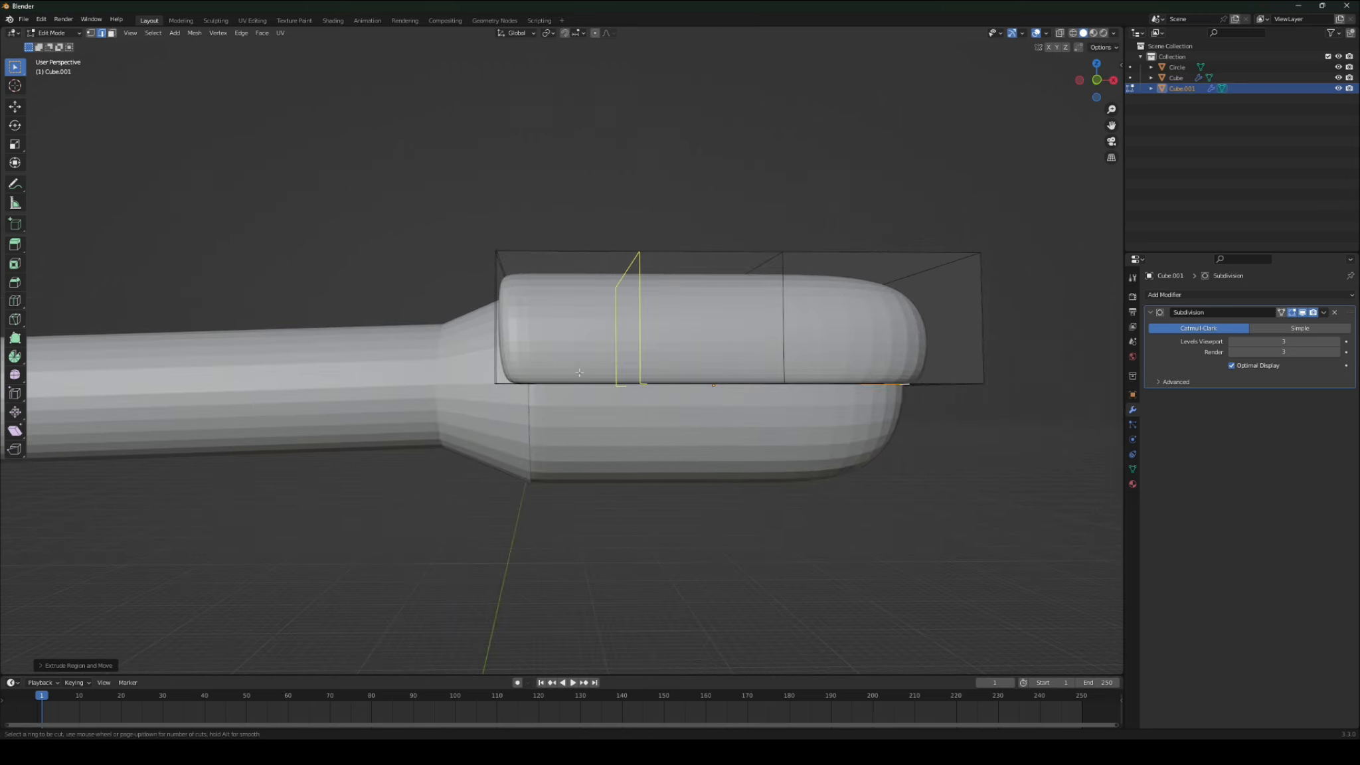
click(624, 372)
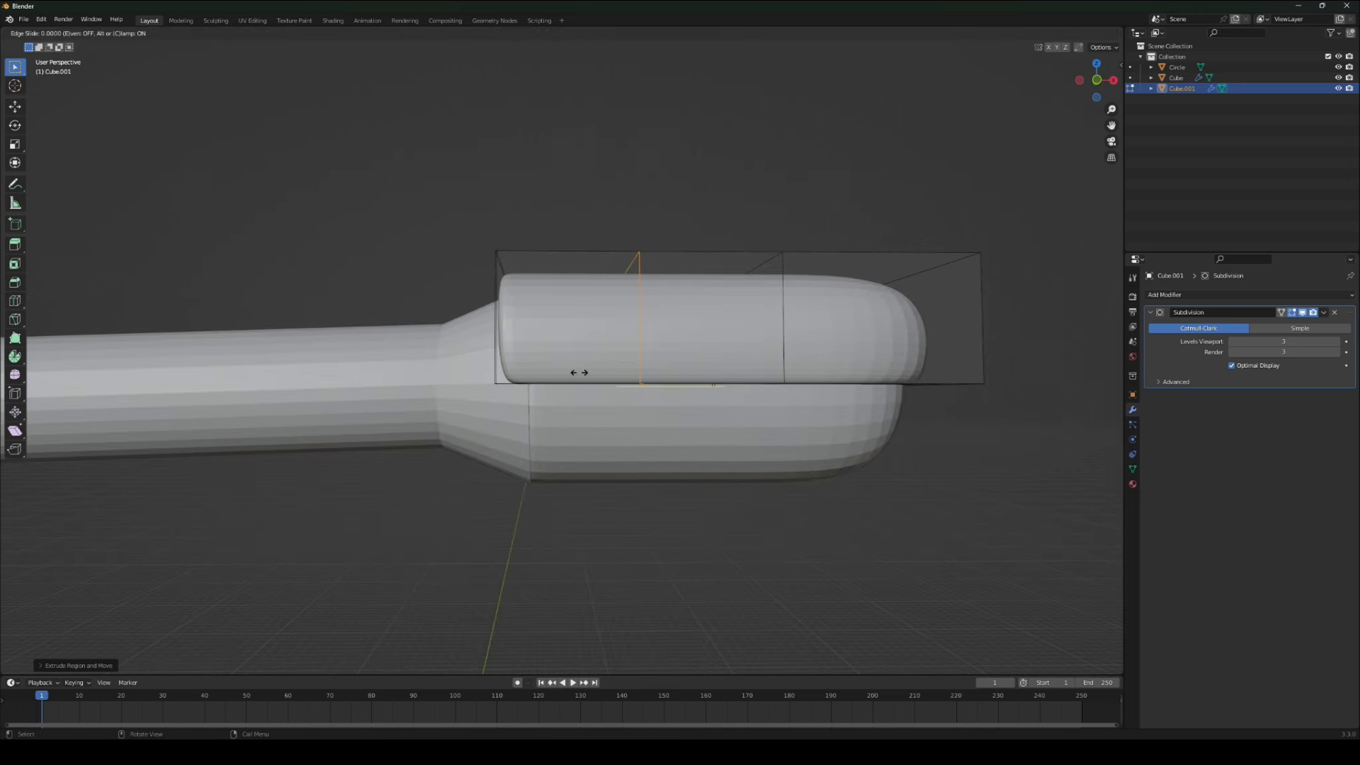
click(471, 377)
- Select the edge loop around the shell's arm-side end
middle_drag(472, 377, 372, 372)
scroll(661, 410, down, 4)
middle_drag(661, 411, 522, 419)
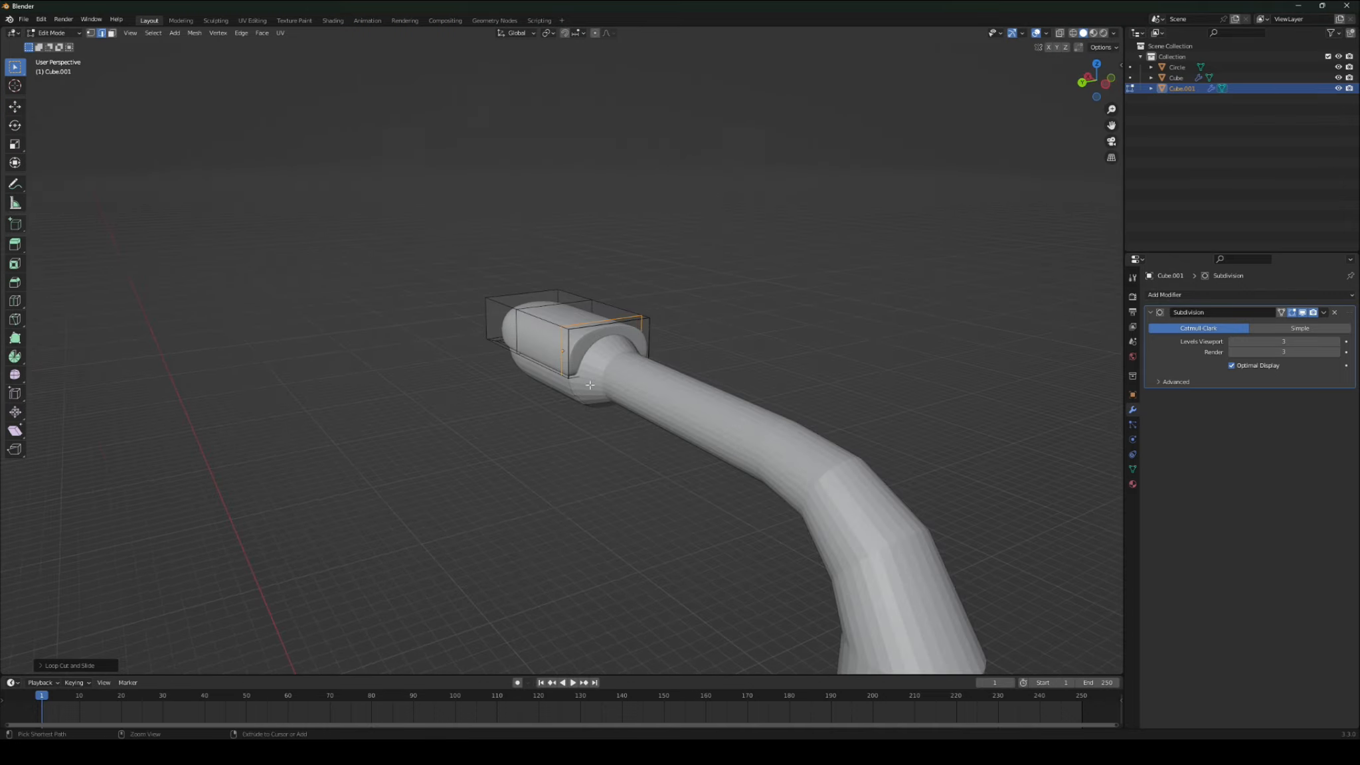
scroll(589, 385, up, 5)
click(647, 265)
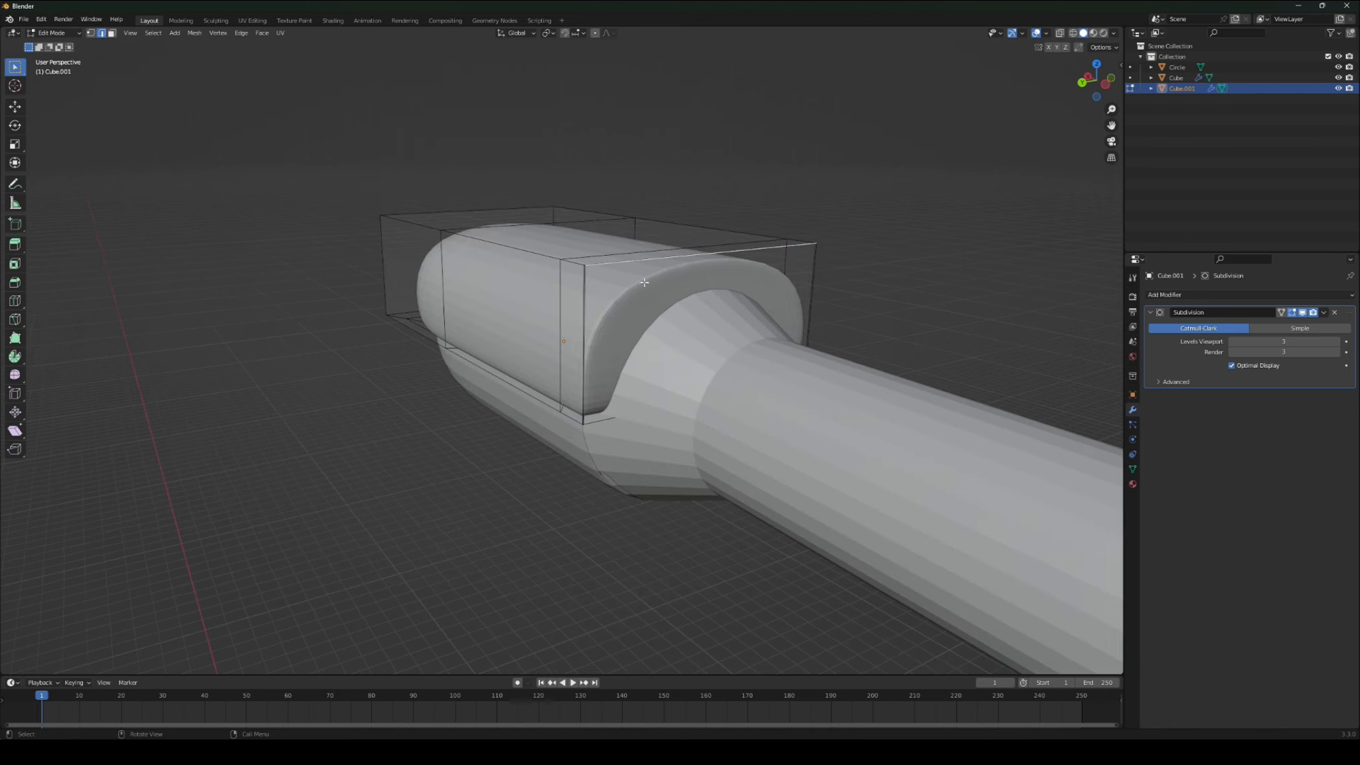
alt+click(643, 282)
- Try to extrude the shell's end loop toward the arm, scale it smaller, and extrude it a second time
key(g)
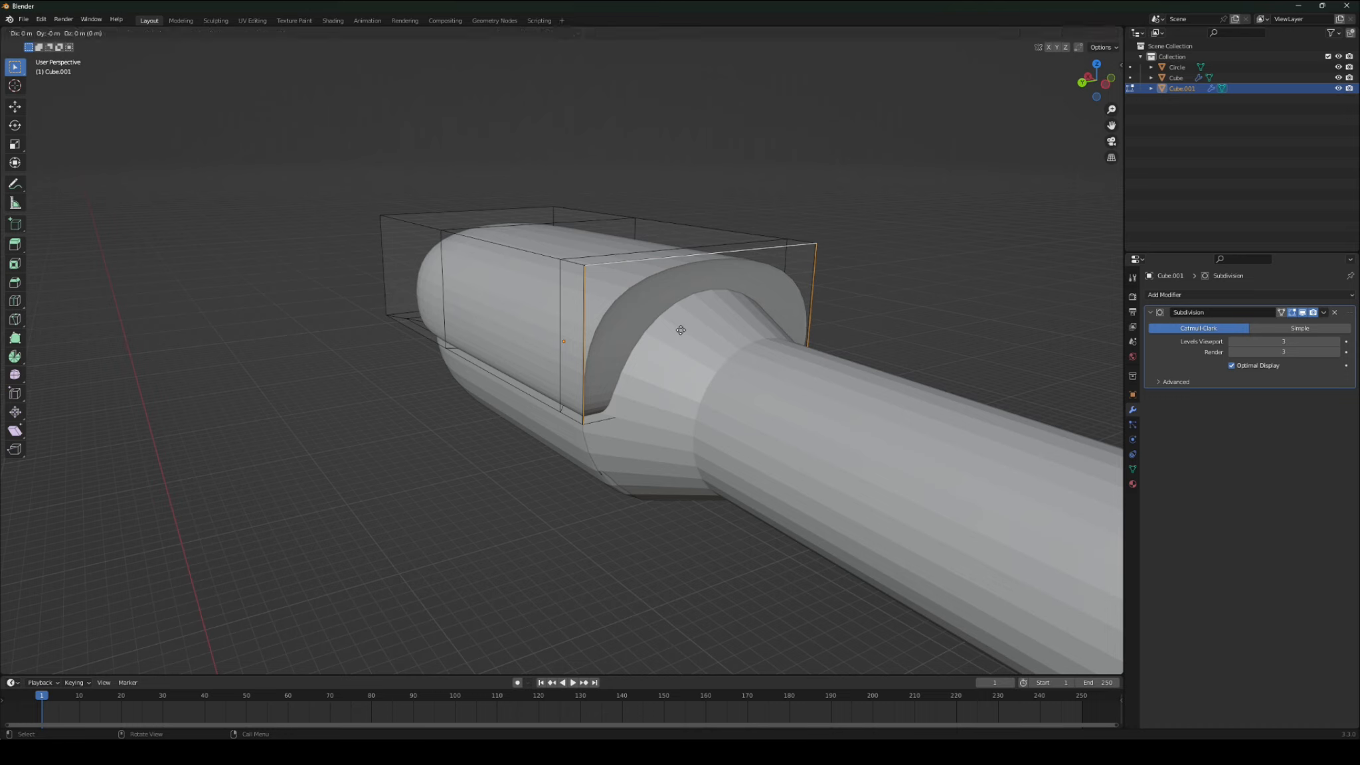
click(727, 355)
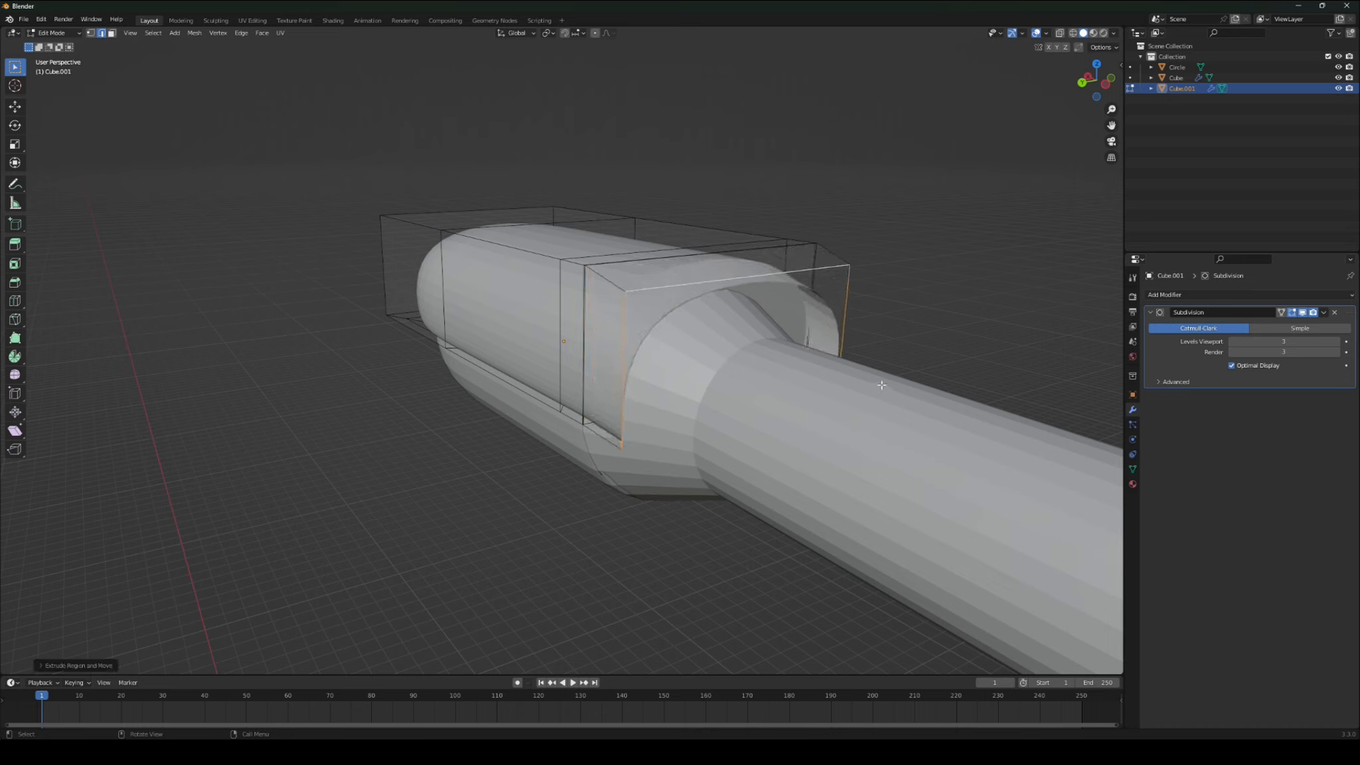
key(s)
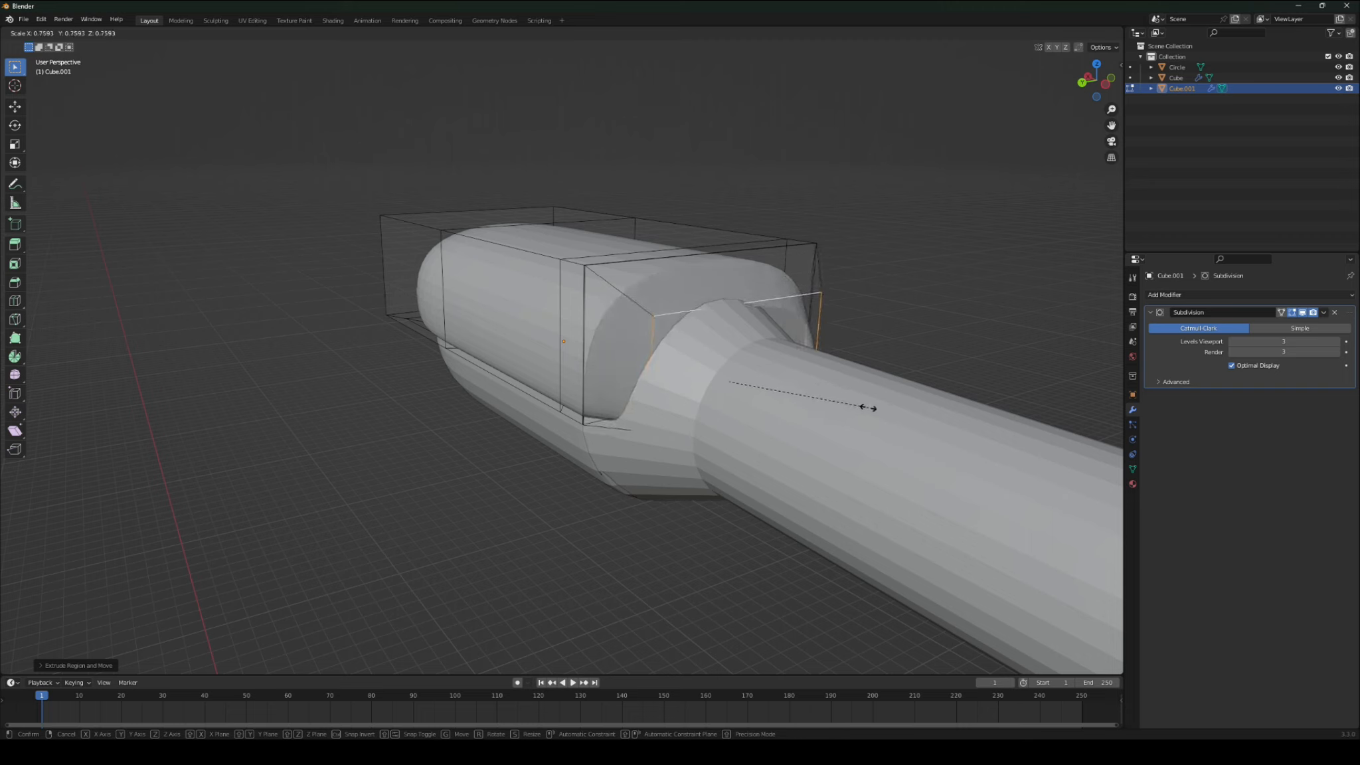
click(899, 405)
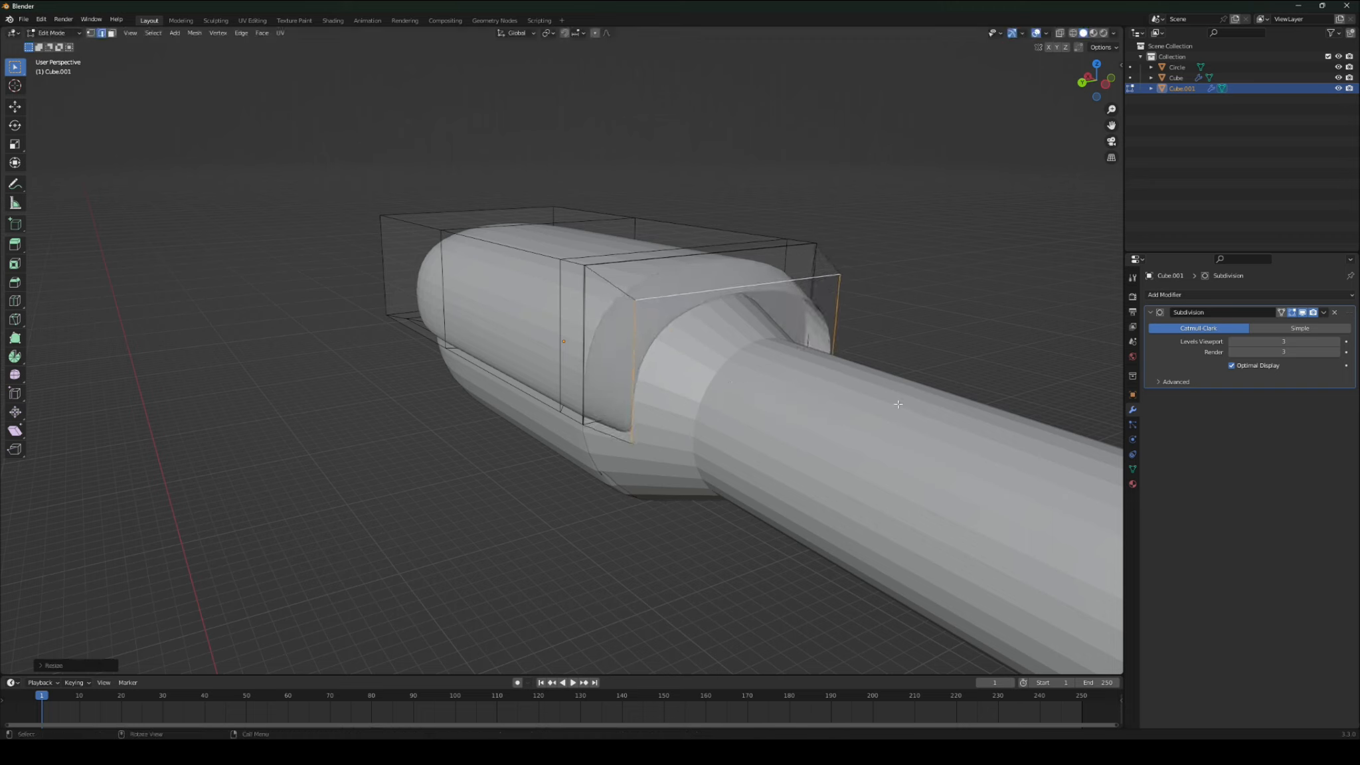
key(g)
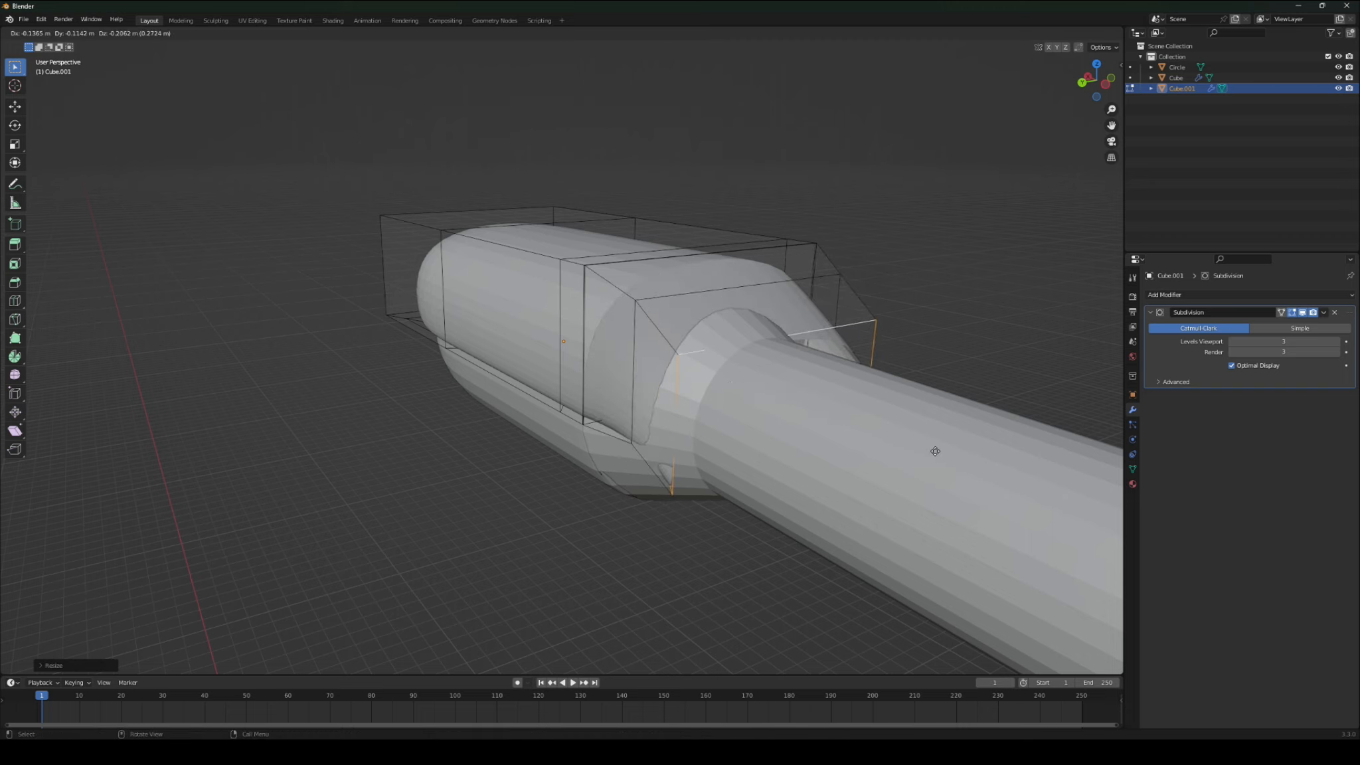
click(935, 451)
- Try raising the second extruded section along Z and scaling it down slightly to fit the arm
key(g)
key(z)
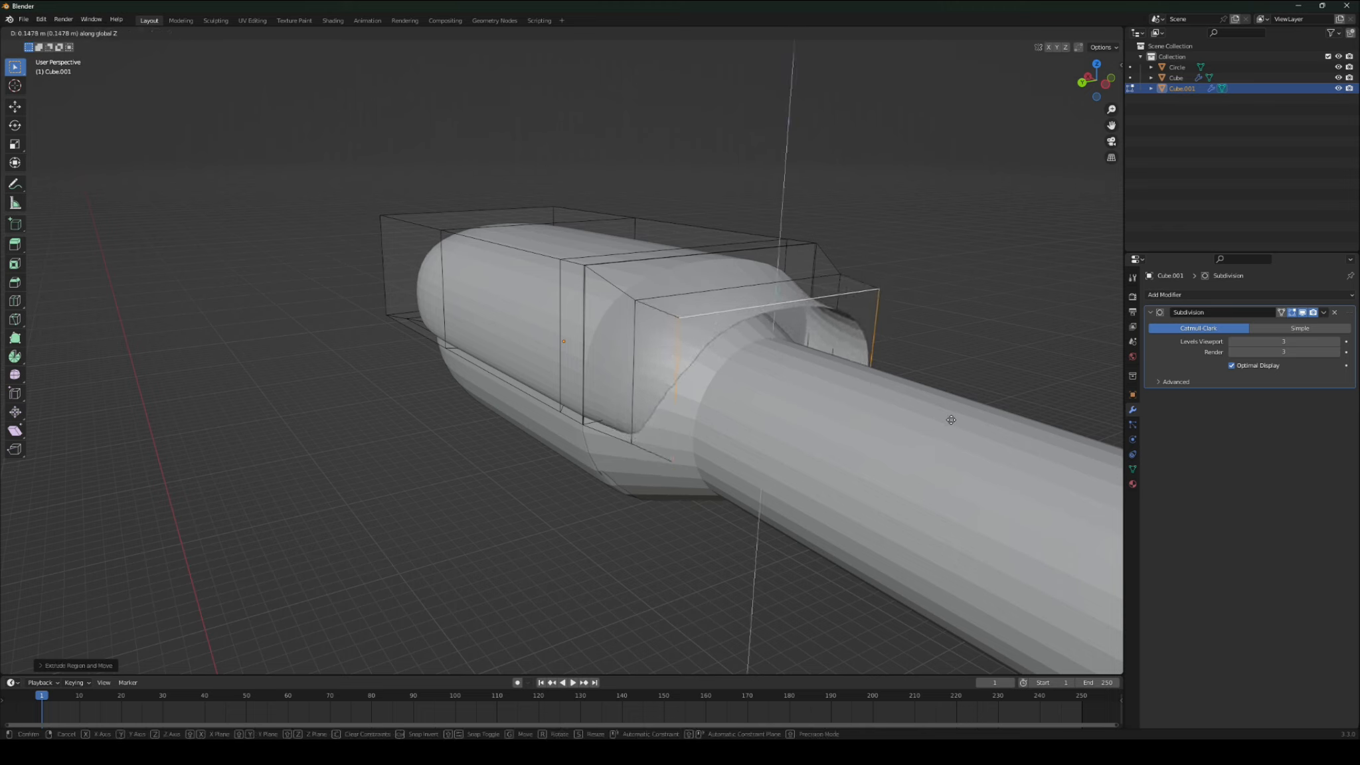
click(948, 427)
key(s)
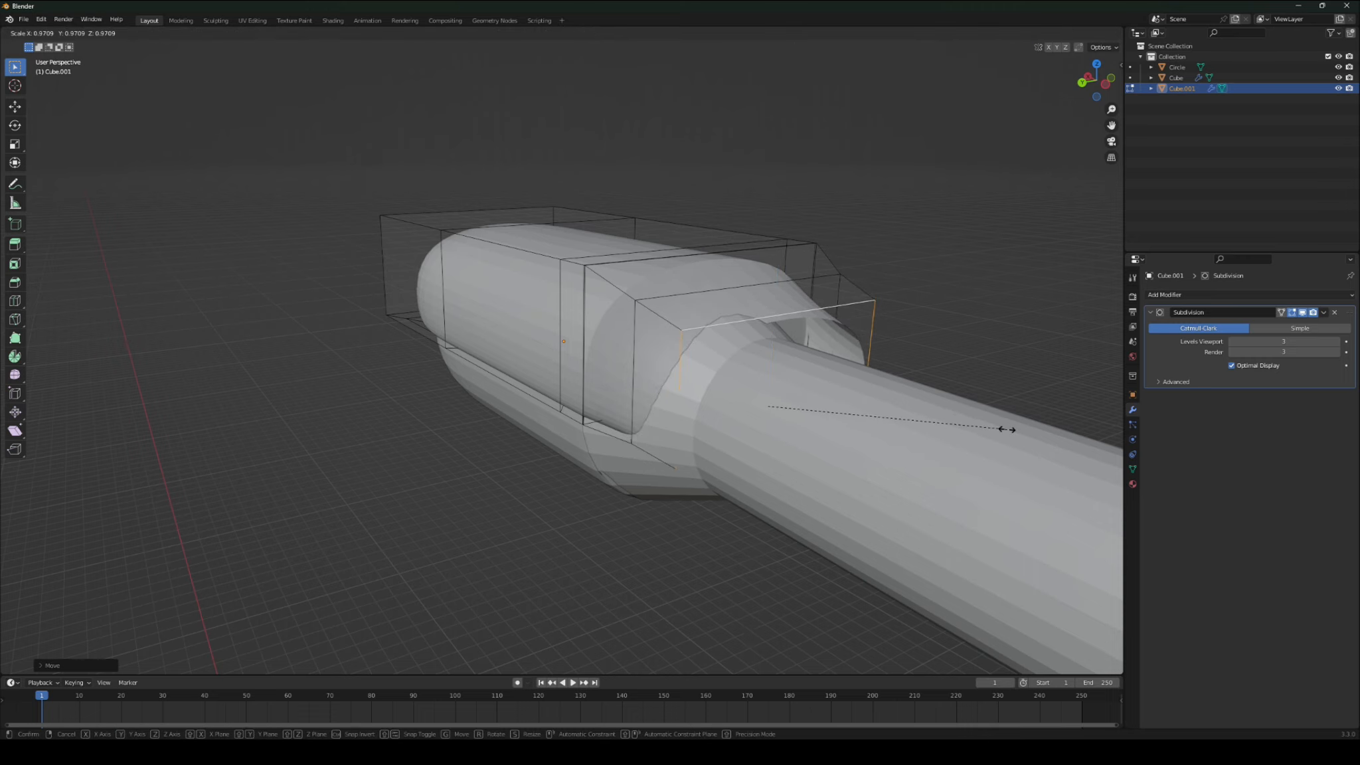
click(993, 428)
middle_drag(992, 428, 901, 421)
- Undo the trial extrusions and adjustments back to the shell's original end loop
key(ctrl+z)
key(ctrl+z)
key(ctrl+z)
key(ctrl+z)
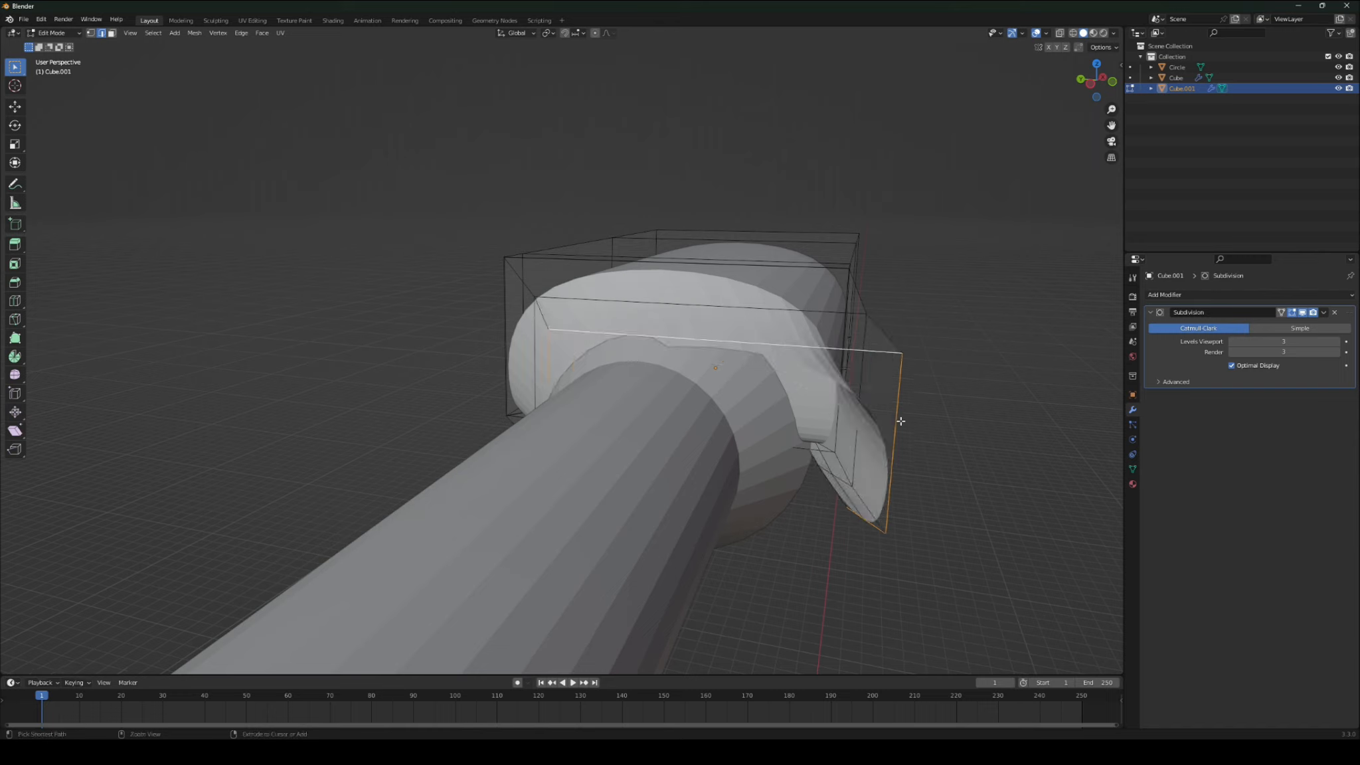
key(ctrl+z)
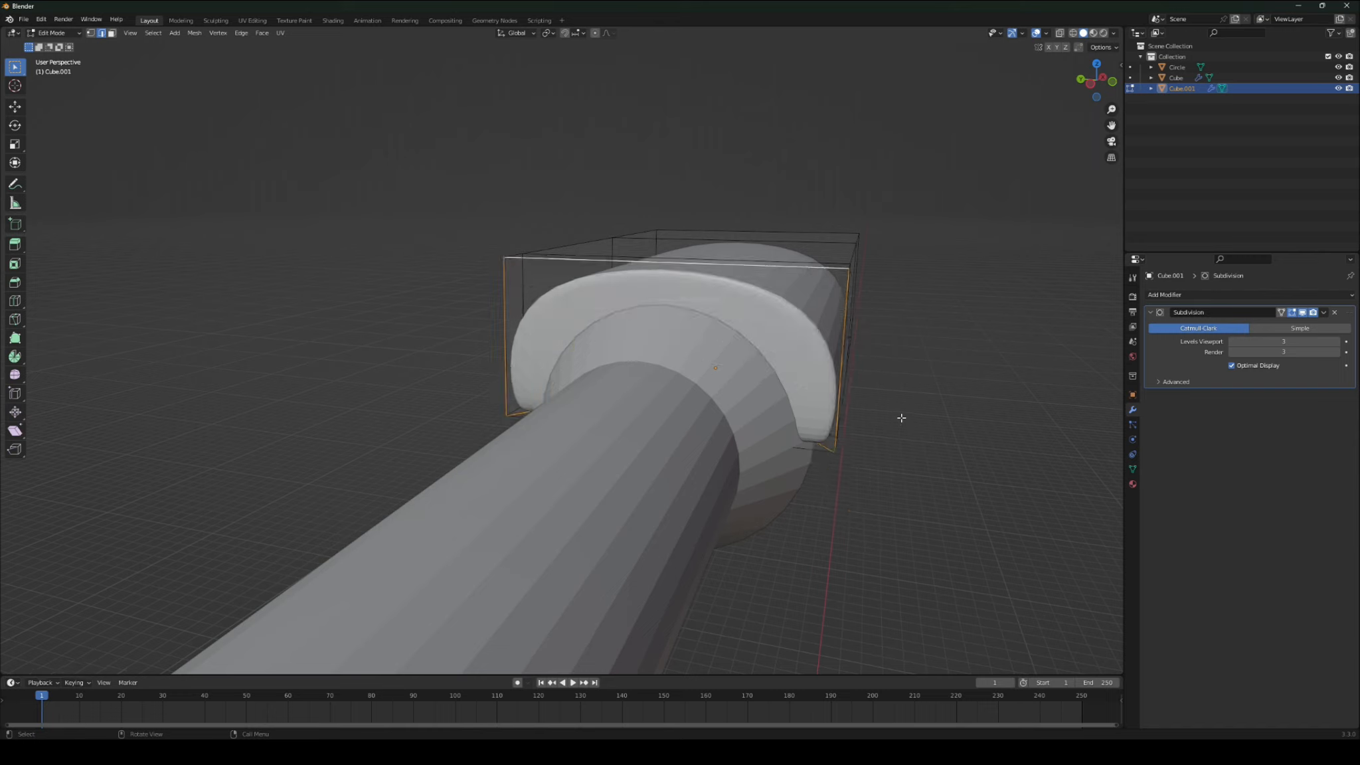
- Extrude the shell's arm-side end loop along X and scale it inward to start a taper
key(g)
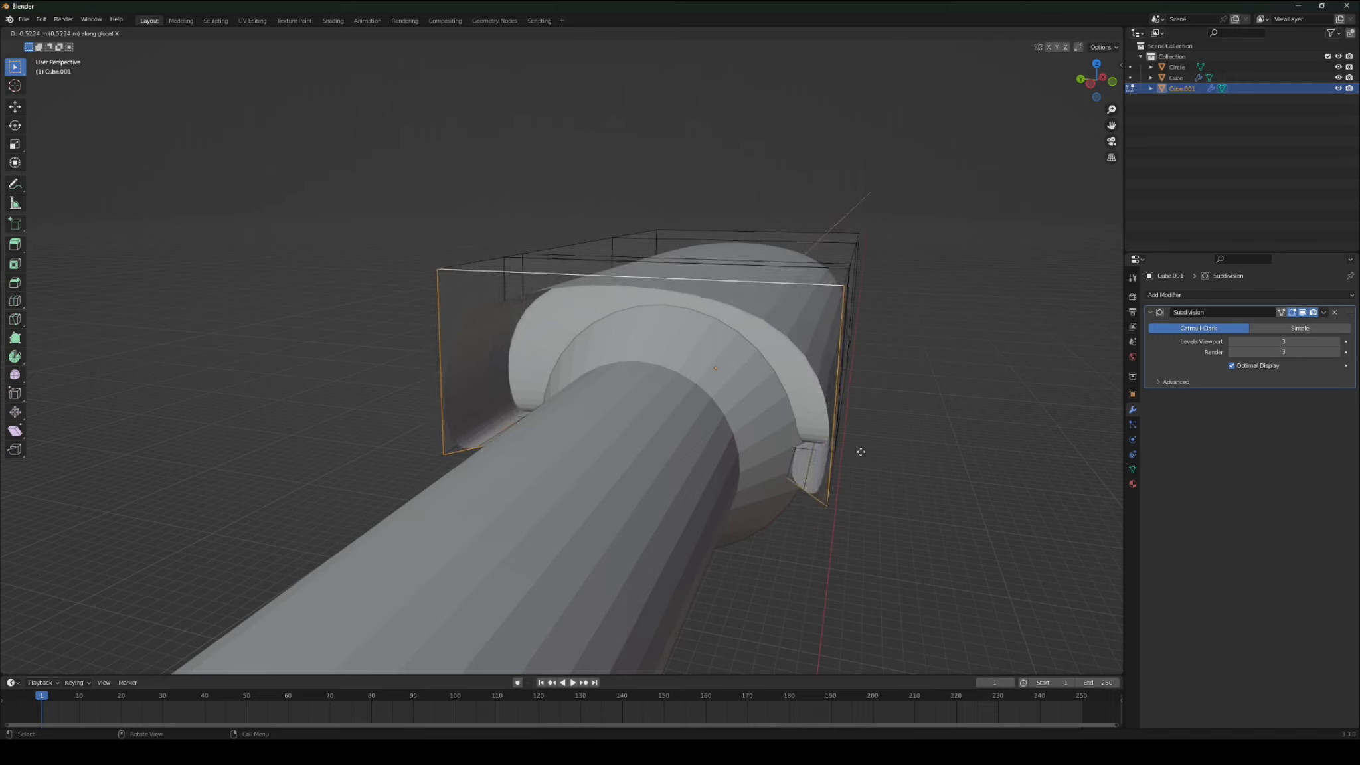
click(870, 449)
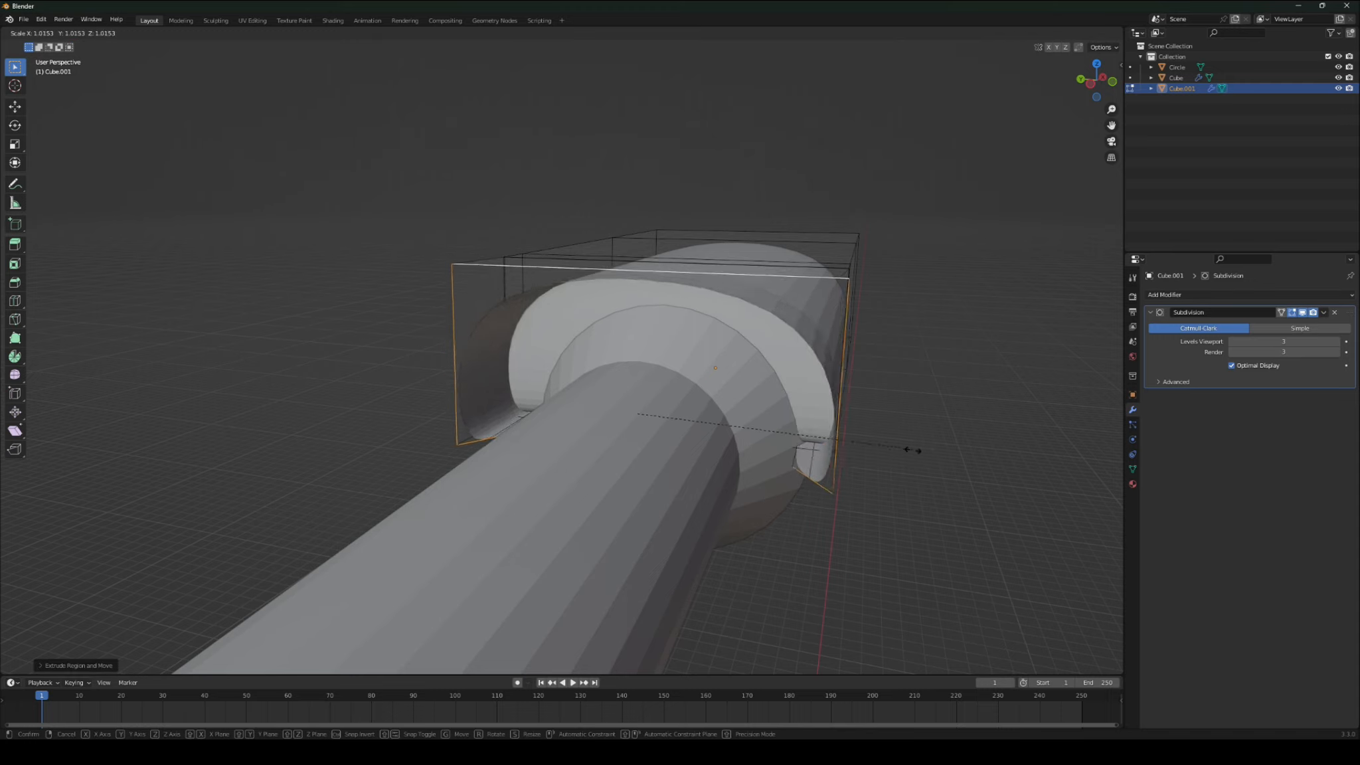
key(s)
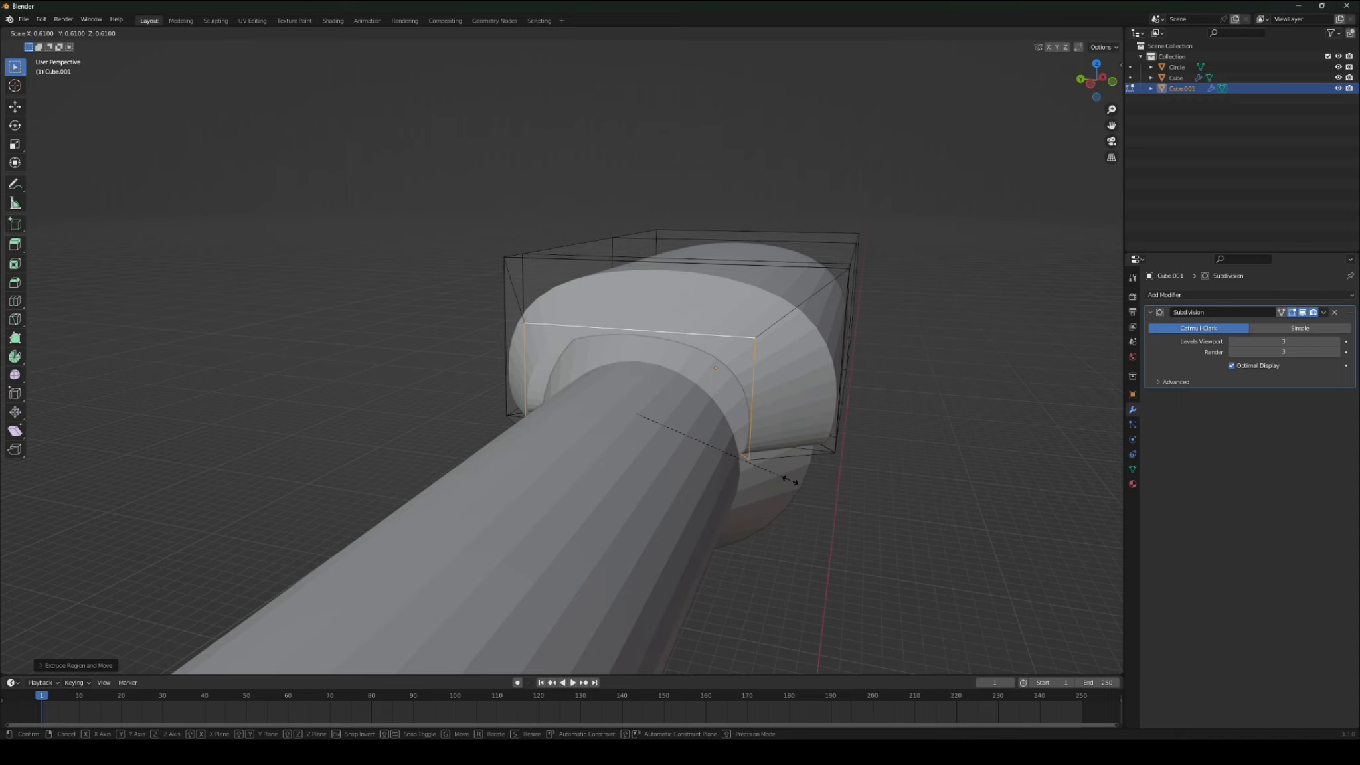
click(809, 478)
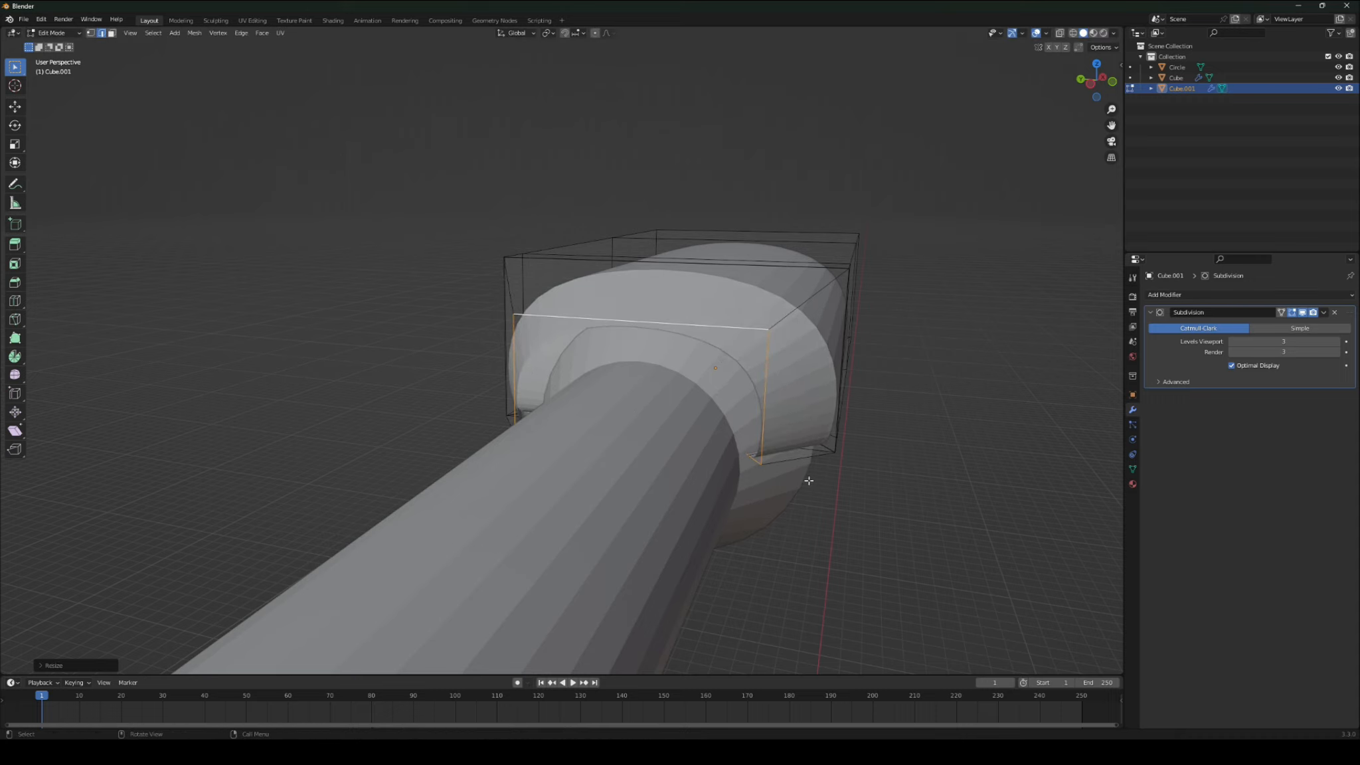
- Extrude the tapered end loop further along X over the arm and scale it down to fit closer around it
key(g)
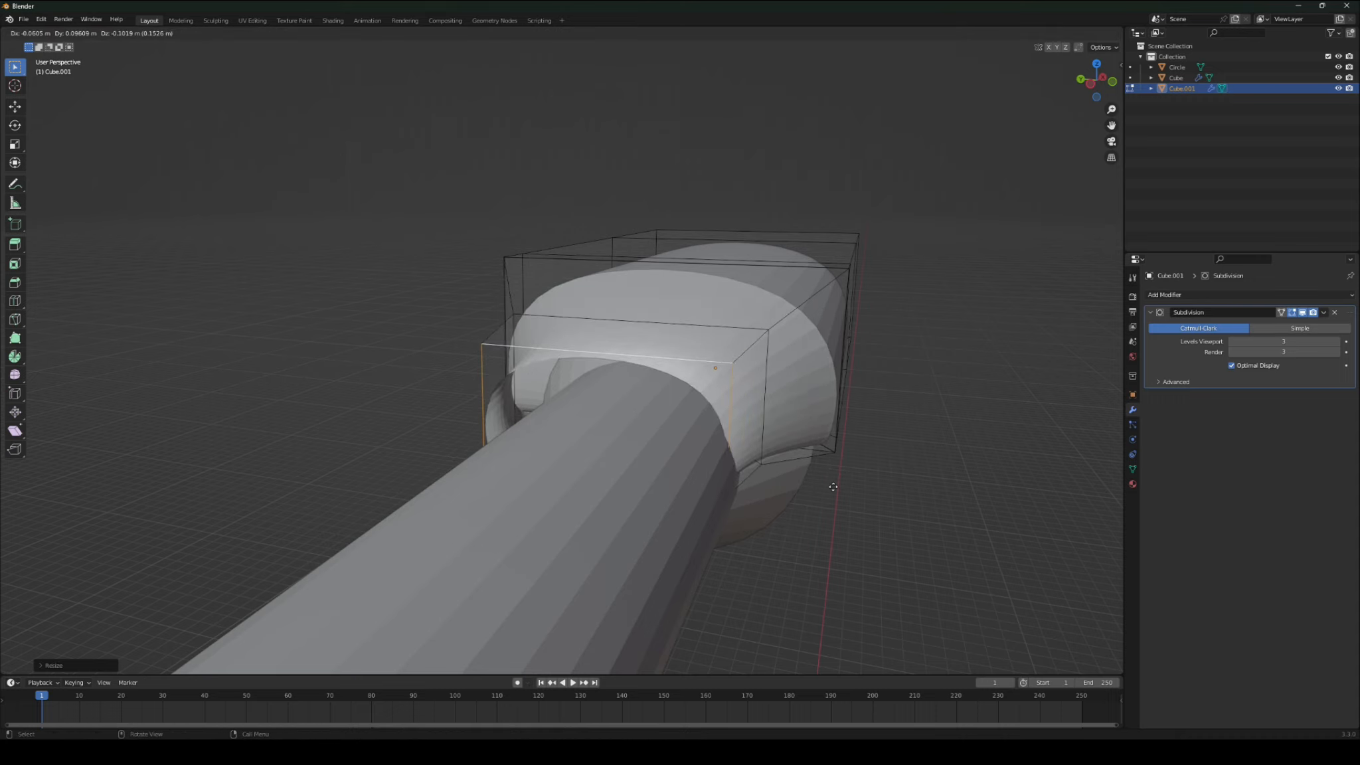
key(x)
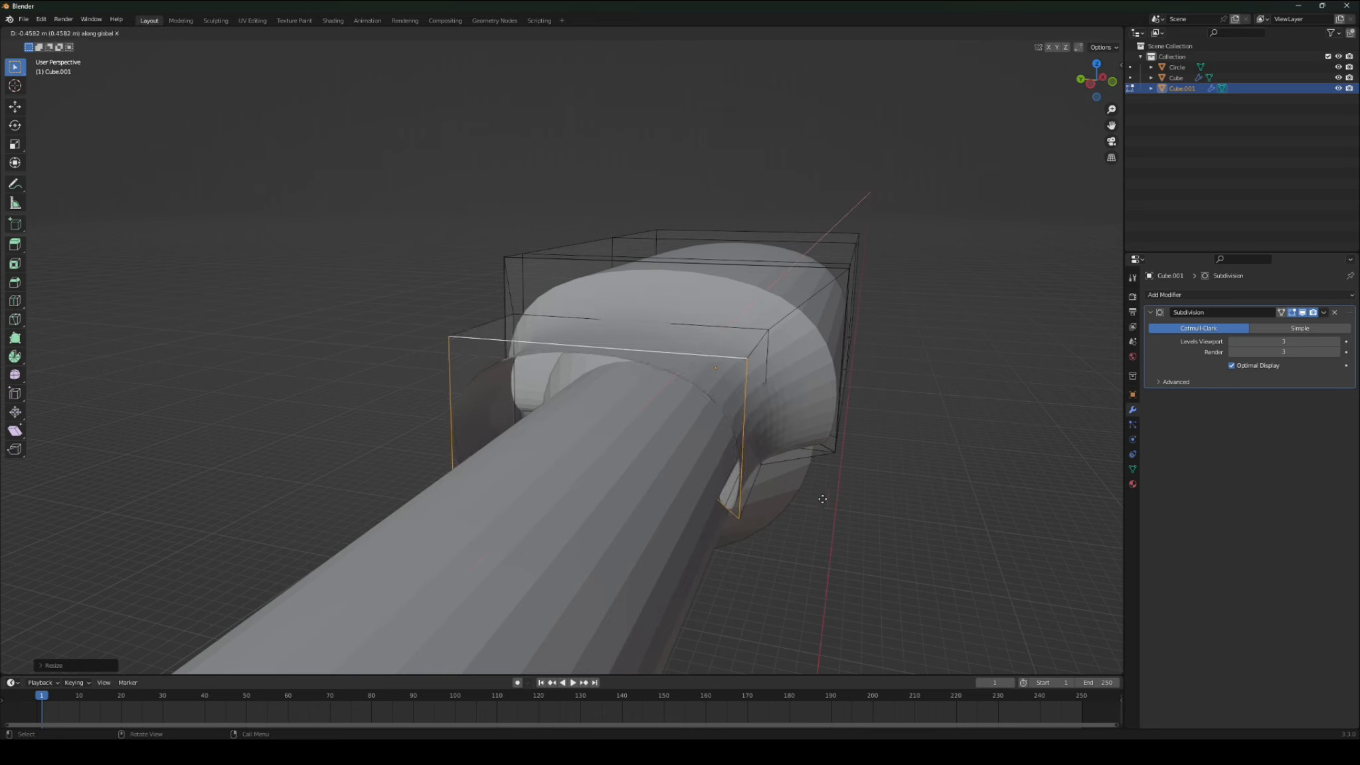
click(838, 492)
key(s)
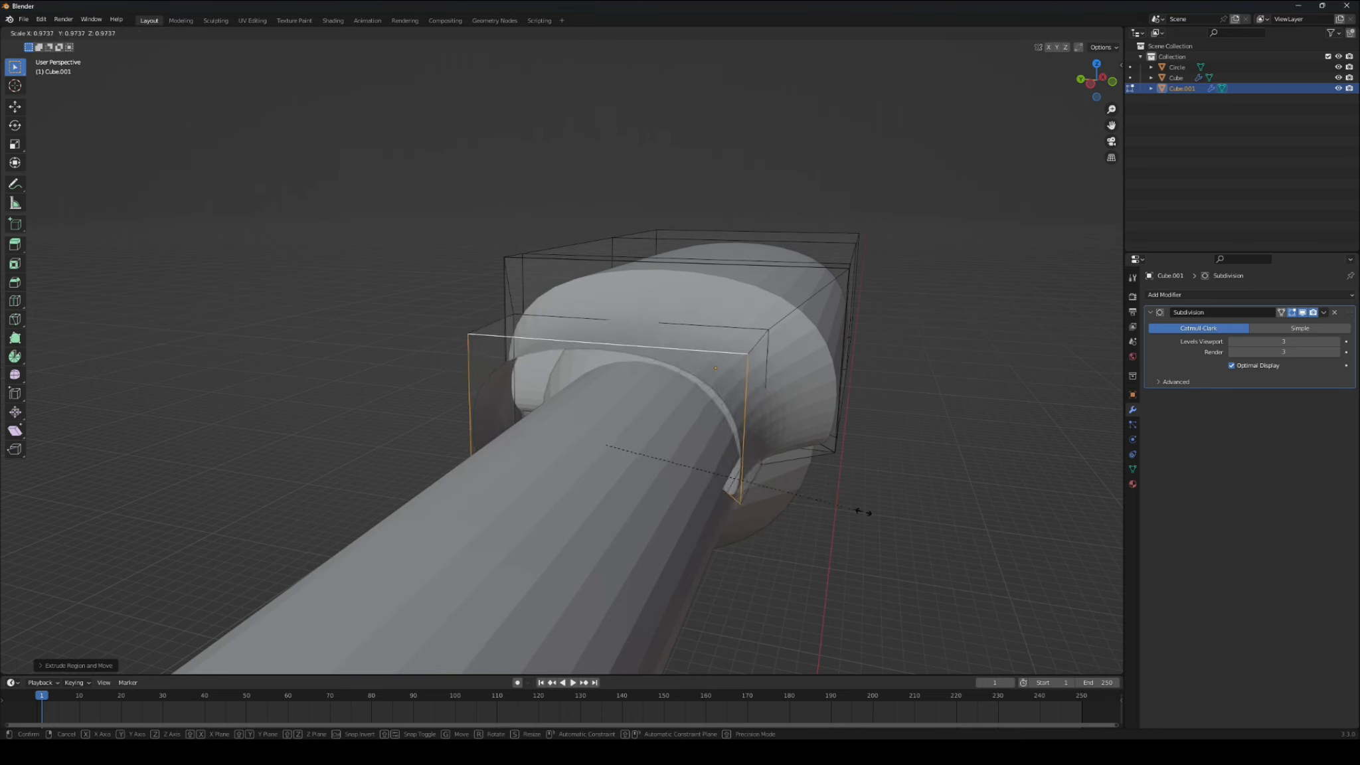
click(789, 518)
- Try a further extrusion from the shell's tapered end, and undo it
mouse_move(789, 518)
middle_down()
mouse_move(804, 510)
mouse_move(796, 486)
mouse_move(772, 518)
middle_up()
middle_drag(787, 462, 813, 474)
key(e)
click(896, 474)
scroll(788, 502, down, 2)
middle_drag(720, 279, 754, 297)
key(ctrl+z)
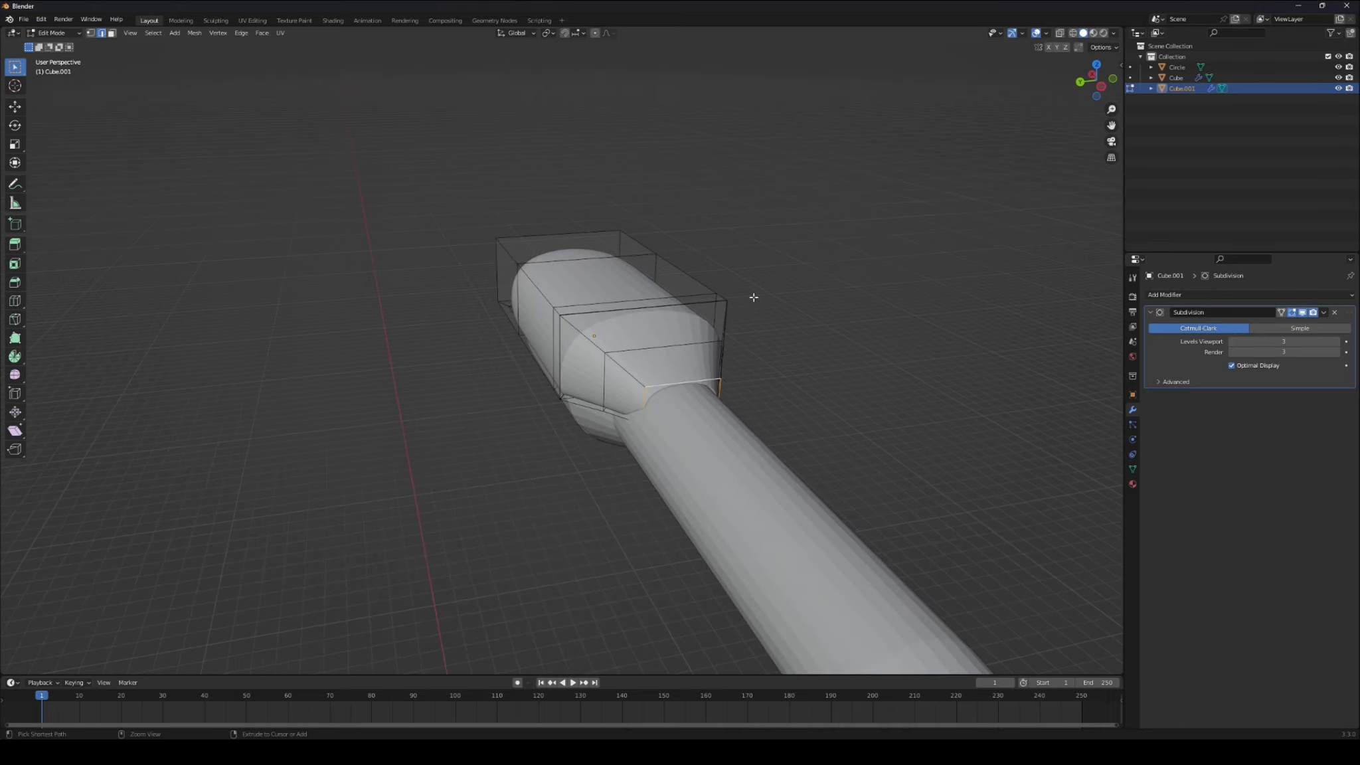
- Extrude the shell's narrow end loop a short way along X and scale it down into the arm
key(g)
key(y)
key(x)
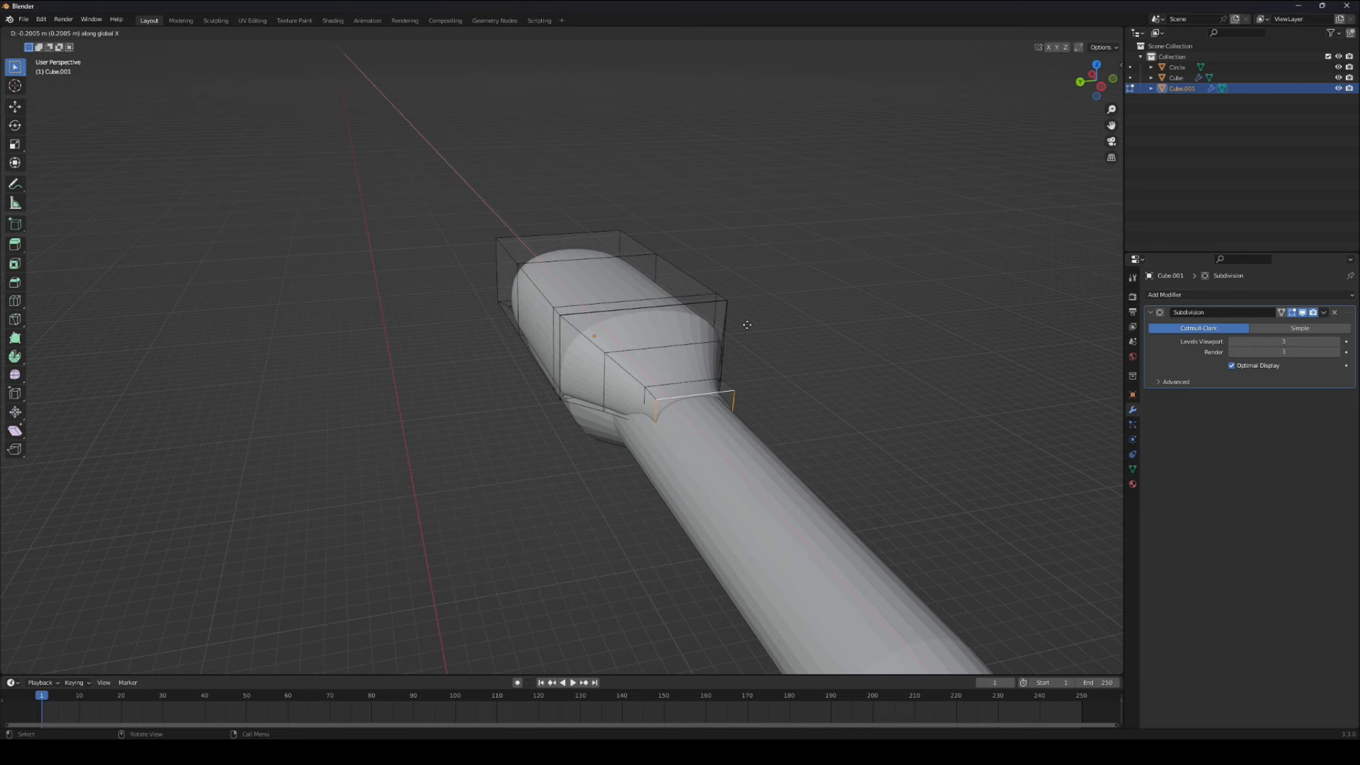
middle_drag(747, 325, 805, 349)
key(s)
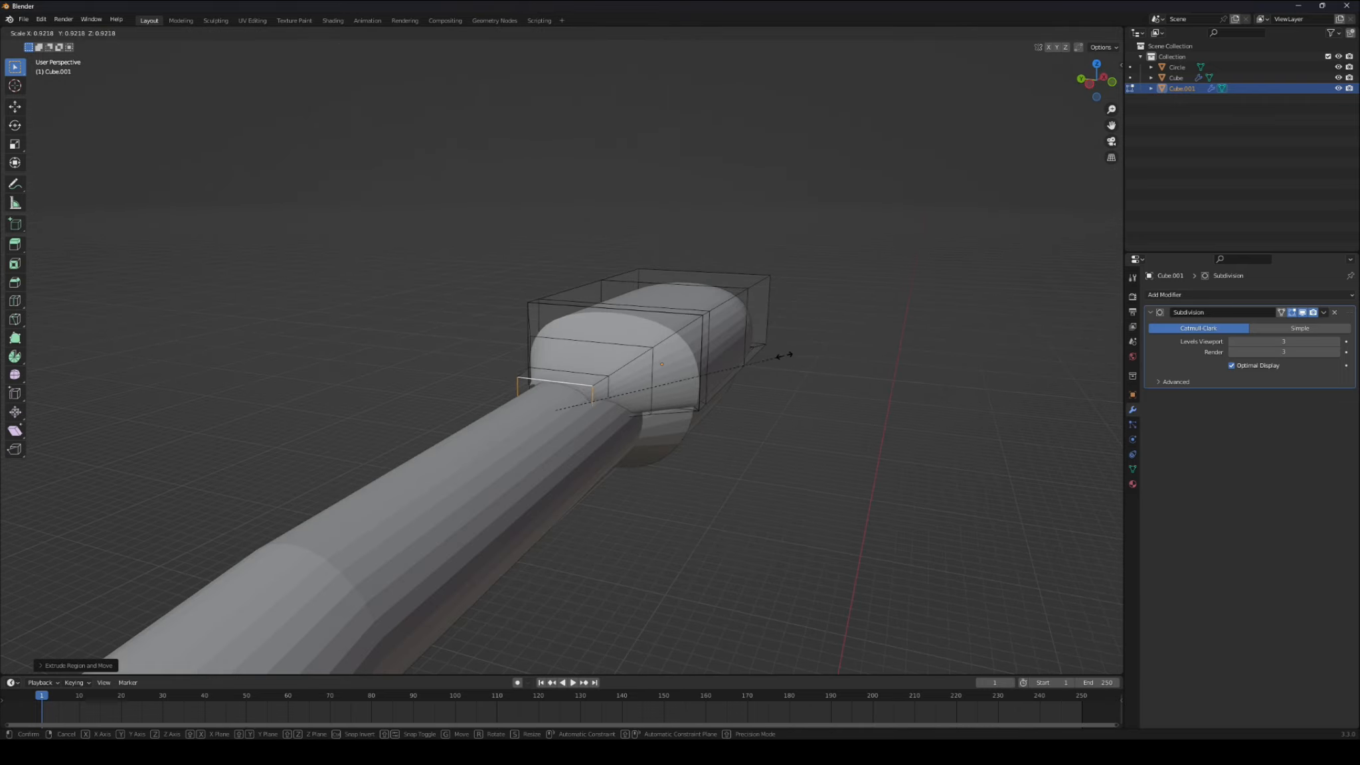
click(768, 358)
- Switch to Object Mode, deselect the shell, and inspect how it blends into the arm
middle_drag(767, 358, 465, 265)
click(53, 33)
click(50, 42)
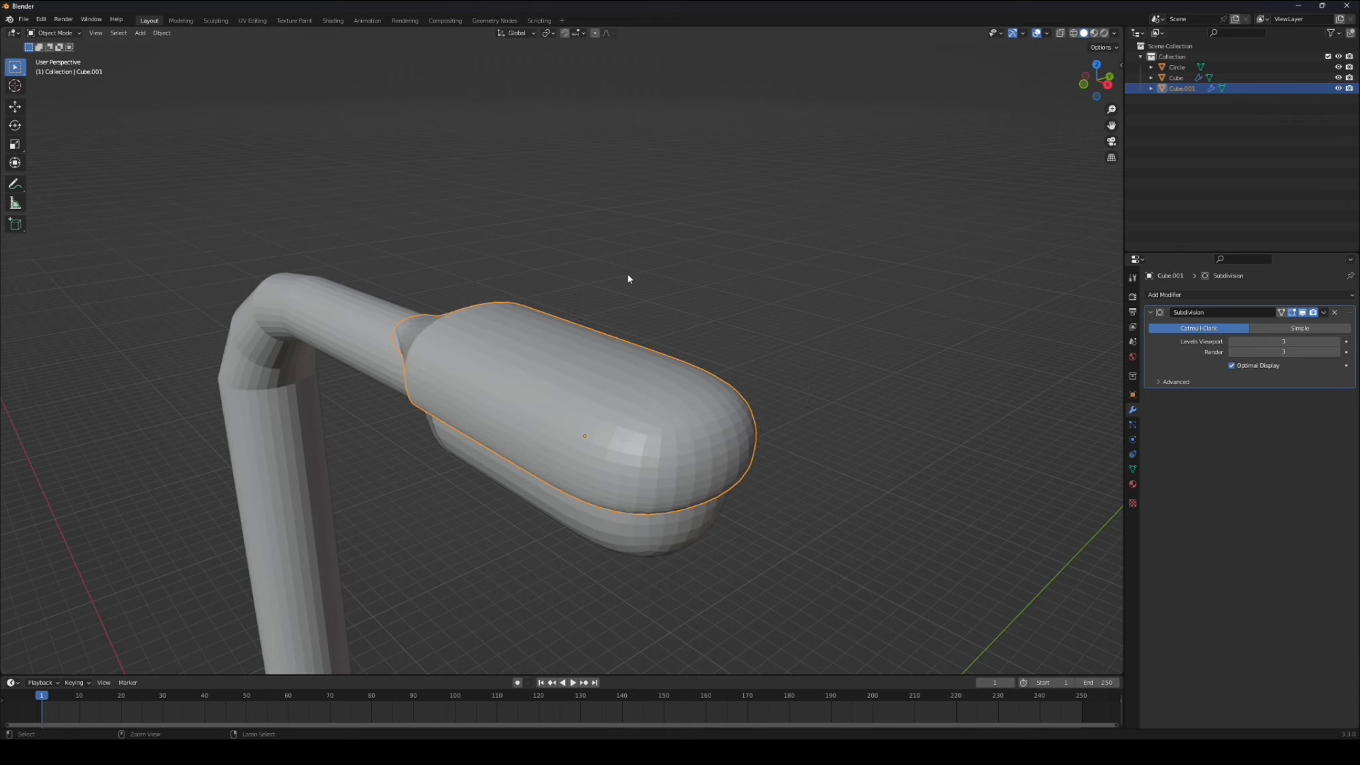
click(700, 317)
scroll(768, 358, down, 3)
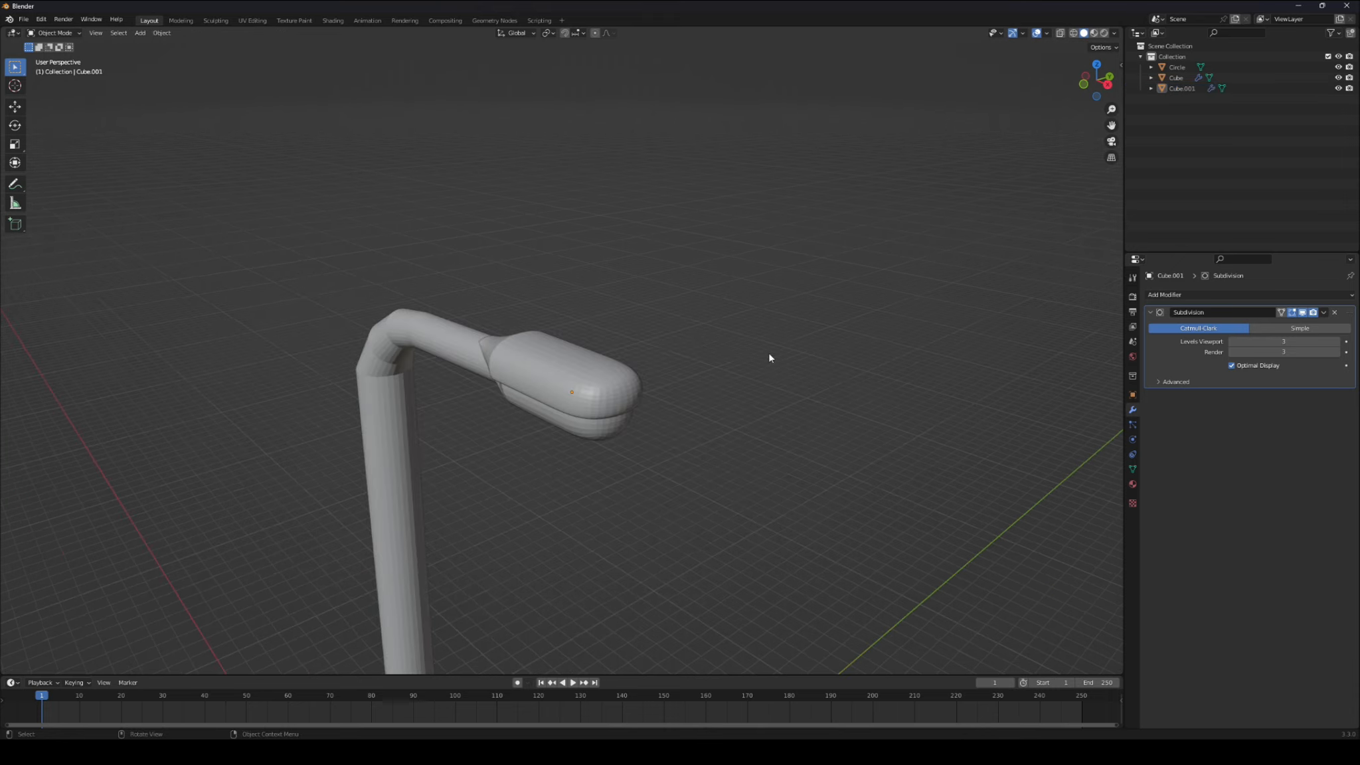
scroll(622, 358, down, 2)
middle_drag(623, 358, 495, 366)
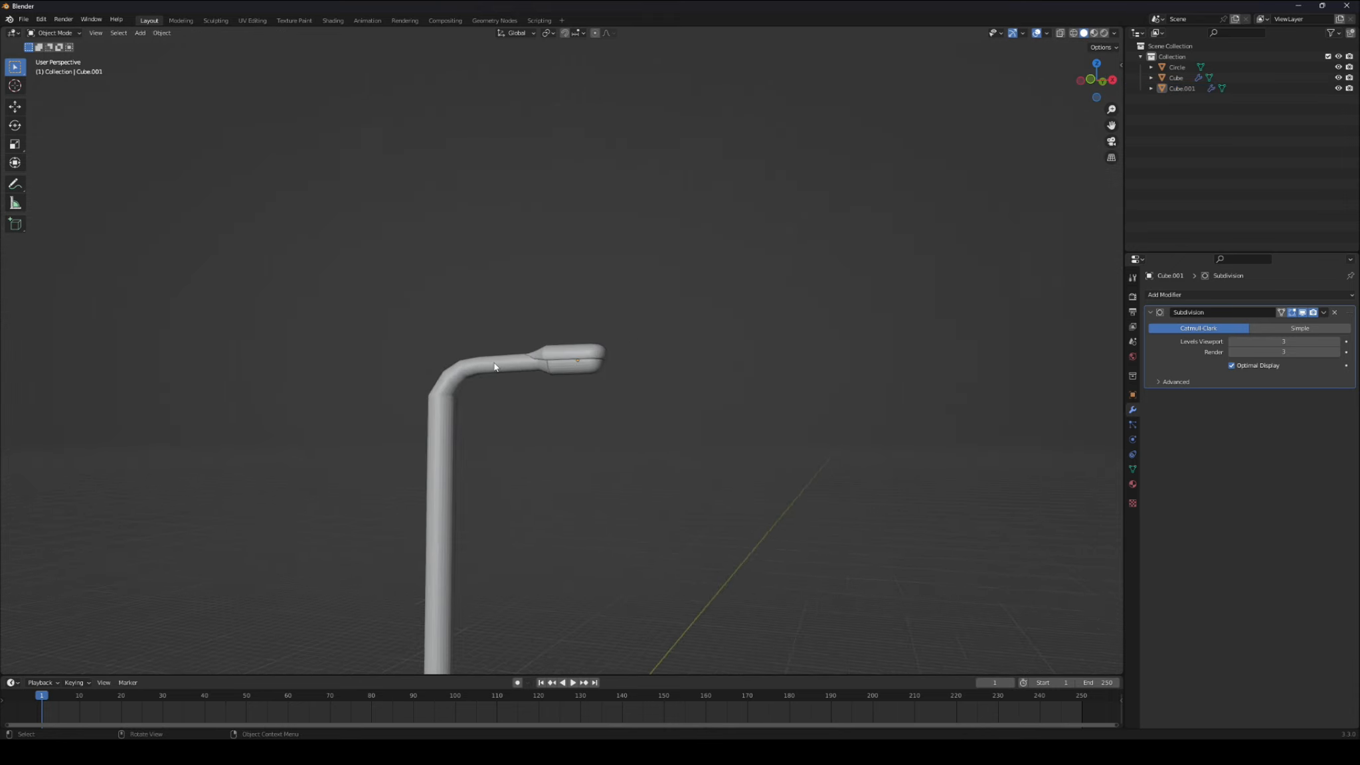
- Add a Subdivision Surface modifier to the pole and arm object with viewport level 4
click(494, 366)
scroll(640, 351, up, 6)
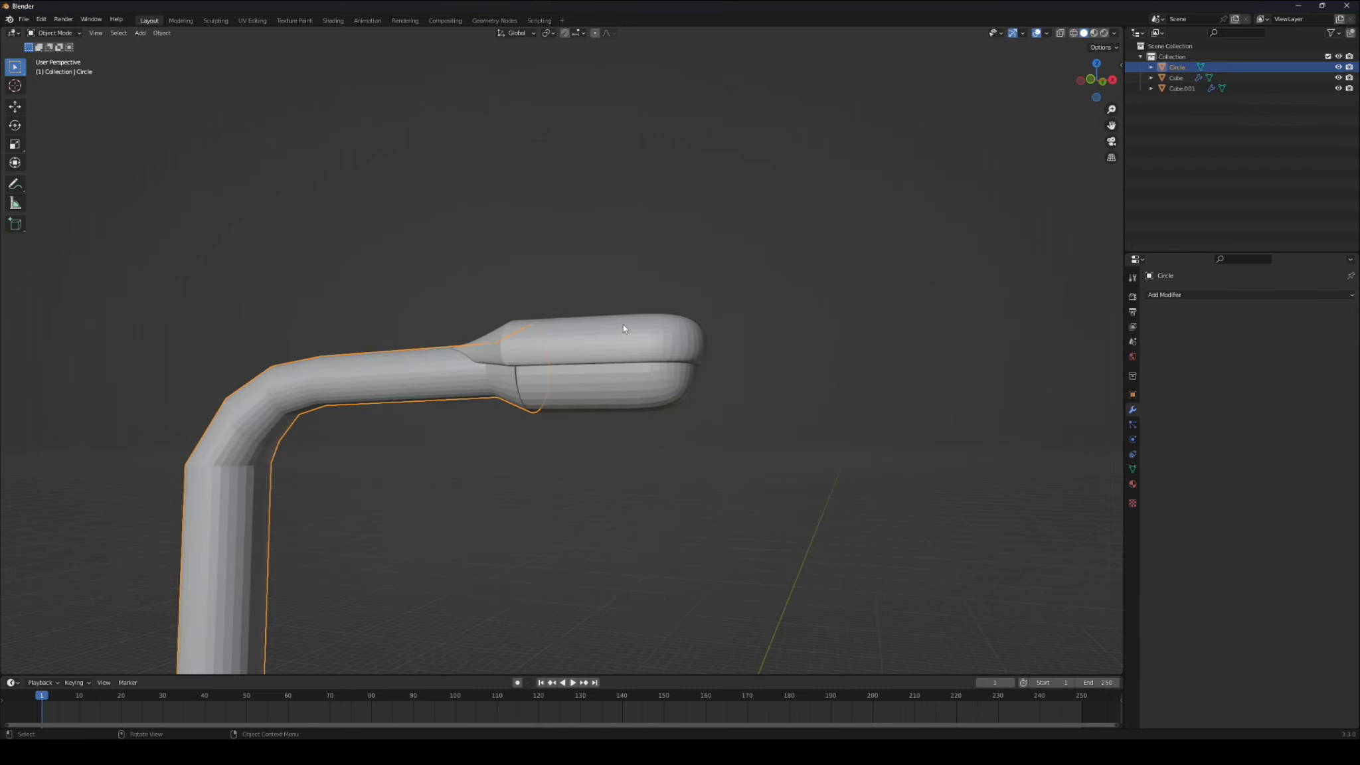
click(1259, 296)
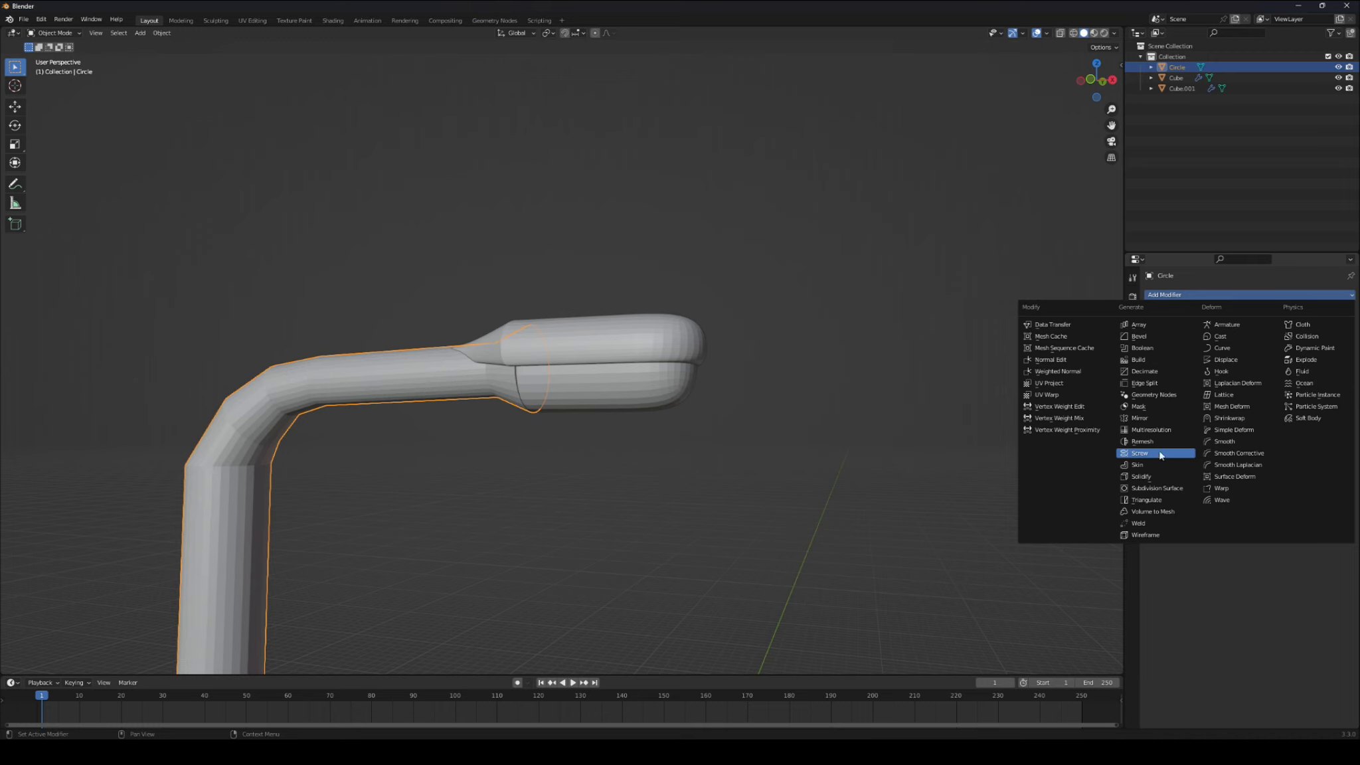
click(1141, 491)
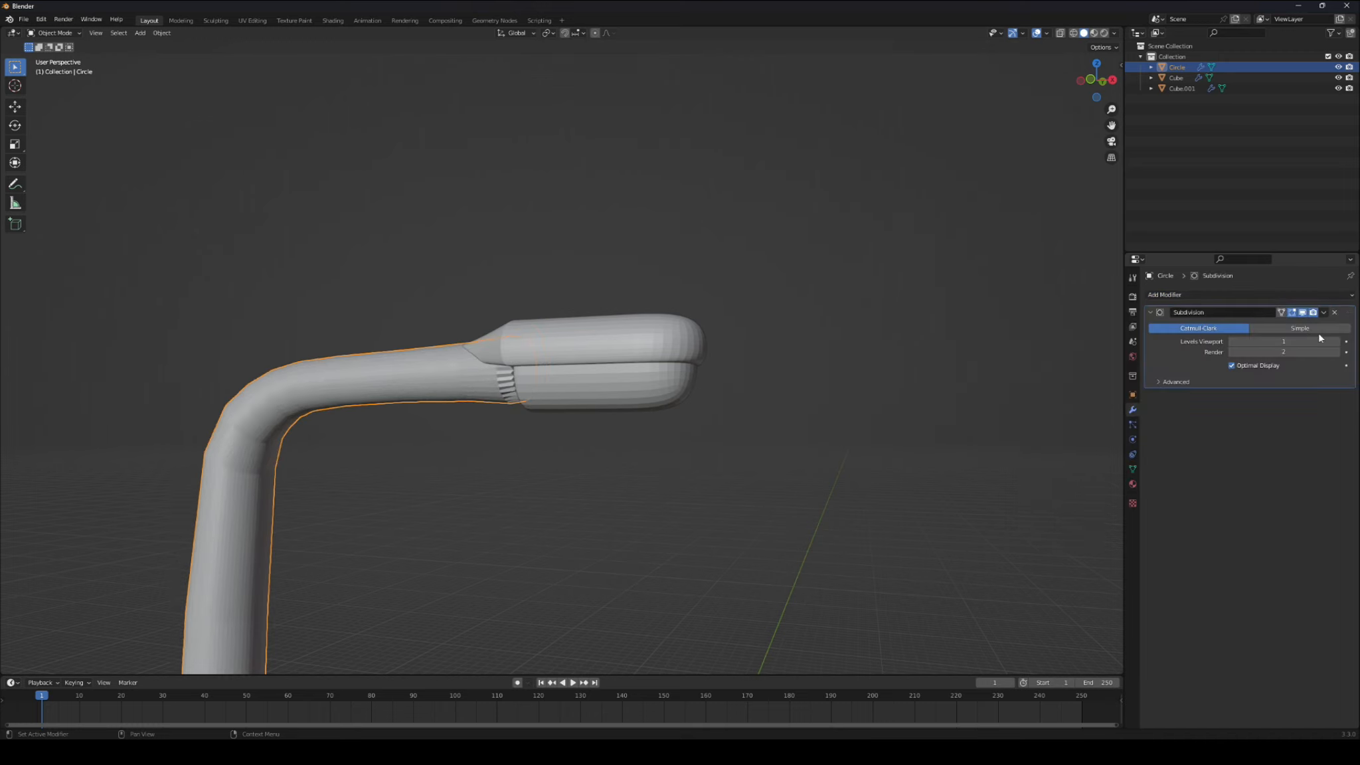
click(1338, 341)
click(1338, 341)
click(1338, 341)
- Check the whole street light and remove the Subdivision modifier from the pole
scroll(596, 440, down, 8)
middle_drag(571, 492, 619, 479)
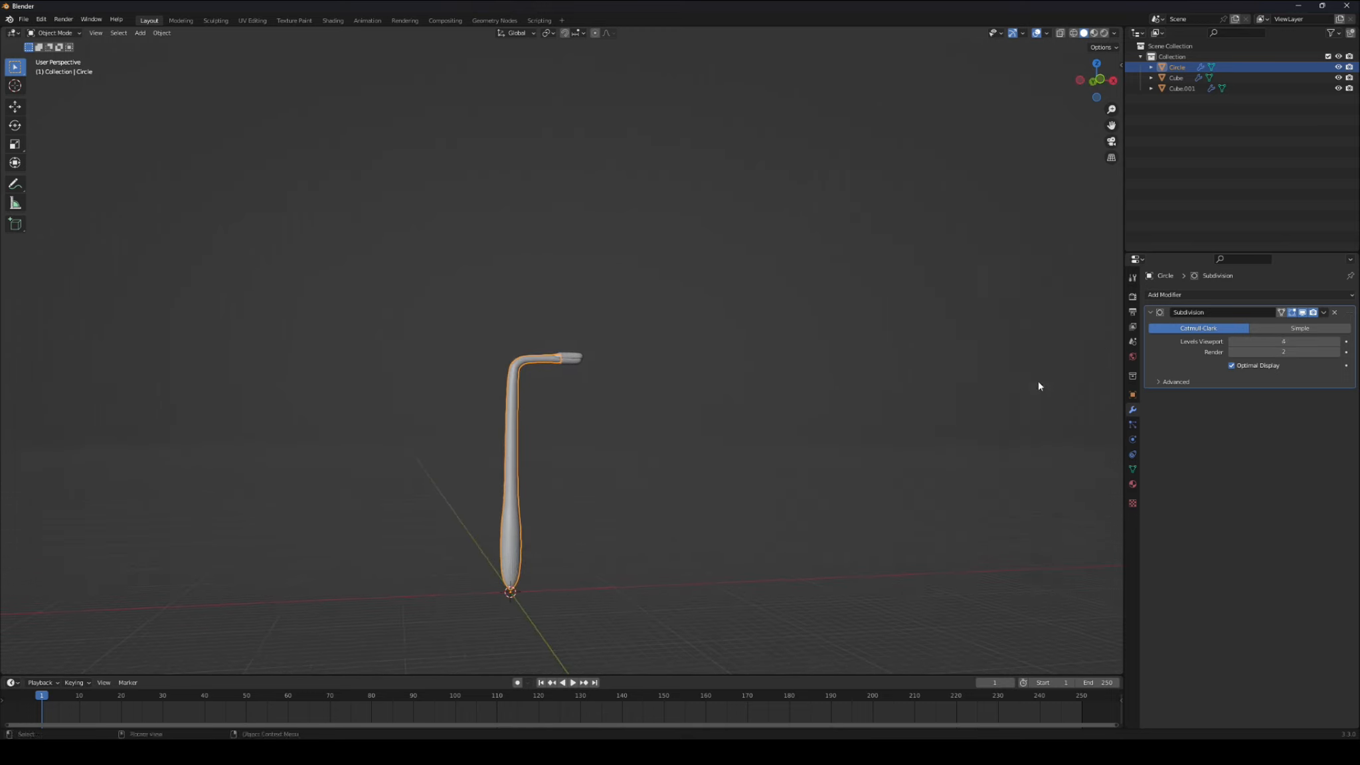
click(1335, 312)
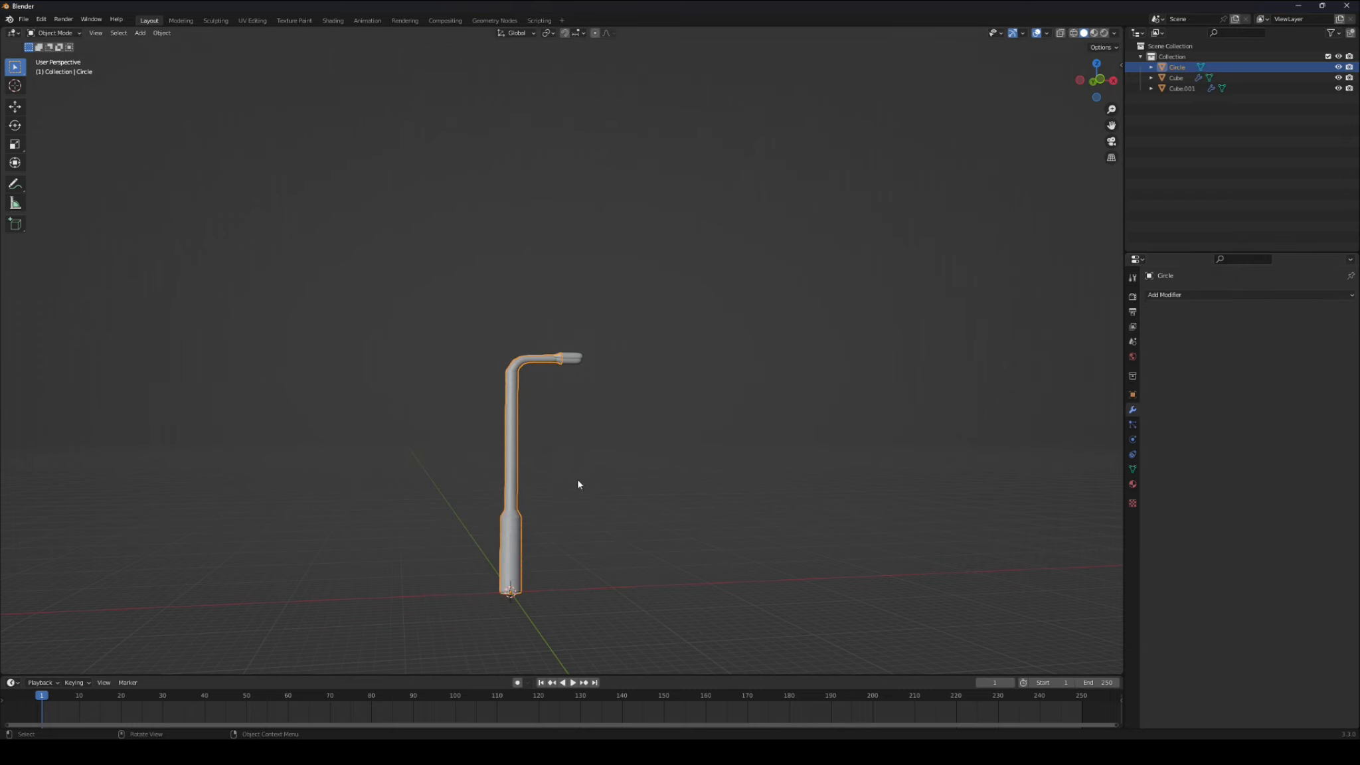
- Apply Shade Smooth to the pole and arm object
scroll(577, 510, up, 2)
right_click(502, 387)
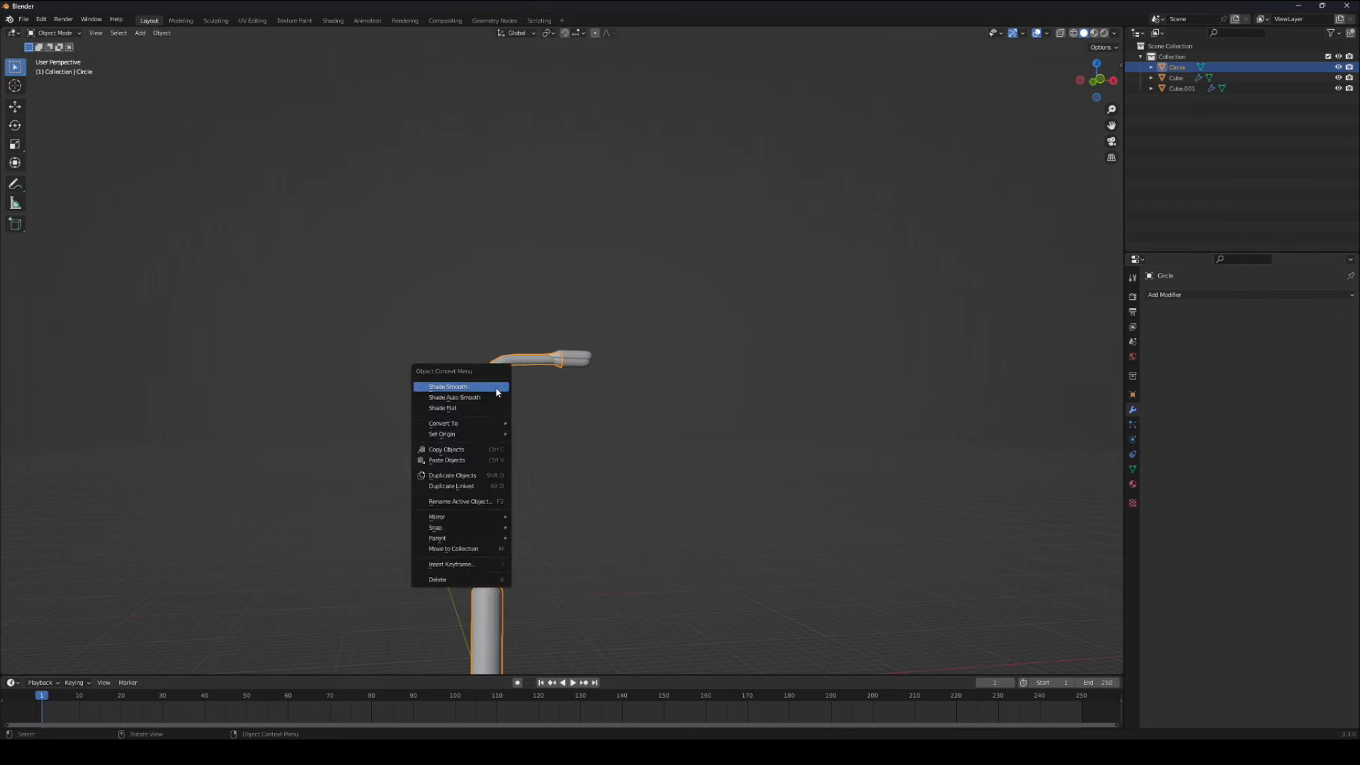
click(502, 389)
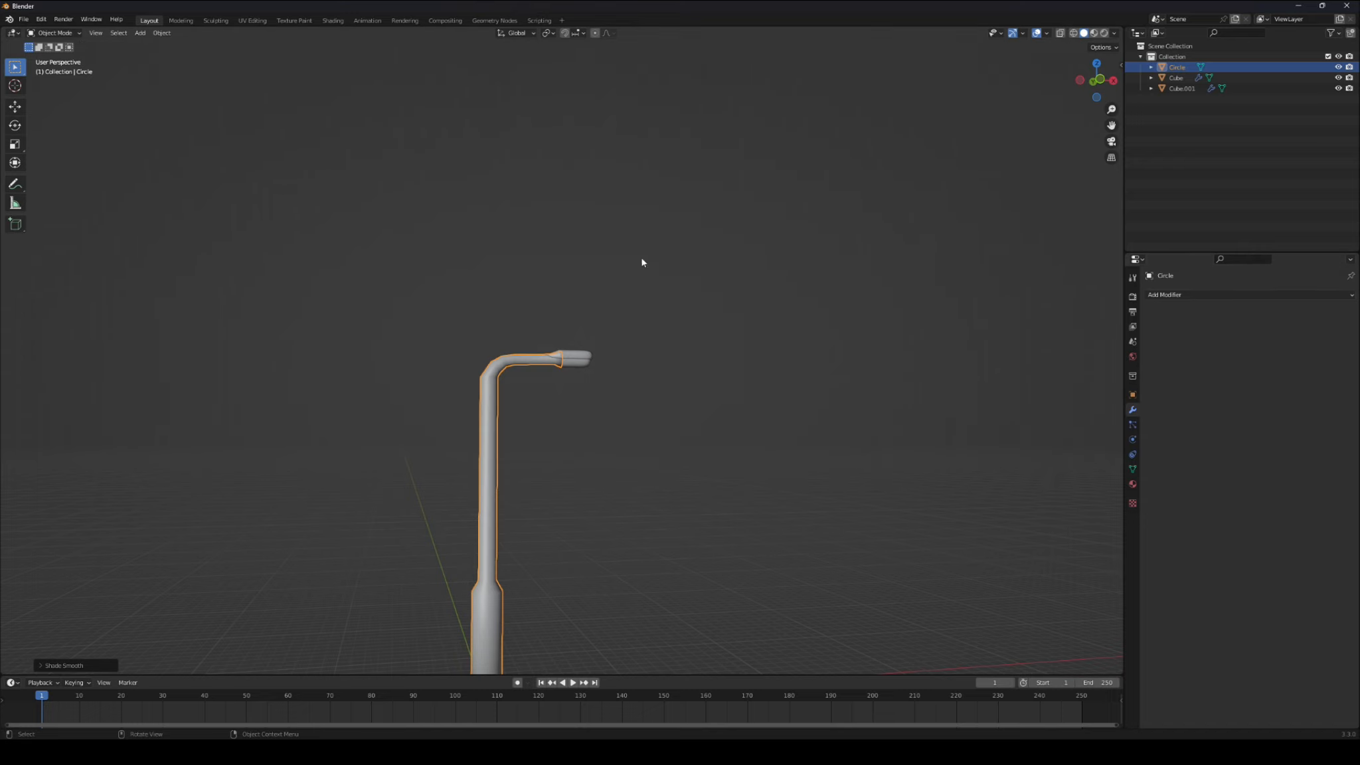
- Try bevelling all edges of the pole and arm mesh in Edit Mode, undo the bevel, and return to Object Mode
scroll(446, 353, up, 3)
click(53, 32)
click(57, 55)
middle_drag(529, 266, 697, 349)
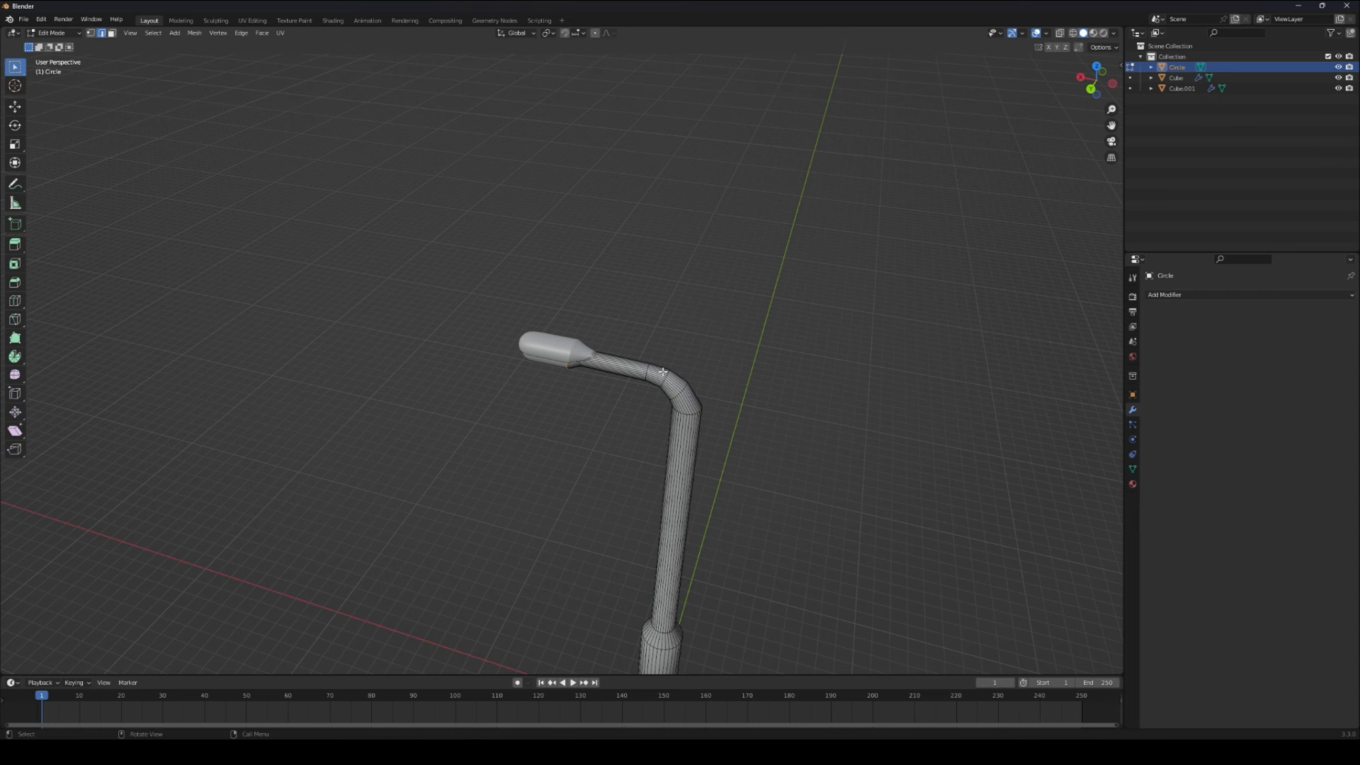
scroll(702, 372, up, 4)
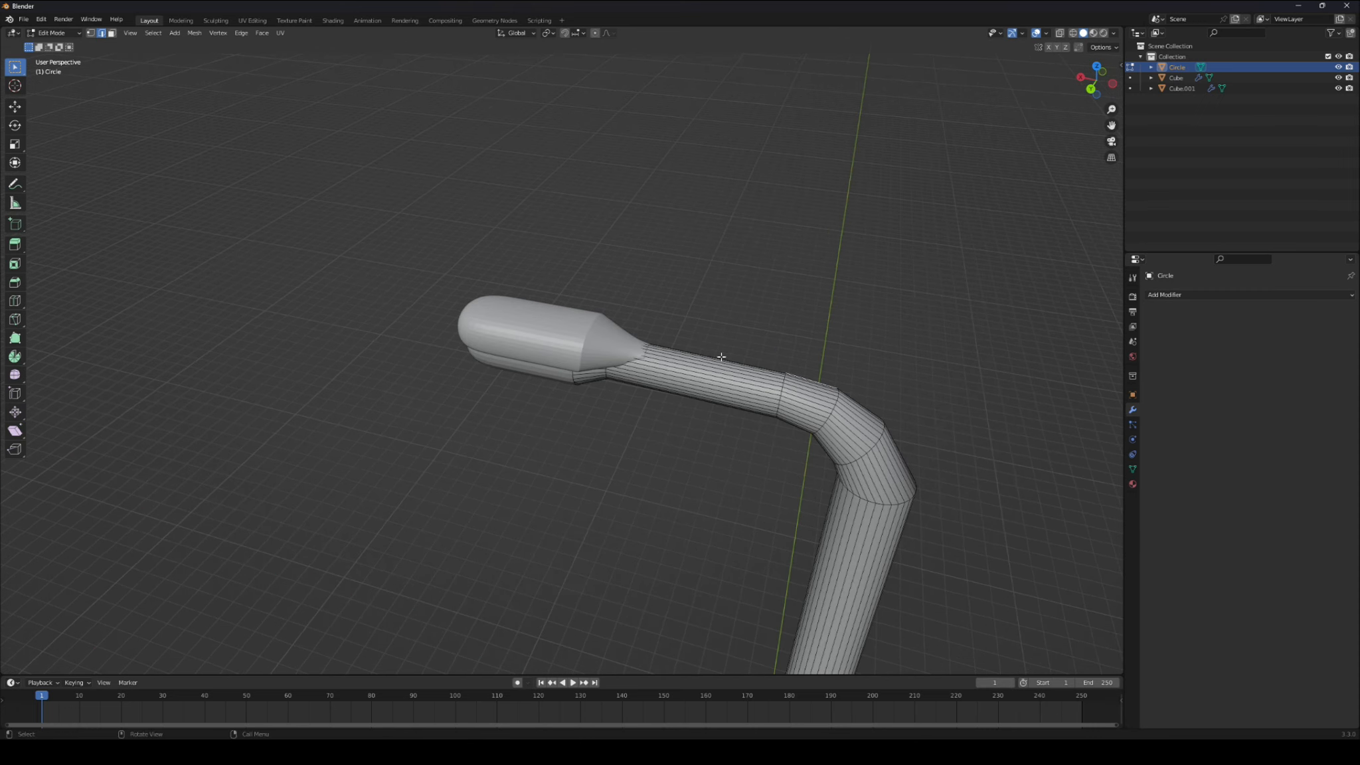
key(a)
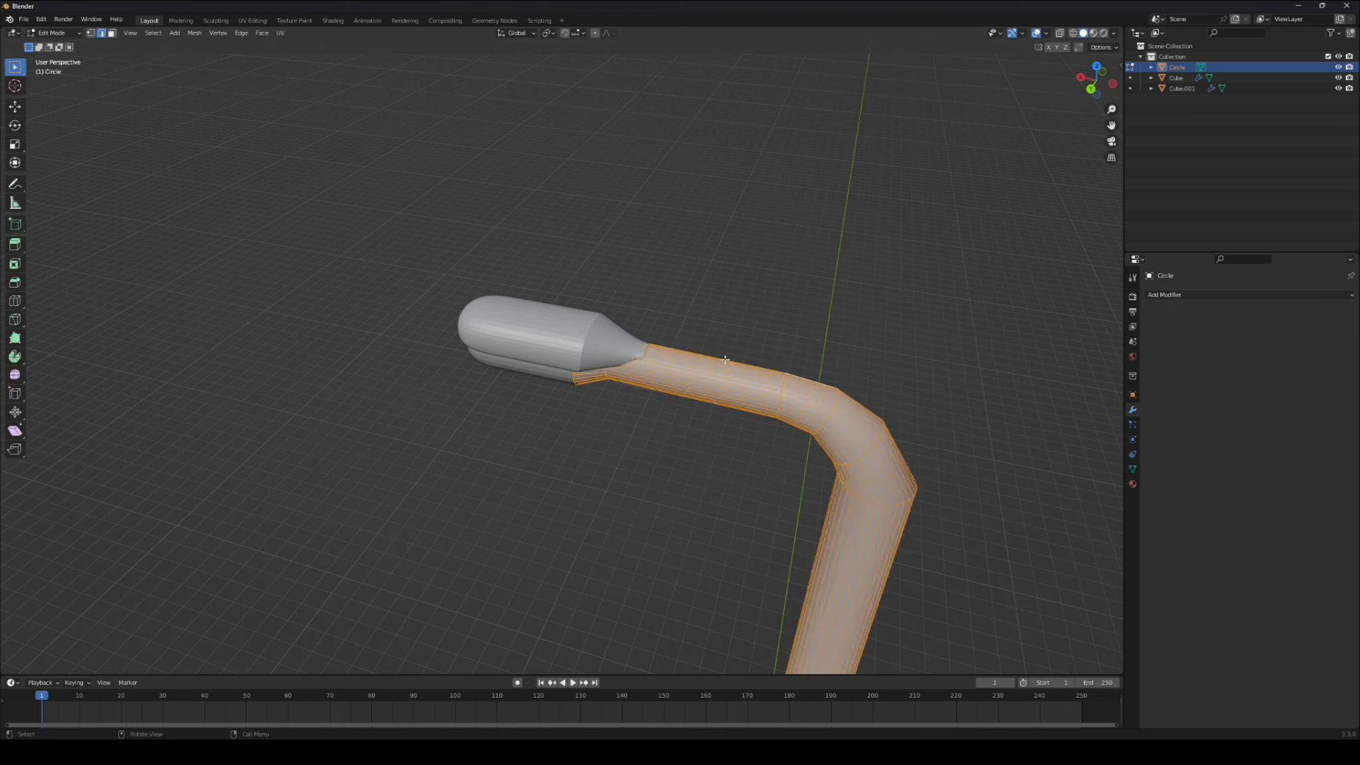
key(ctrl+b)
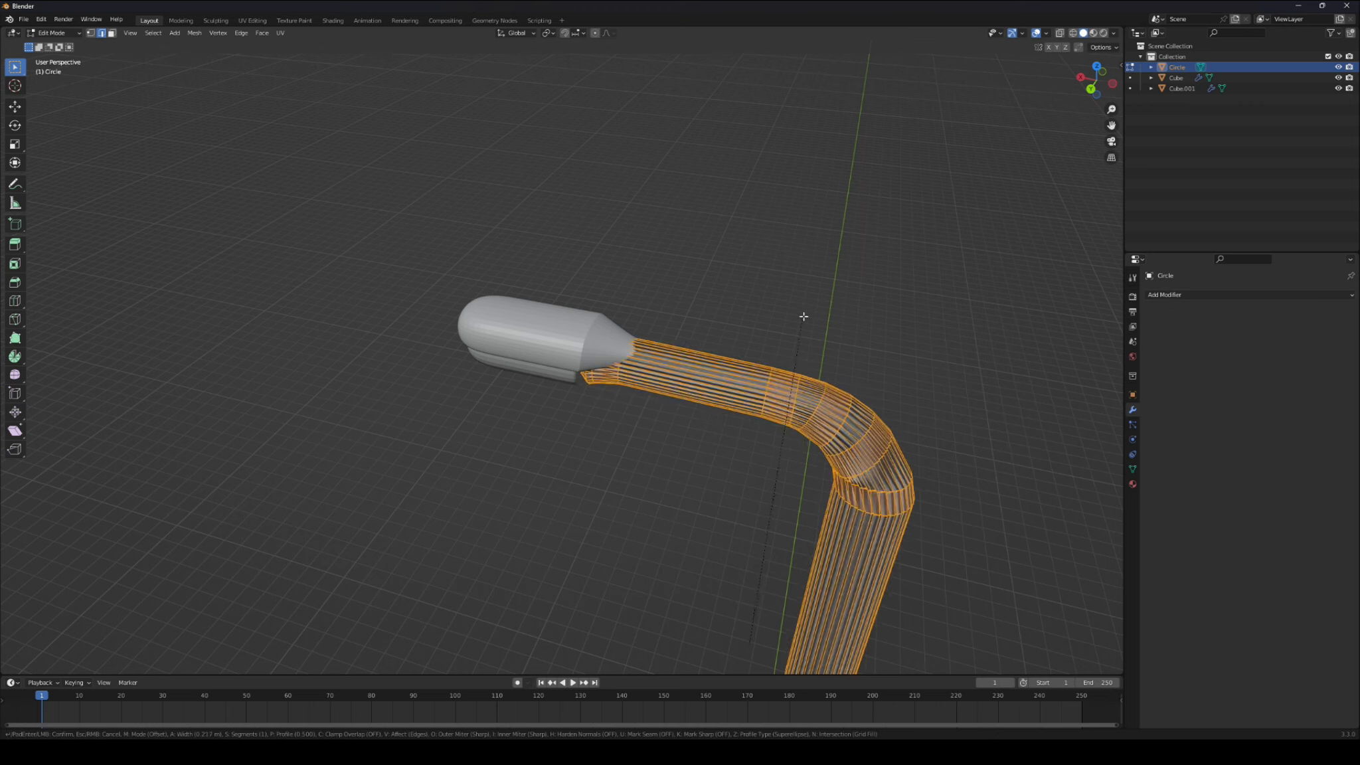
click(728, 270)
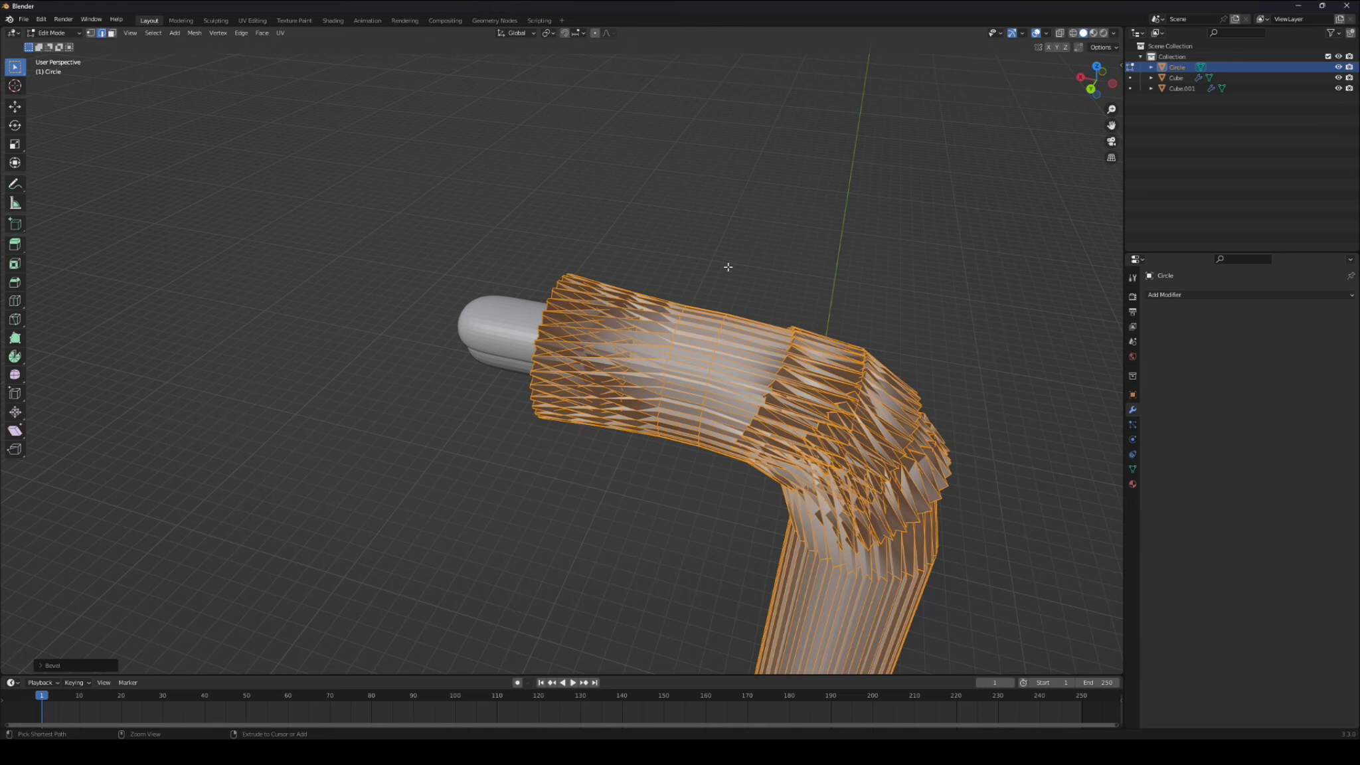
key(ctrl+z)
click(53, 33)
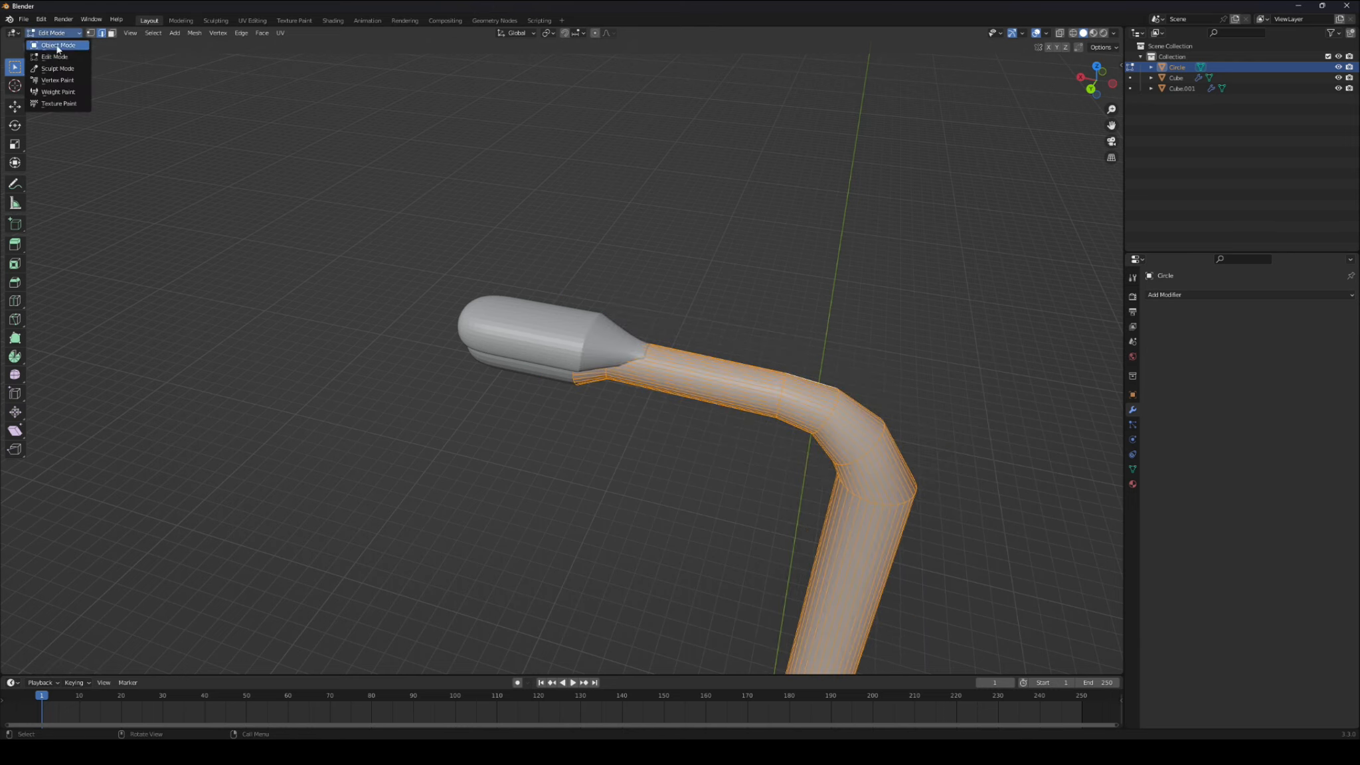
click(53, 45)
- Add a Bevel modifier to the pole and arm object
click(1023, 297)
middle_drag(1023, 298, 410, 364)
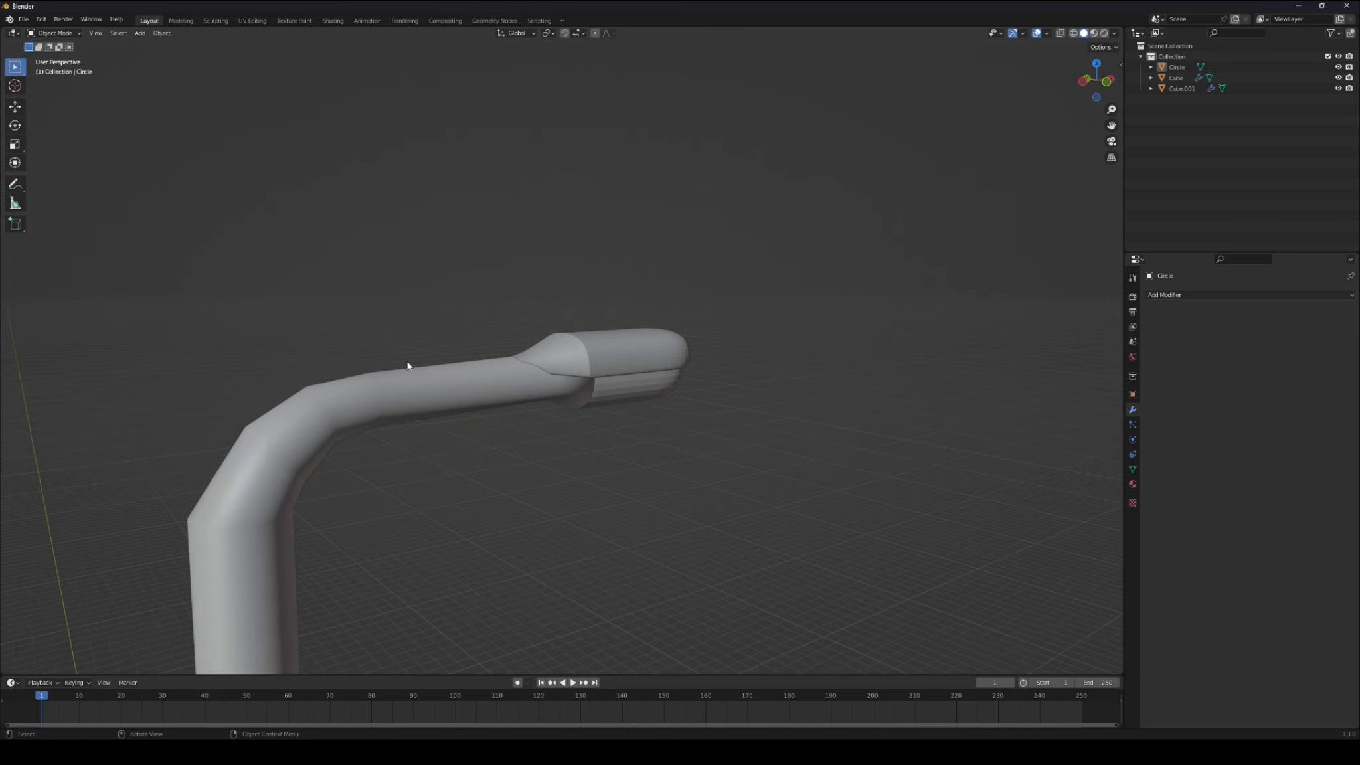
click(410, 363)
click(1265, 295)
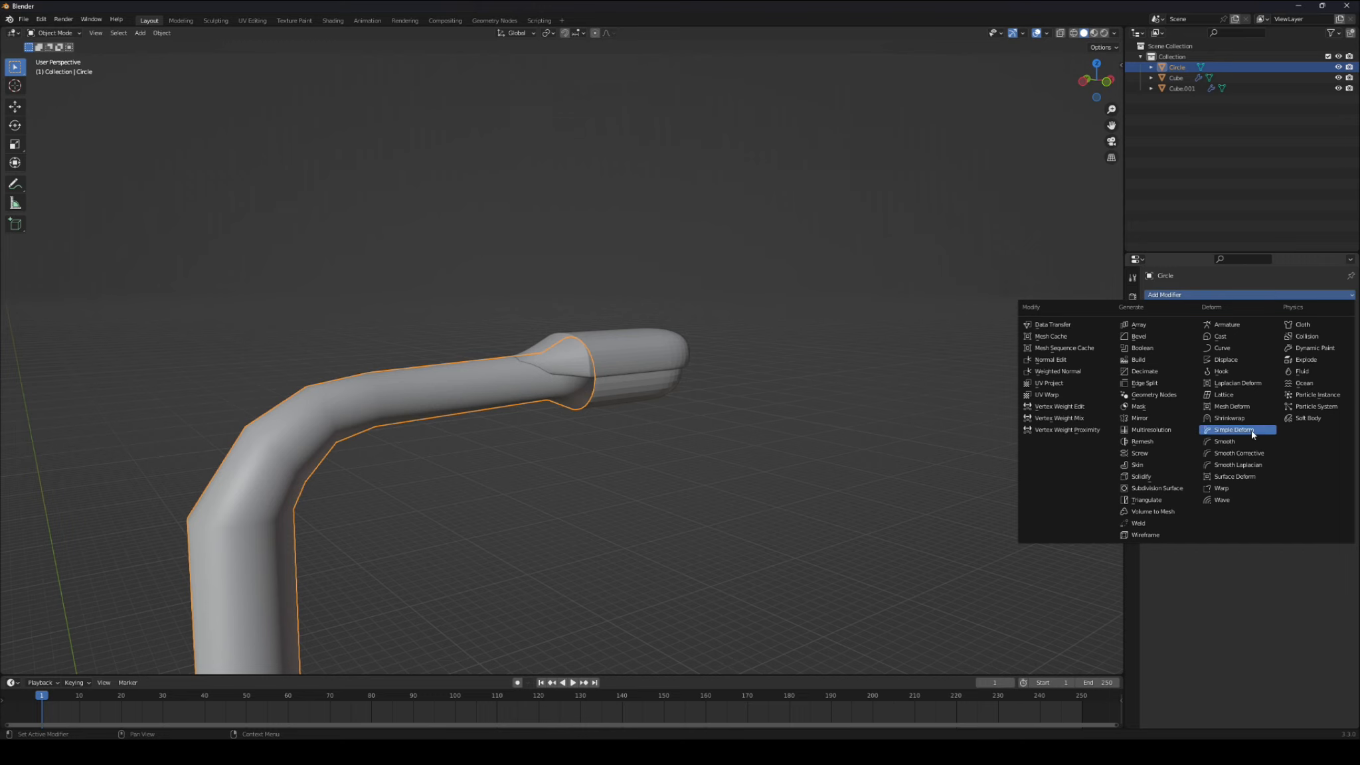
click(1165, 338)
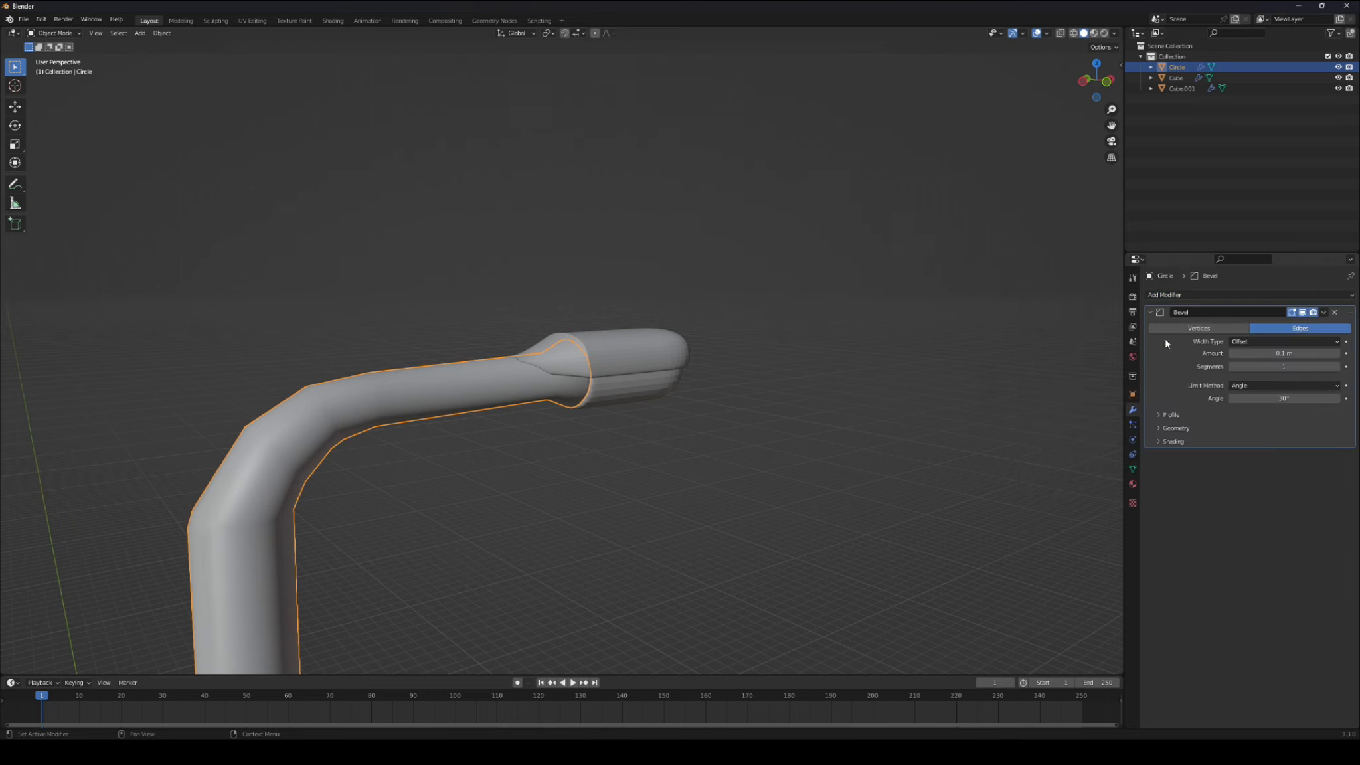
- Set the Bevel modifier's amount to 0 m and its segments to 4
scroll(793, 441, down, 9)
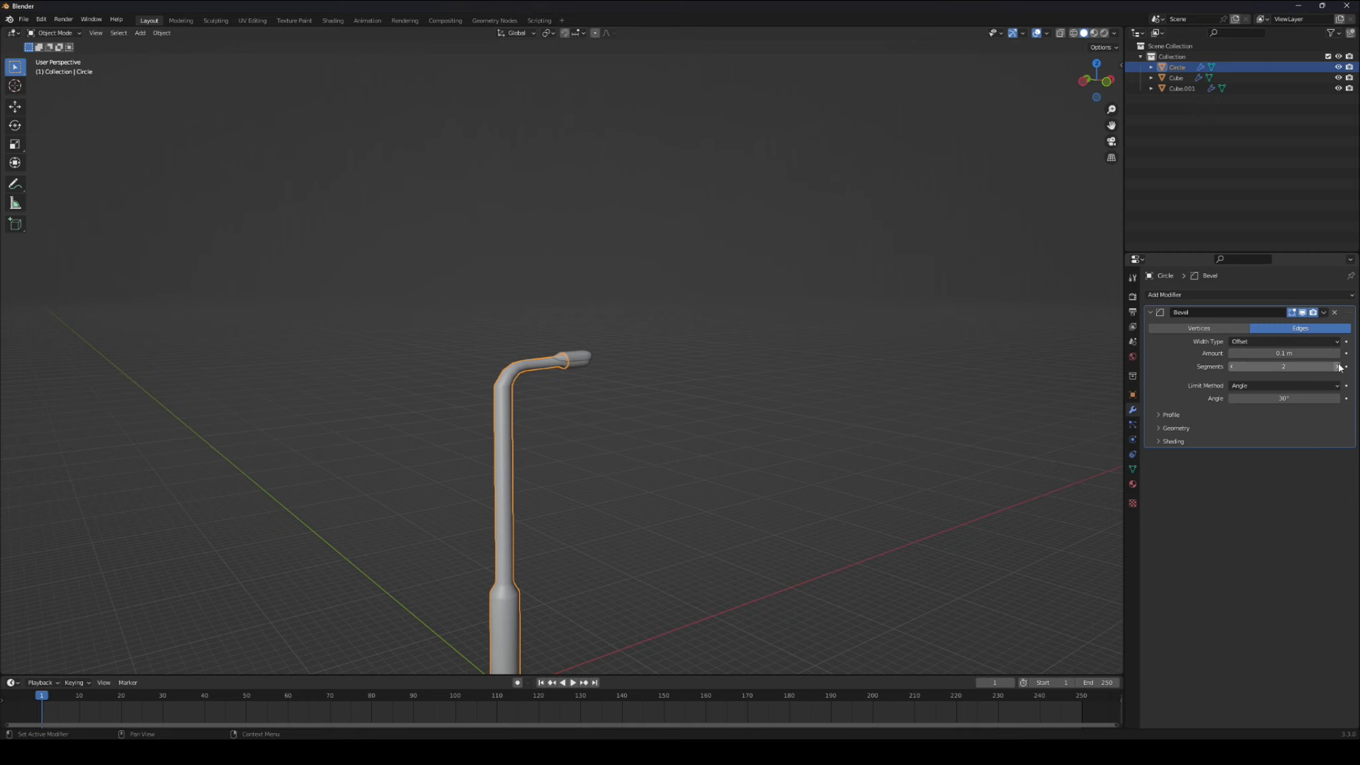
middle_drag(648, 382, 751, 405)
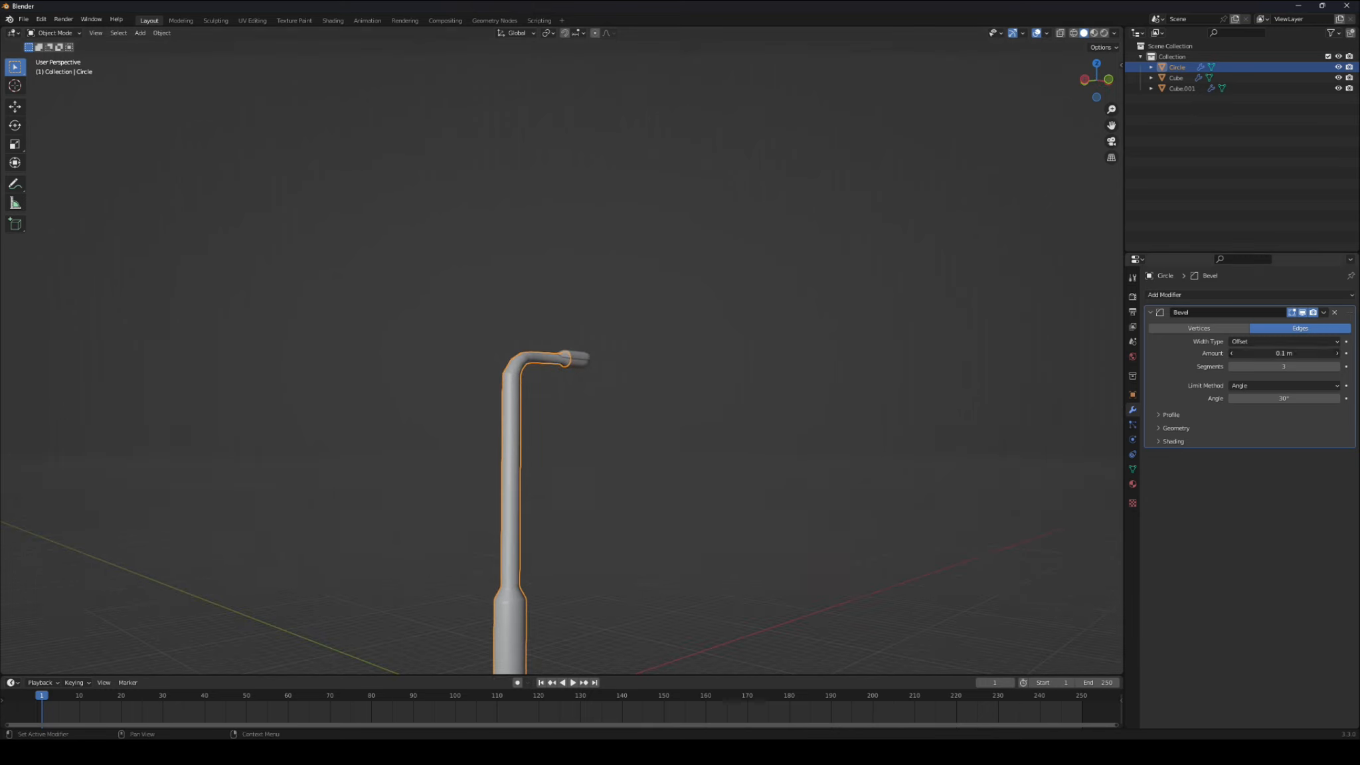
drag(1284, 353, 1248, 353)
scroll(589, 546, up, 5)
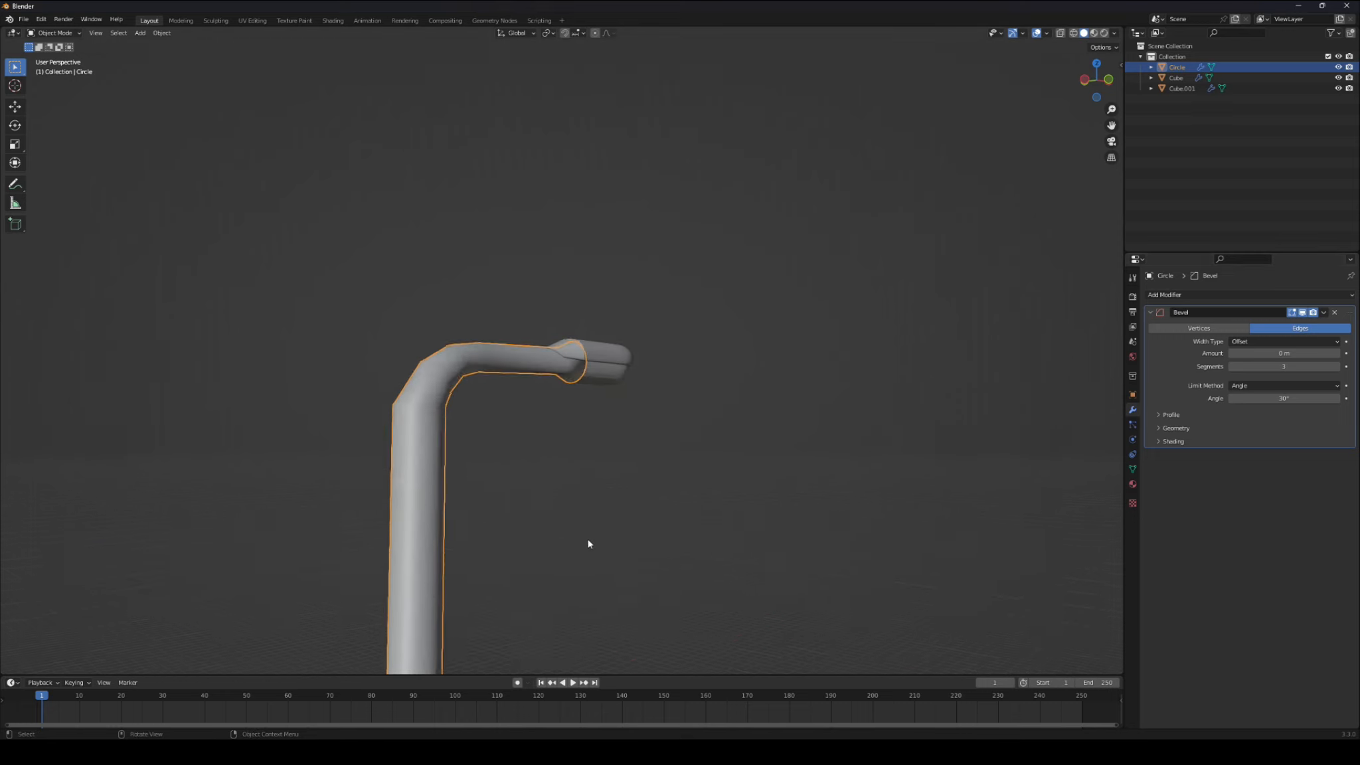
click(1337, 367)
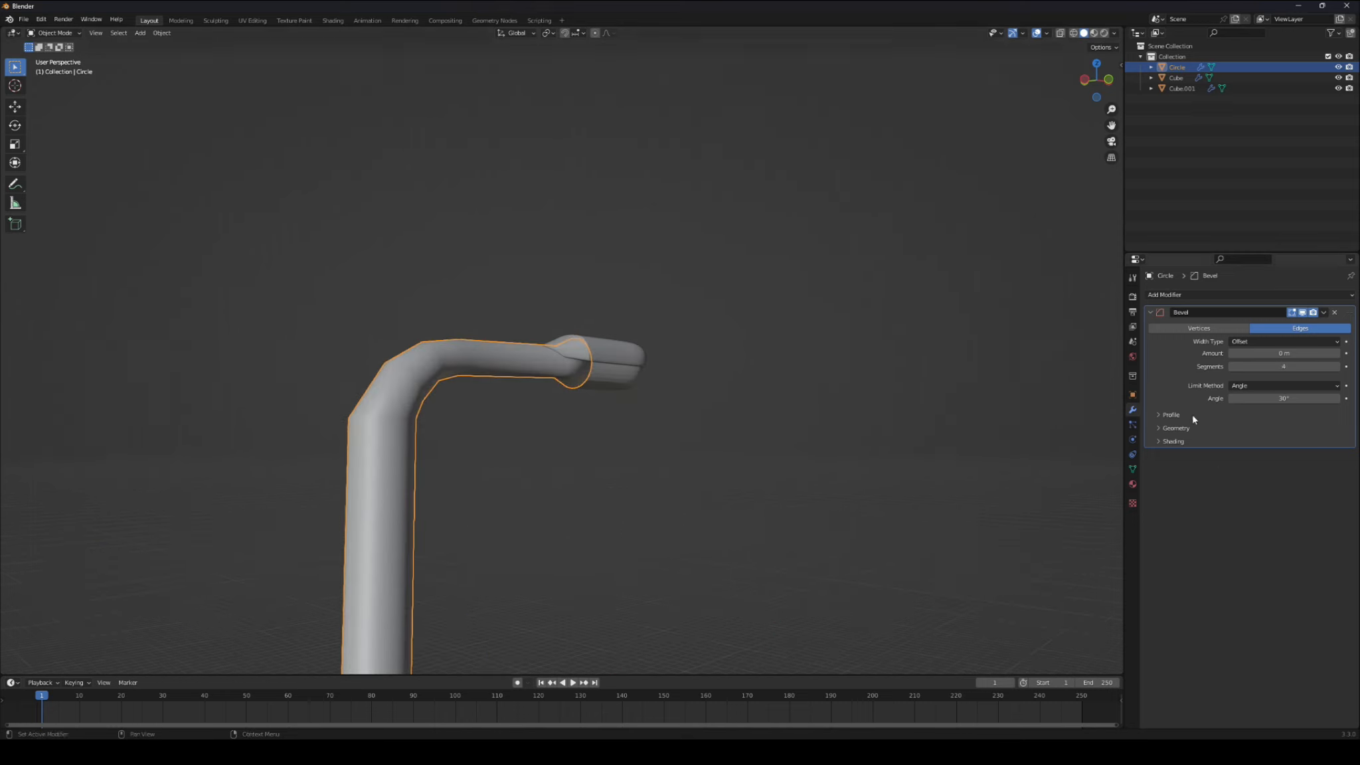
- Set the outer miter in the Bevel modifier's geometry settings to Arc
click(1175, 427)
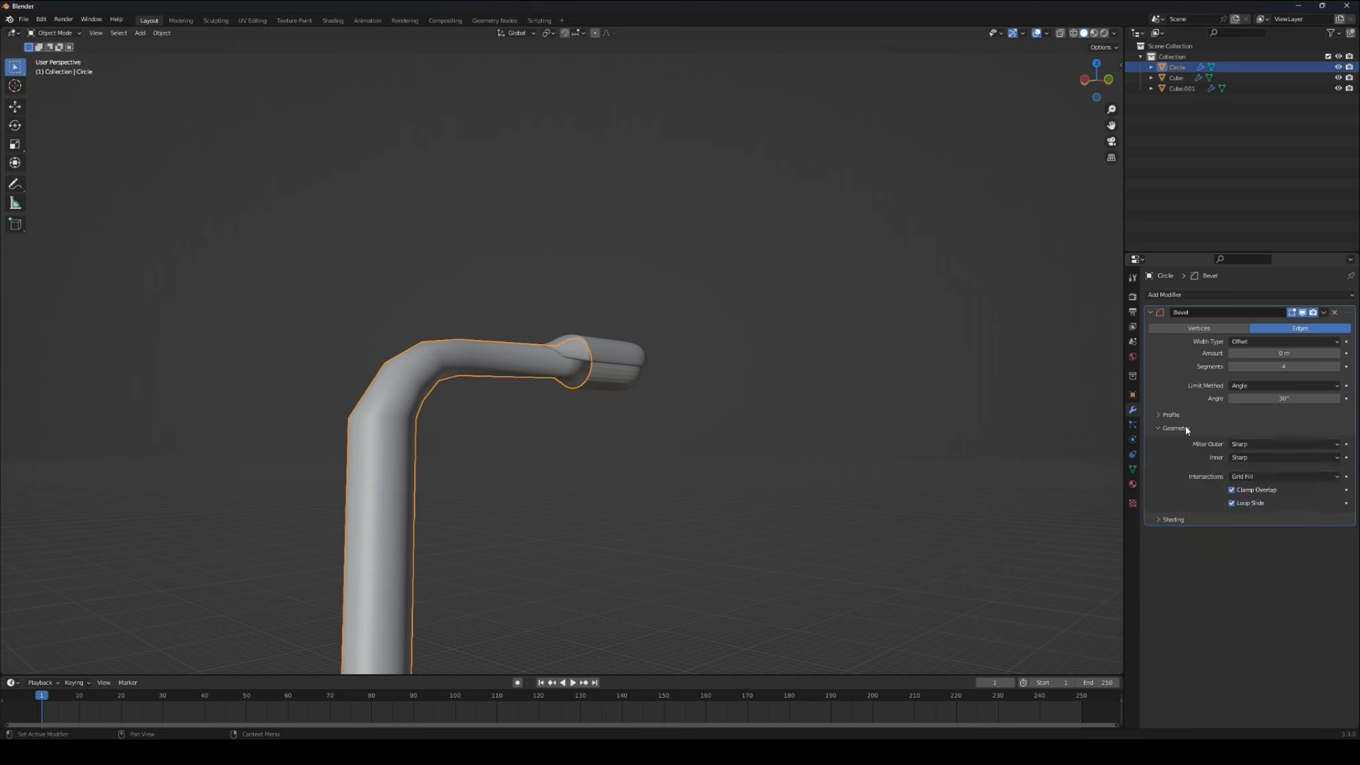
click(1274, 445)
click(1246, 480)
click(1305, 385)
click(1305, 385)
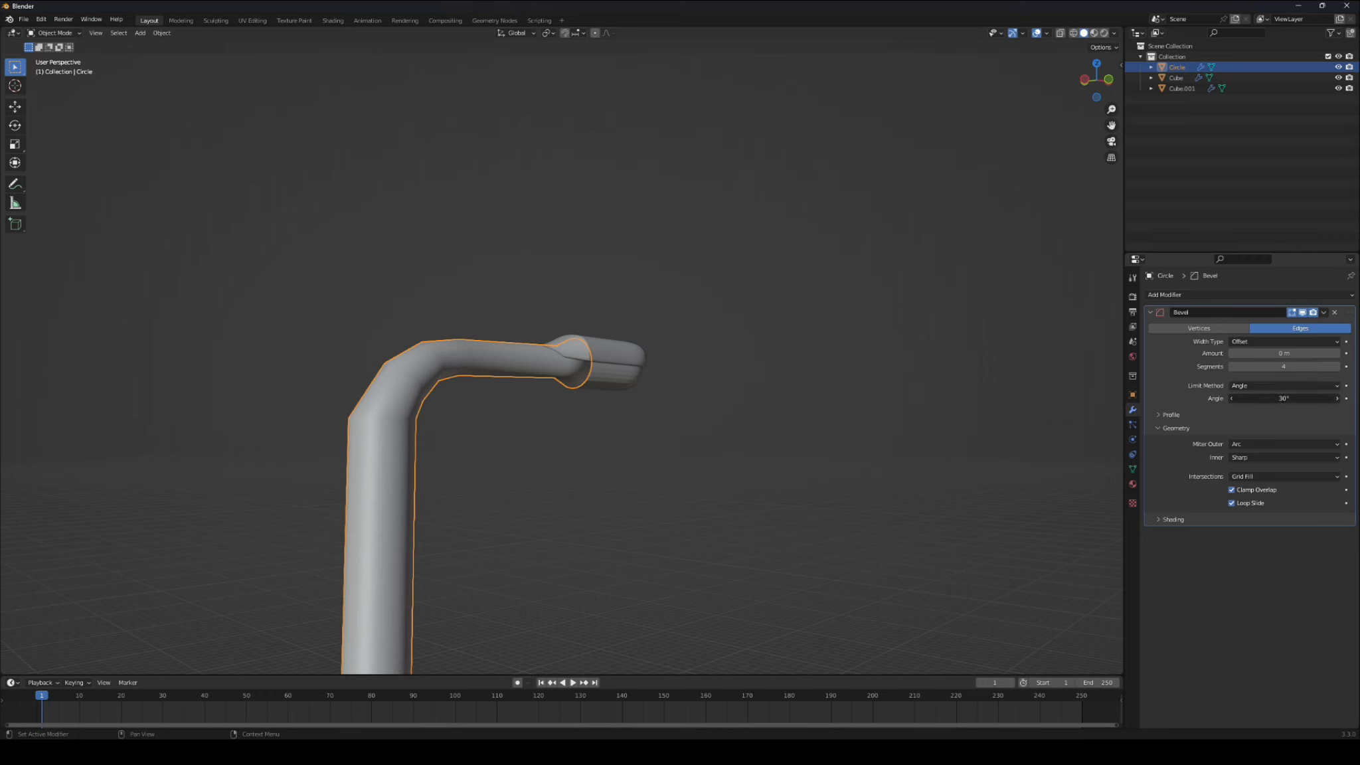
click(1326, 398)
text(sEf)
key(Return)
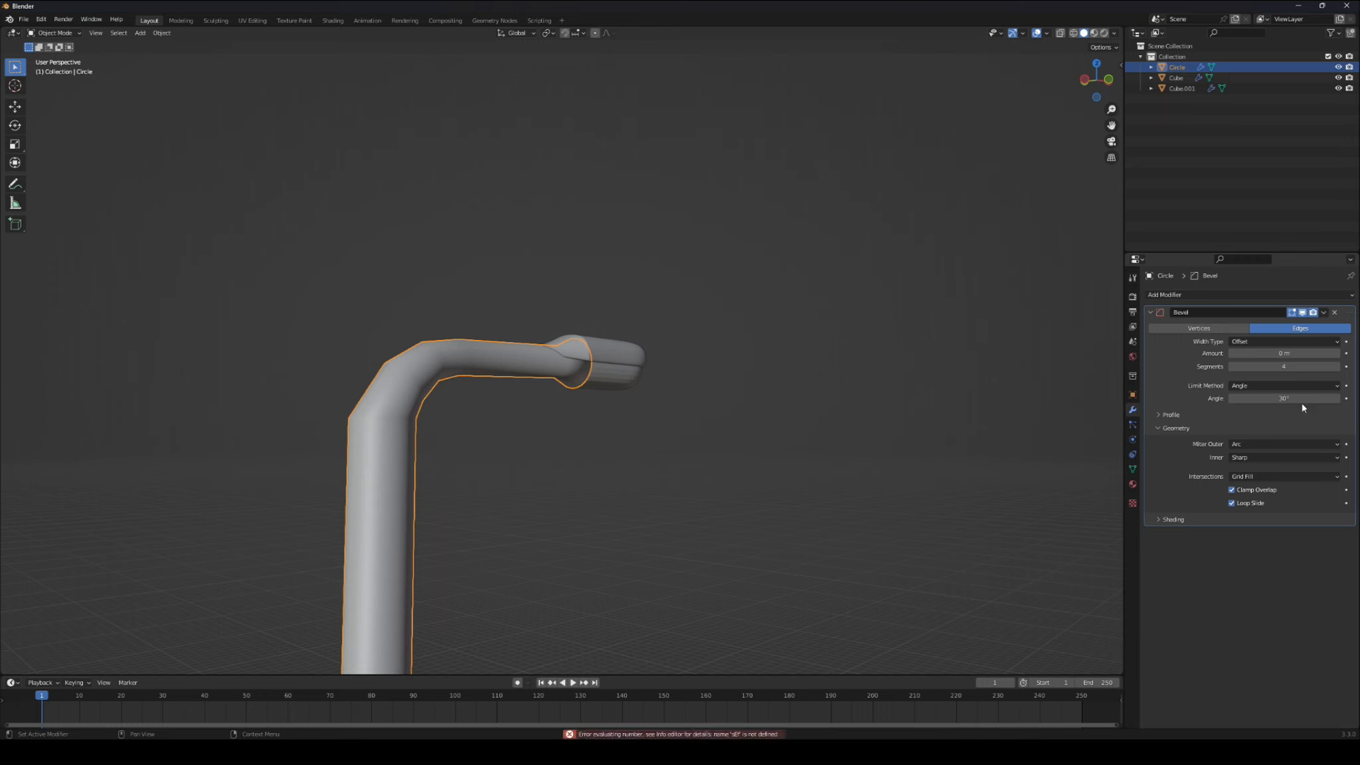
click(1261, 386)
click(1261, 386)
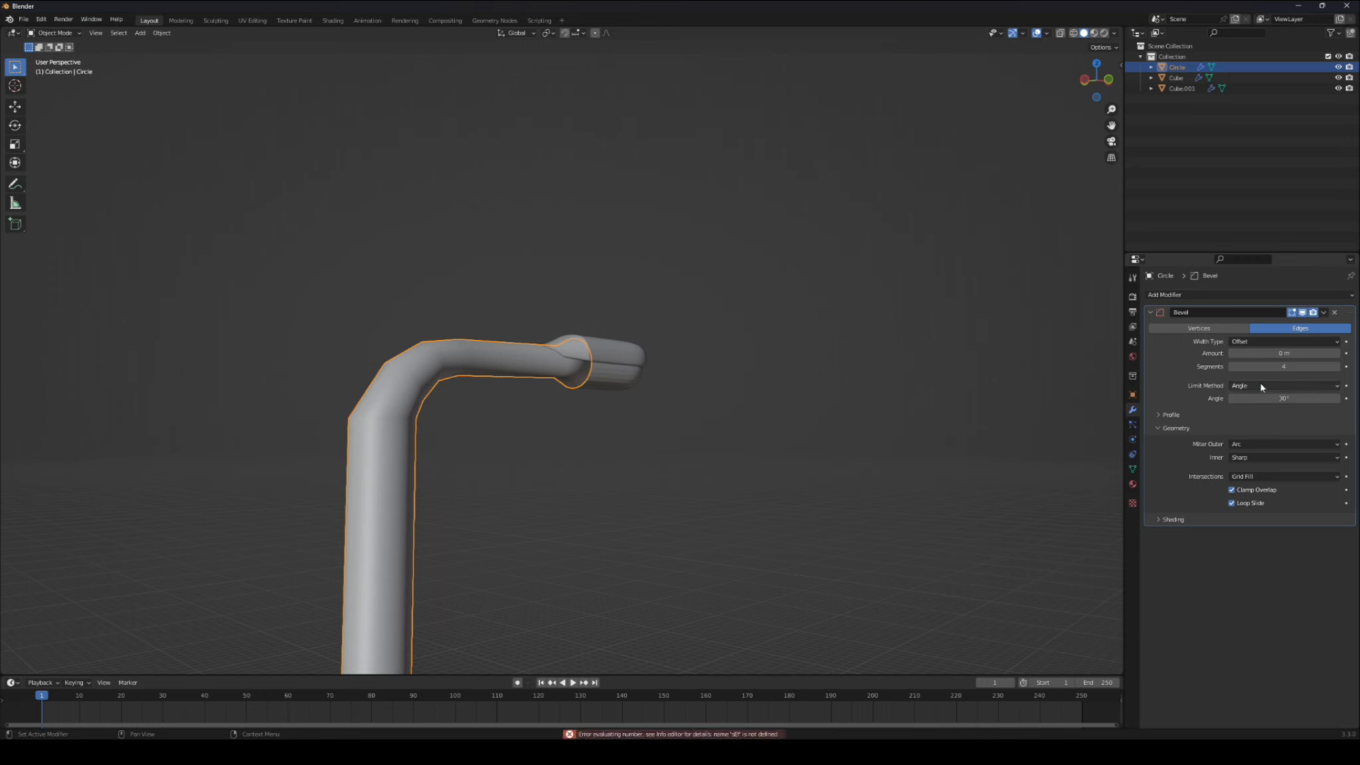
click(1284, 341)
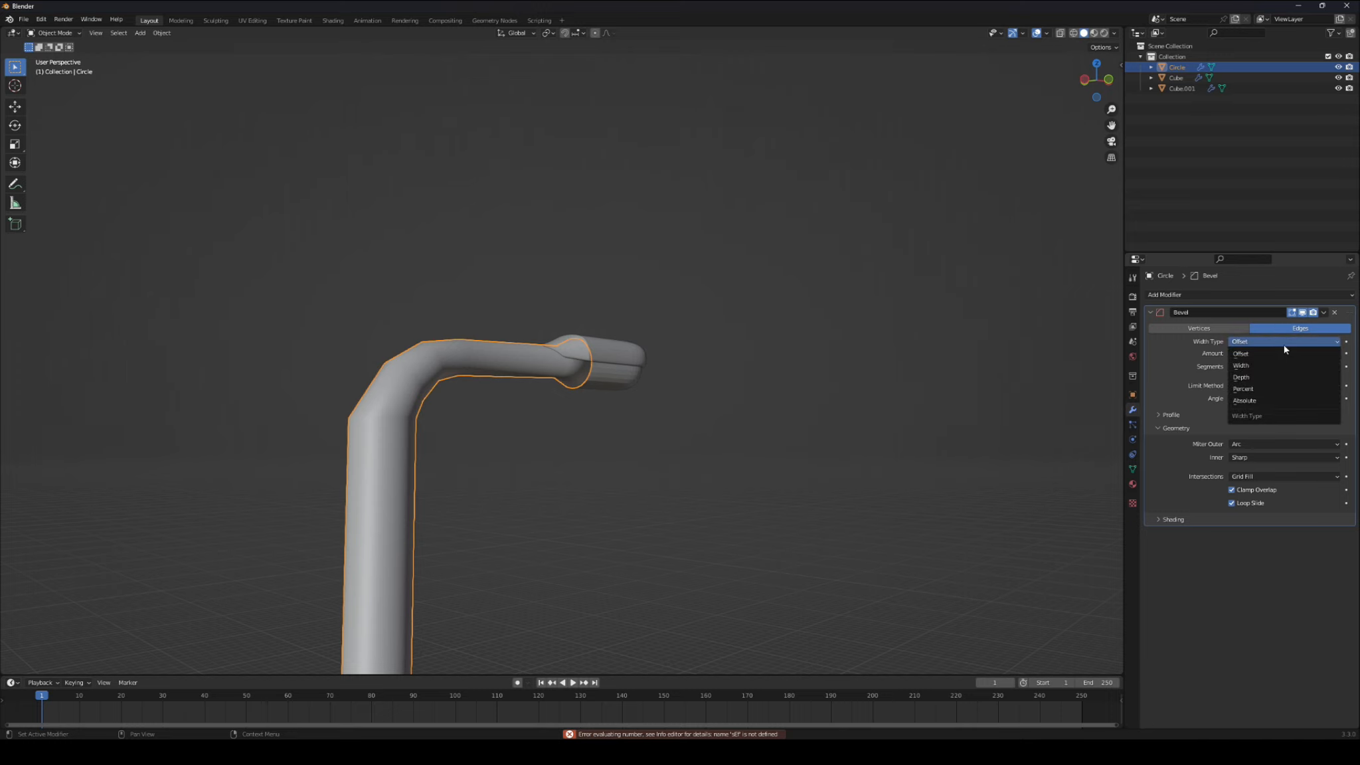
click(1283, 352)
right_click(422, 362)
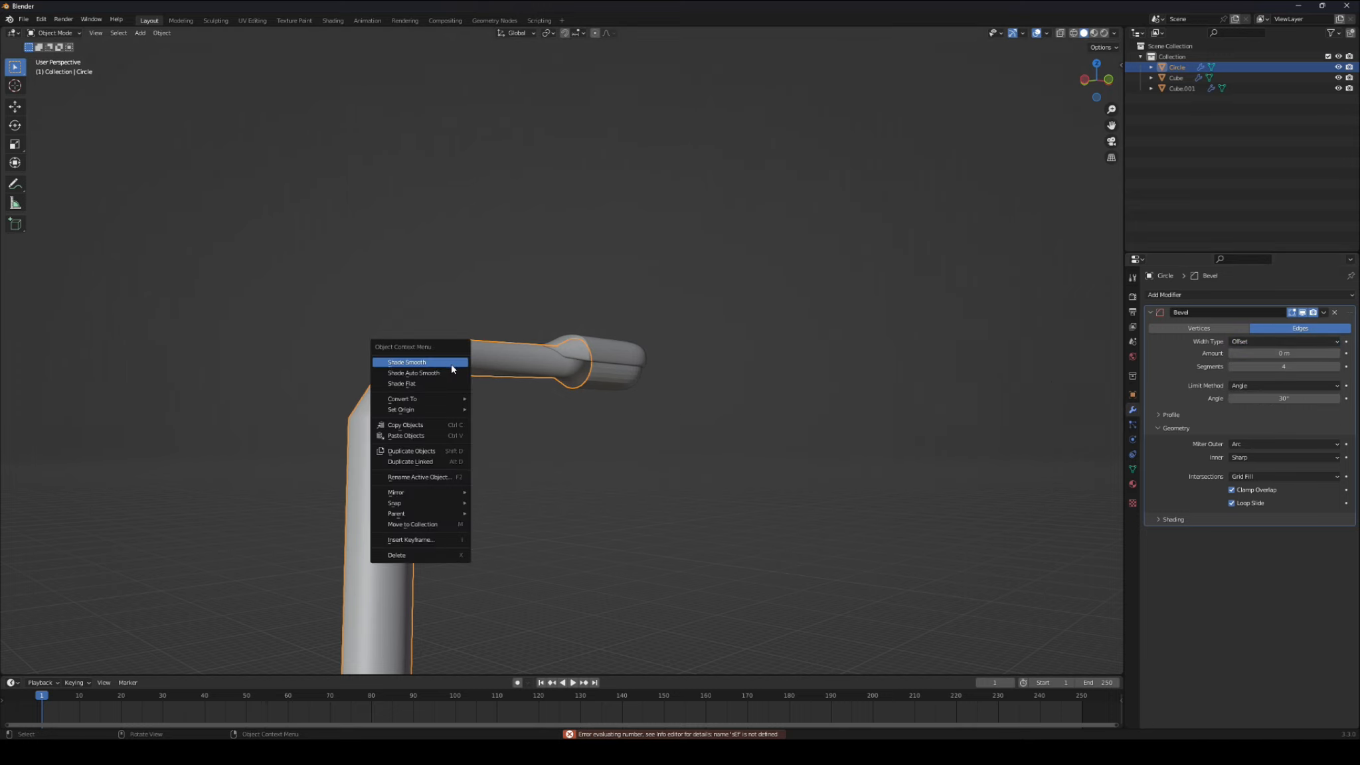
- Add a Subdivision Surface modifier to the pole and arm object and keep the viewport level at 1
middle_drag(807, 447, 947, 455)
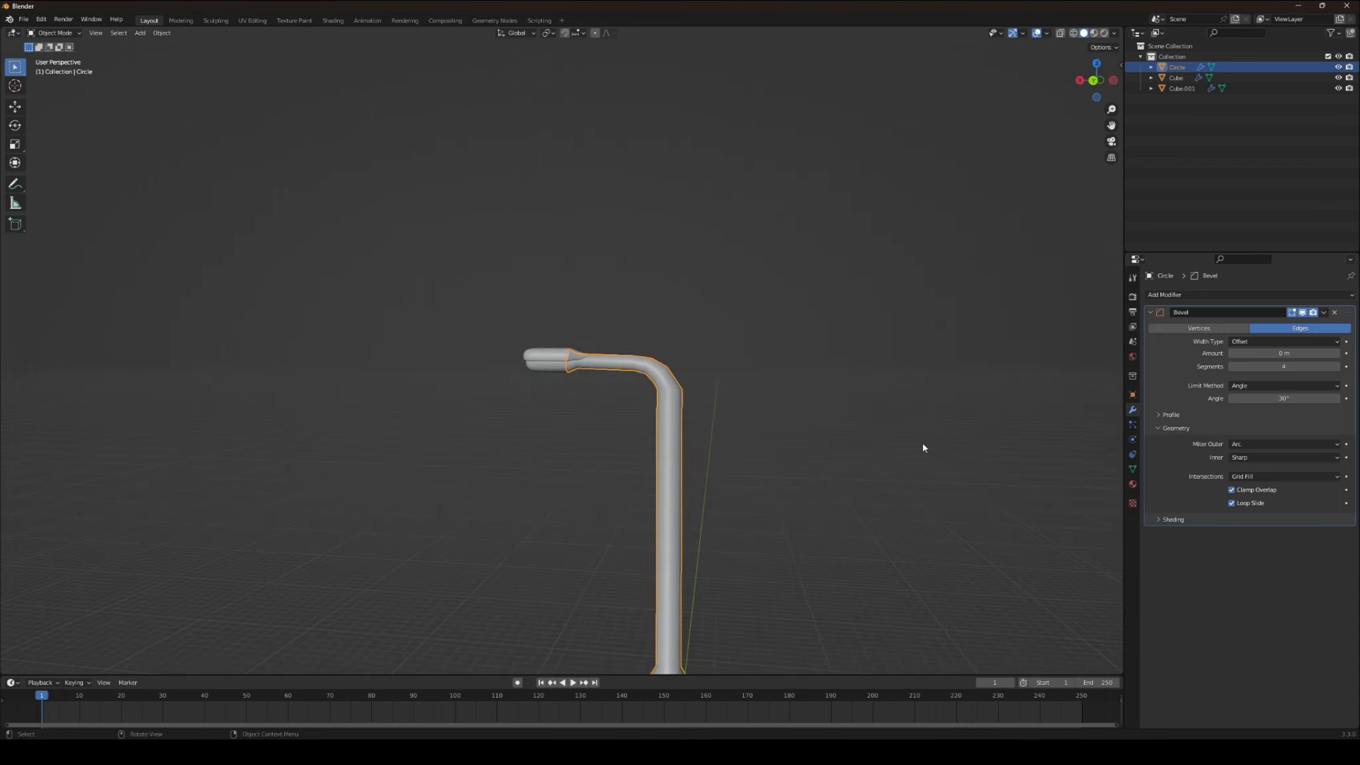
scroll(923, 448, up, 2)
click(1175, 294)
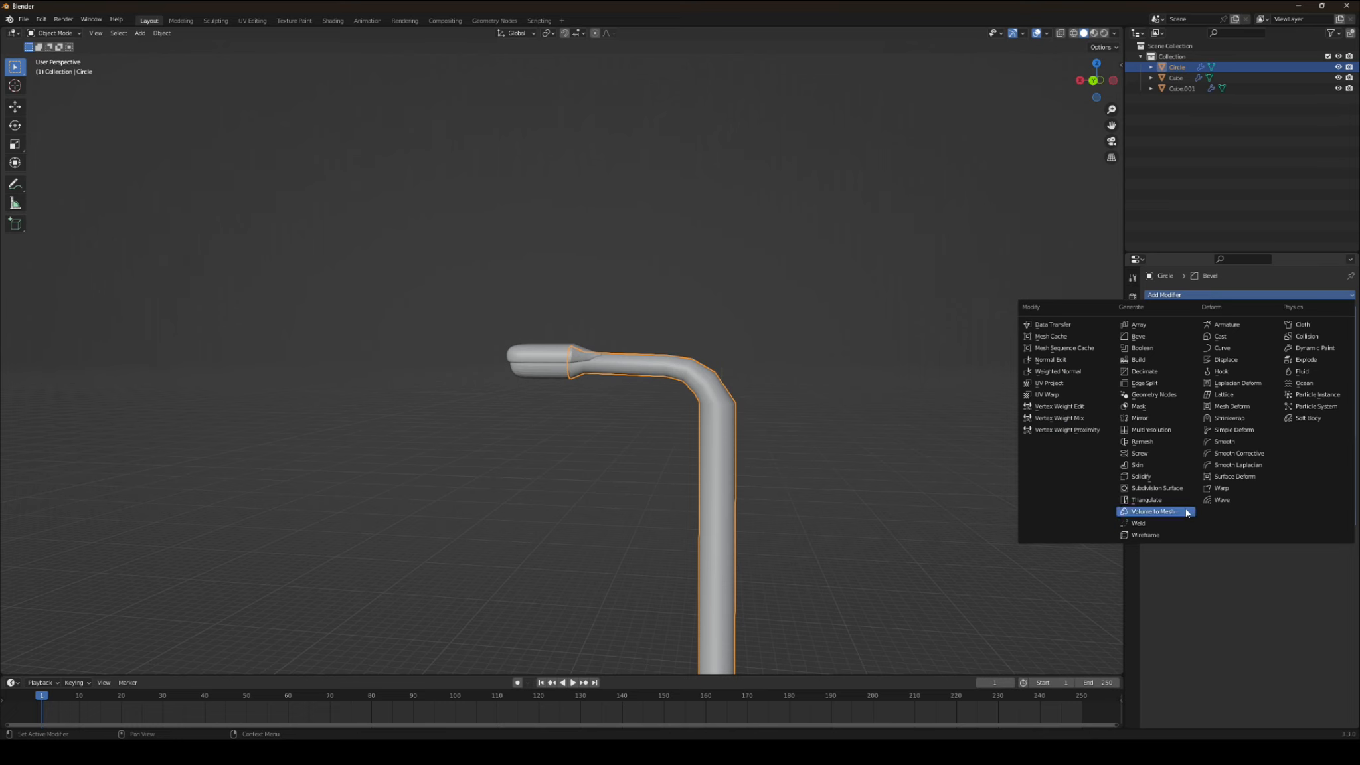
click(1166, 488)
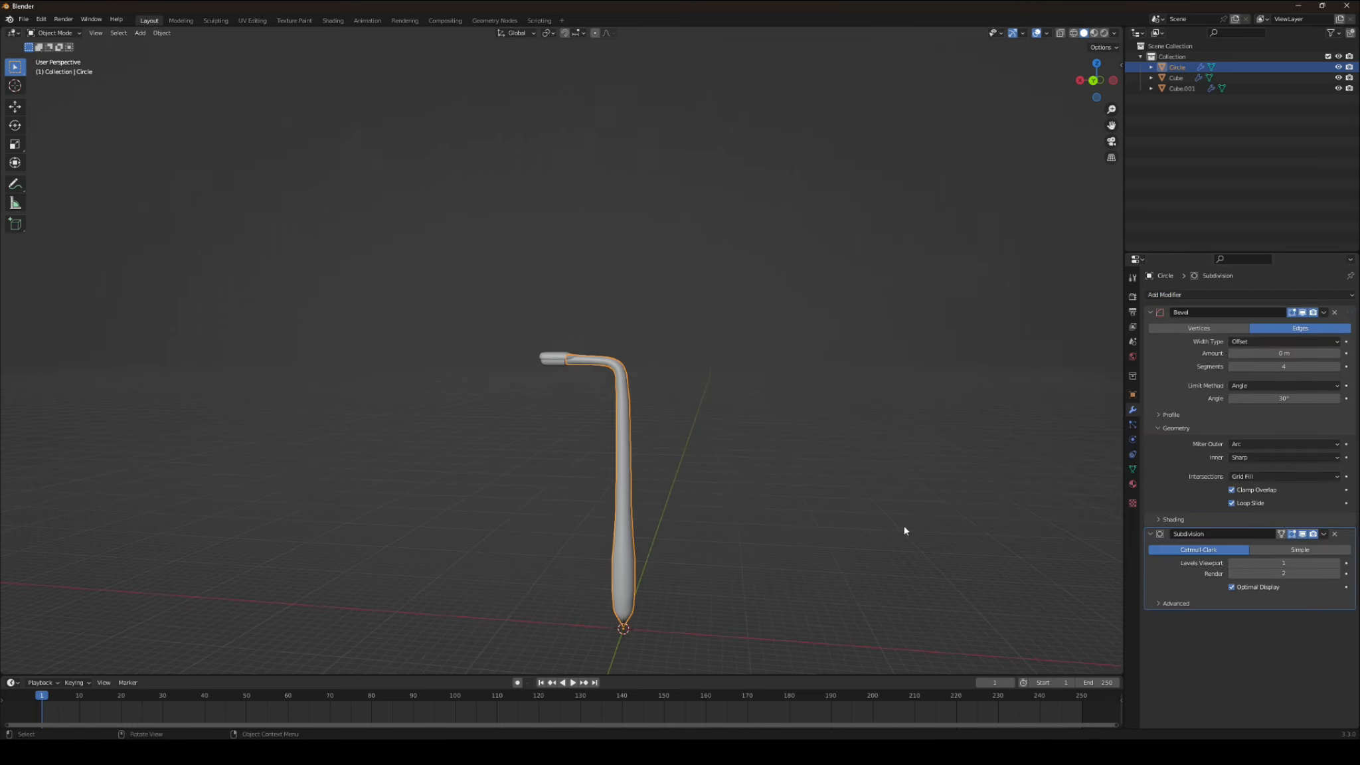
click(1337, 563)
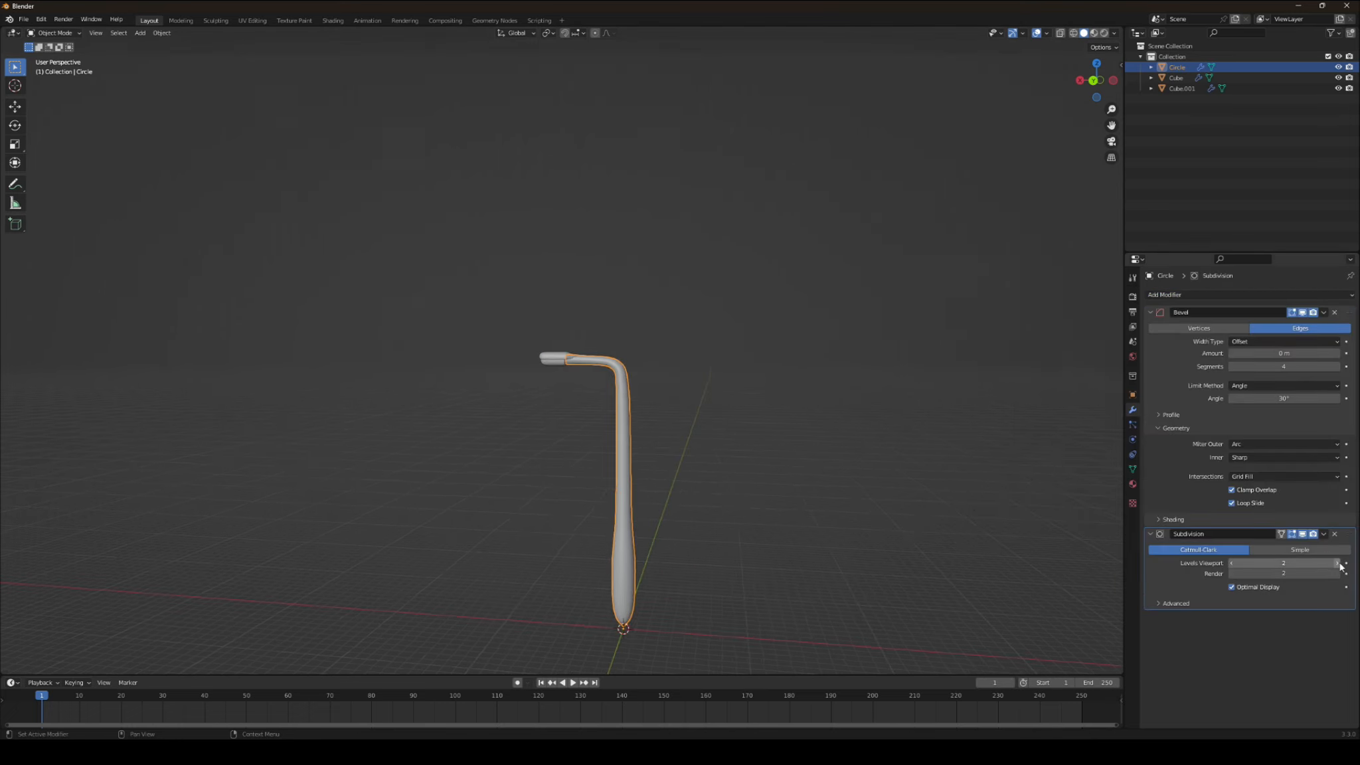
key(ctrl+z)
- In Edit Mode, add a loop cut around the slim pole and slide it down to just above the thick base's taper
click(55, 33)
click(53, 53)
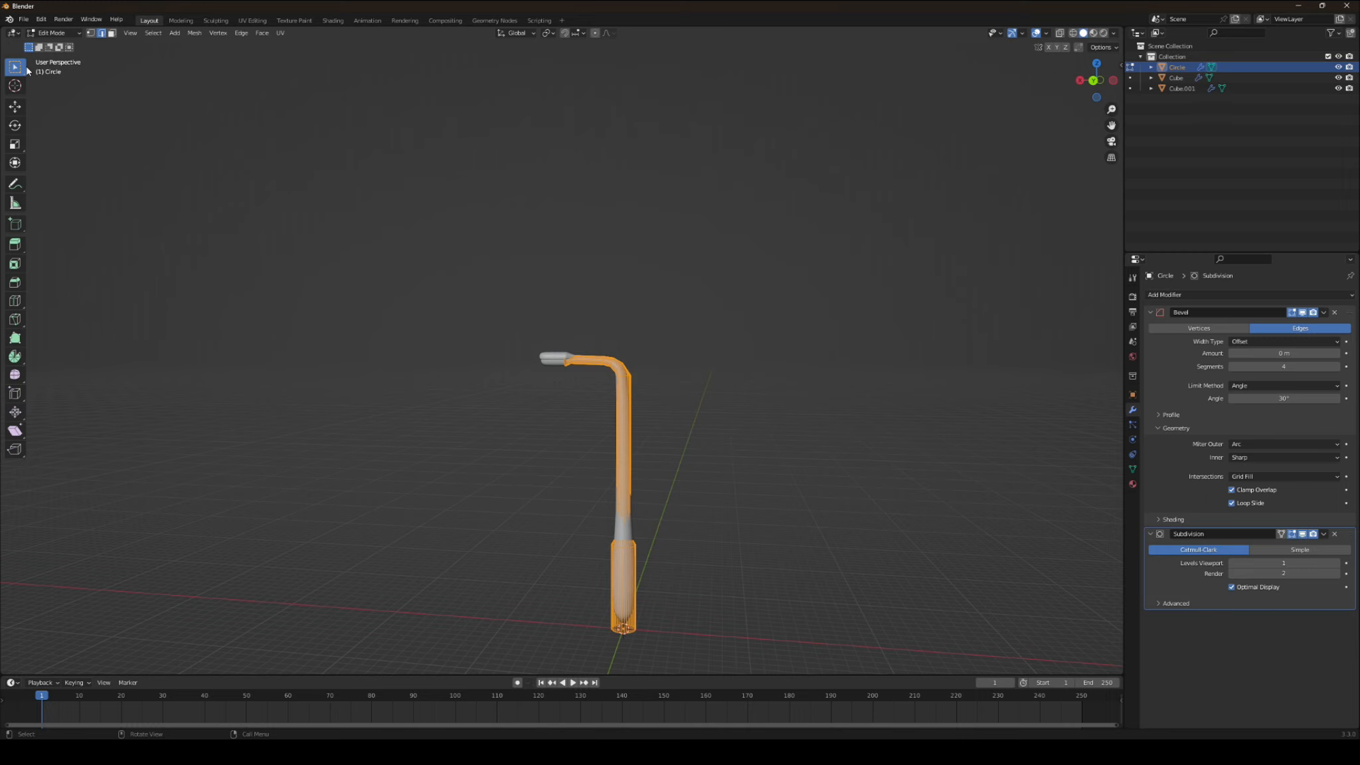
scroll(680, 486, up, 2)
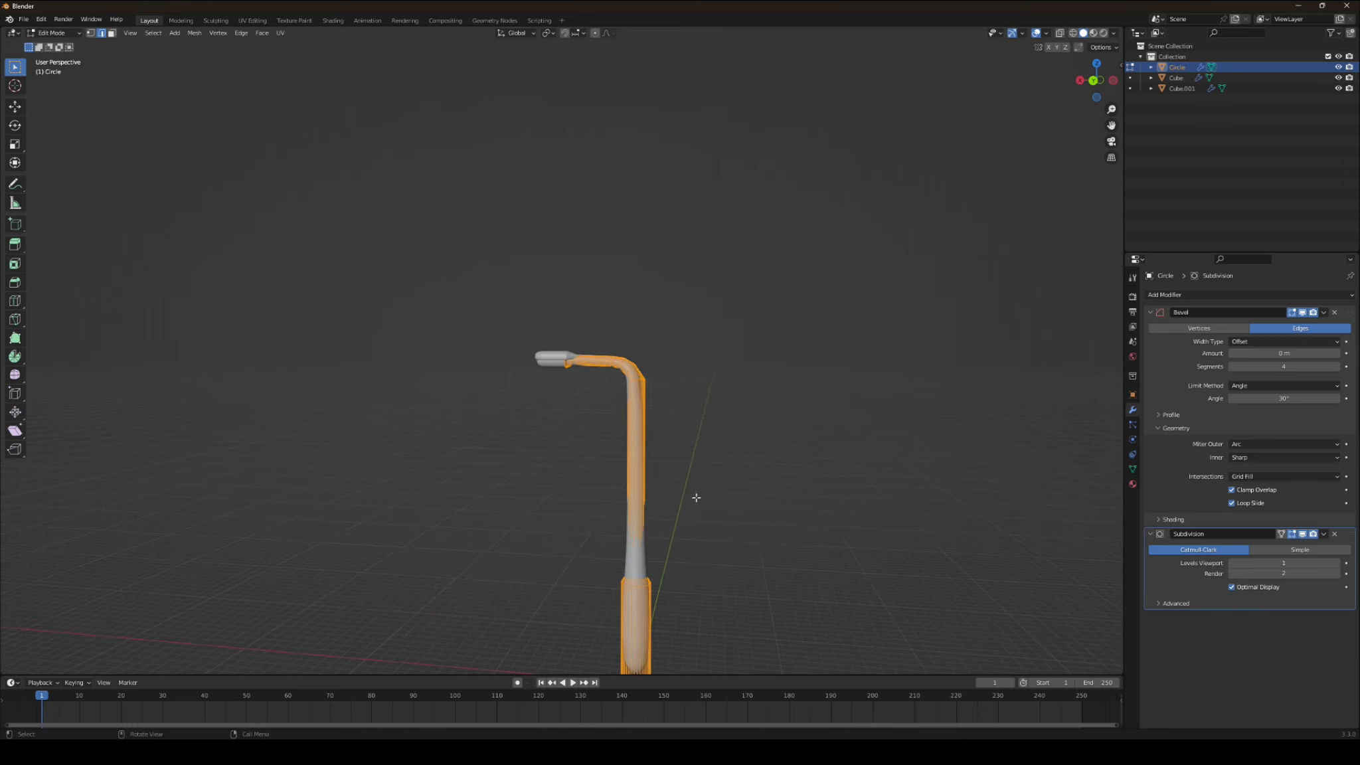
key(ctrl+r)
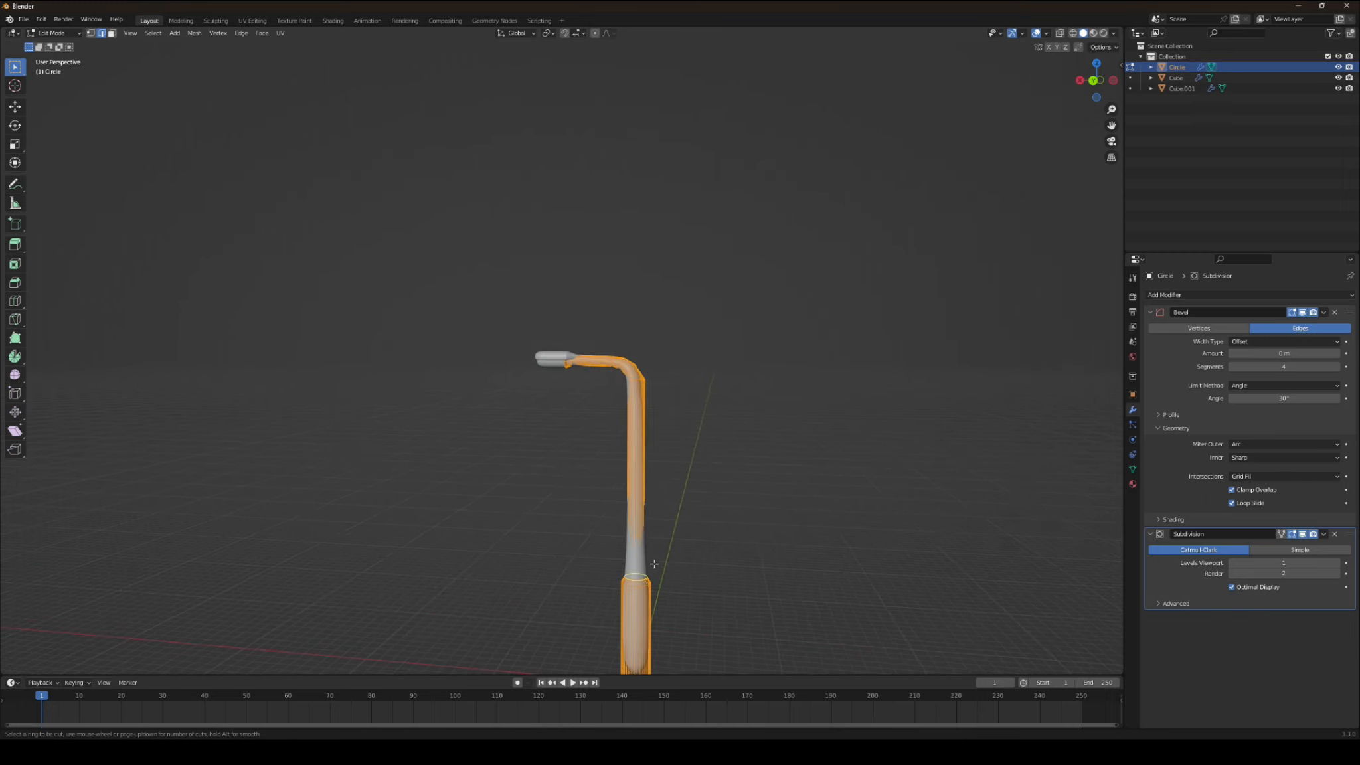
click(655, 562)
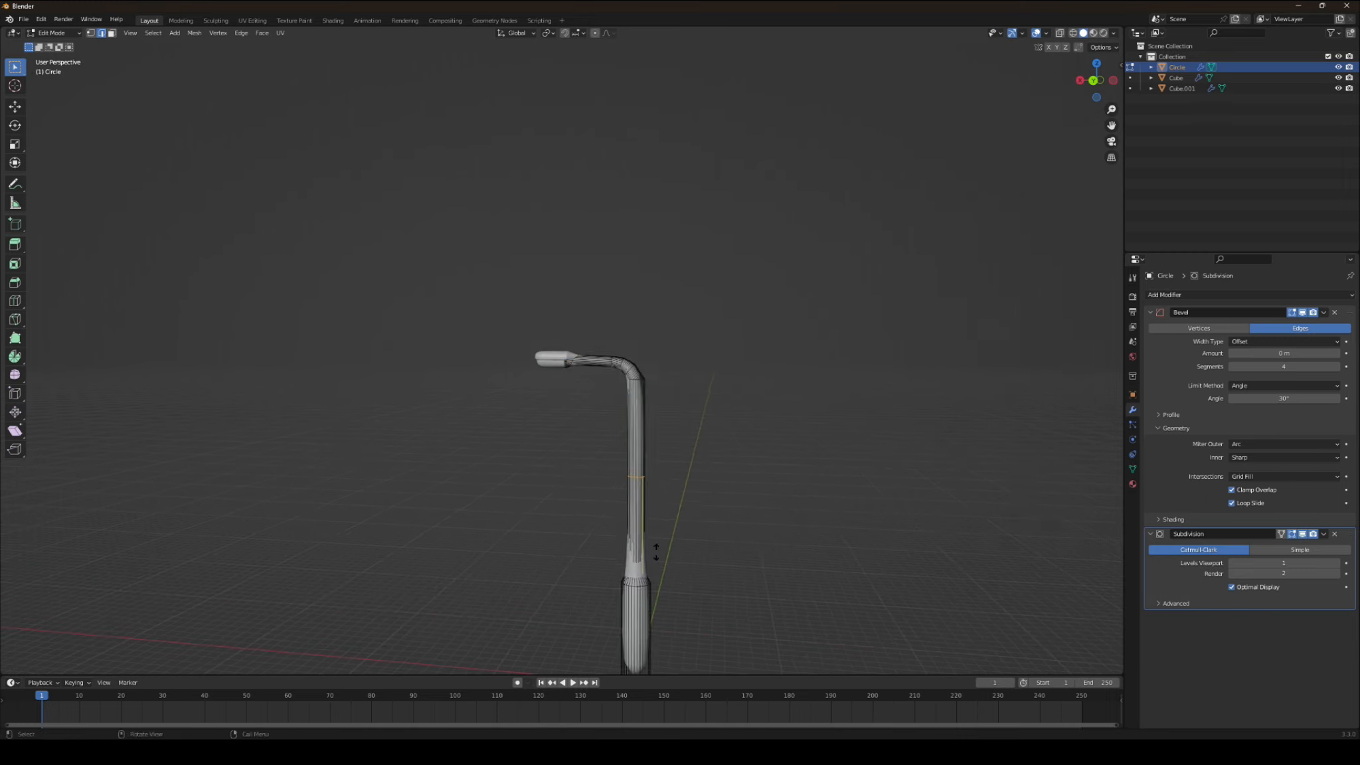
click(668, 643)
- Add a loop cut around the thick base and slide it down to the bottom edge at the ground
scroll(630, 522, up, 2)
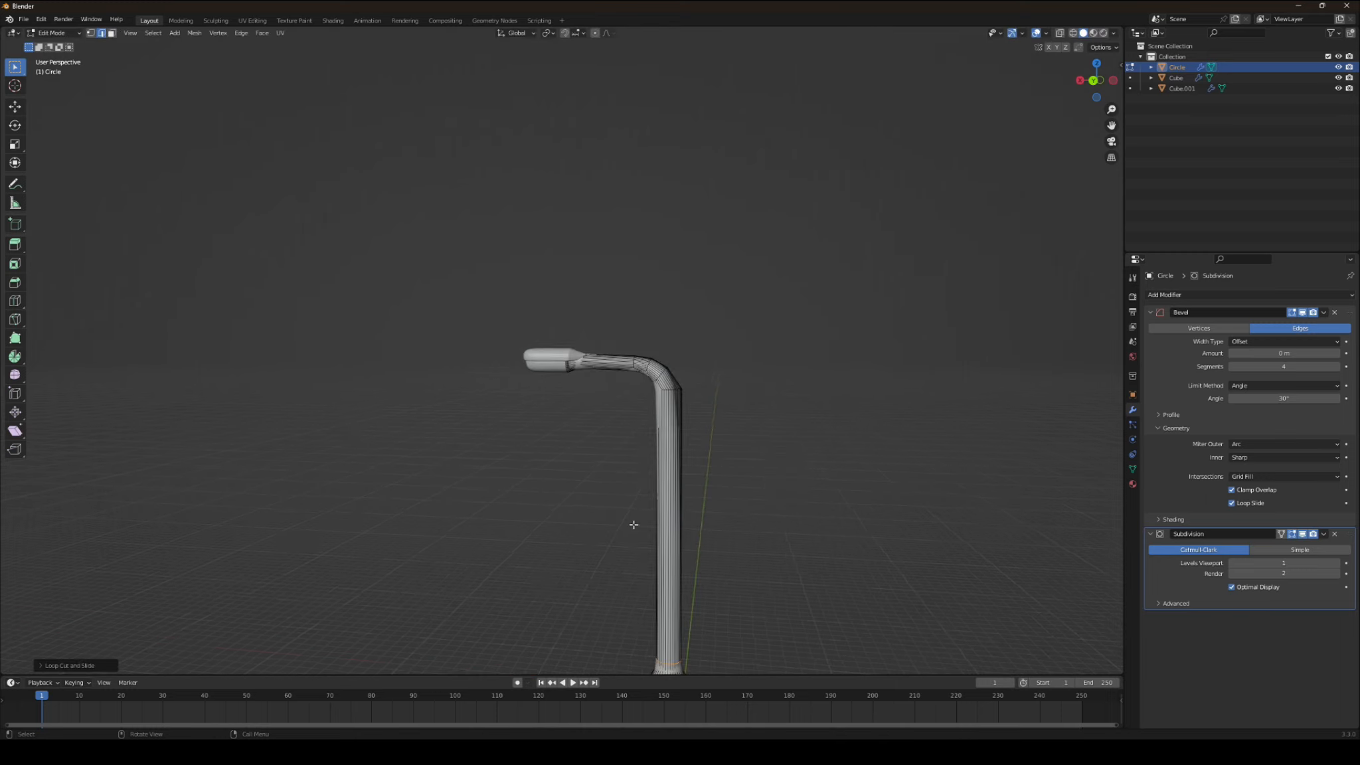
drag(1111, 126, 1080, 25)
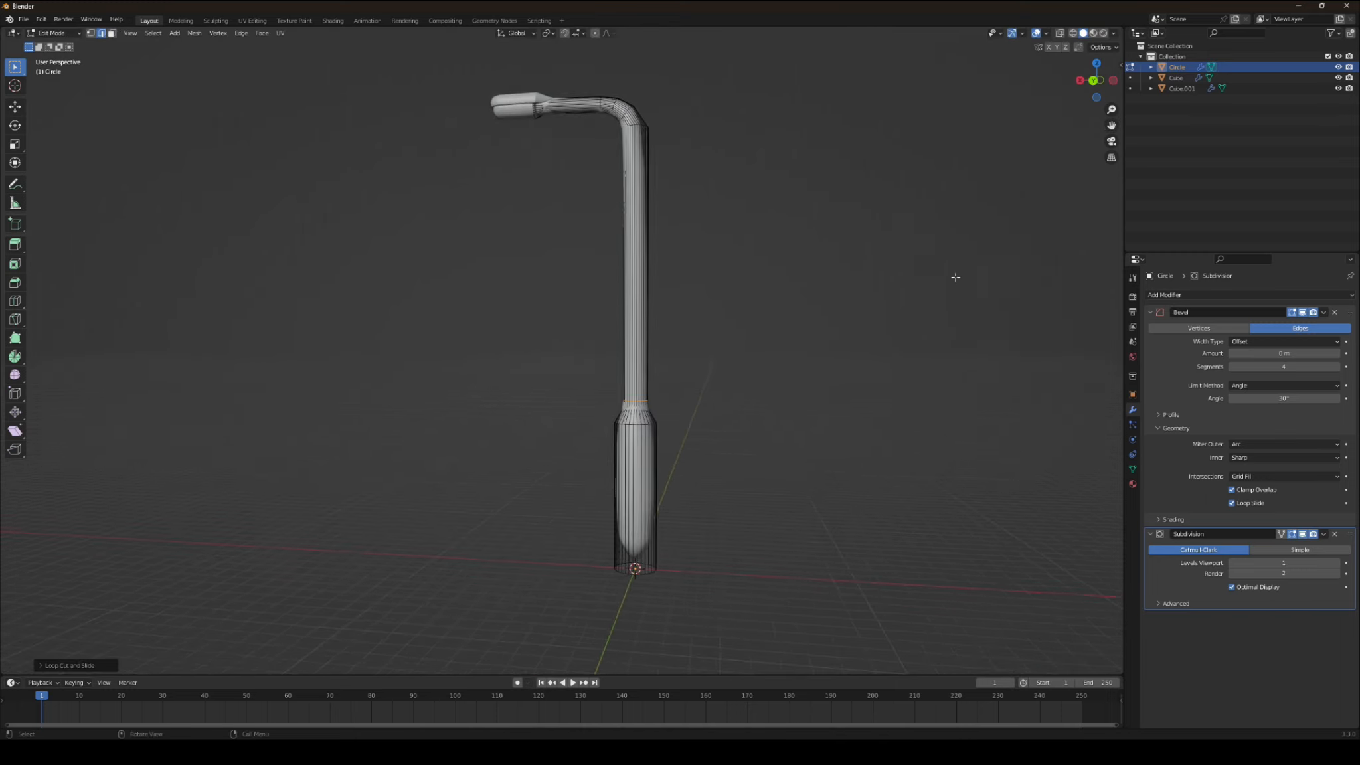
scroll(680, 504, up, 1)
key(ctrl+r)
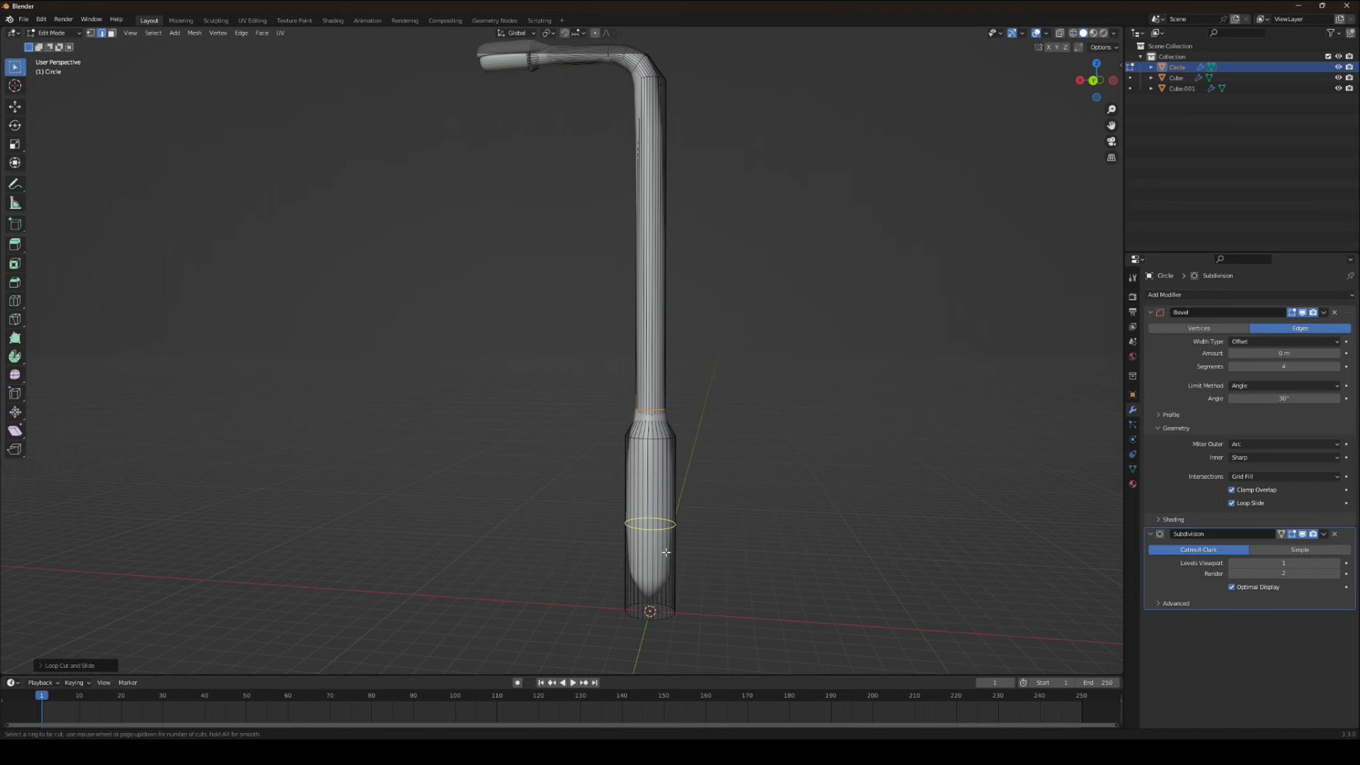
click(666, 548)
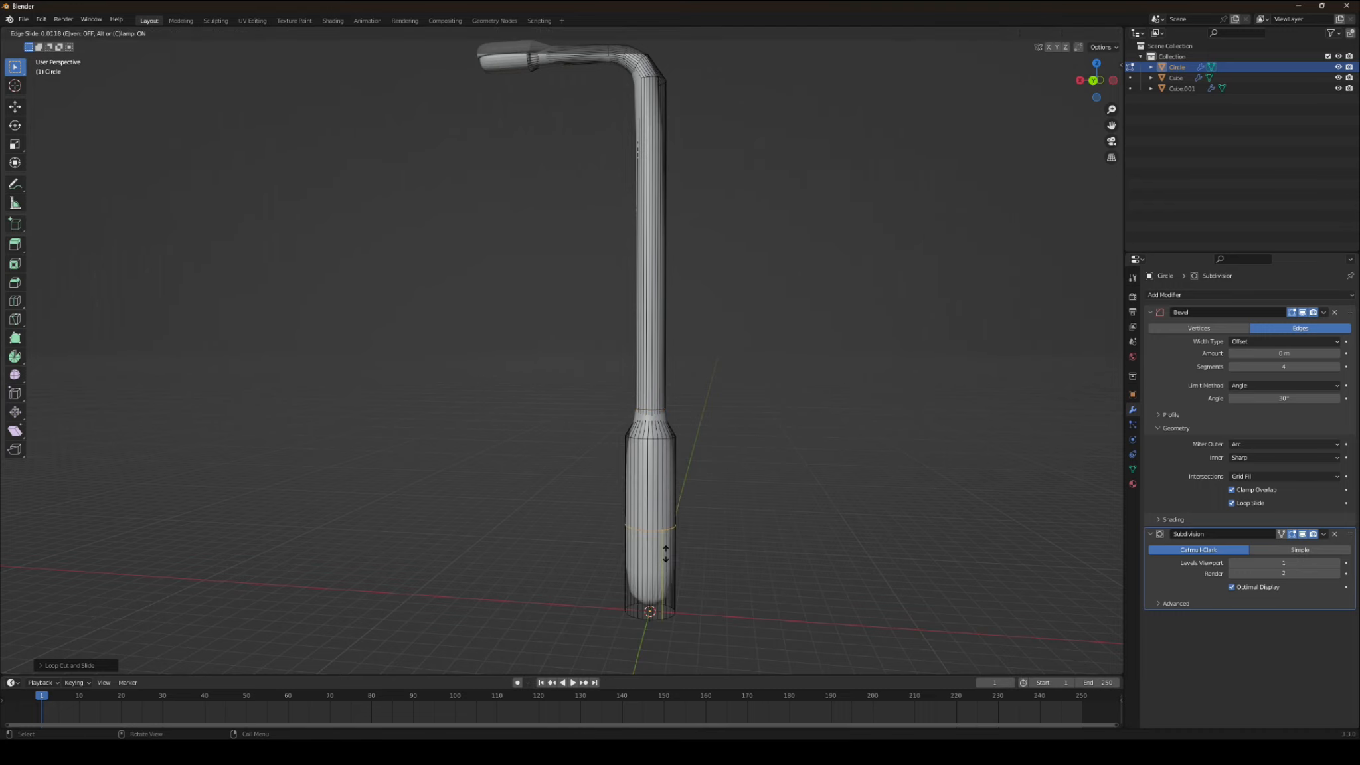
click(670, 644)
- Add another loop cut around the thick base and slide it up to the shoulder where the taper begins
scroll(711, 549, up, 5)
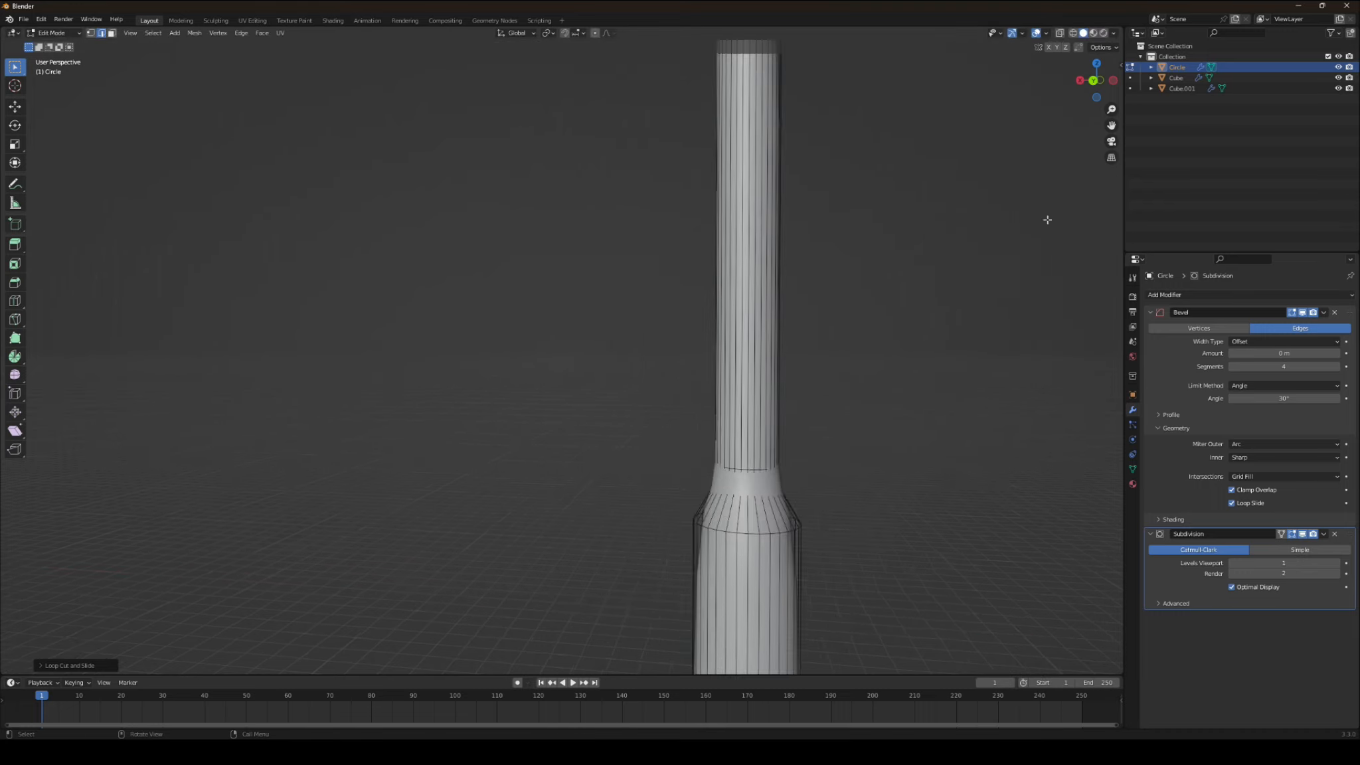
drag(1112, 125, 978, 0)
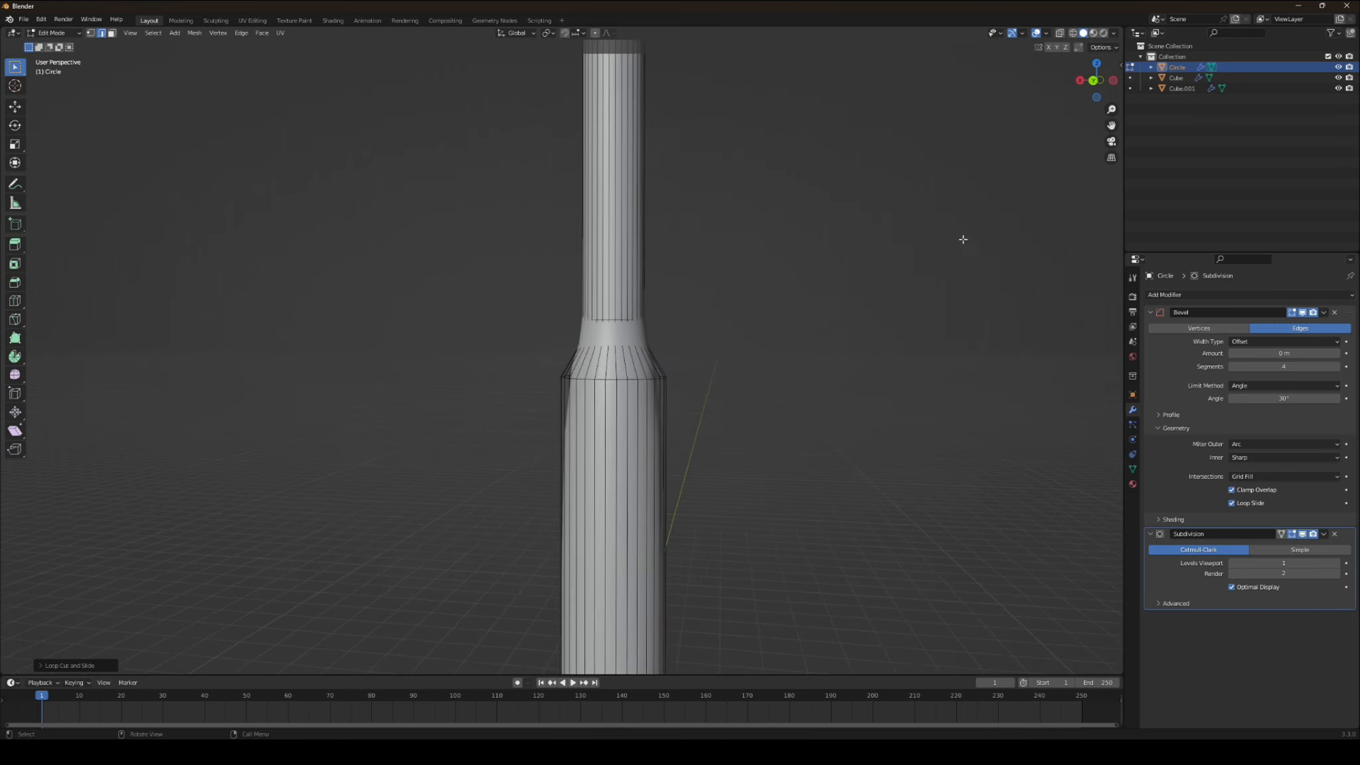
key(ctrl+r)
click(614, 574)
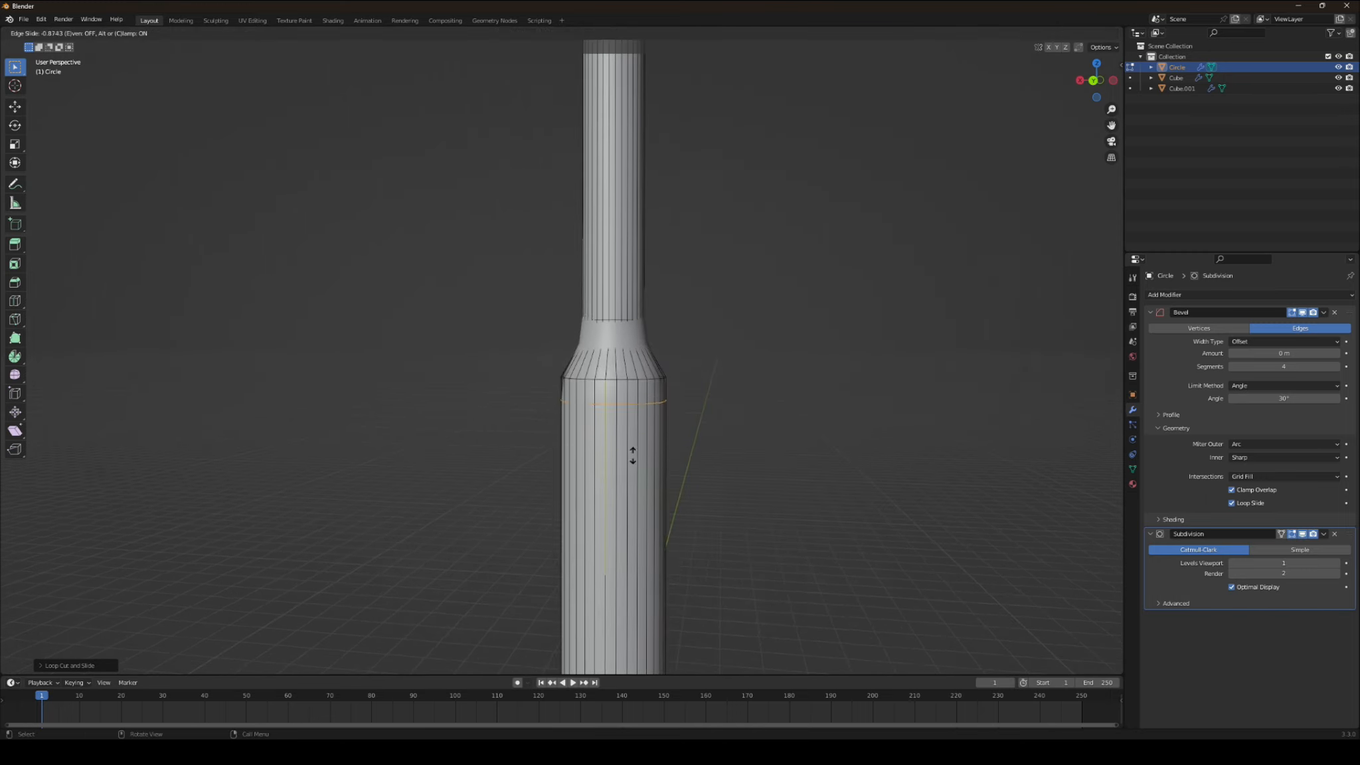
click(639, 385)
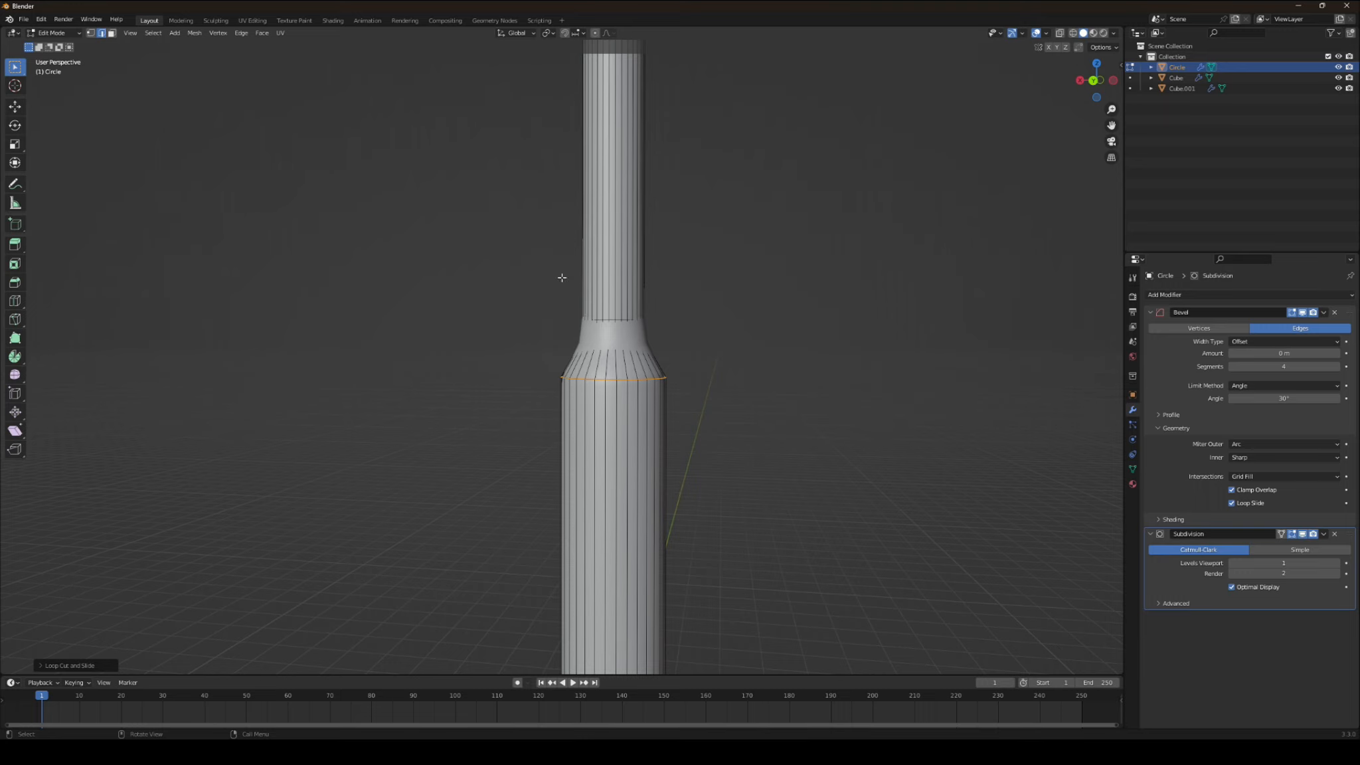
- Try sliding the edge loop at the pole's upper bend along the arm toward the lamp head
shift+middle_drag(718, 152, 741, 200)
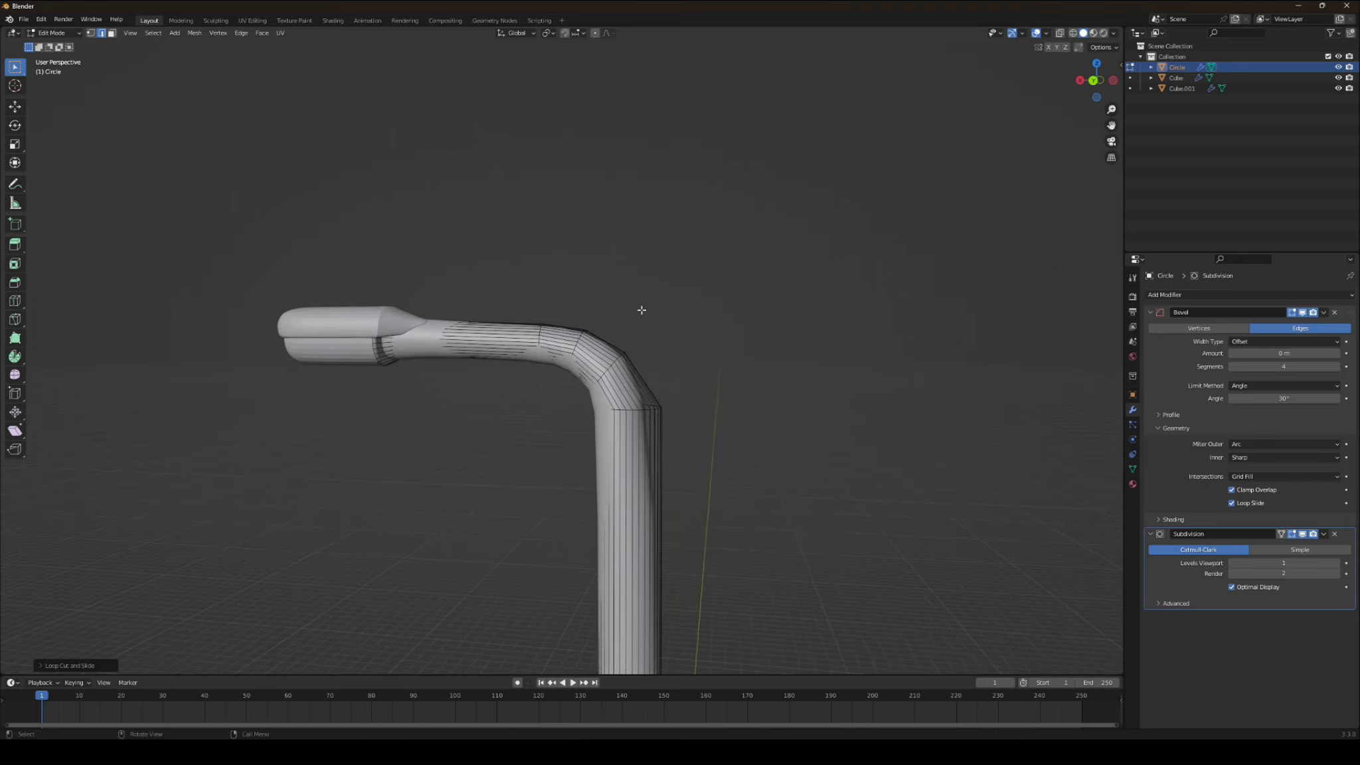
alt+click(625, 336)
key(g)
key(g)
click(498, 312)
key(ctrl+z)
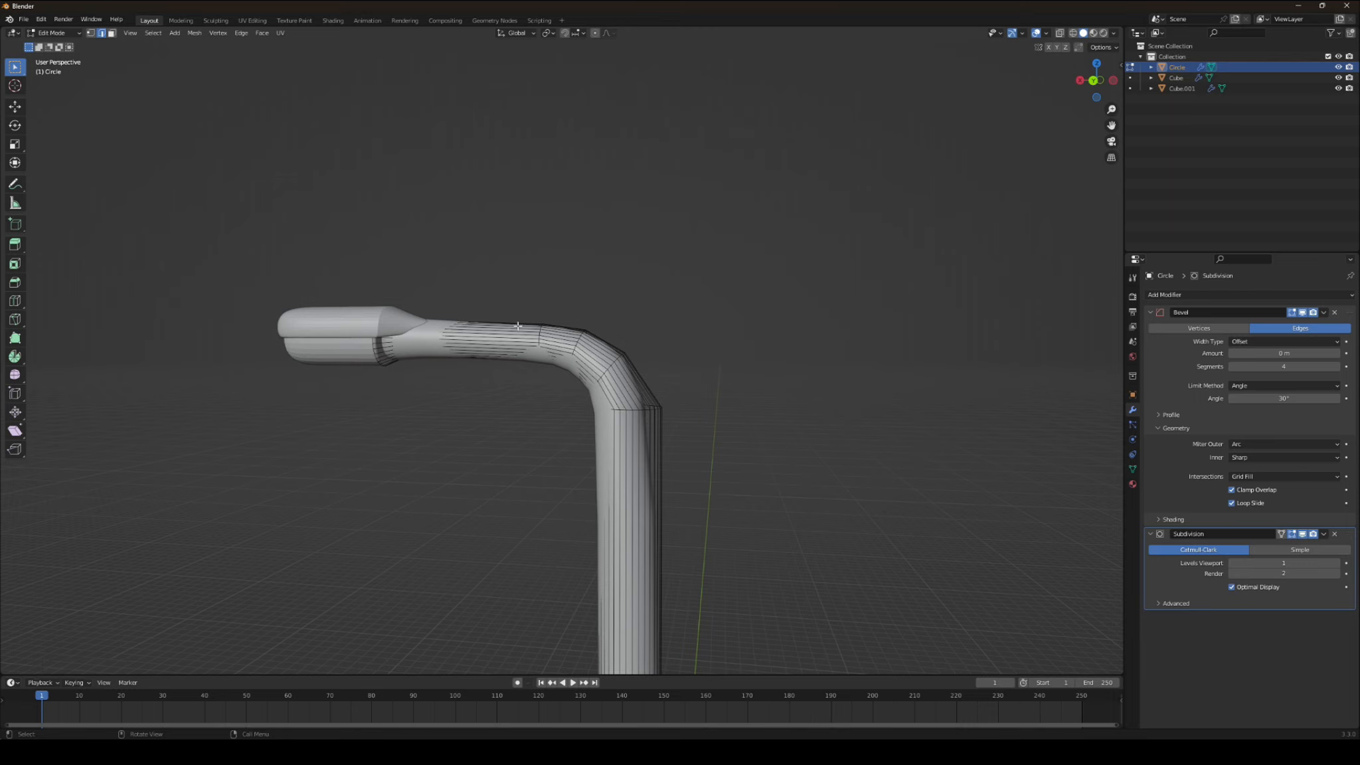
- Slide a supporting edge loop along the arm to its end at the lamp head, and return to Object Mode
alt+click(439, 327)
key(g)
key(g)
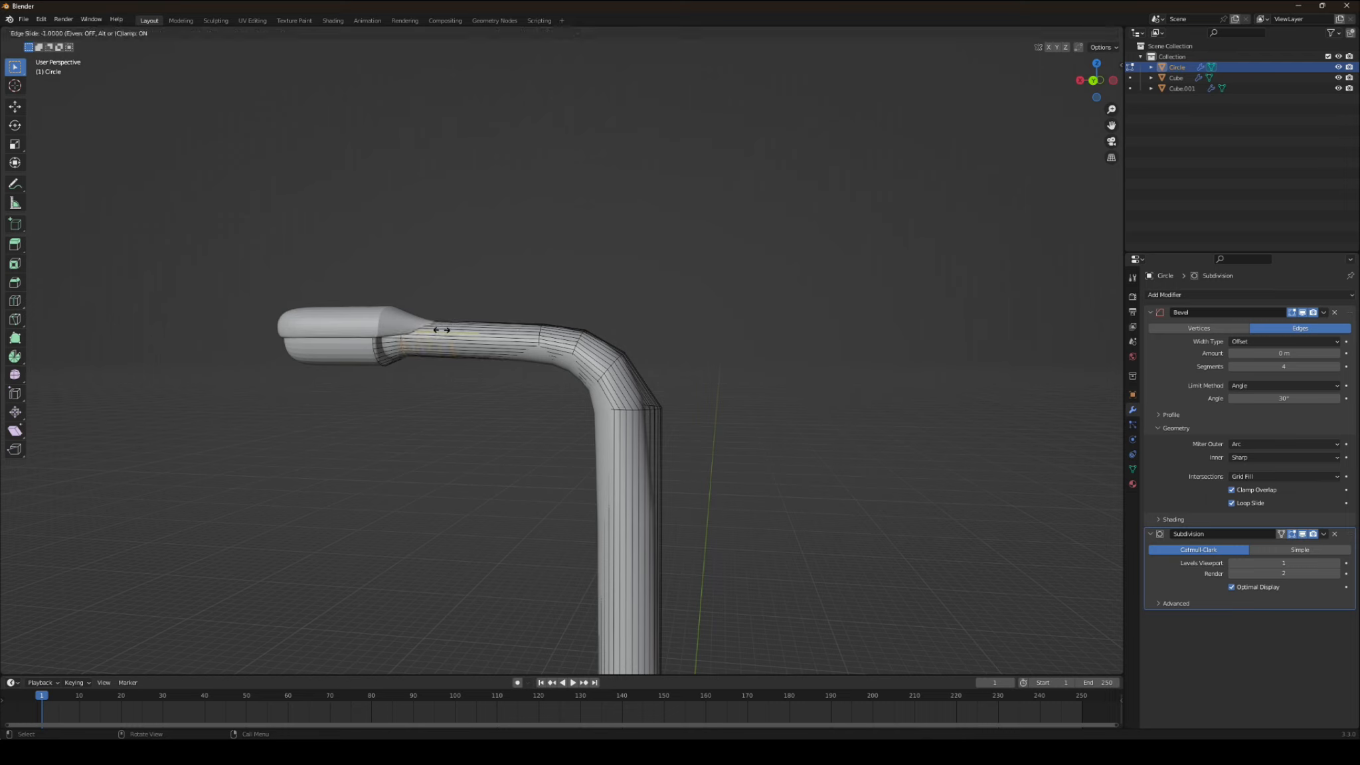
click(435, 331)
click(53, 32)
click(54, 42)
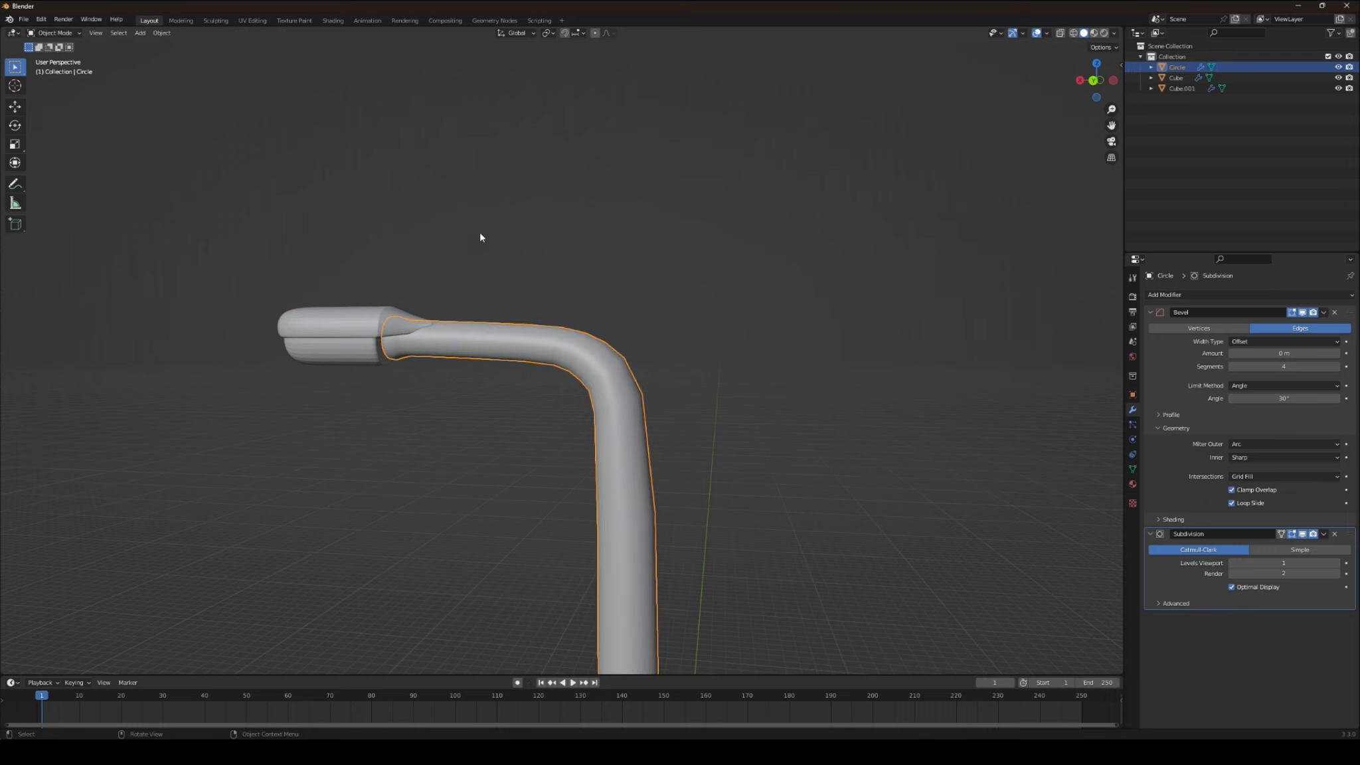
- Deselect everything and raise the viewport level of the pole's Subdivision modifier
click(767, 353)
scroll(714, 372, down, 3)
middle_drag(705, 384, 668, 376)
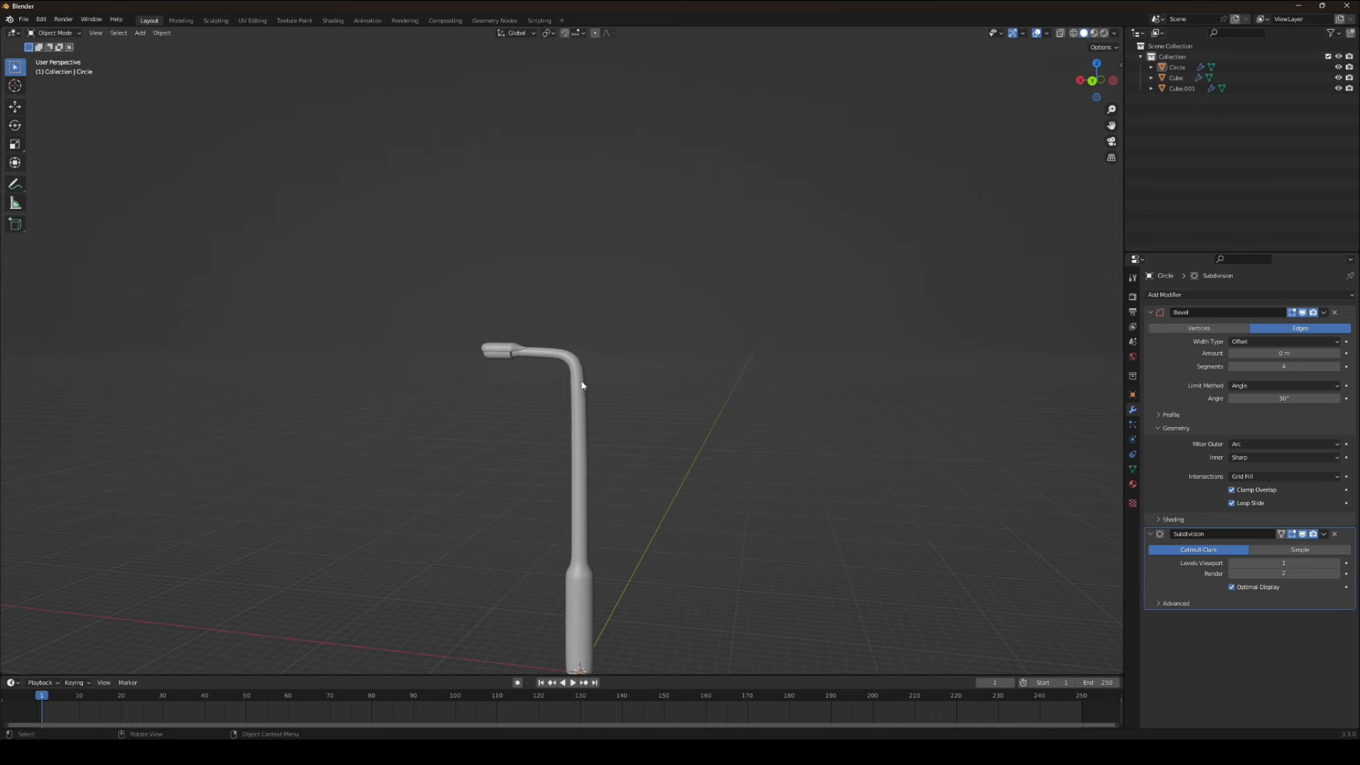
click(1338, 563)
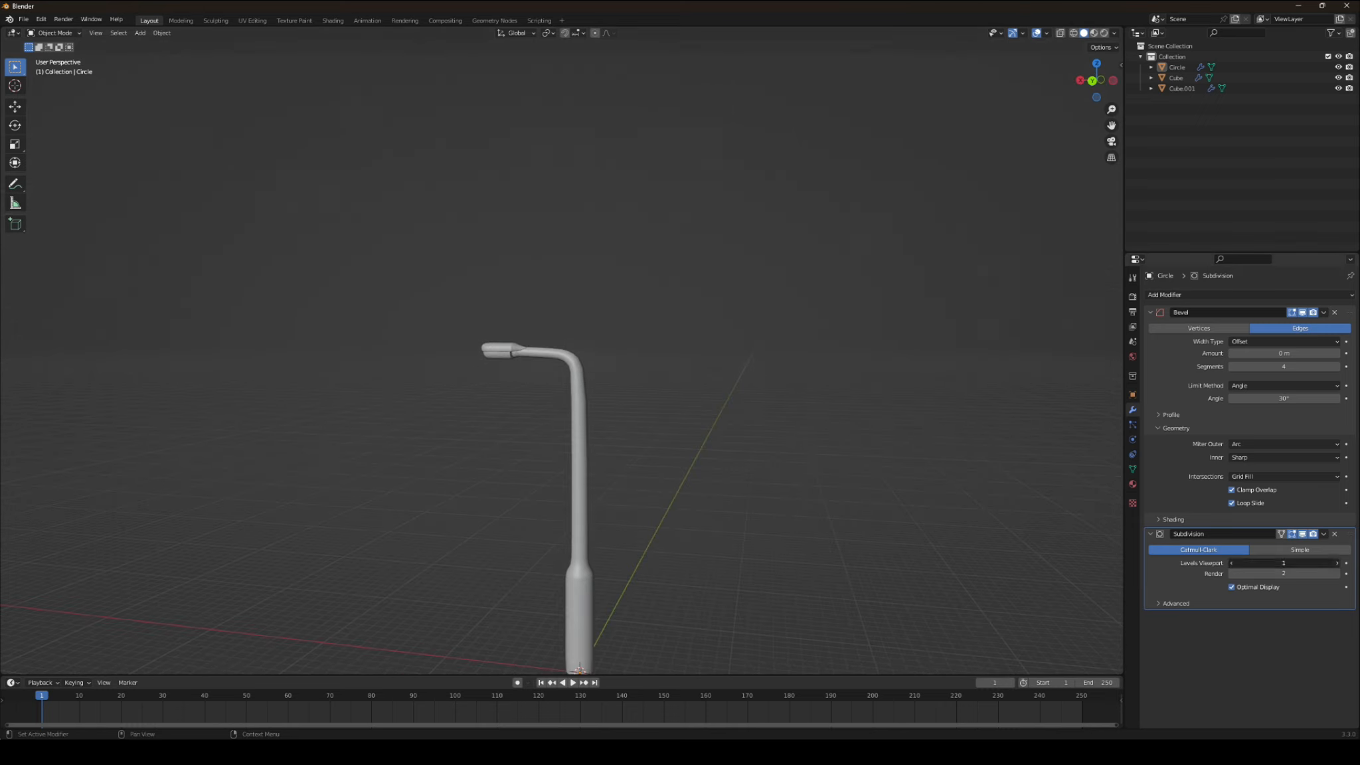
click(1337, 563)
- Apply Shade Smooth to the lower lens of the lamp head and to its upper casing
middle_drag(691, 505, 695, 469)
scroll(611, 506, down, 3)
scroll(598, 461, up, 5)
click(668, 329)
right_click(642, 332)
click(642, 332)
click(661, 322)
right_click(664, 315)
click(664, 315)
- Give the lamp head's lower lens a new material and change its surface shader to Emission
scroll(661, 321, up, 2)
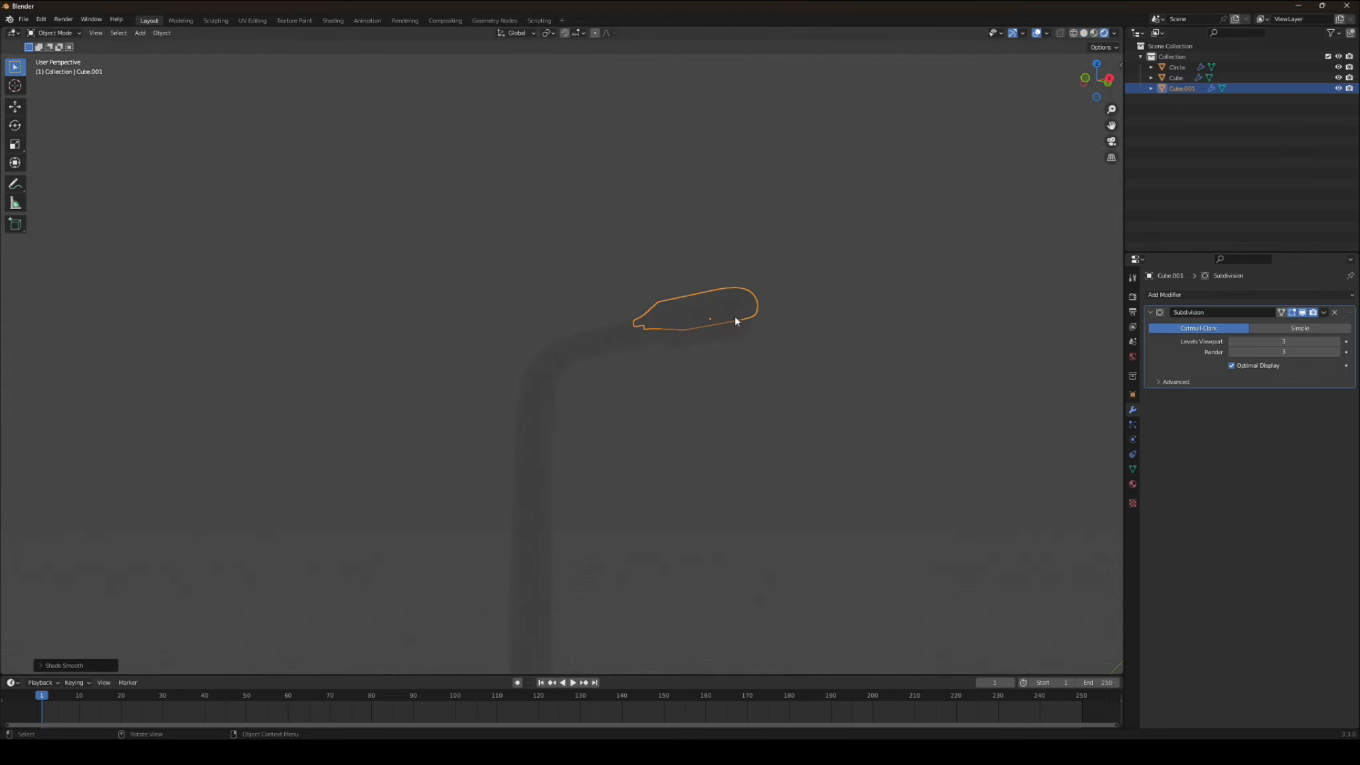
click(726, 329)
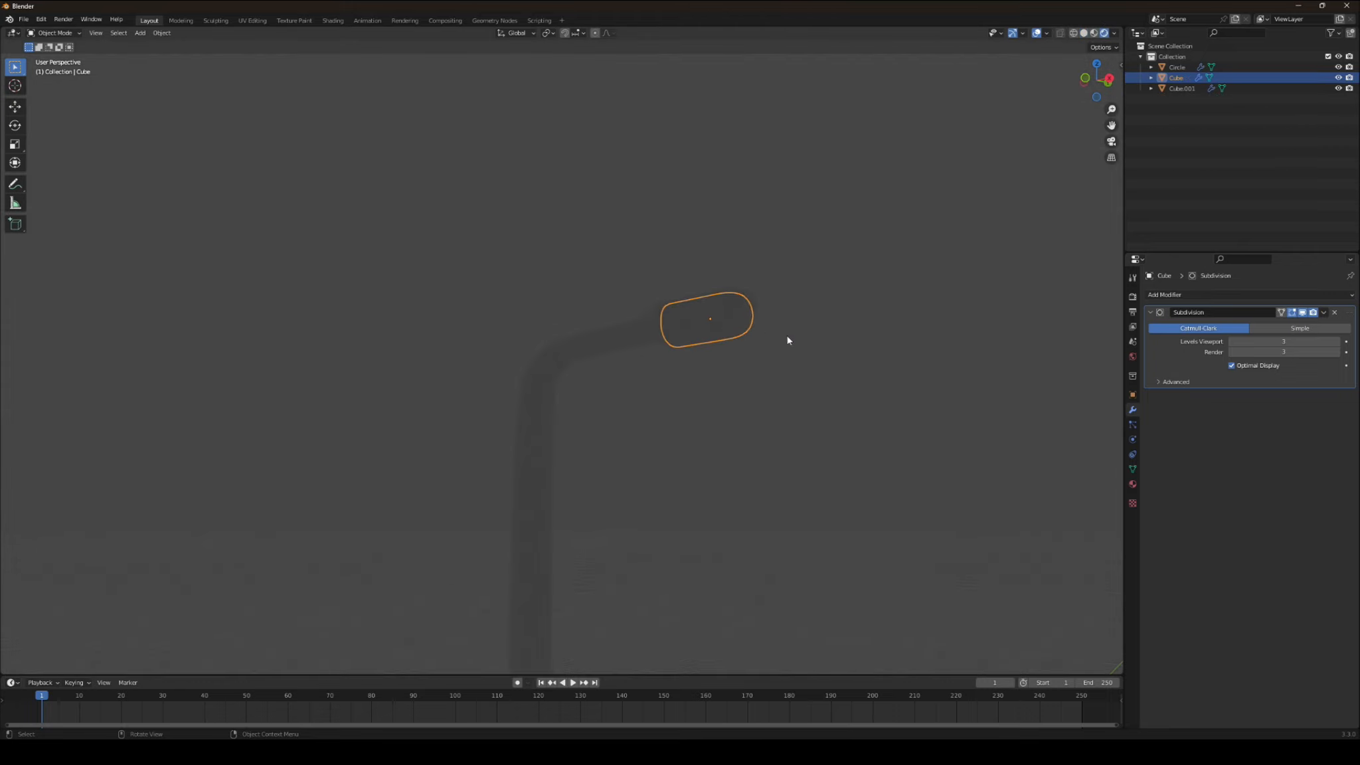
click(1133, 484)
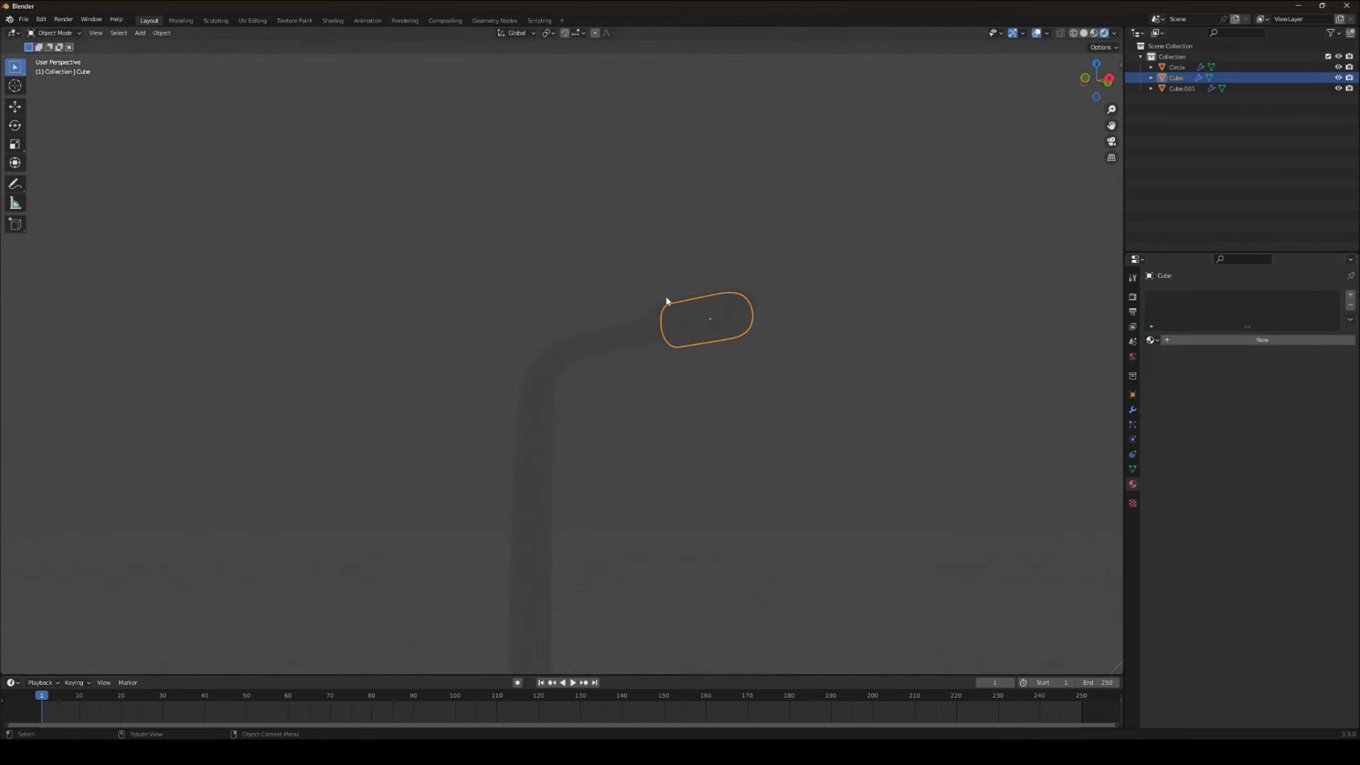
click(1231, 338)
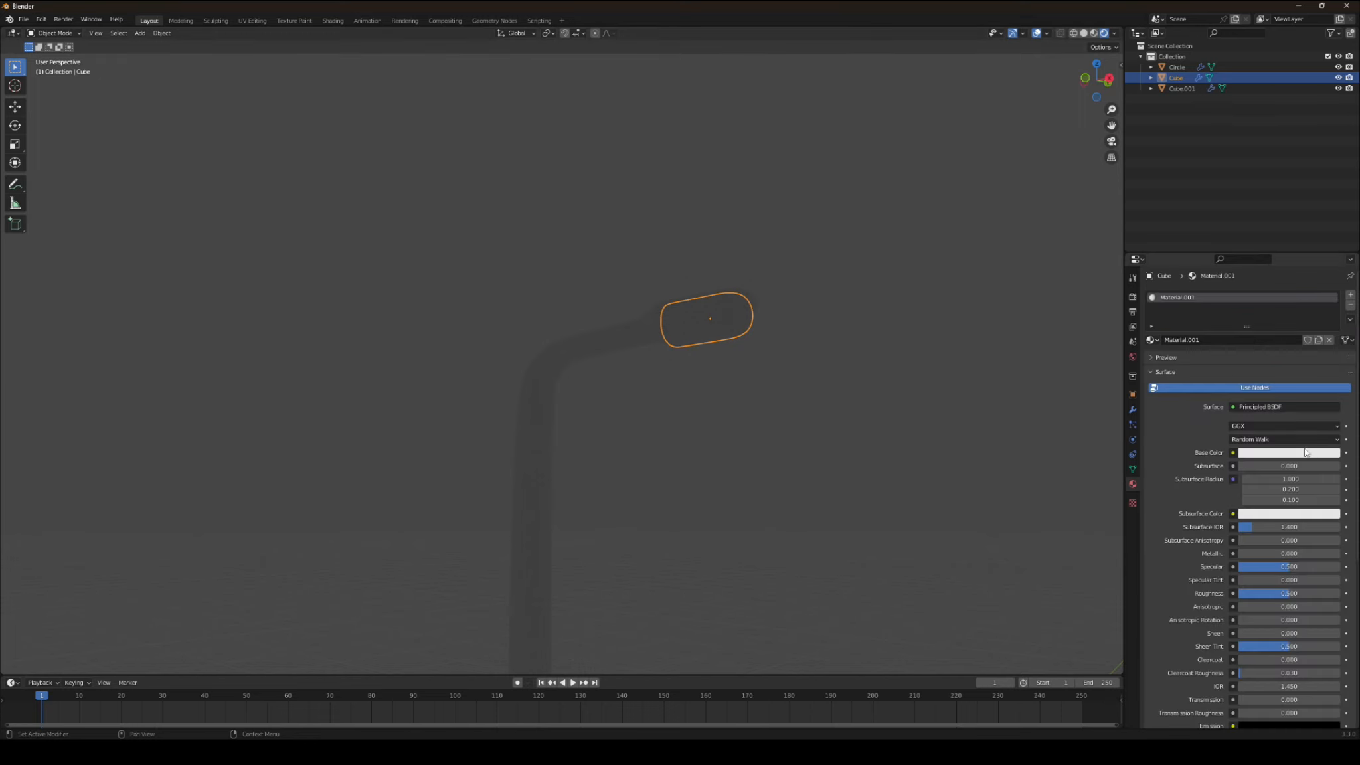
click(1288, 404)
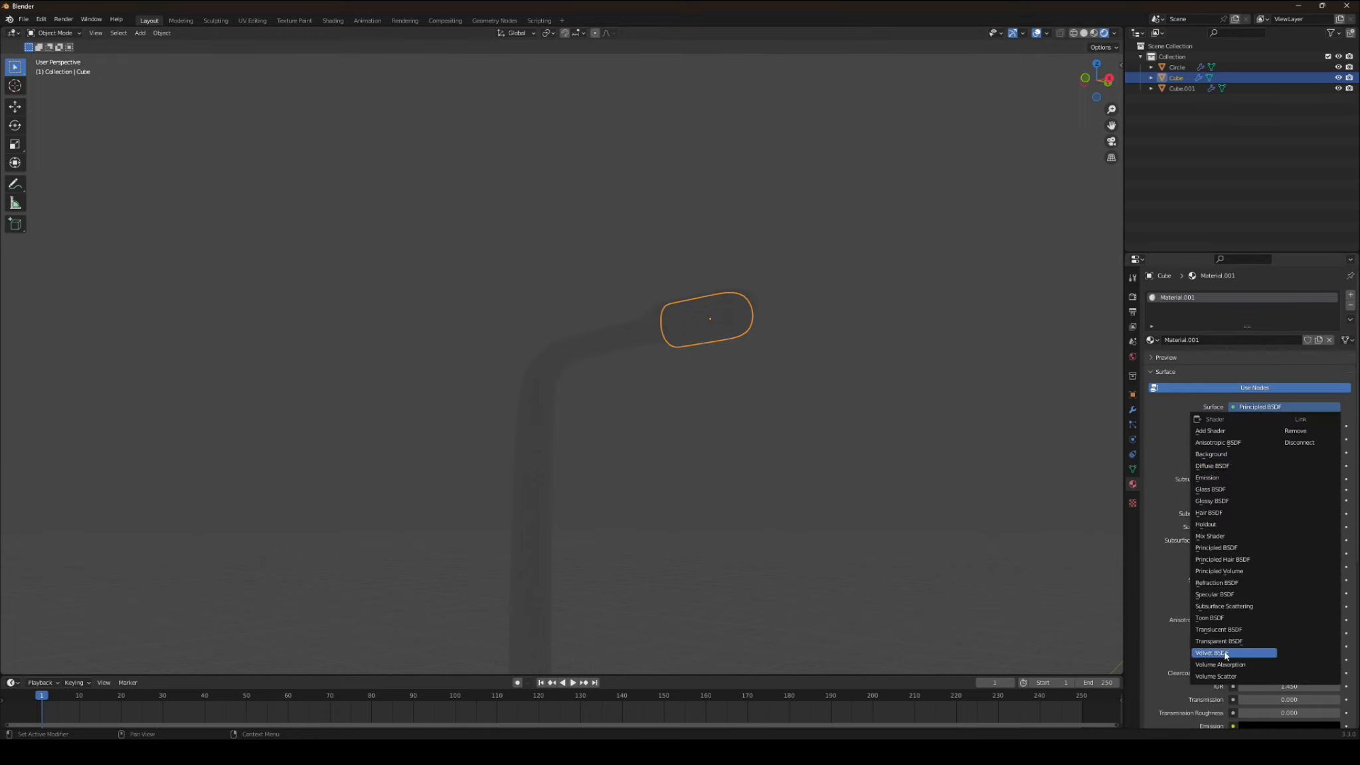
click(1225, 478)
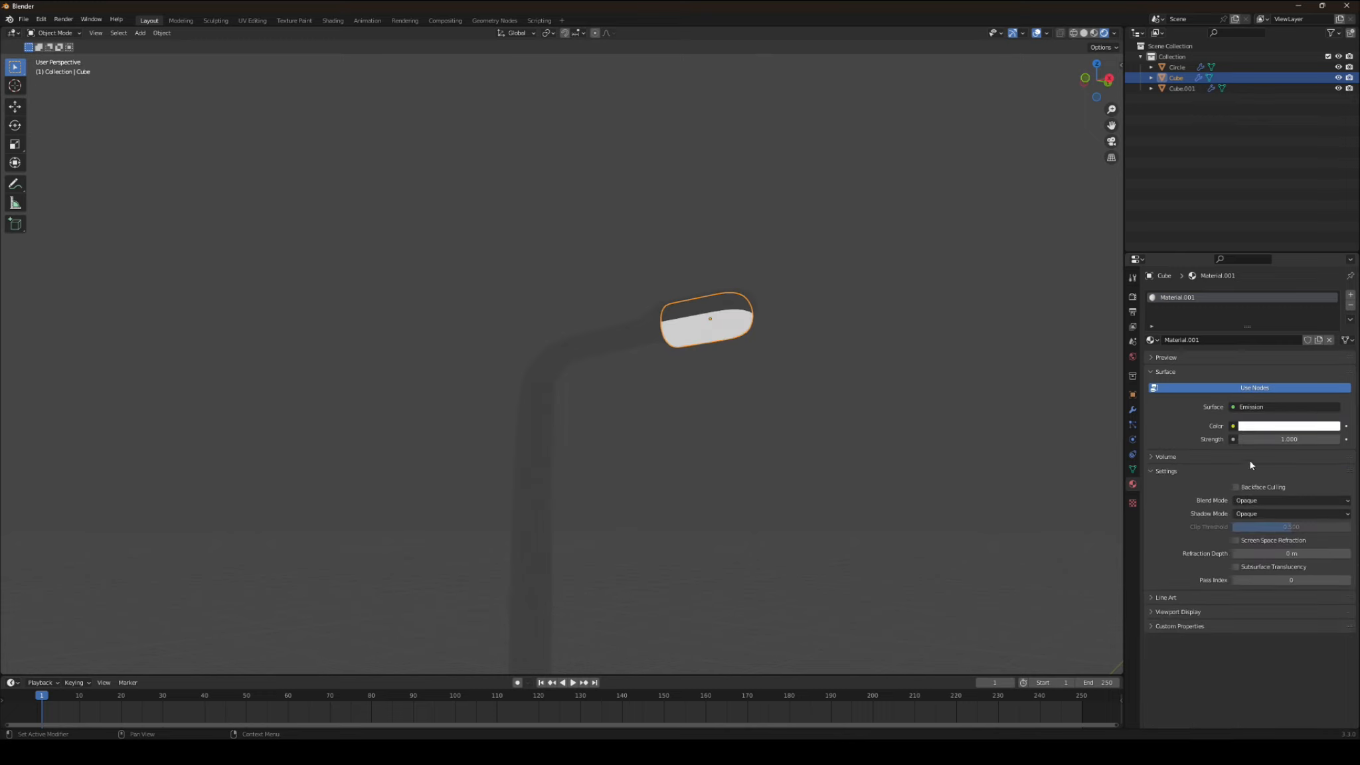
- Set the lens material's emission strength to 1500 and switch the viewport to Solid shading
mouse_move(1258, 443)
mouse_down()
mouse_move(1282, 442)
mouse_move(1264, 440)
mouse_up()
click(1264, 439)
text(15)
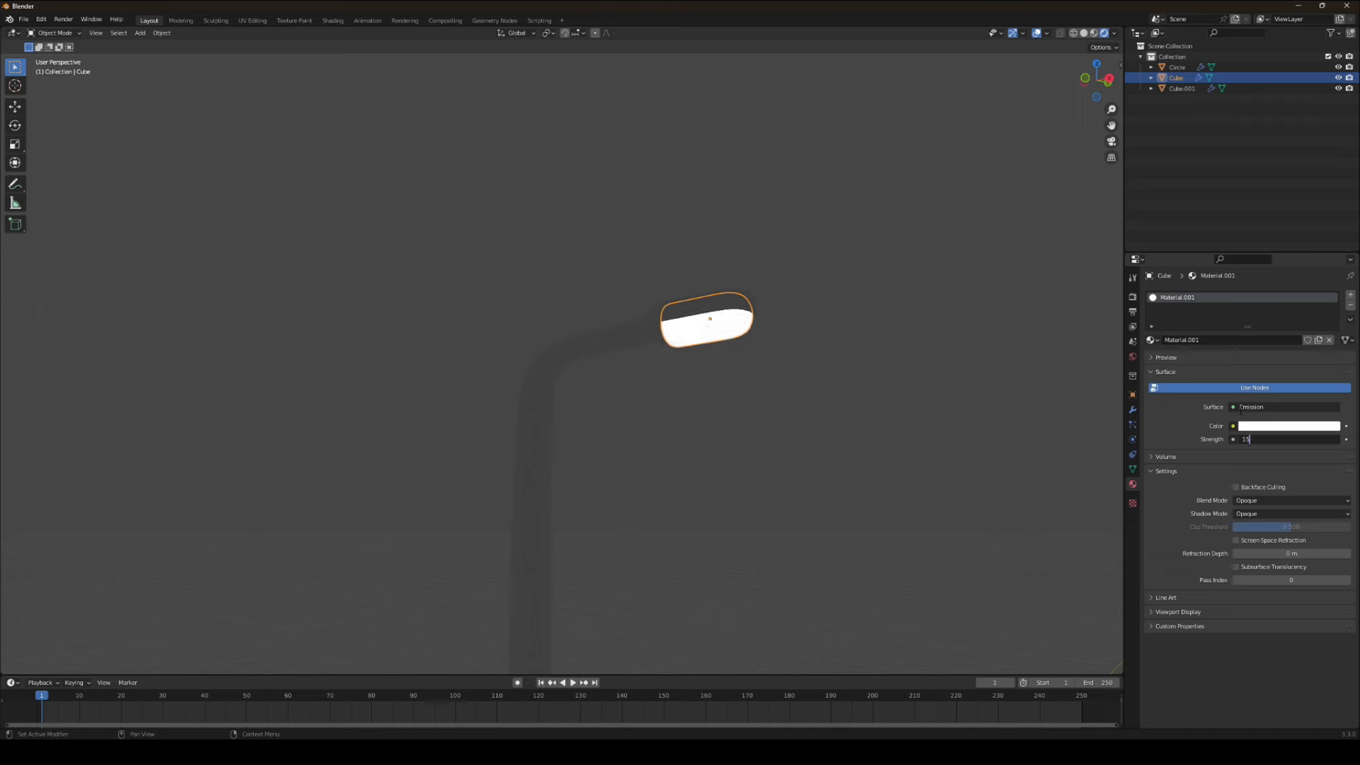
key(Return)
middle_drag(738, 419, 610, 308)
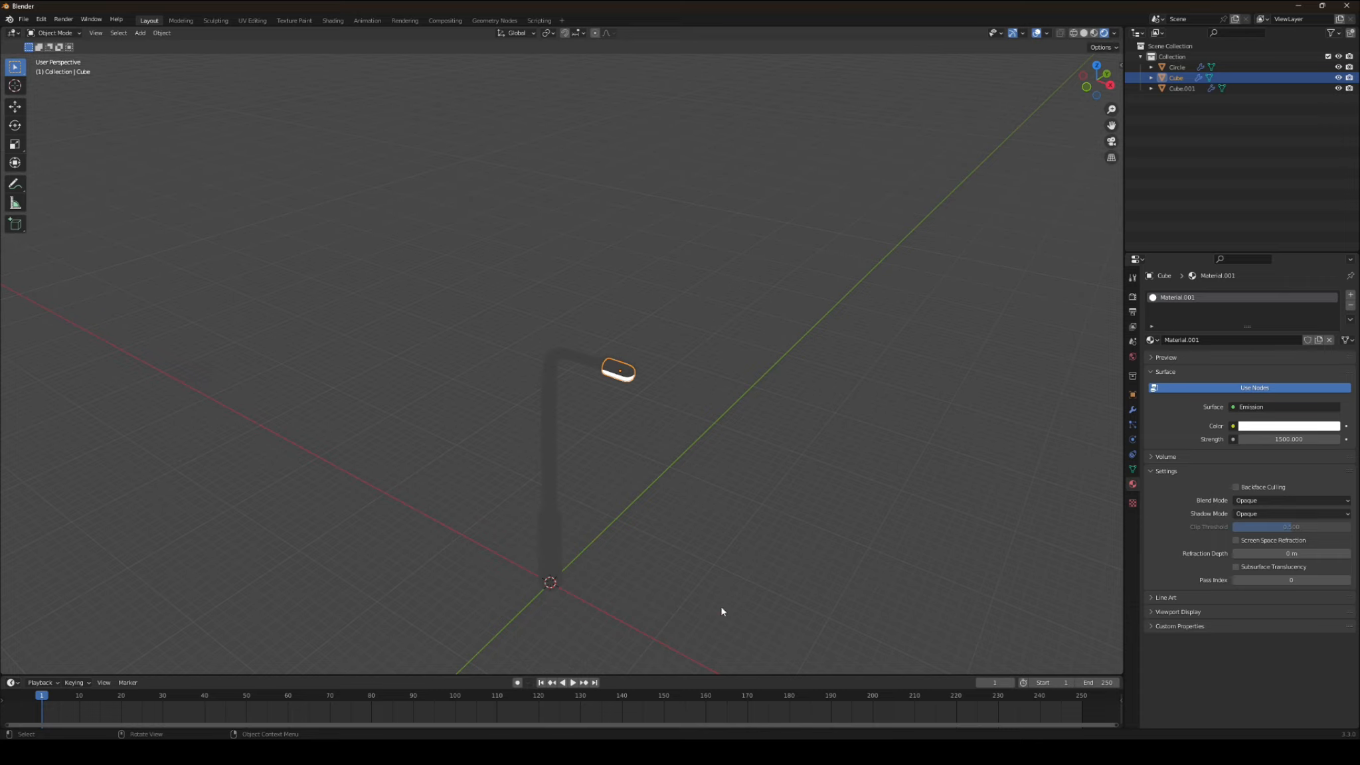
click(1083, 33)
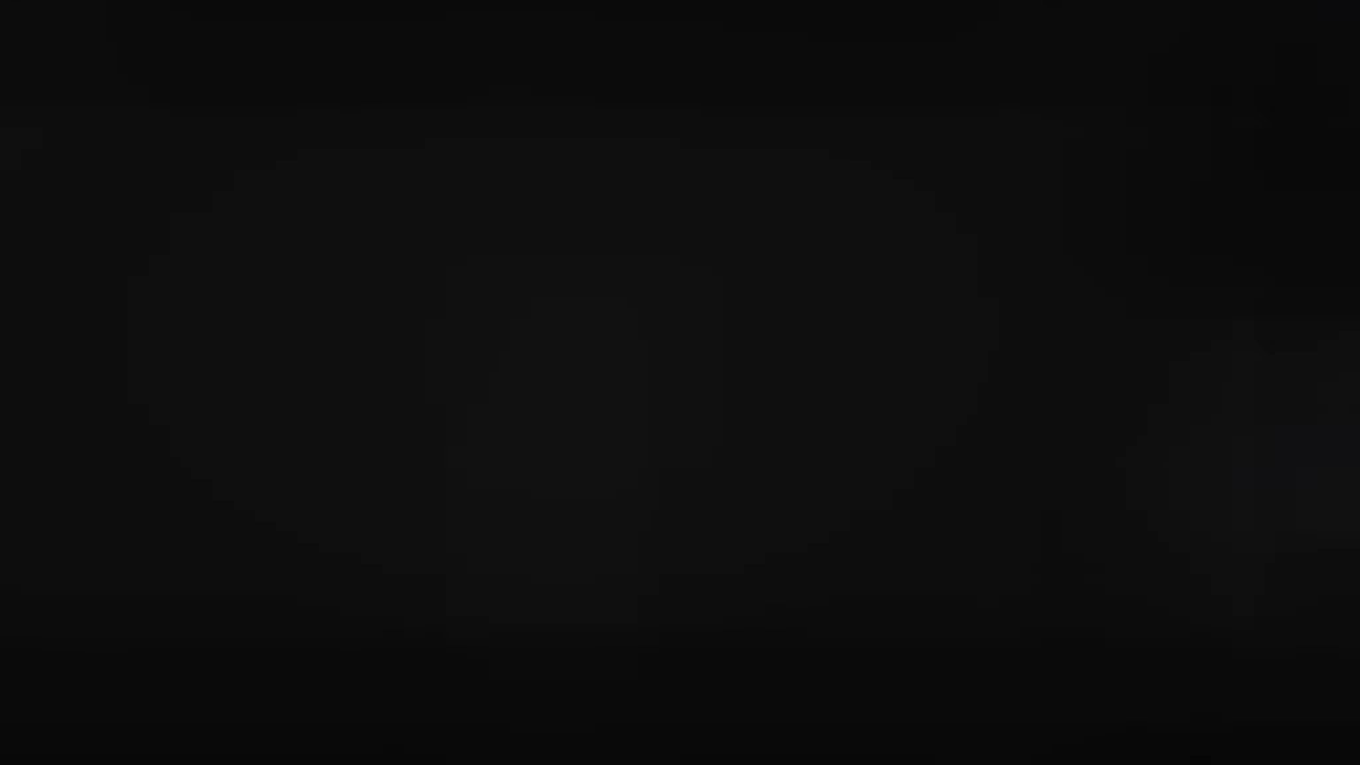